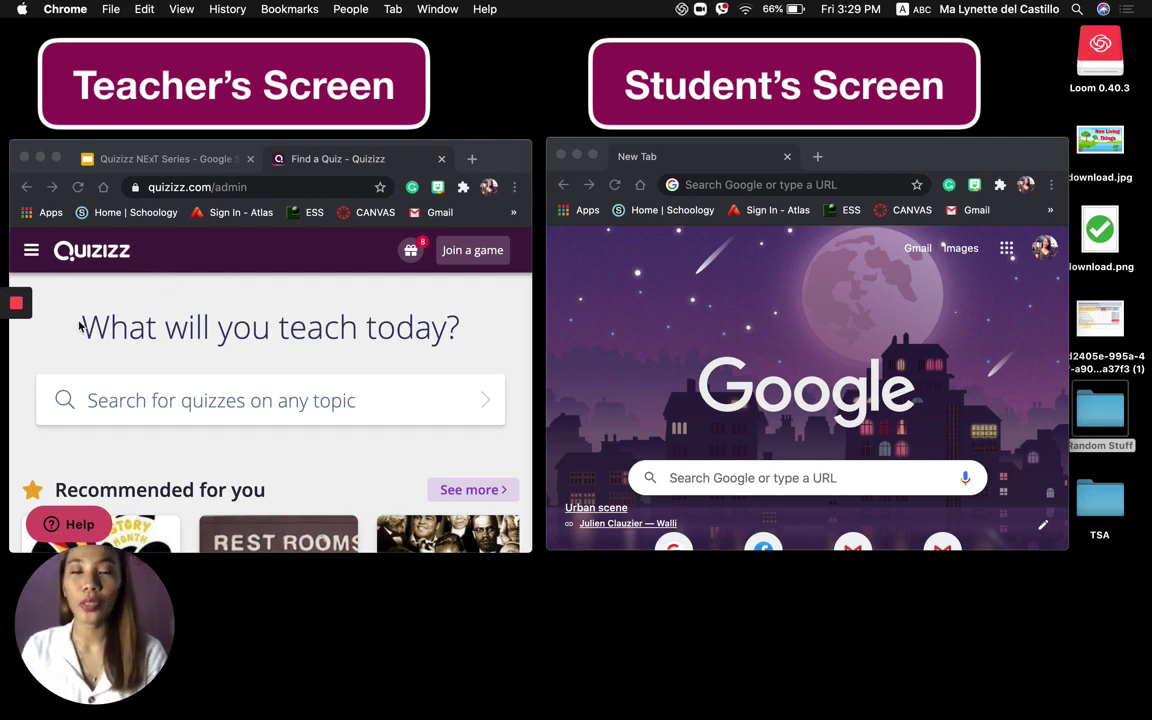
# Open the 17-question Living Things quiz from the teacher's own quiz collection
pyautogui.click(33, 256)
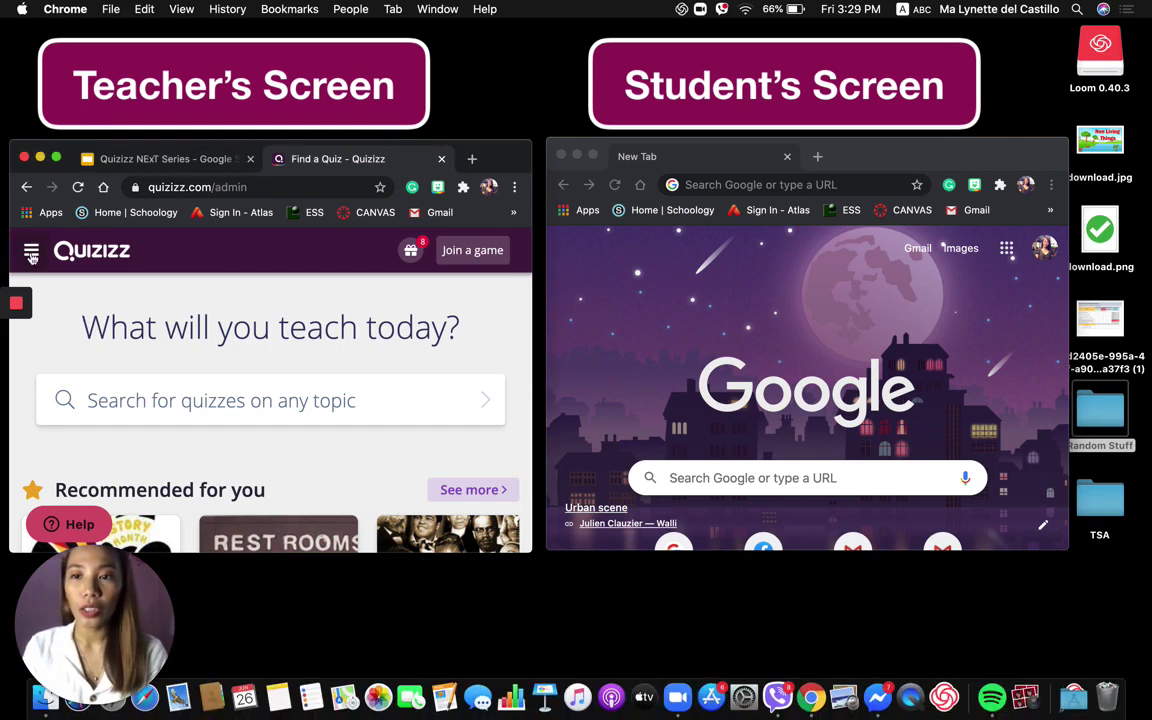
pyautogui.click(33, 257)
pyautogui.click(102, 399)
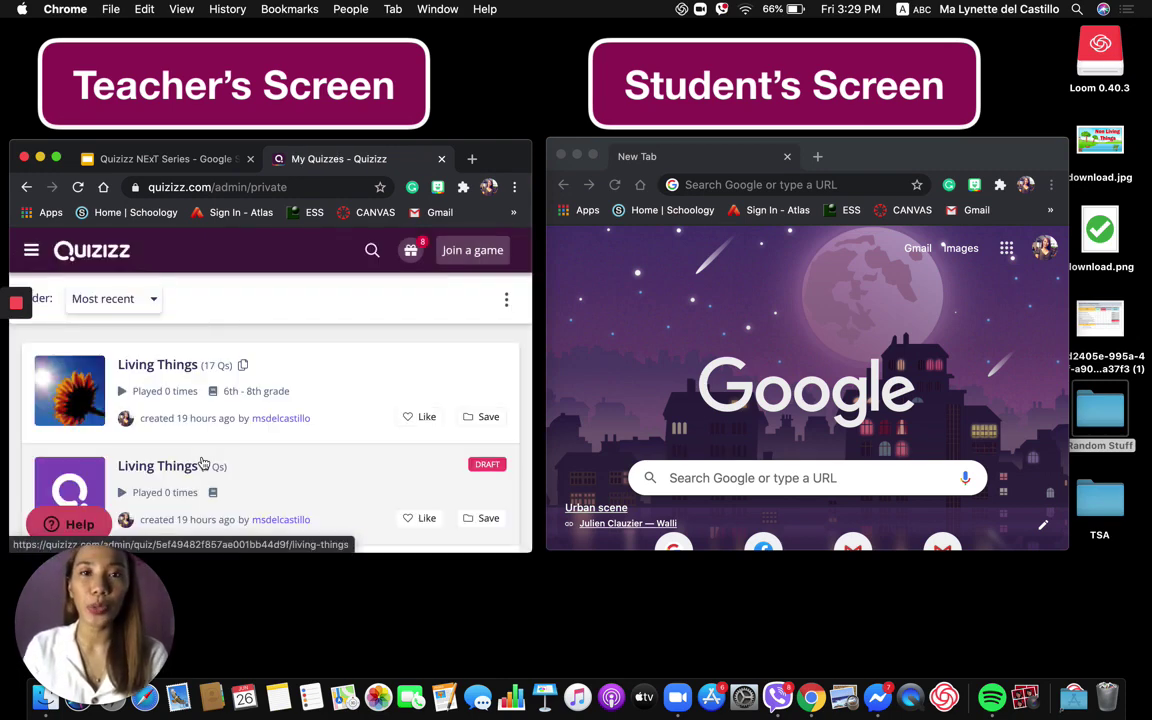
pyautogui.scroll(-1, 255, 415)
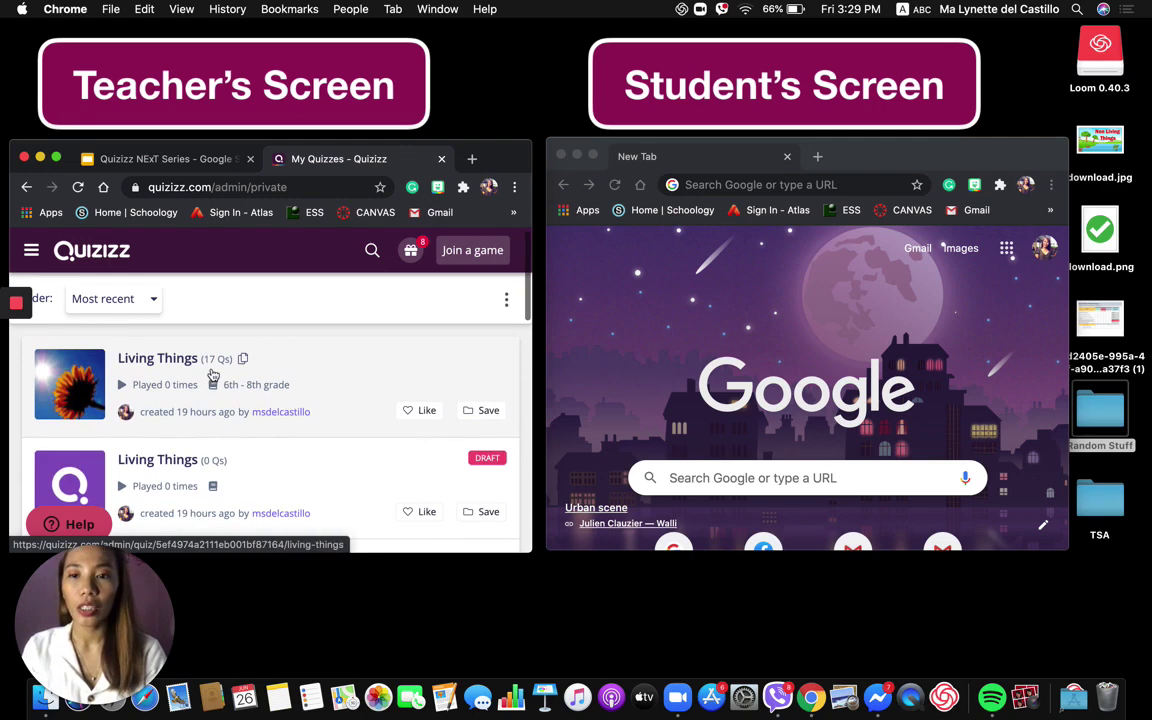
pyautogui.click(170, 360)
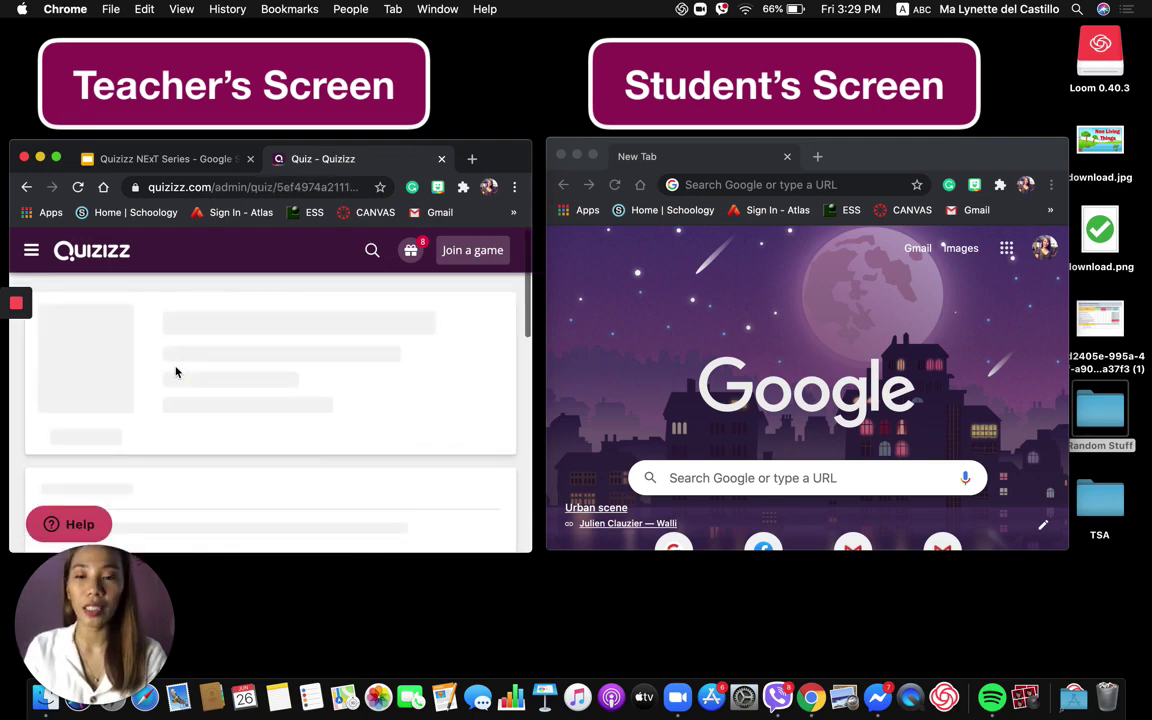
# Set up a live multiplayer game of the Living Things quiz in Classic mode and continue to its waiting room
pyautogui.scroll(-2, 270, 428)
pyautogui.scroll(-1, 272, 433)
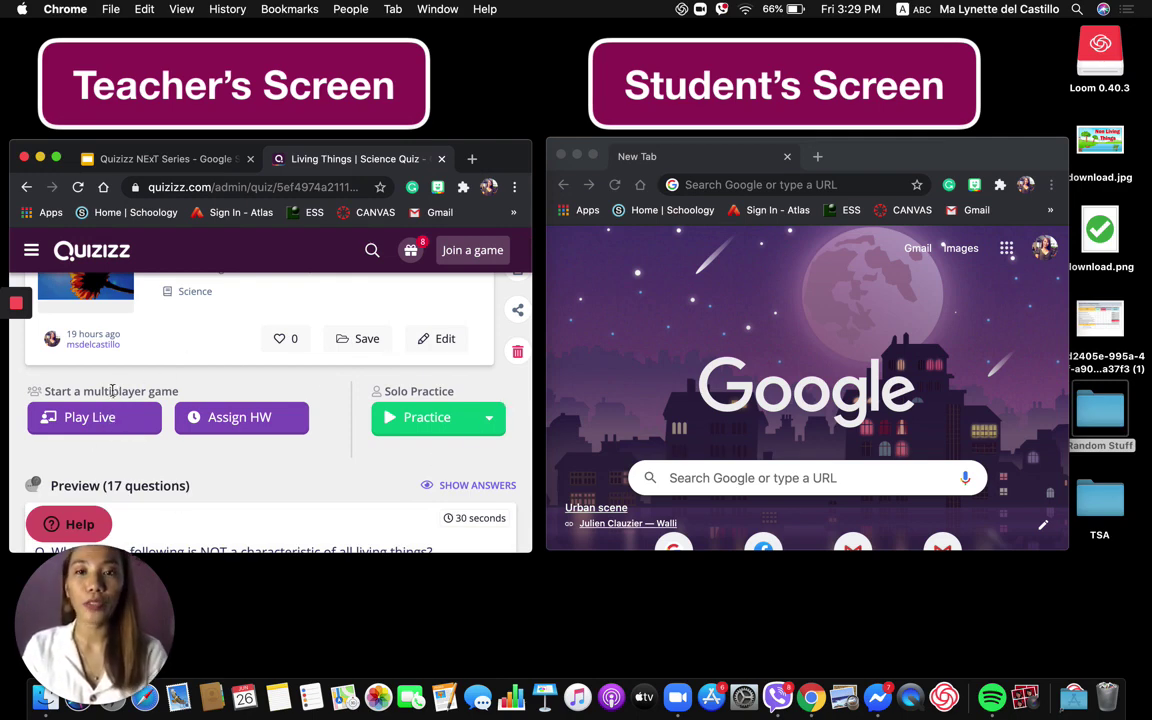
pyautogui.scroll(1, 101, 385)
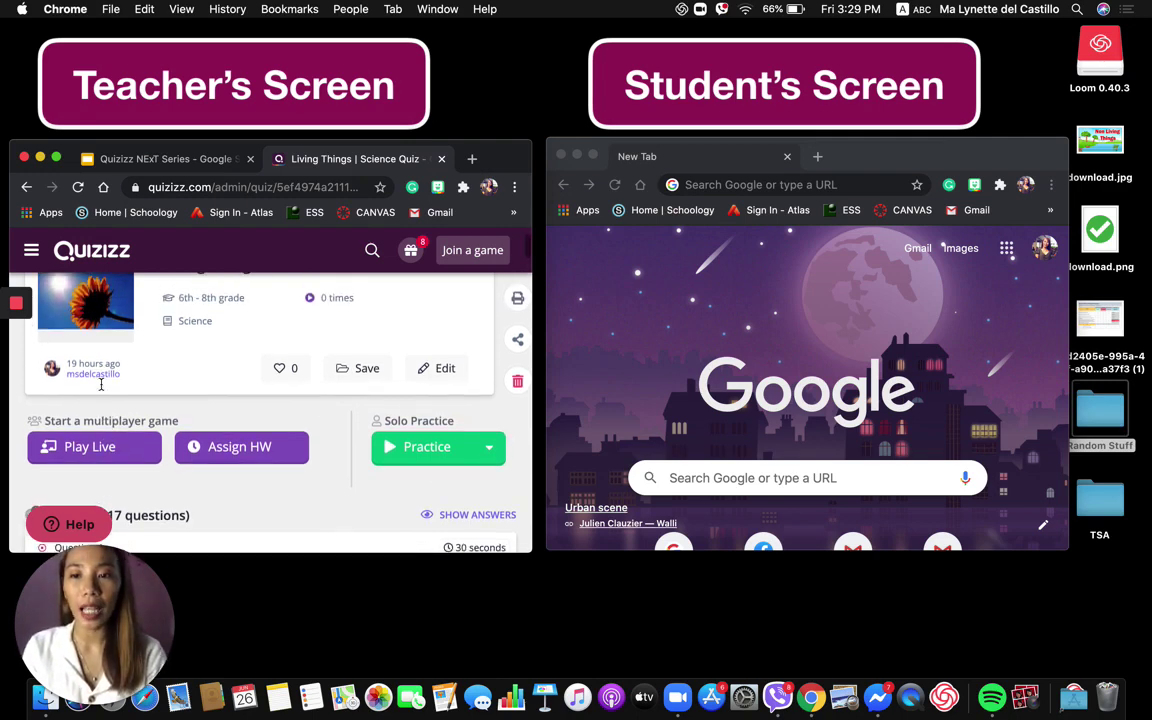
pyautogui.click(84, 457)
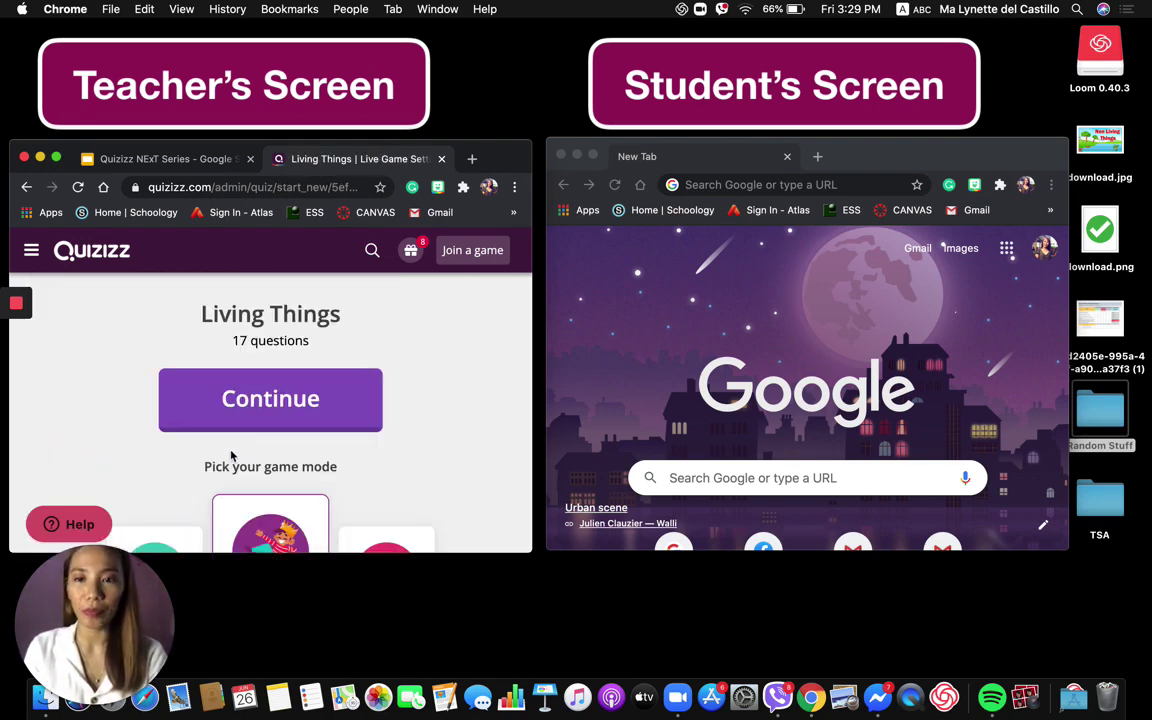
pyautogui.scroll(-2, 317, 404)
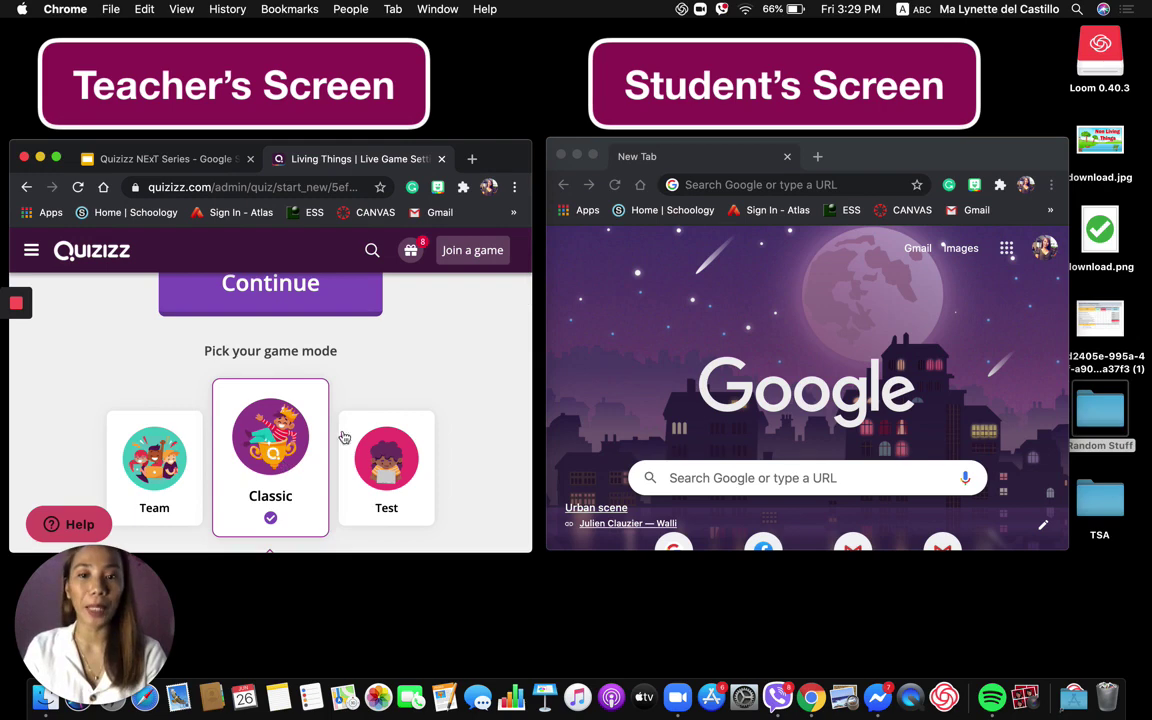
pyautogui.scroll(1, 266, 474)
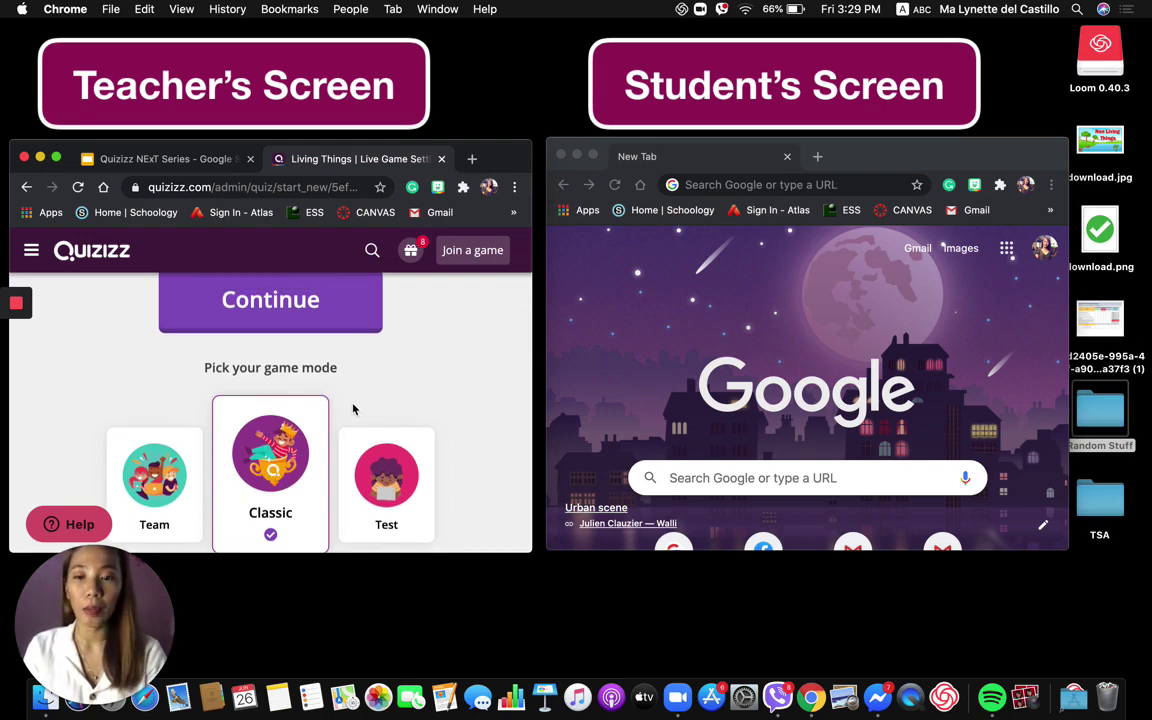
pyautogui.scroll(2, 352, 408)
pyautogui.click(274, 394)
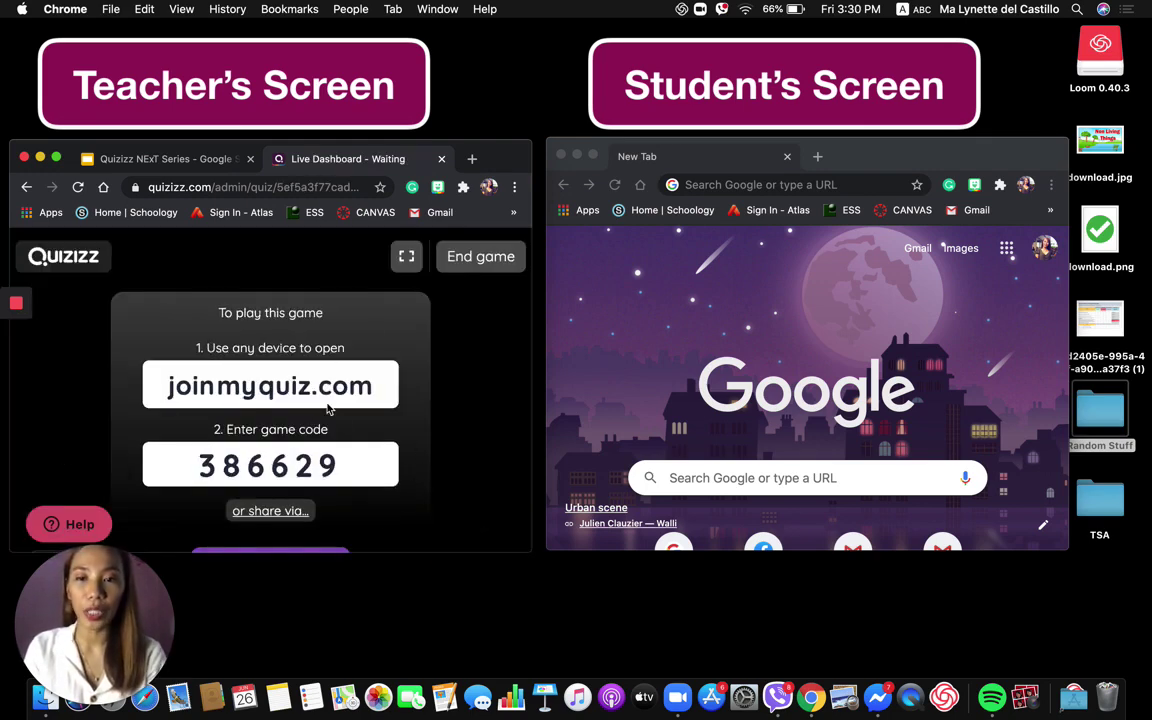
pyautogui.scroll(-2, 399, 420)
pyautogui.scroll(2, 399, 432)
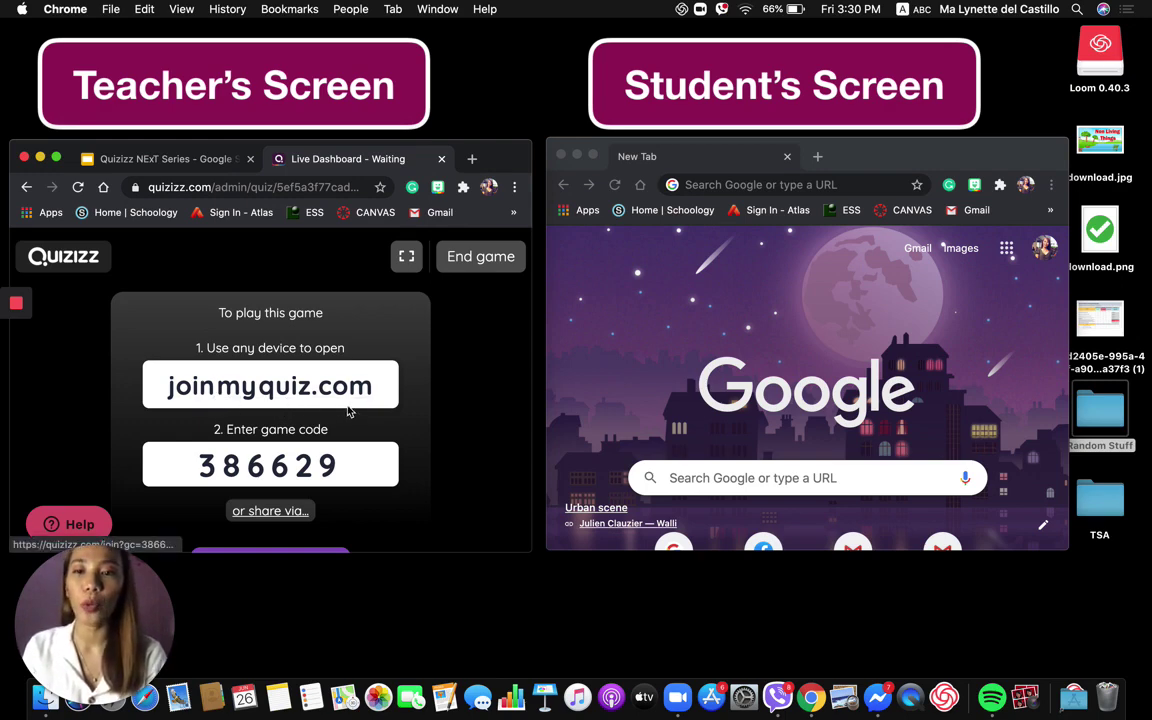
pyautogui.scroll(-2, 377, 422)
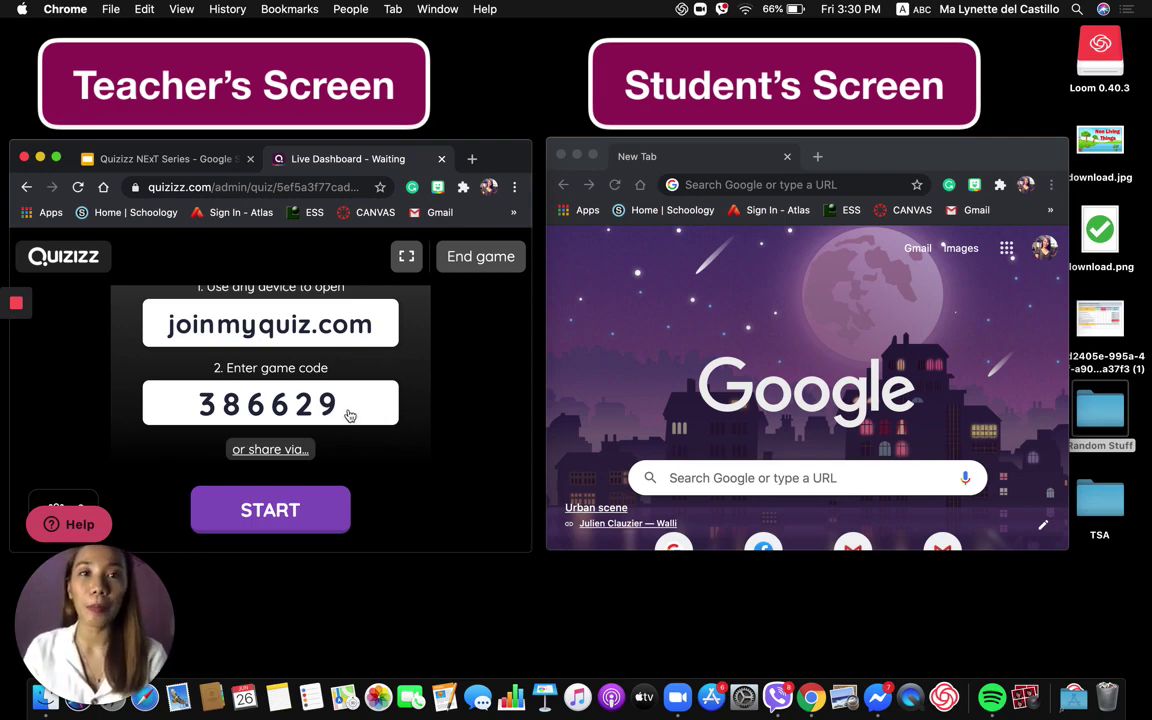
pyautogui.scroll(2, 318, 330)
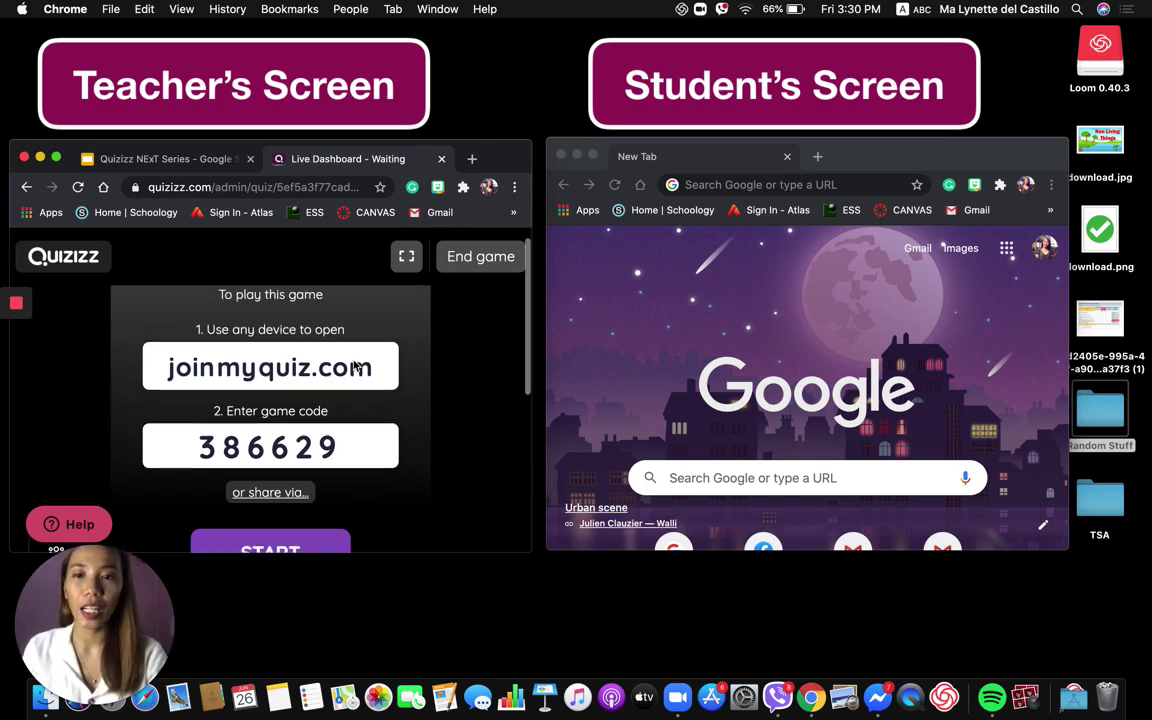
pyautogui.moveTo(10, 338)
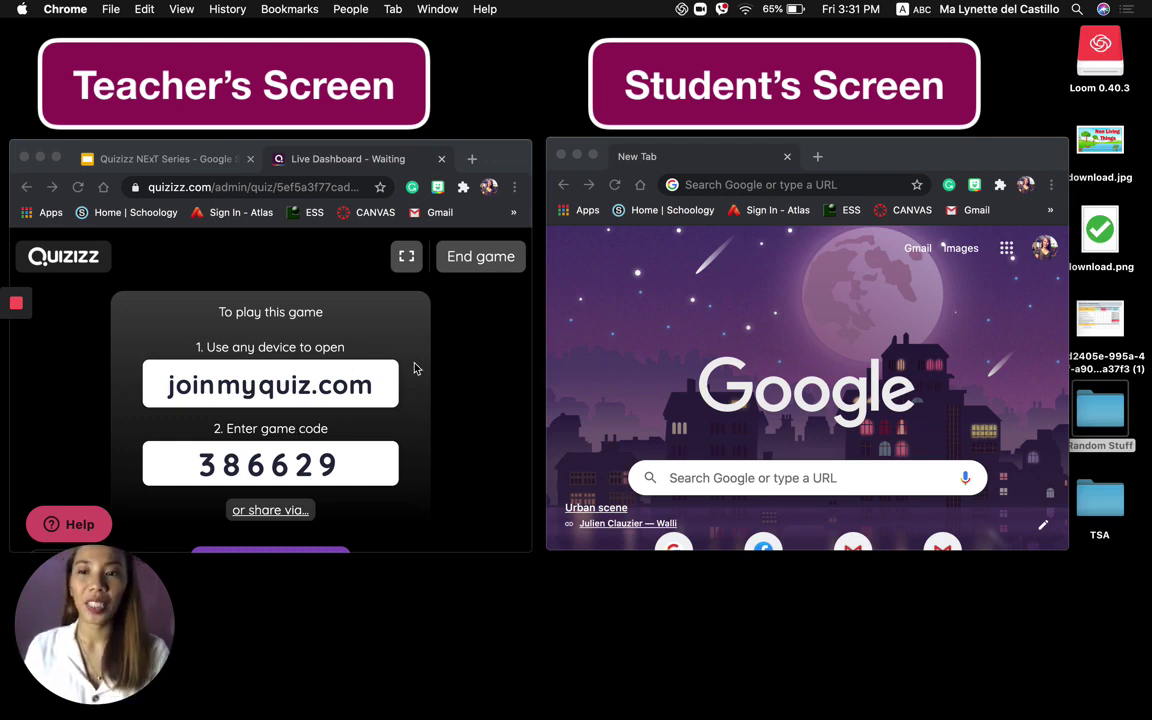
# In the student's browser window, go to joinmyquiz.com
pyautogui.click(710, 187)
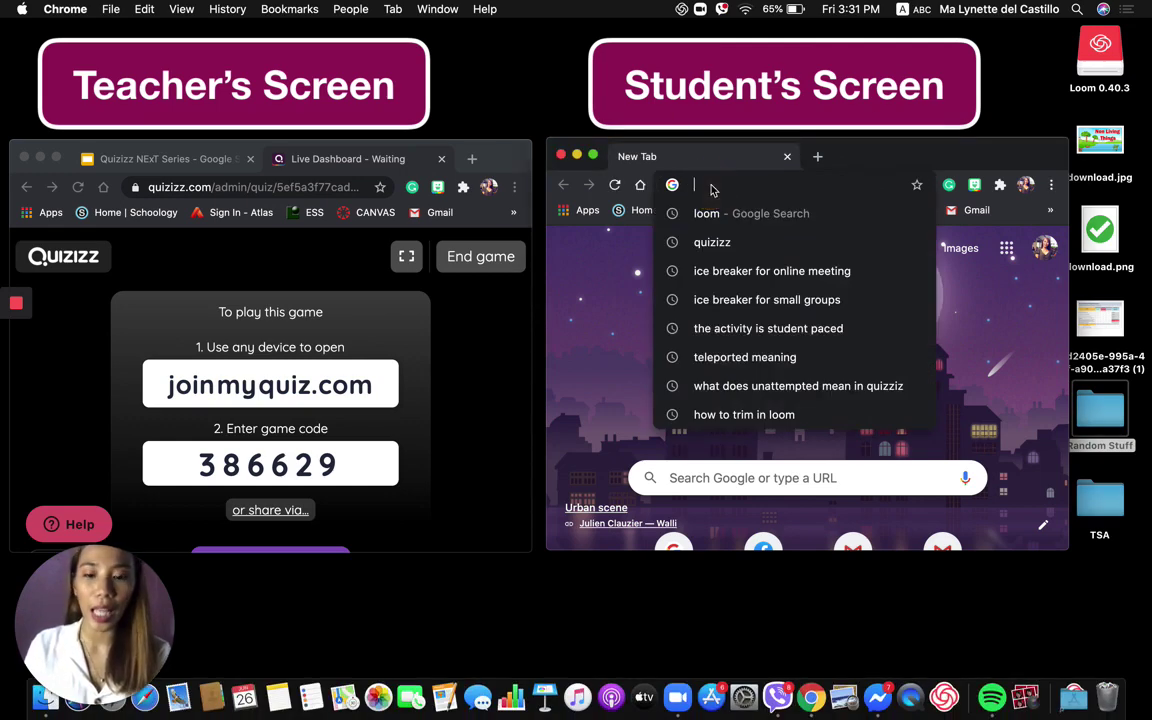
pyautogui.write('q')
pyautogui.press('BackSpace')
pyautogui.write('j')
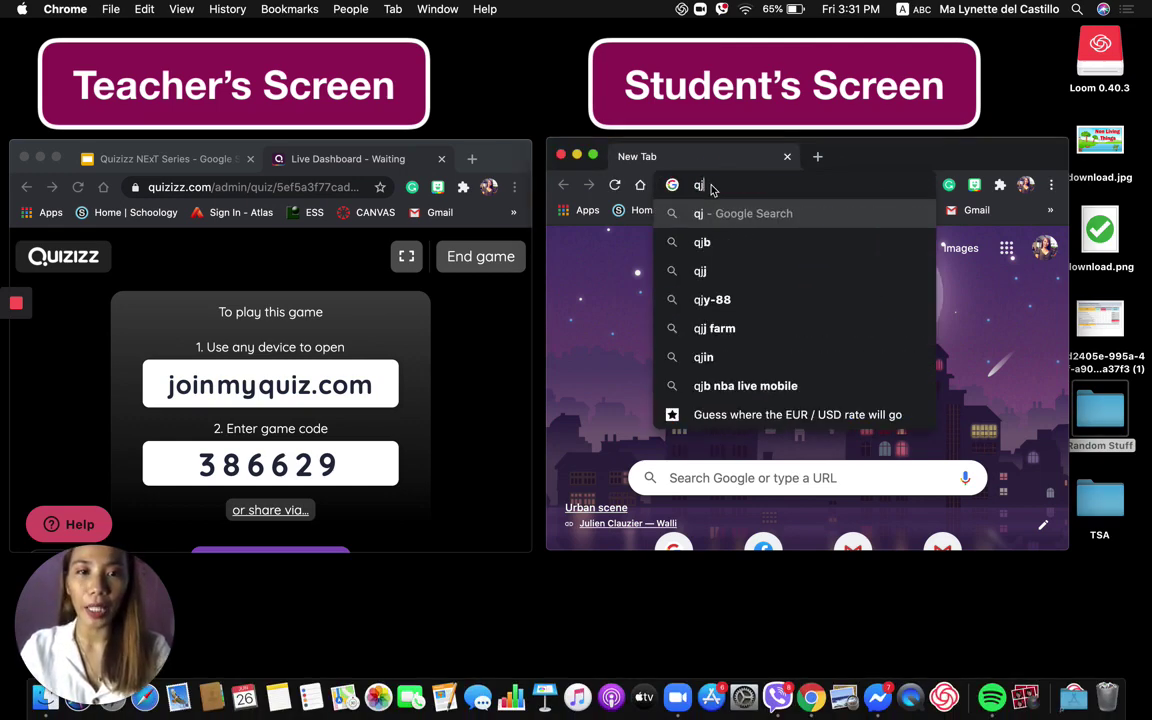
pyautogui.press('BackSpace')
pyautogui.press('BackSpace')
pyautogui.write('joinmyquiz.com')
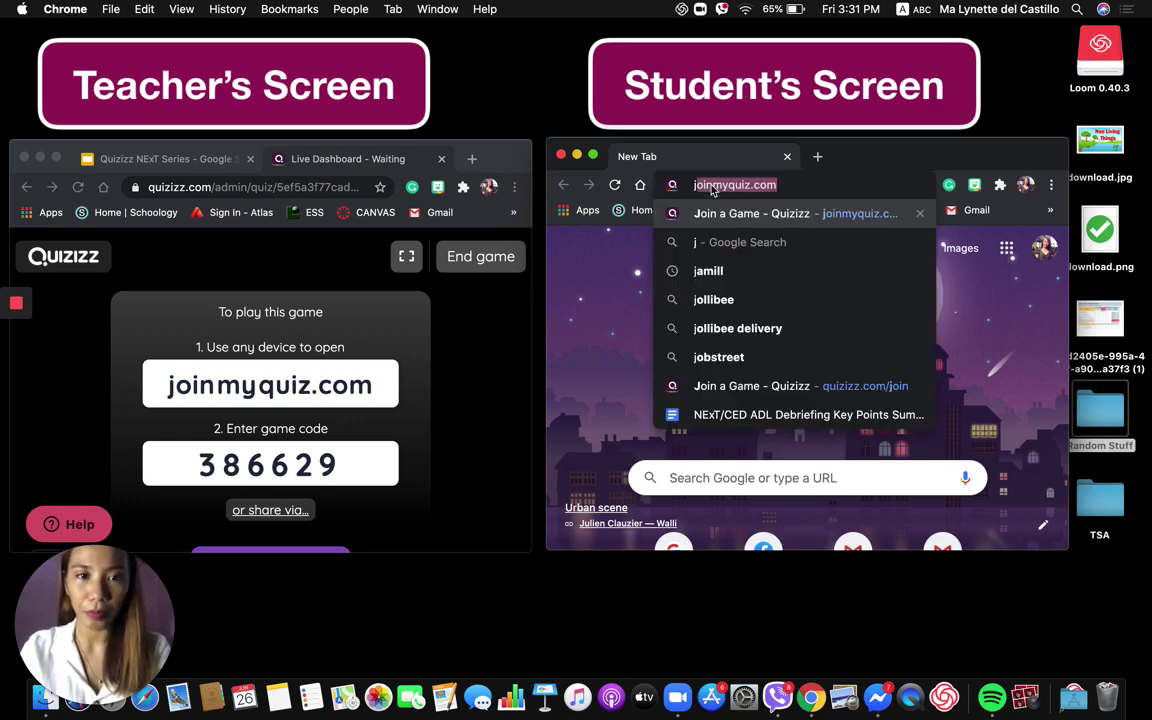
pyautogui.press('Return')
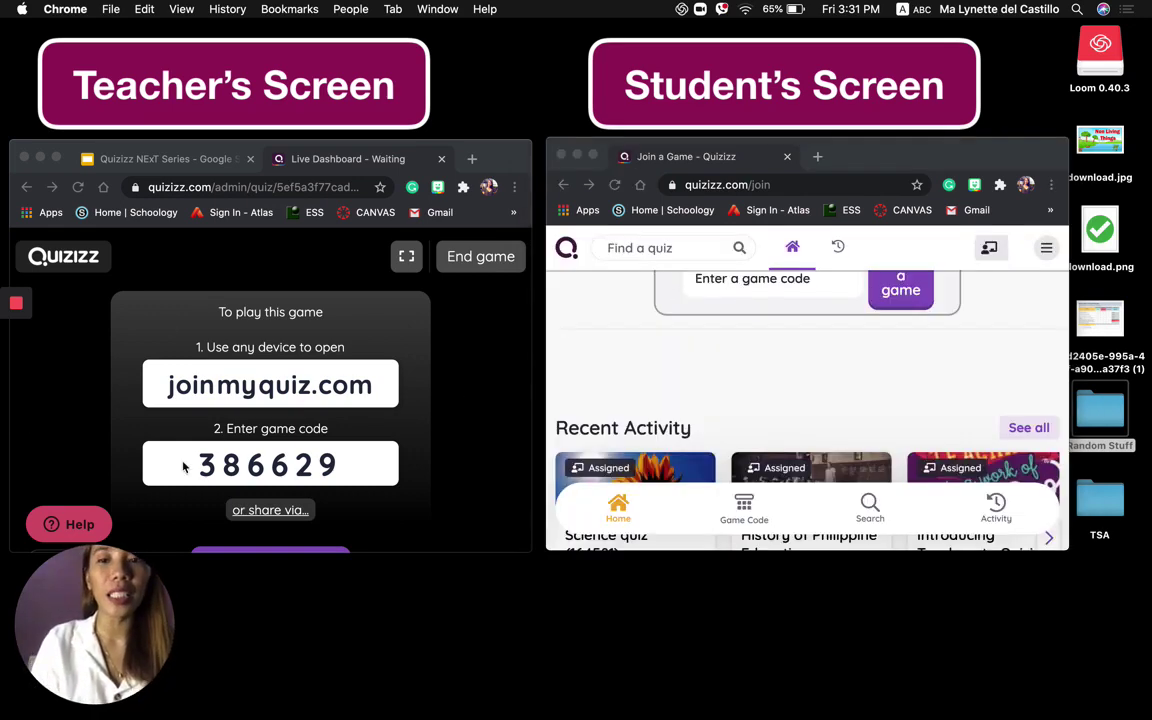
# Enter the game code shown on the teacher's waiting screen and join the live game as a student
pyautogui.click(711, 284)
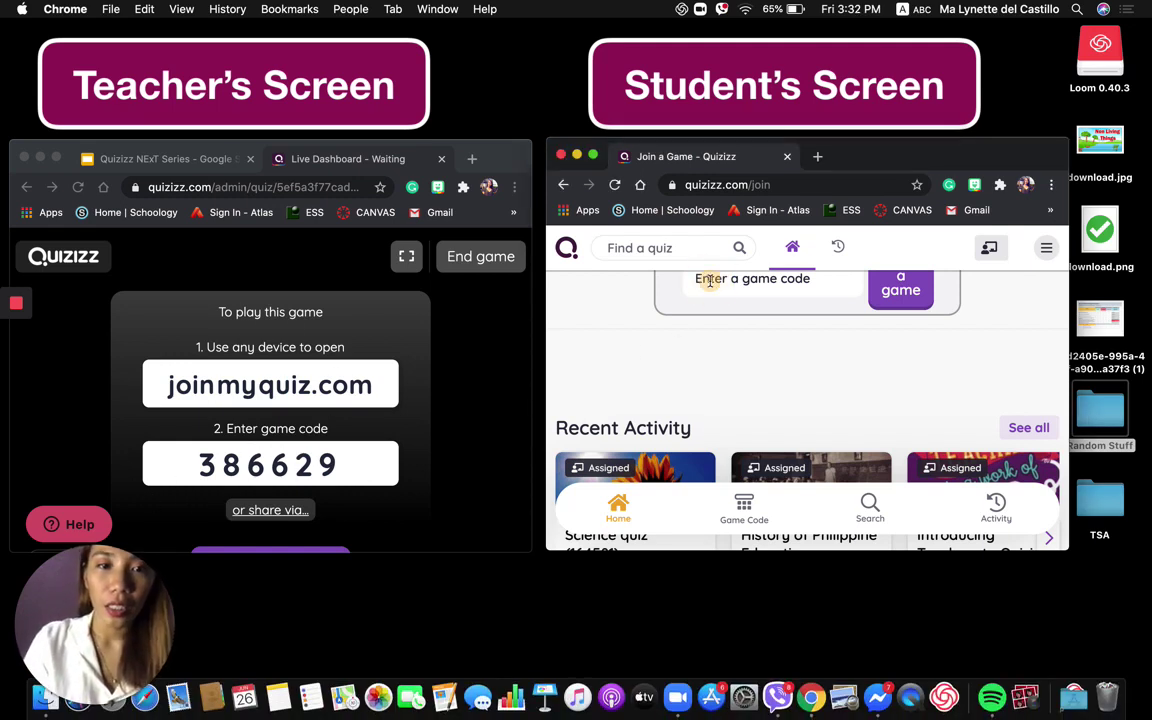
pyautogui.write('386')
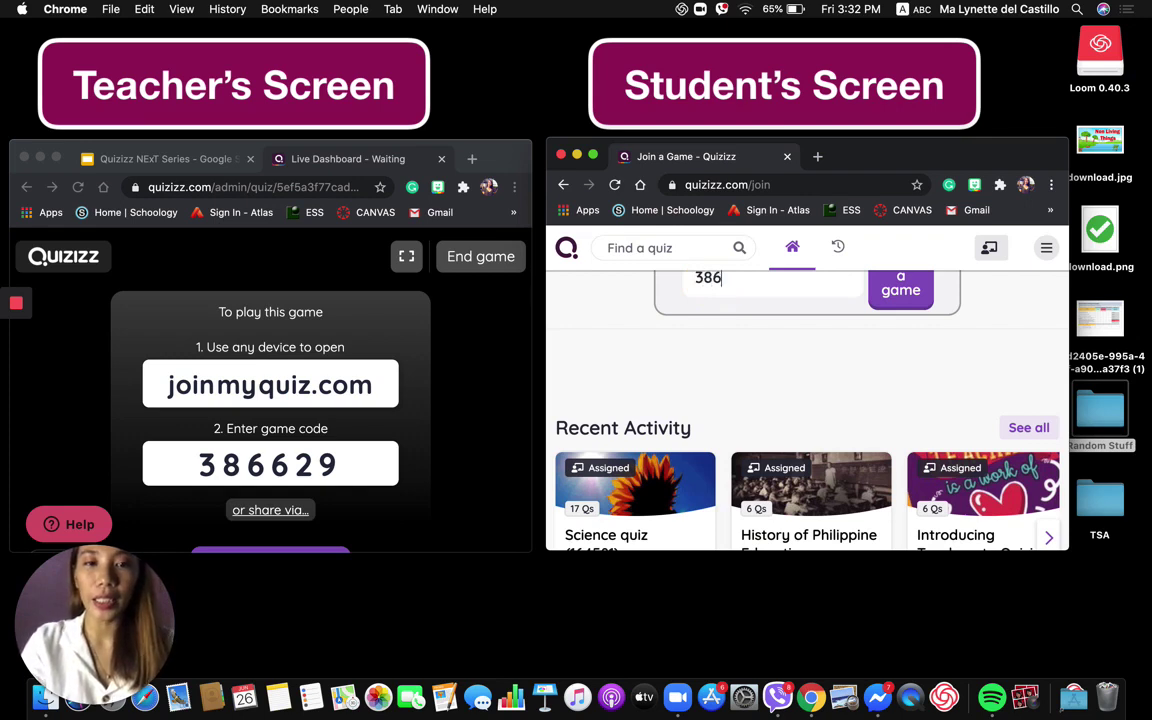
pyautogui.write('629')
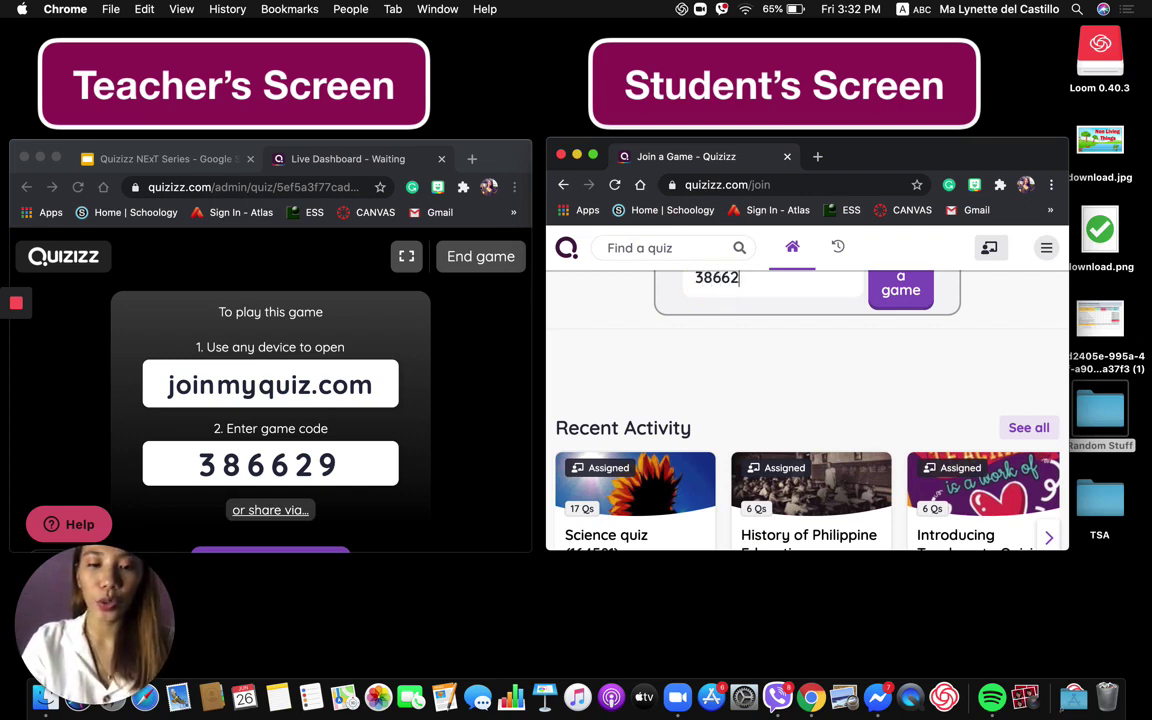
pyautogui.click(908, 290)
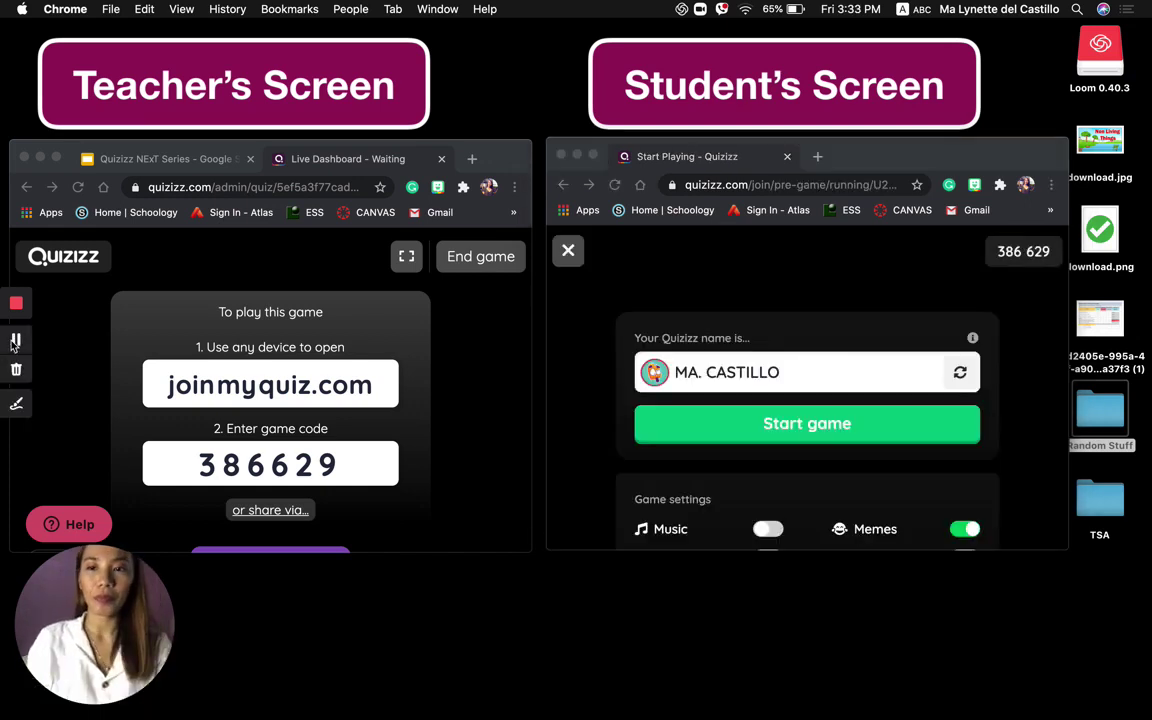
# Replace the prefilled Quizizz name with the student's first name
pyautogui.click(775, 376)
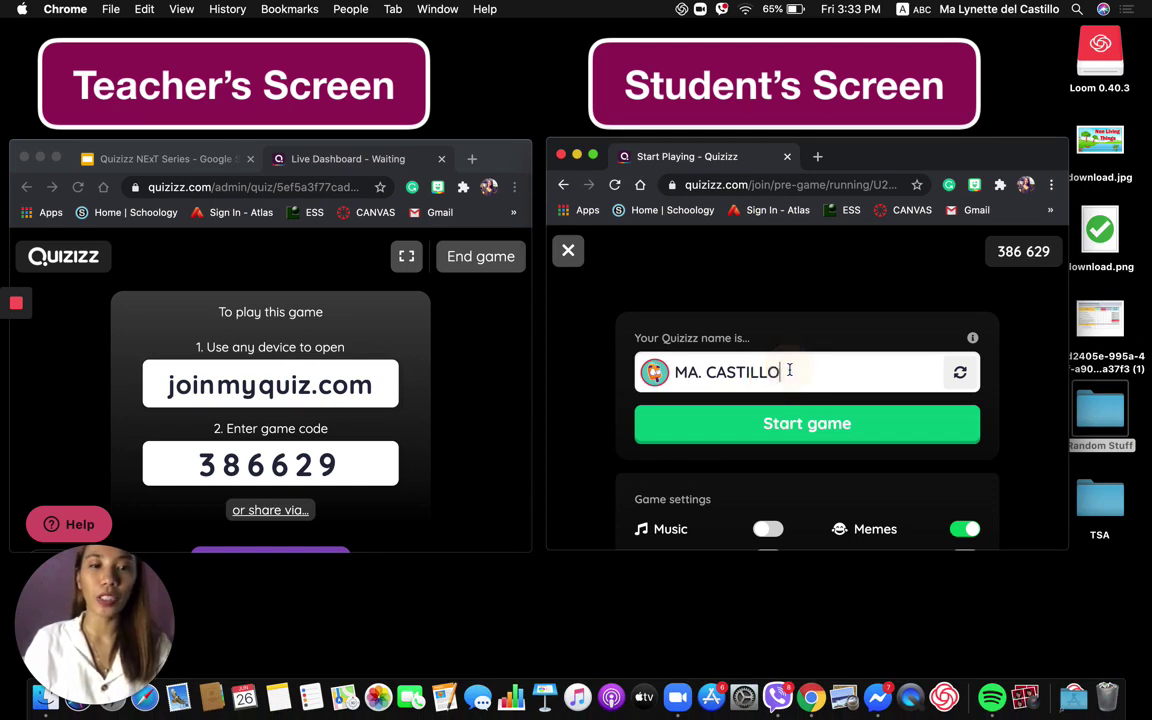
pyautogui.press('BackSpace')
pyautogui.press('BackSpace')
pyautogui.press('BackSpace')
pyautogui.press('BackSpace')
pyautogui.press('BackSpace')
pyautogui.press('BackSpace')
pyautogui.press('BackSpace')
pyautogui.press('BackSpace')
pyautogui.press('BackSpace')
pyautogui.press('BackSpace')
pyautogui.press('BackSpace')
pyautogui.press('BackSpace')
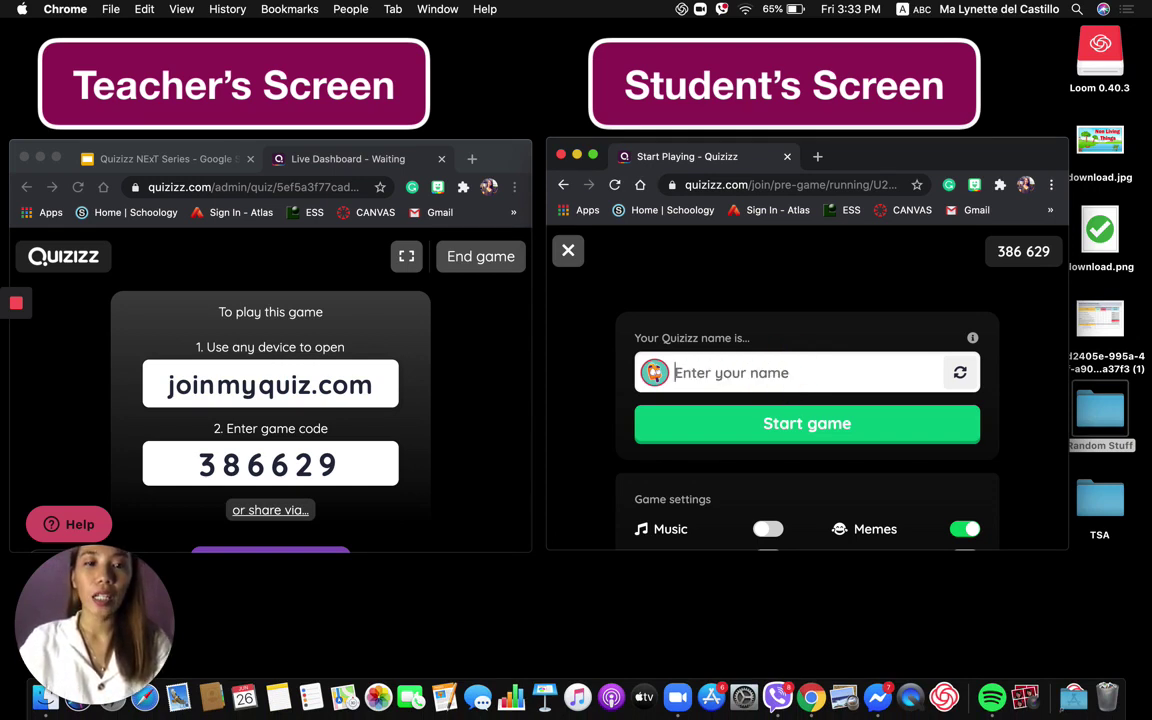
pyautogui.write('ly')
pyautogui.press('BackSpace')
pyautogui.press('BackSpace')
pyautogui.write('Lynette')
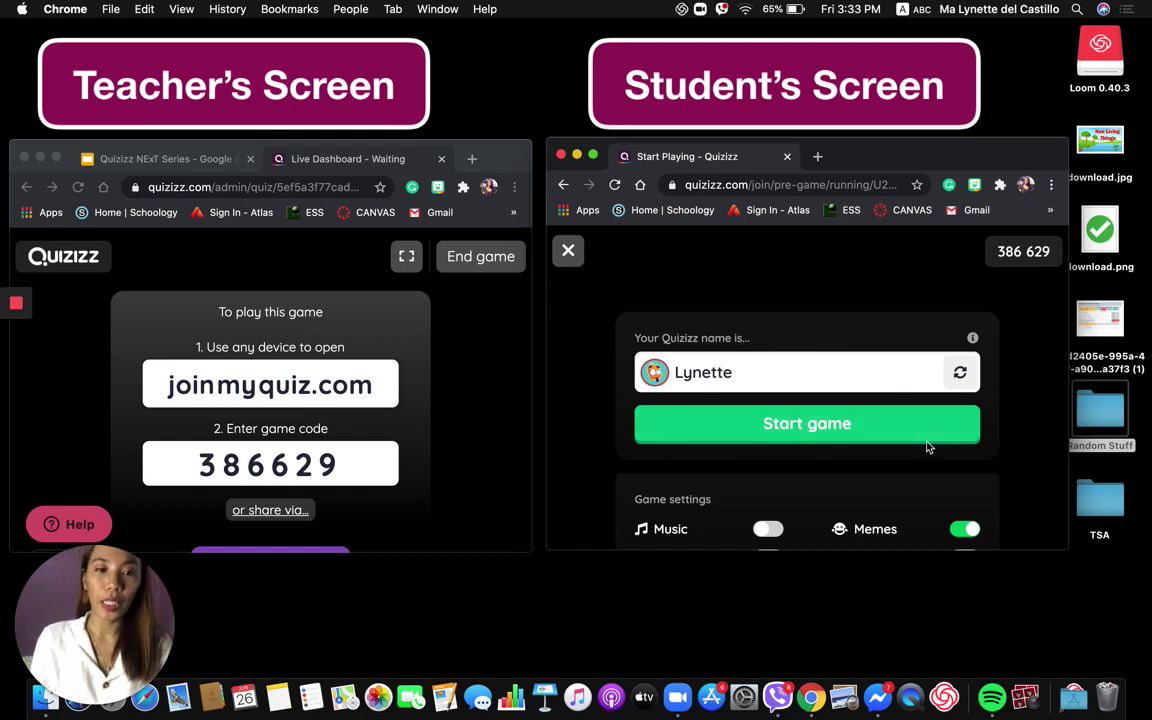
# Turn on Music, Sound effects and Read aloud in the student's game settings, toggling Memes off and back on
pyautogui.scroll(-2, 926, 445)
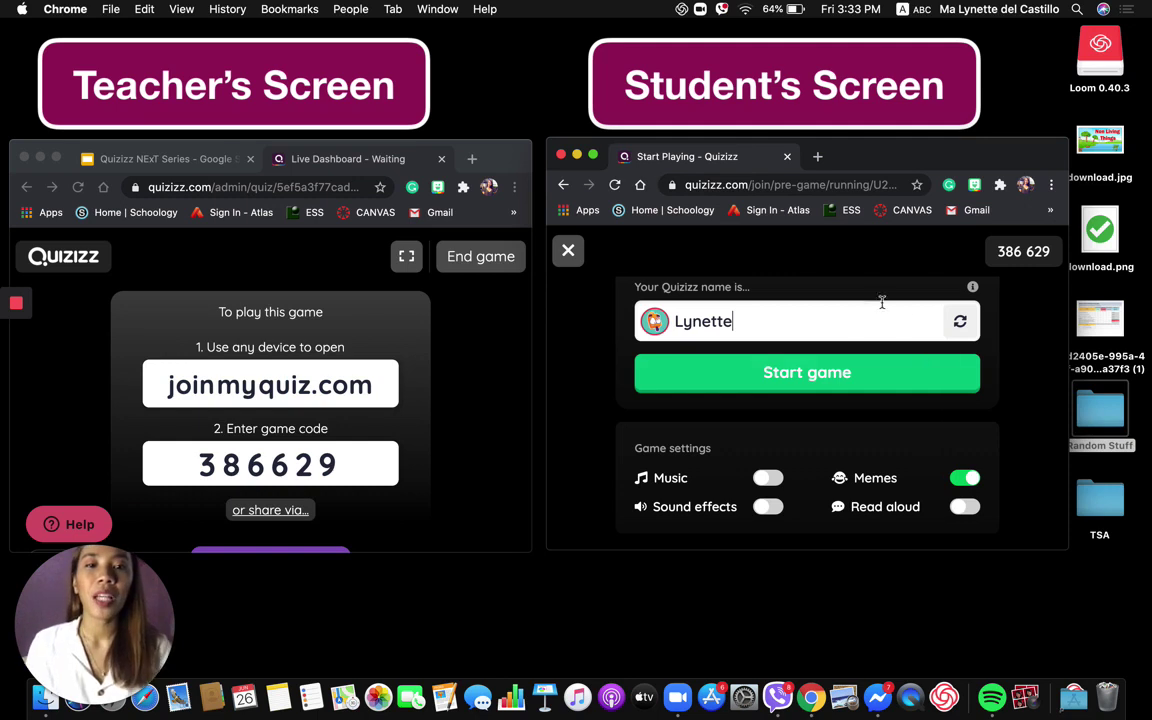
pyautogui.scroll(-2, 835, 424)
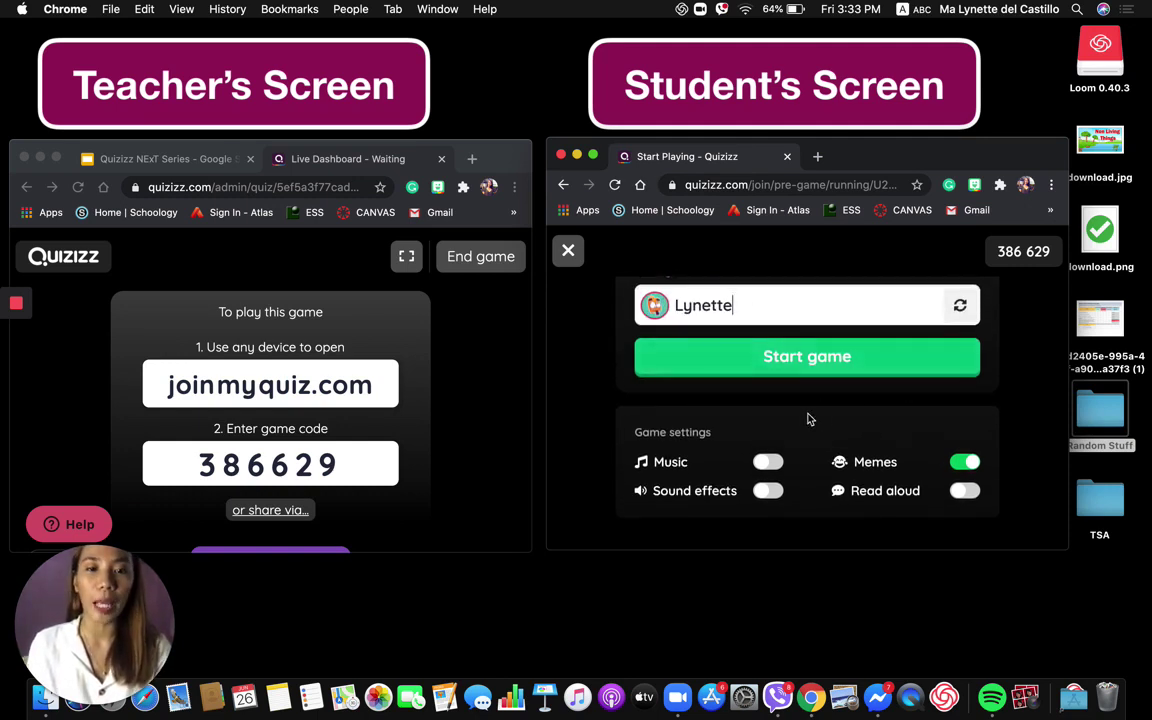
pyautogui.scroll(-3, 810, 419)
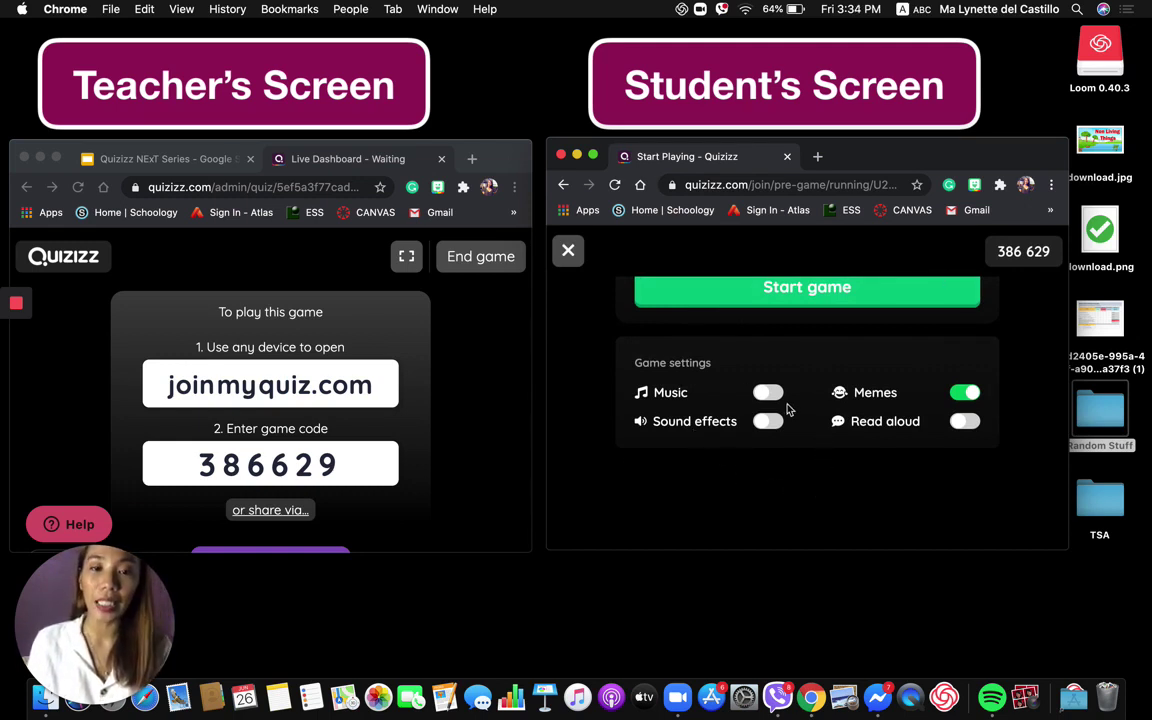
pyautogui.click(772, 394)
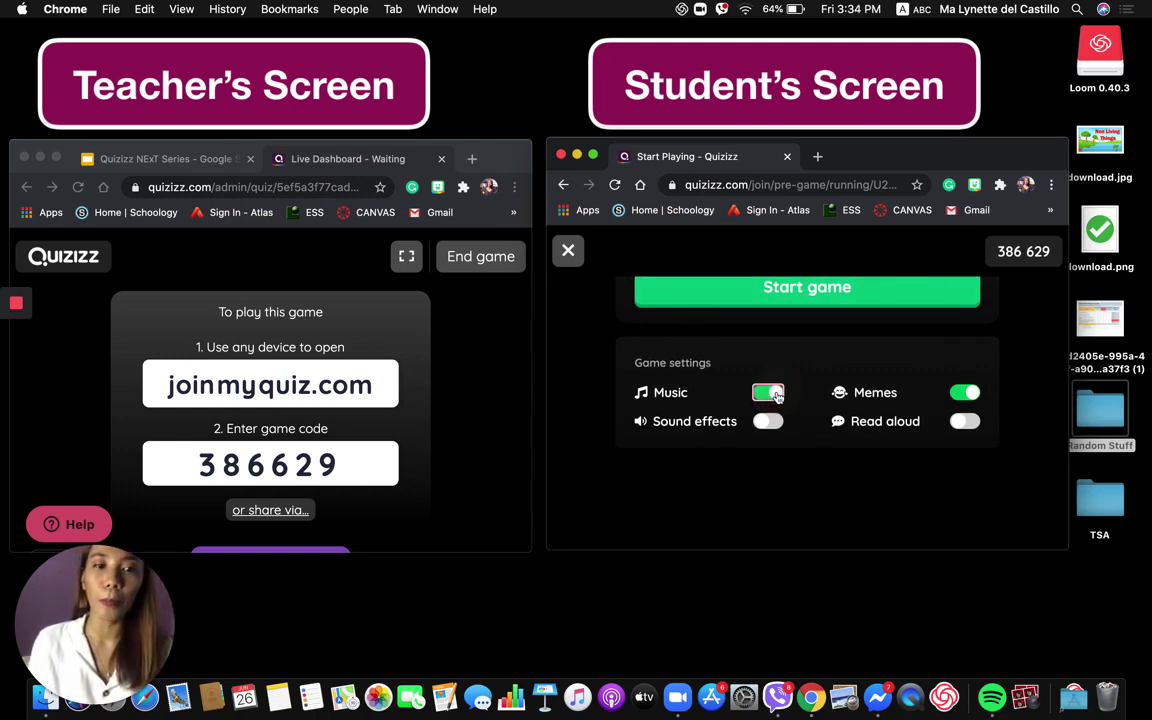
pyautogui.click(769, 422)
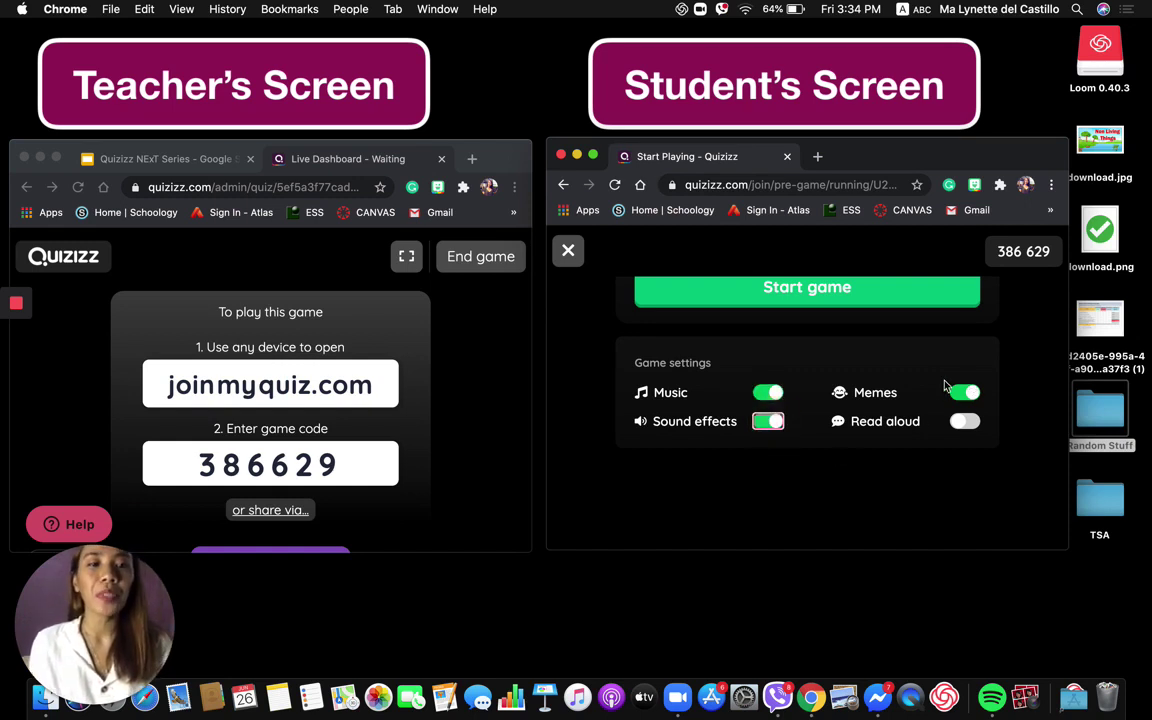
pyautogui.click(966, 394)
pyautogui.click(966, 394)
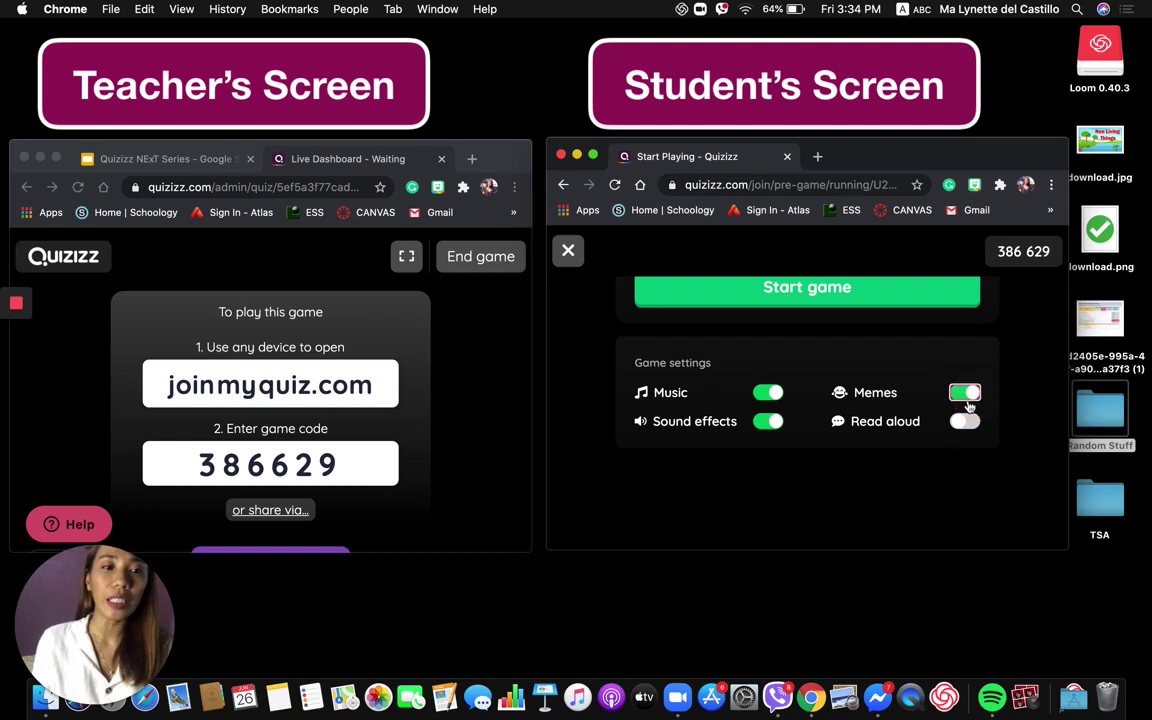
pyautogui.click(970, 423)
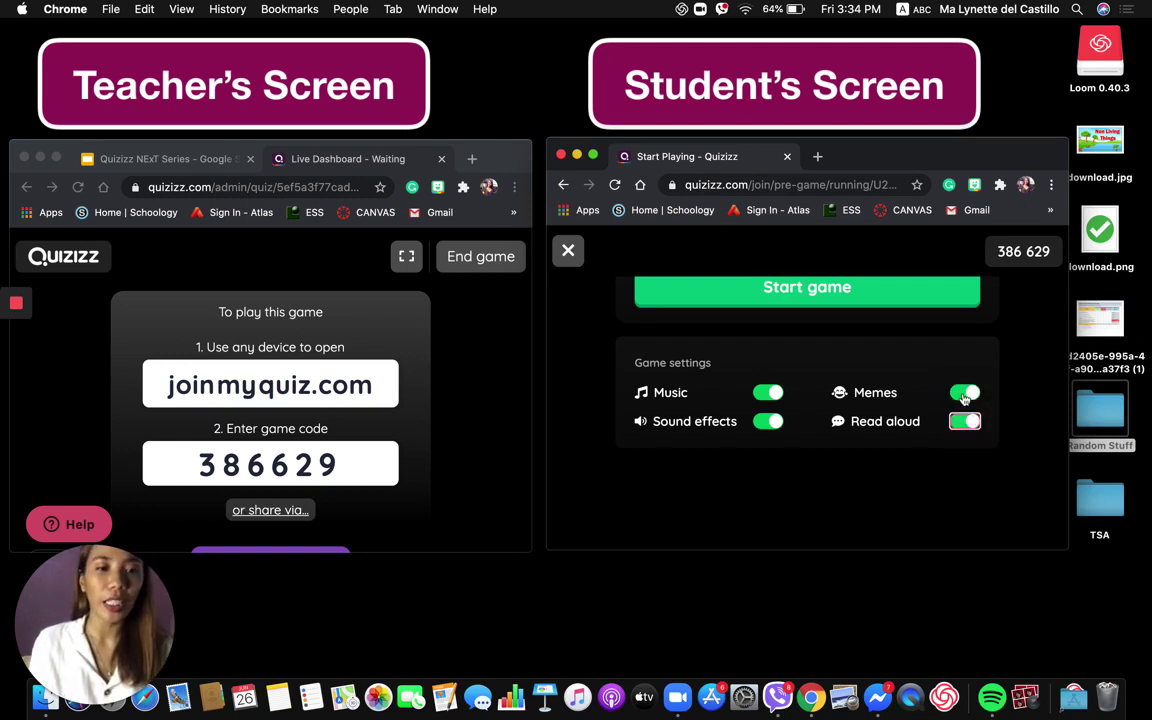
# Turn off Music, Sound effects and Read aloud in the student's game settings, leave Memes on, and start the game as the student
pyautogui.click(956, 392)
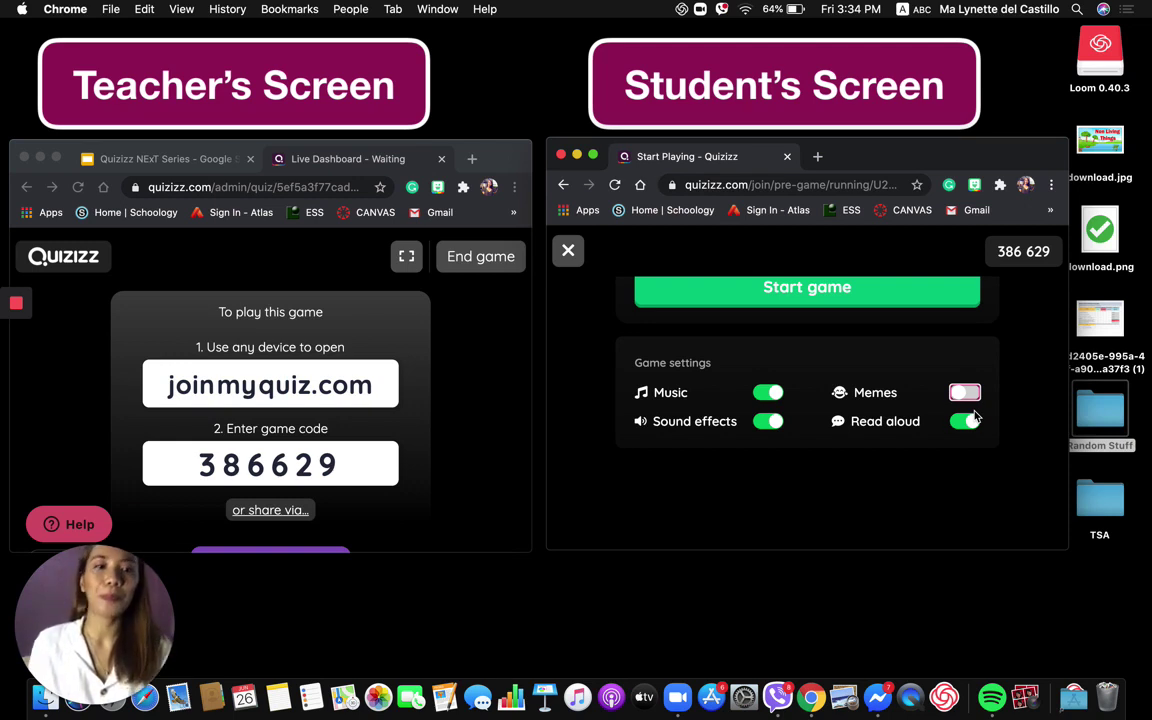
pyautogui.click(768, 393)
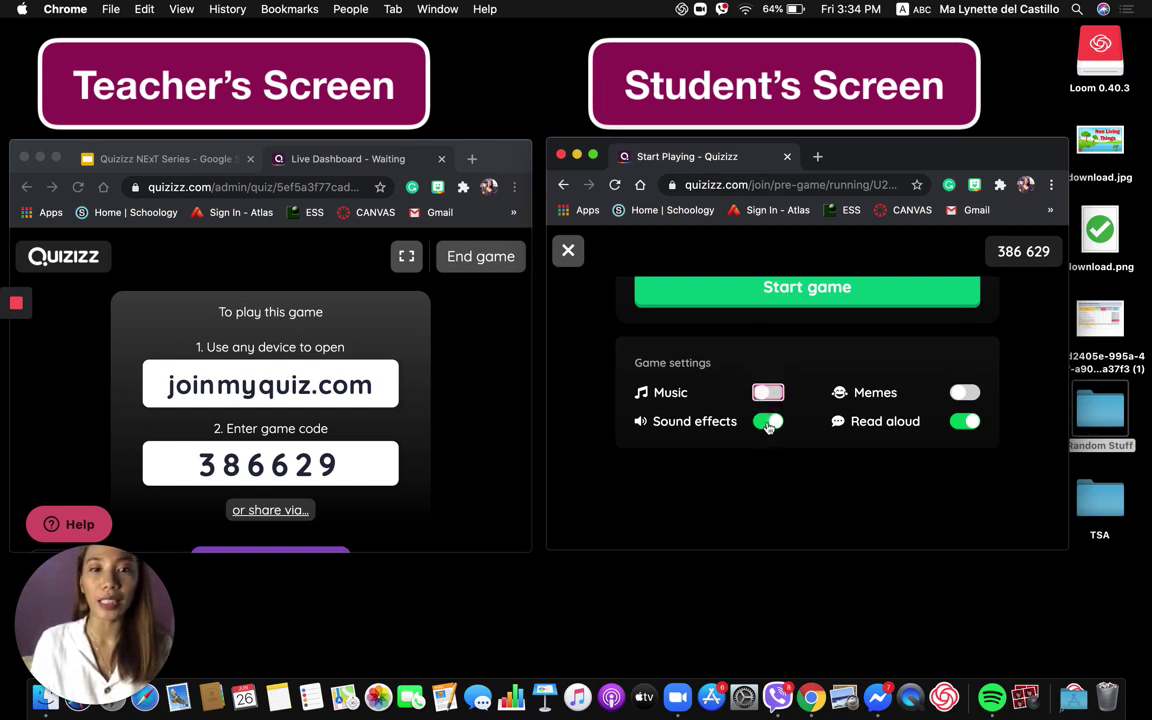
pyautogui.click(768, 422)
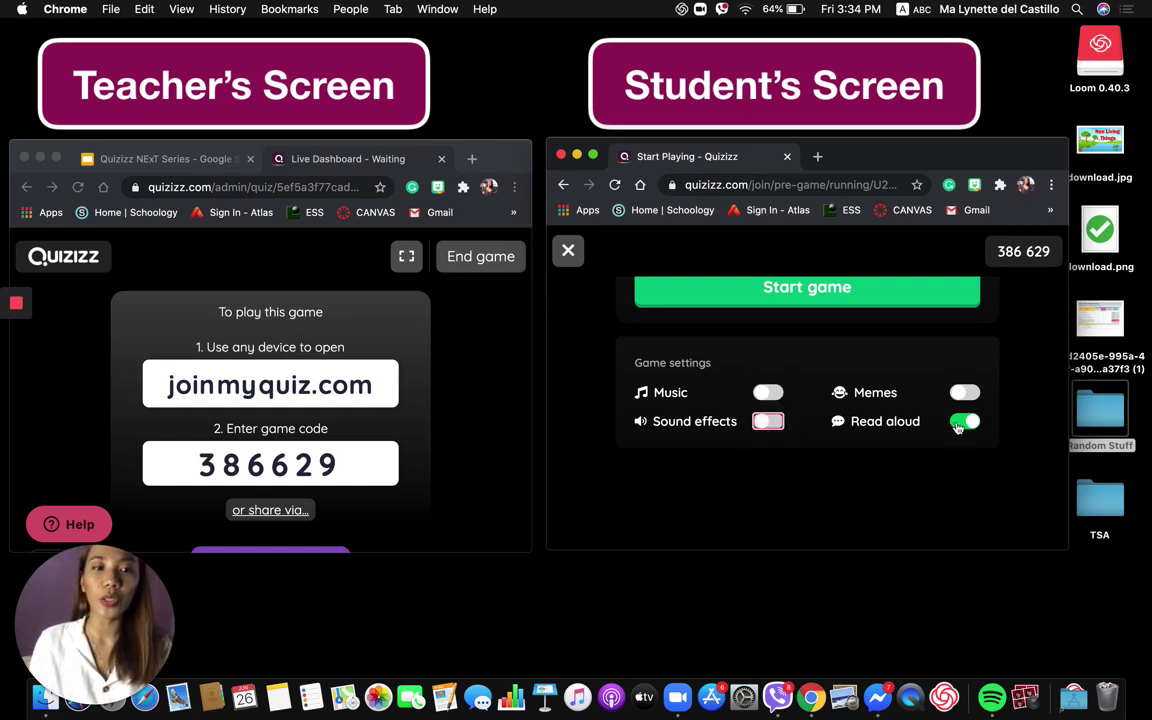
pyautogui.click(962, 422)
pyautogui.click(962, 393)
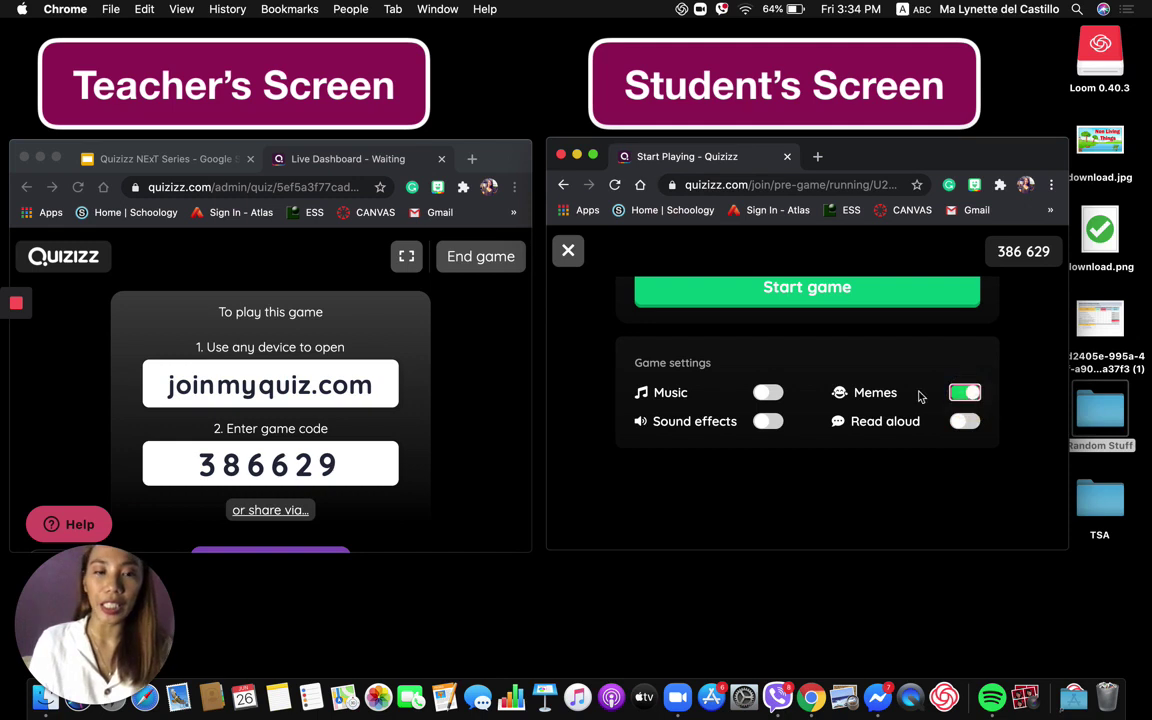
pyautogui.scroll(3, 852, 393)
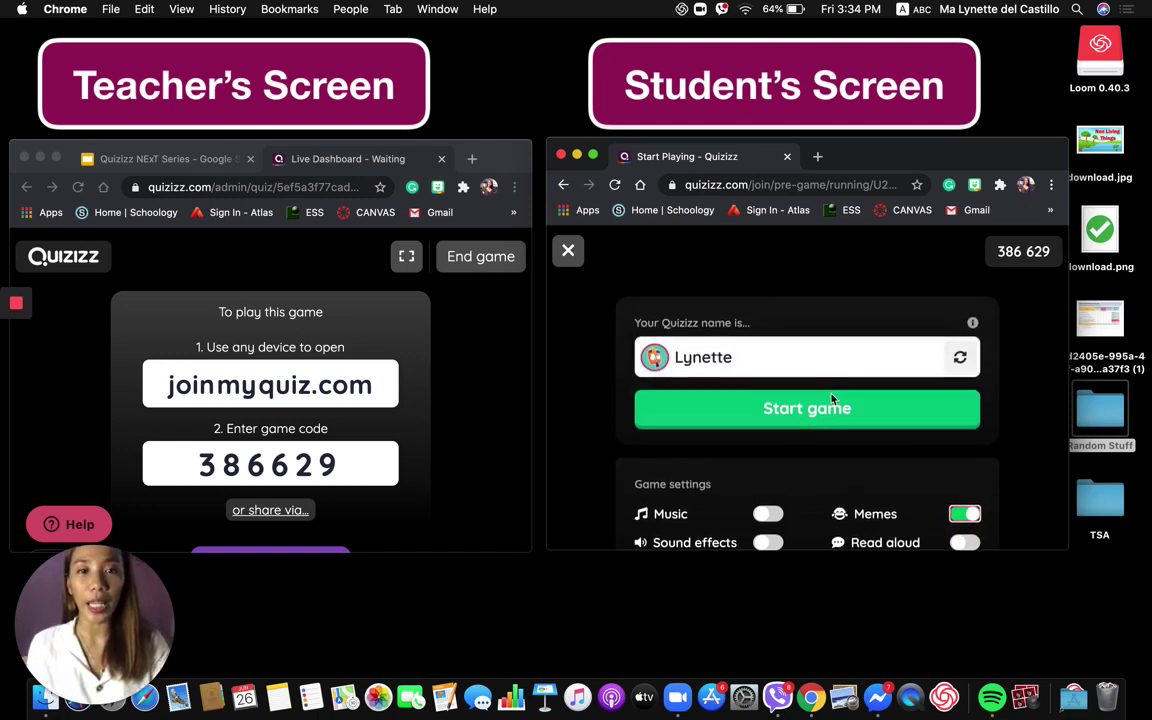
pyautogui.click(772, 418)
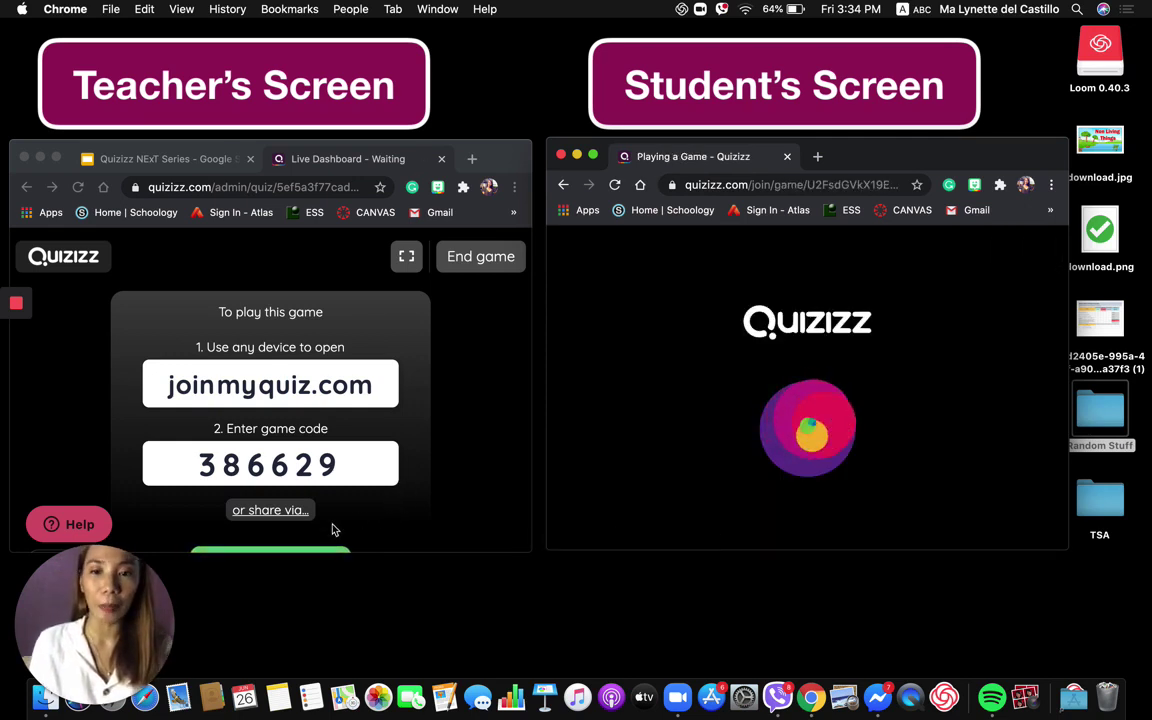
# Examine the player count and the joined student's entry on the teacher's waiting screen
pyautogui.scroll(-5, 333, 530)
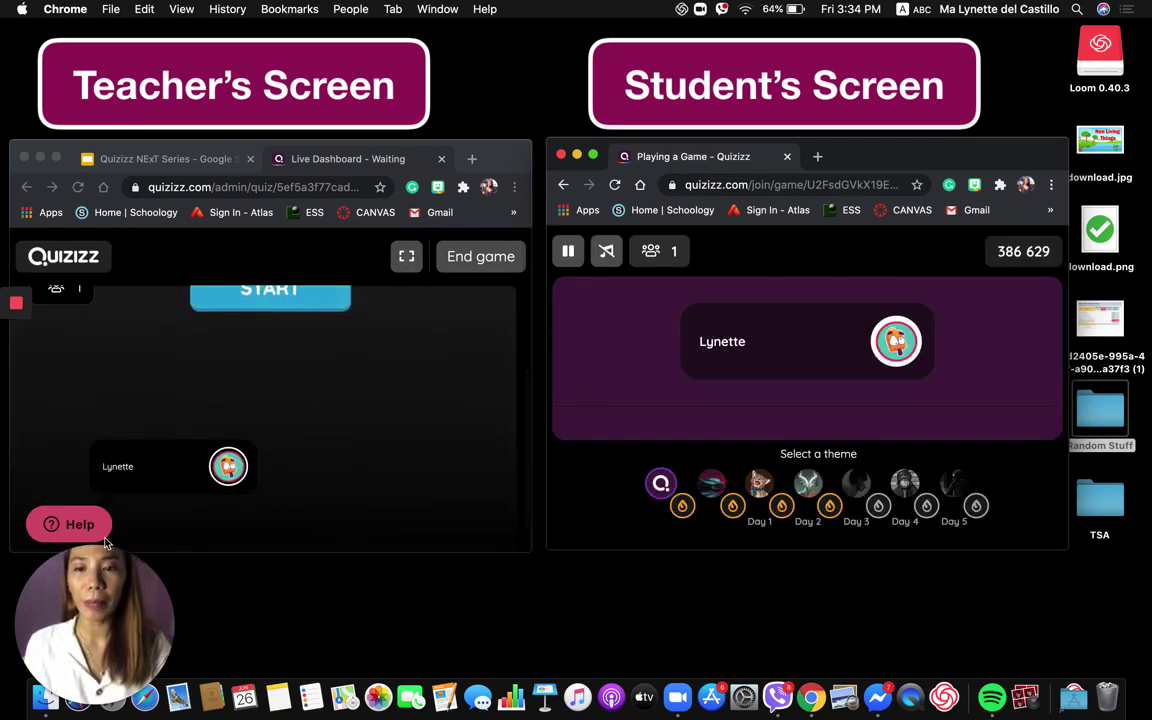
pyautogui.scroll(-2, 278, 442)
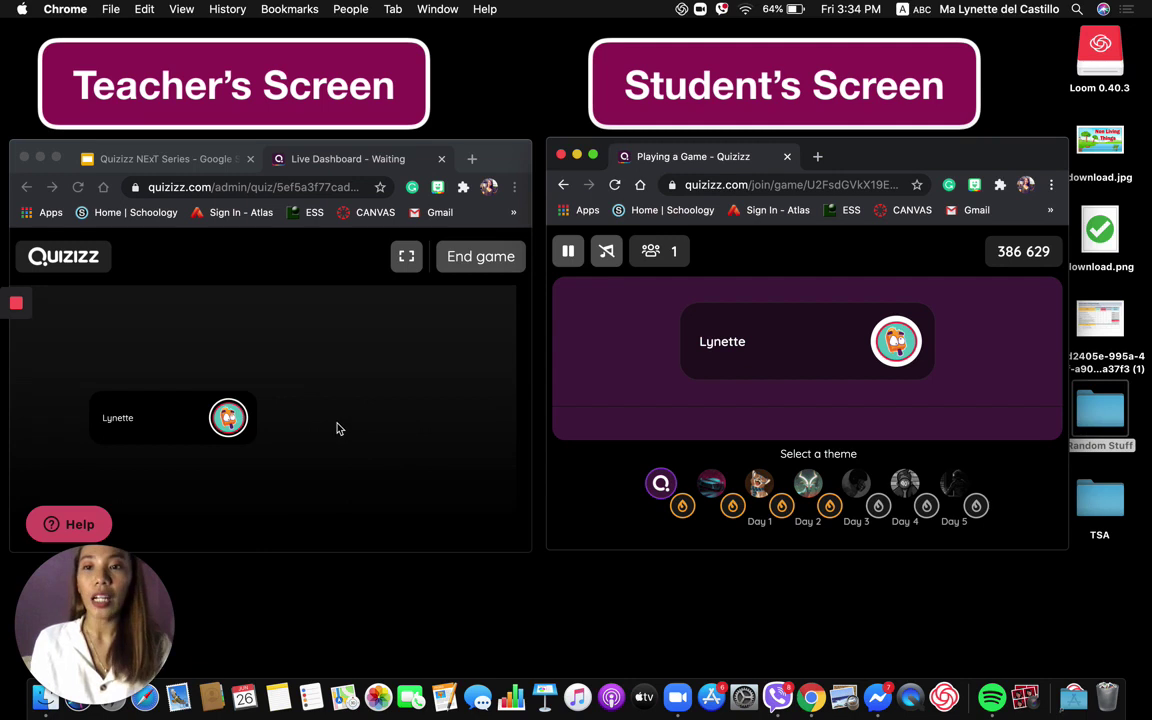
pyautogui.scroll(3, 337, 427)
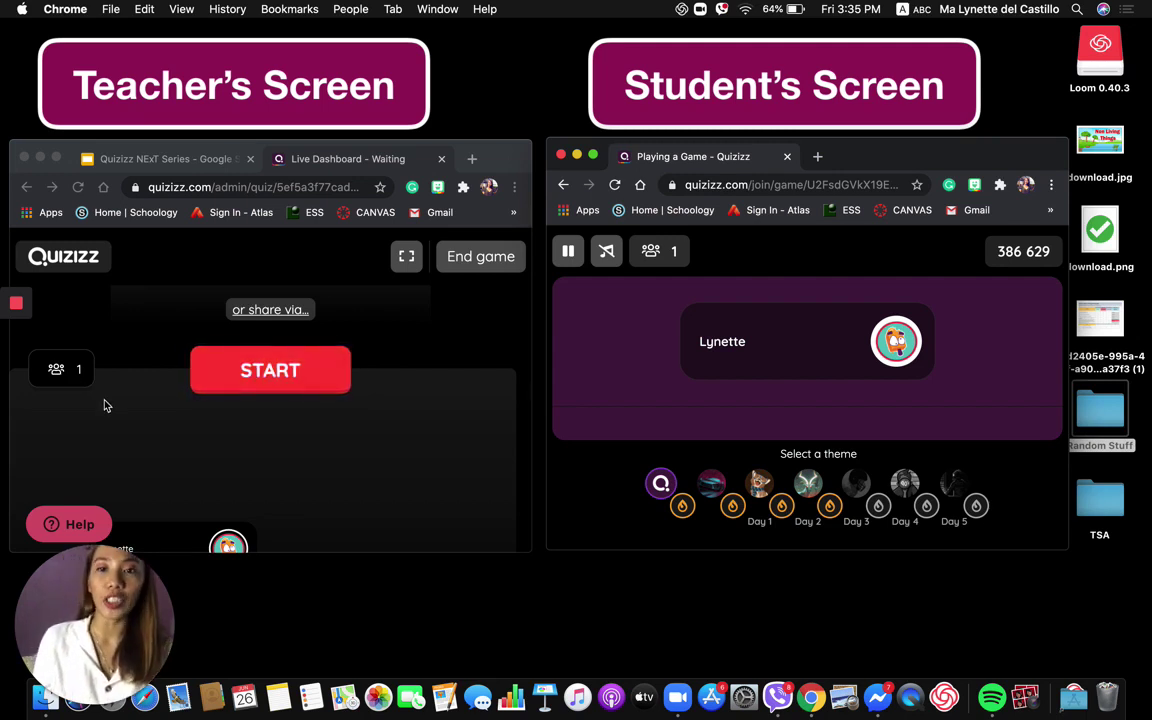
pyautogui.scroll(-2, 231, 460)
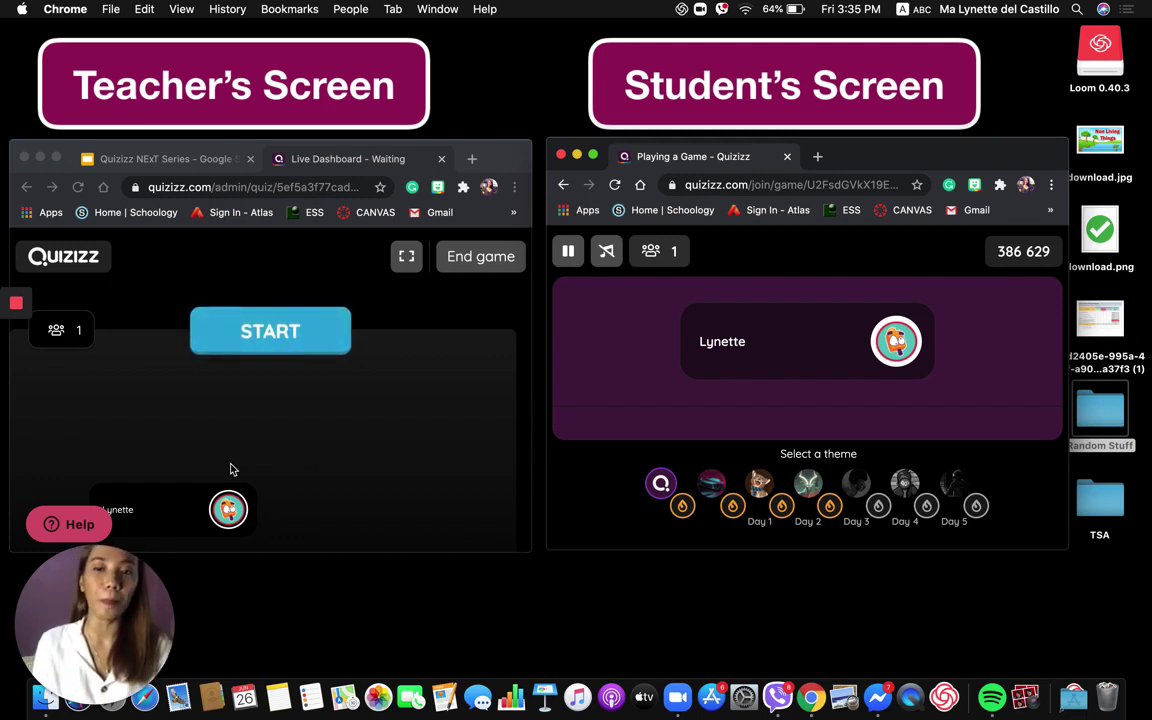
pyautogui.scroll(2, 320, 457)
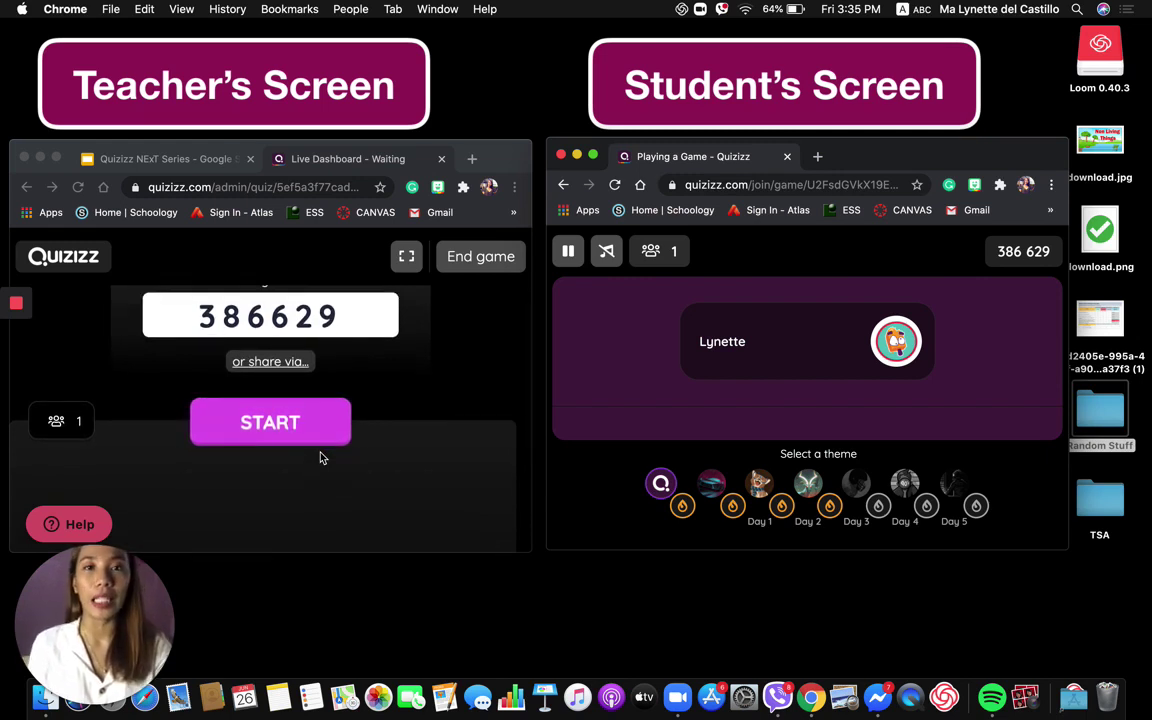
pyautogui.scroll(-2, 322, 457)
pyautogui.scroll(2, 322, 457)
pyautogui.scroll(-2, 320, 457)
pyautogui.scroll(2, 300, 450)
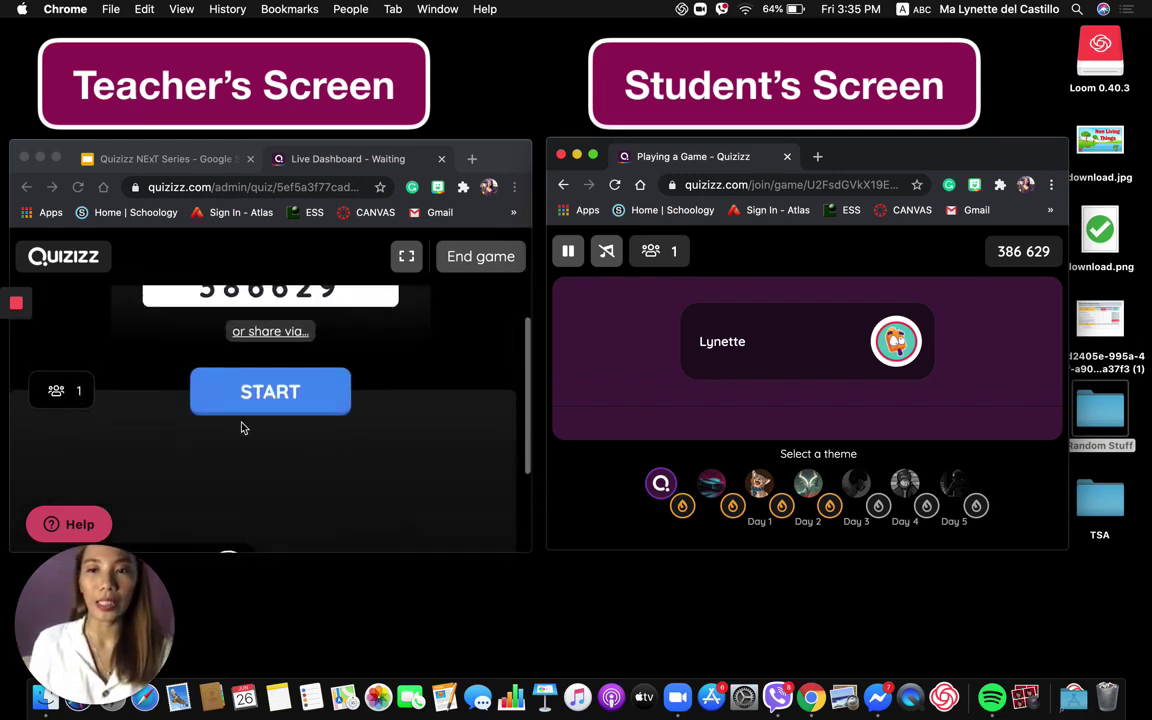
pyautogui.moveTo(16, 343)
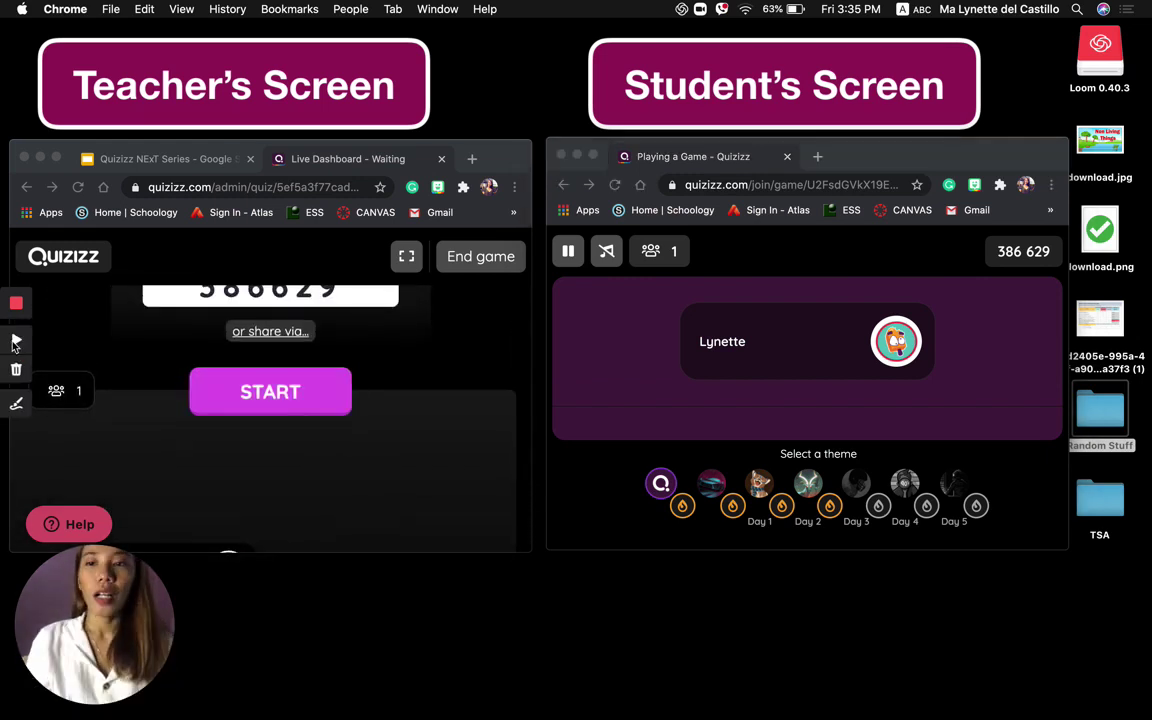
pyautogui.click(329, 404)
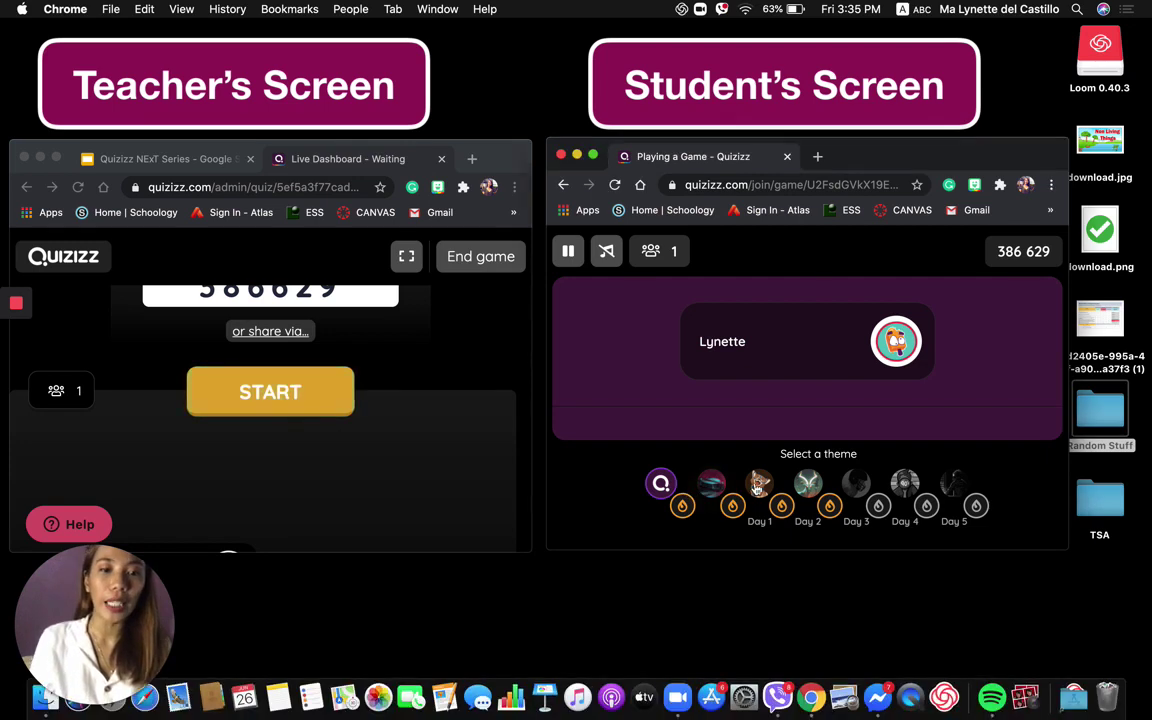
# Try the Day 1, Day 2 and Day 5 themes on the student's waiting screen and reselect the default Quizizz theme
pyautogui.click(765, 485)
pyautogui.click(808, 484)
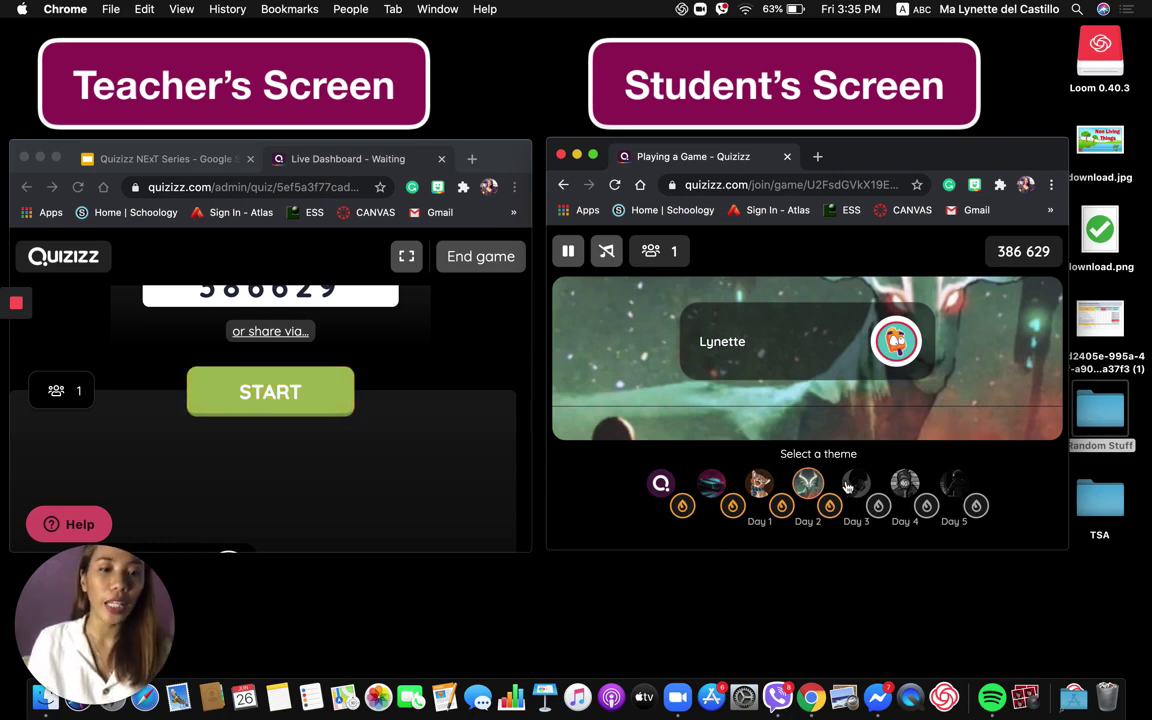
pyautogui.click(955, 486)
pyautogui.click(957, 329)
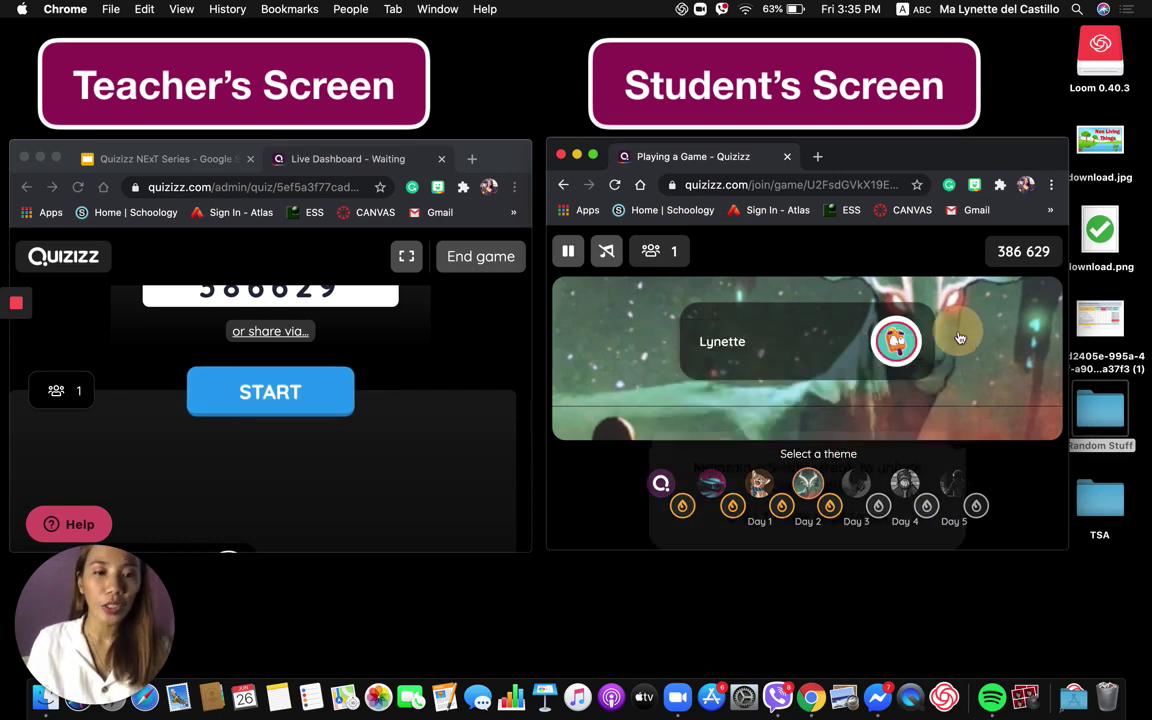
pyautogui.click(661, 485)
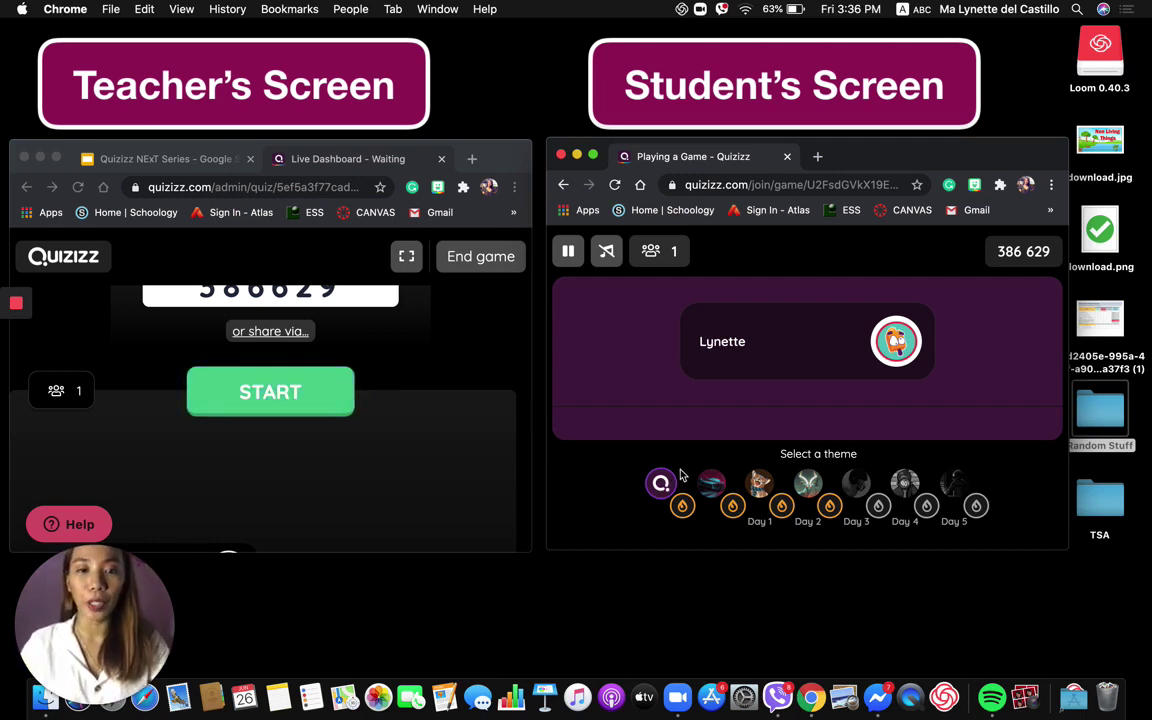
# Start the live game from the teacher's waiting screen and mute the sound of the running dashboard
pyautogui.scroll(3, 375, 391)
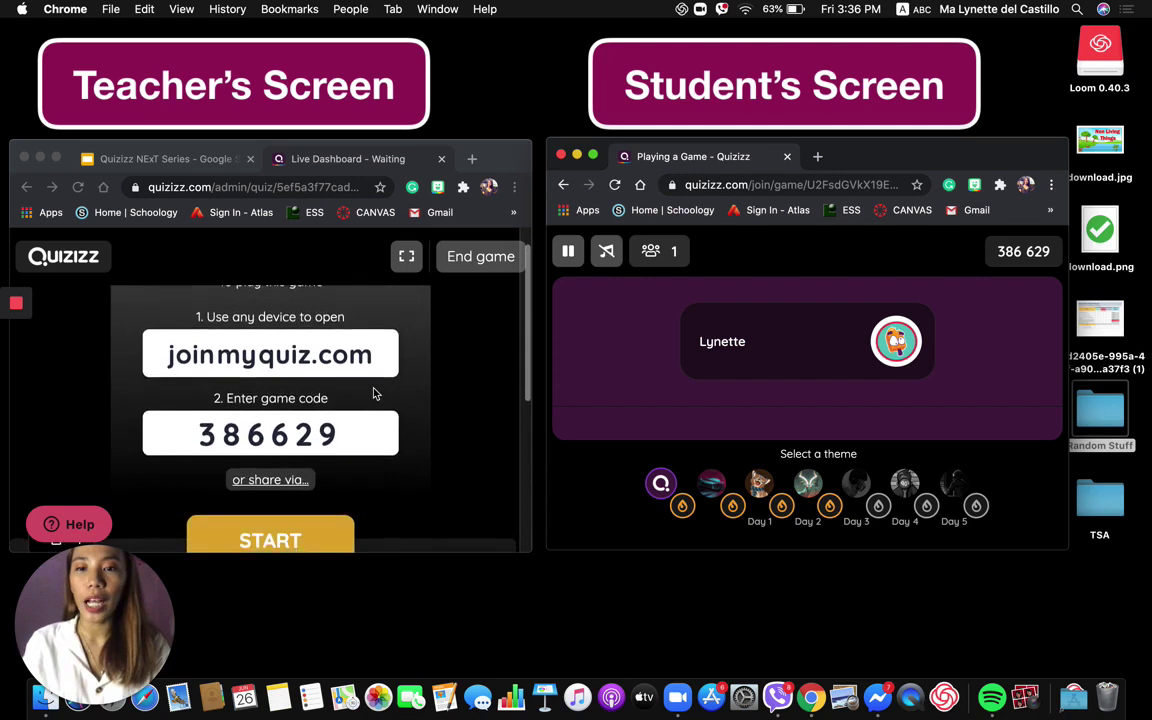
pyautogui.scroll(-2, 360, 400)
pyautogui.click(285, 472)
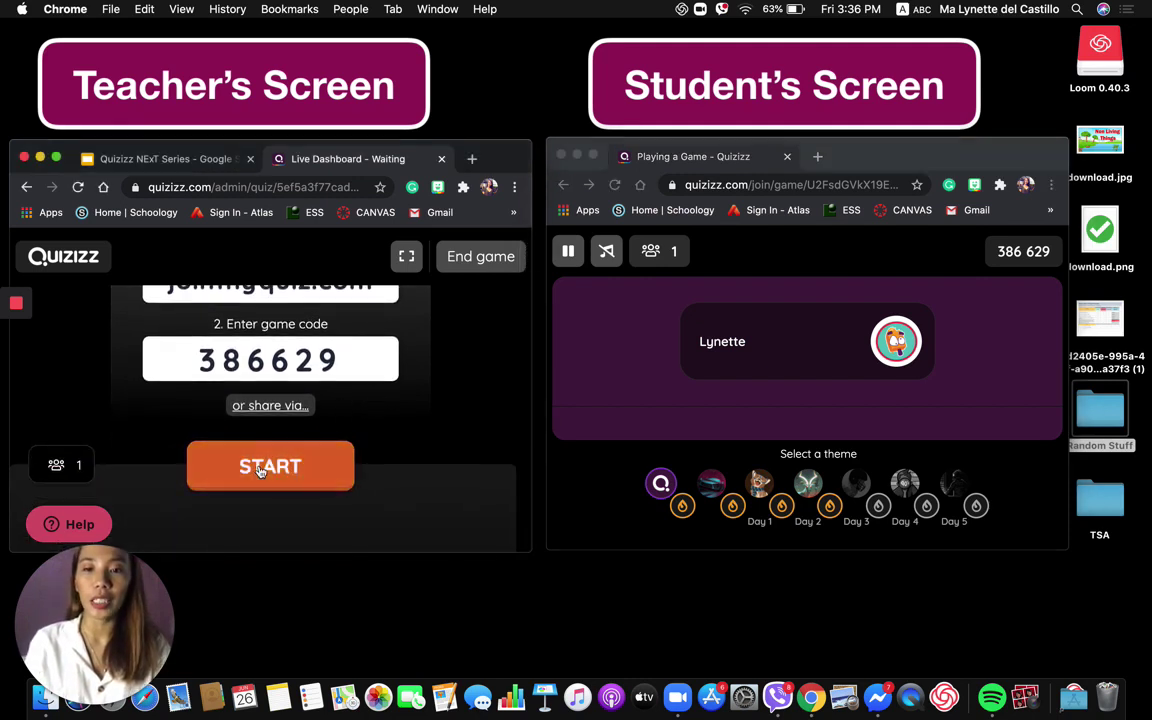
pyautogui.click(260, 469)
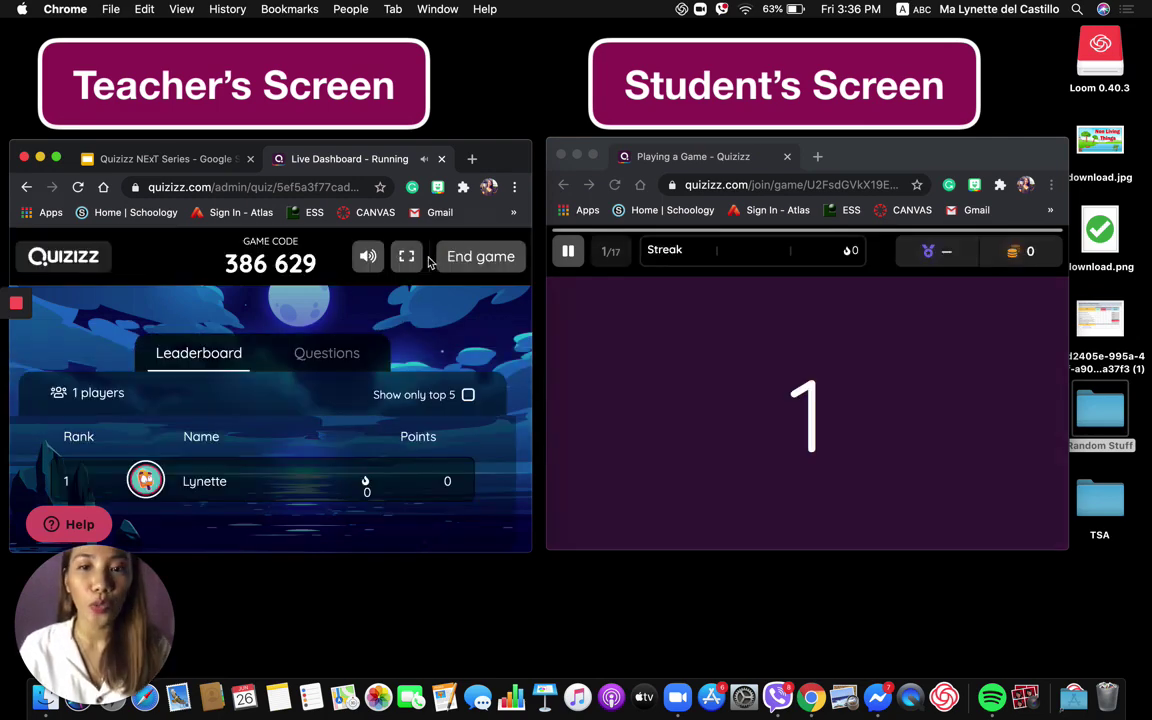
pyautogui.click(369, 258)
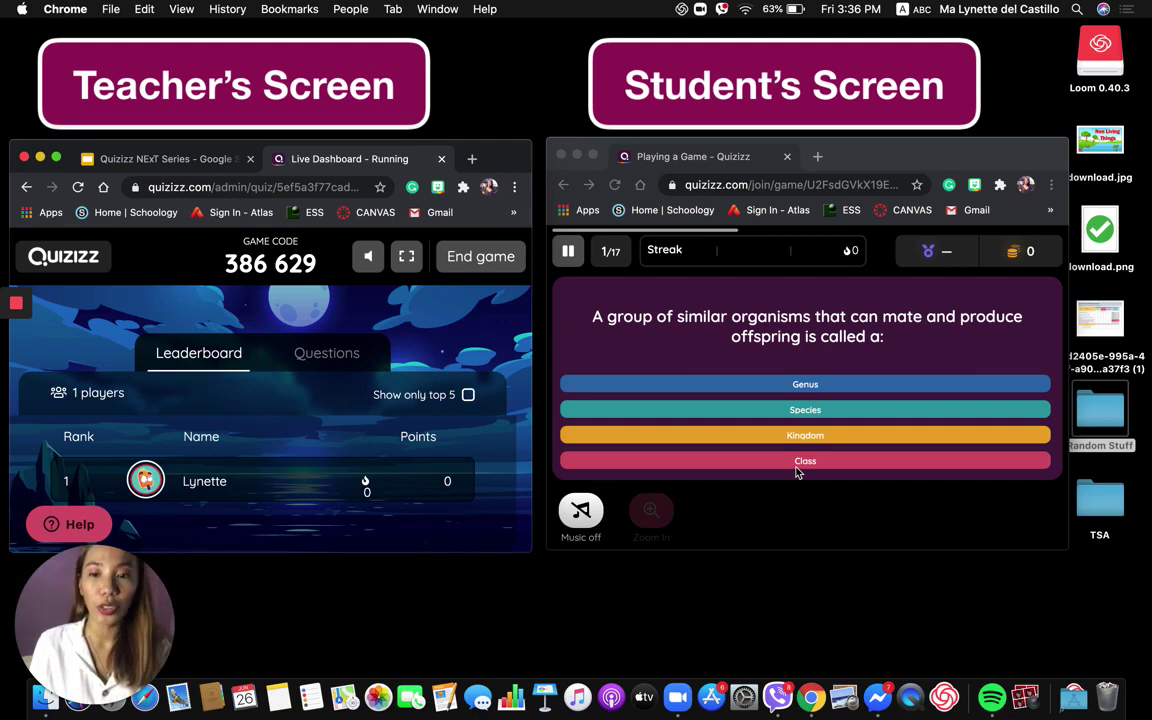
# Answer the student's first question with Species and check the leaderboard on the teacher's dashboard
pyautogui.click(799, 415)
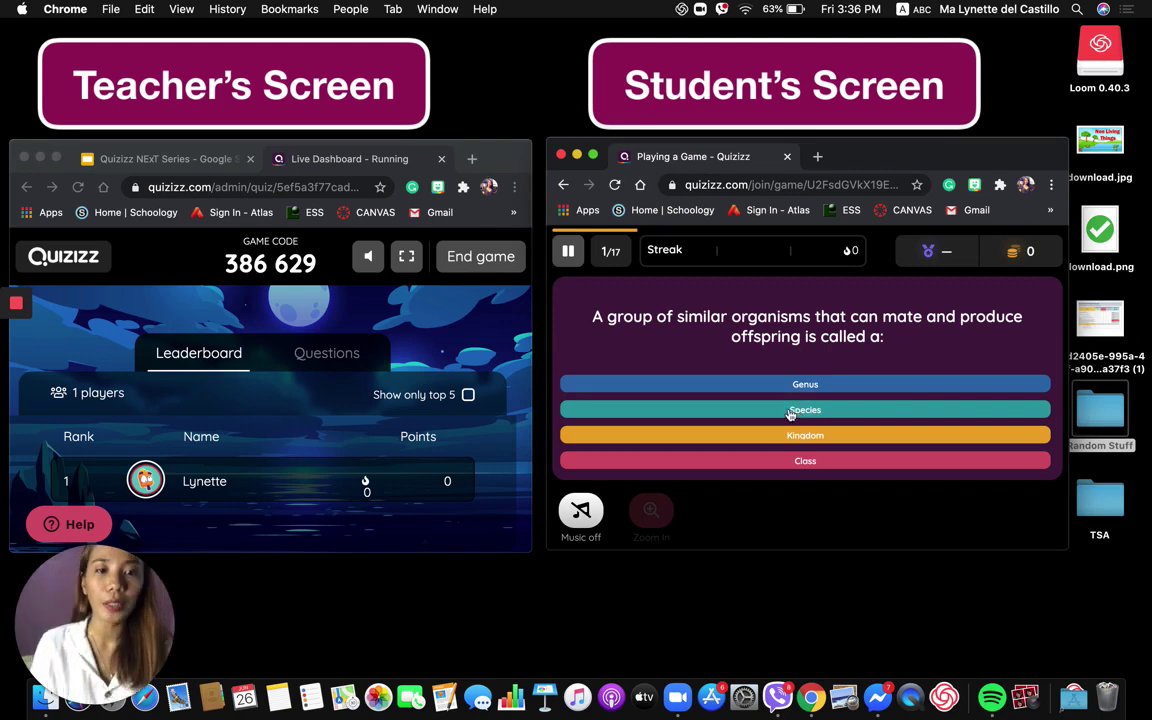
pyautogui.click(790, 414)
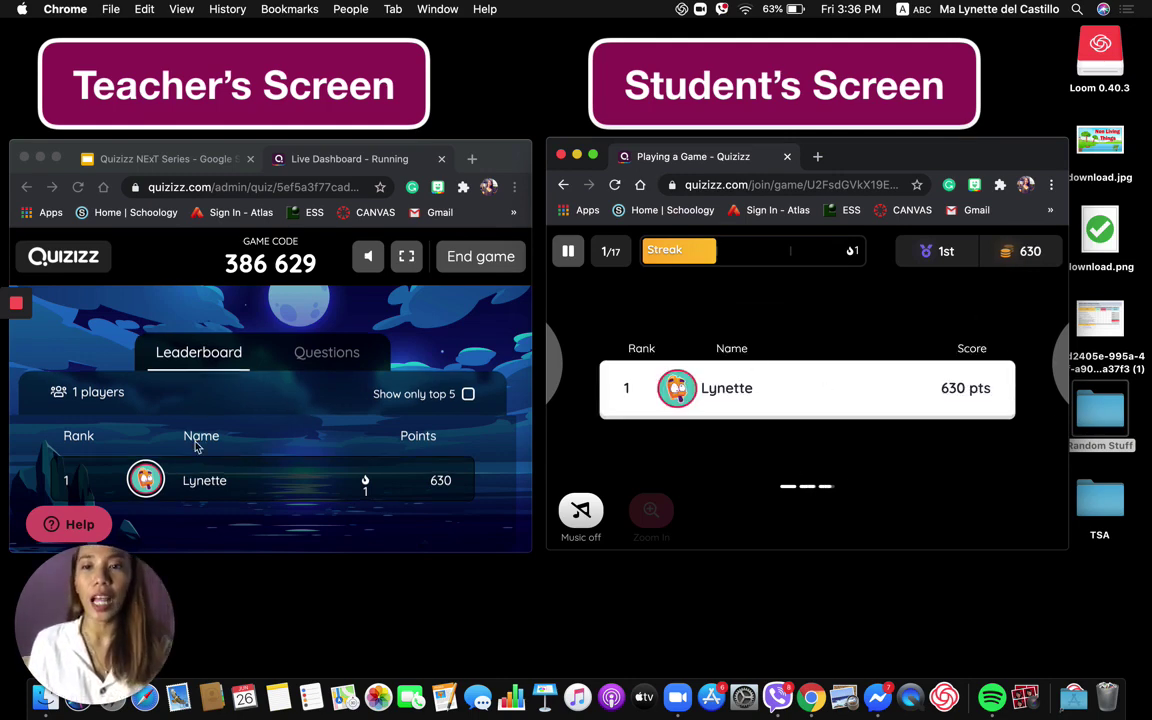
pyautogui.scroll(-1, 200, 420)
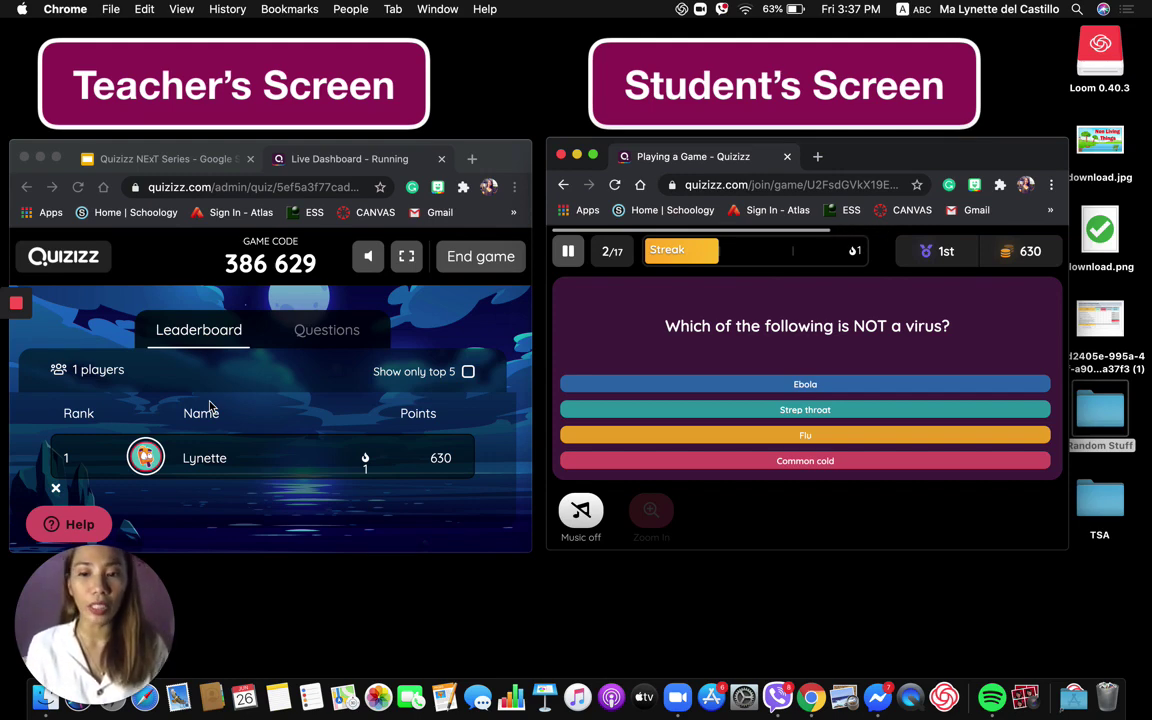
# Open the Questions view on the teacher's dashboard and examine each question's correct and incorrect counts and the overall accuracy
pyautogui.click(322, 338)
pyautogui.click(329, 336)
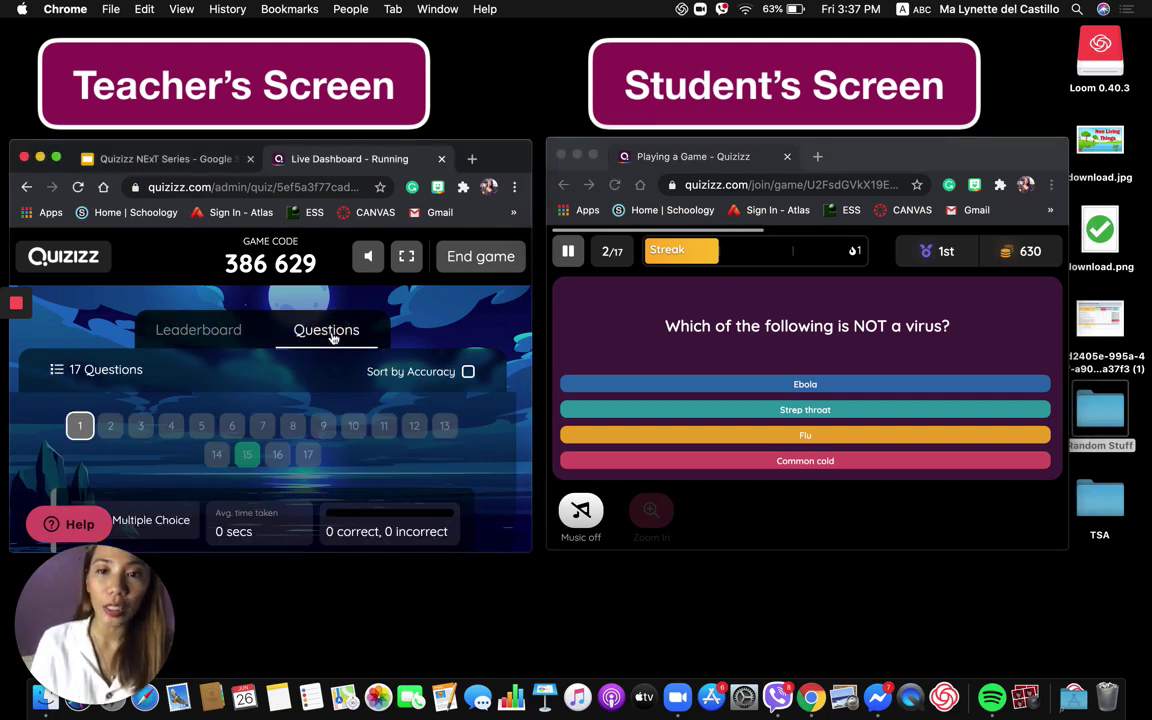
pyautogui.scroll(-10, 314, 470)
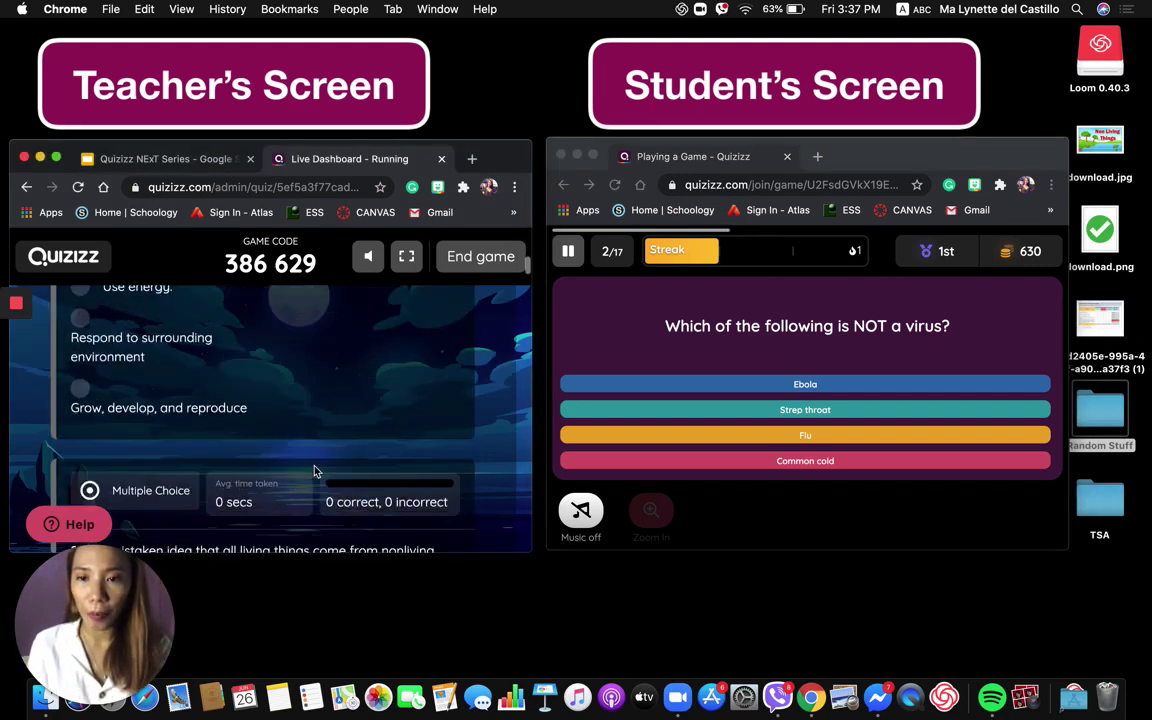
pyautogui.scroll(-3, 314, 470)
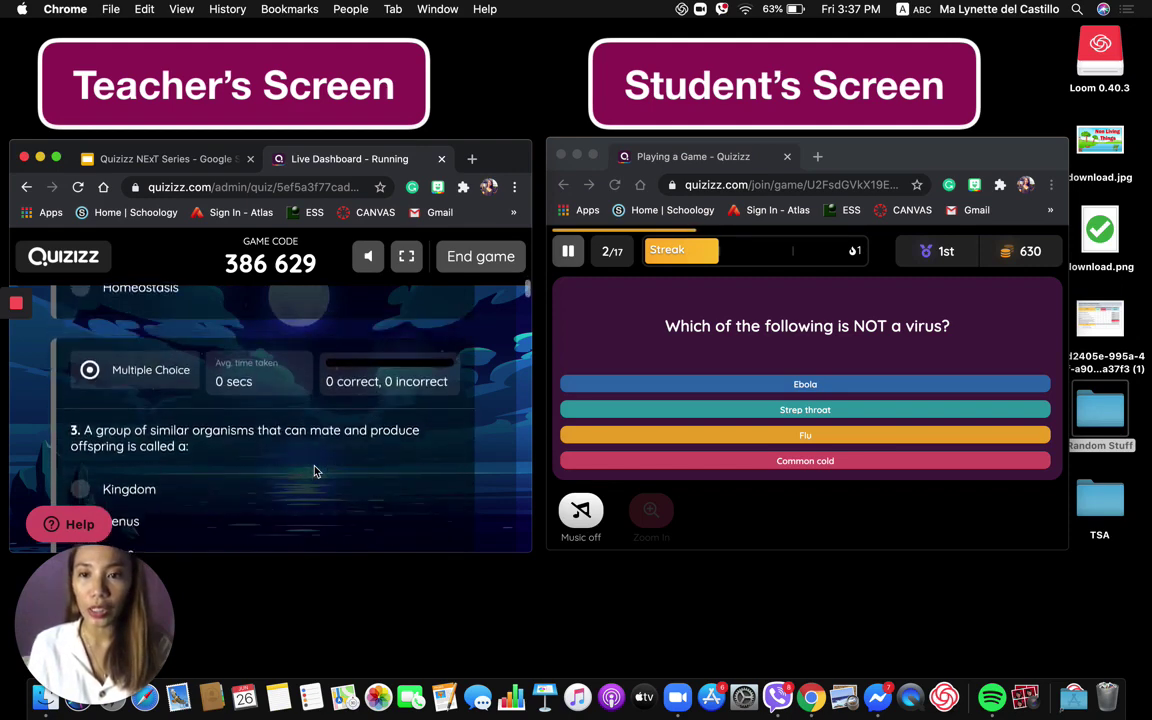
pyautogui.scroll(3, 316, 470)
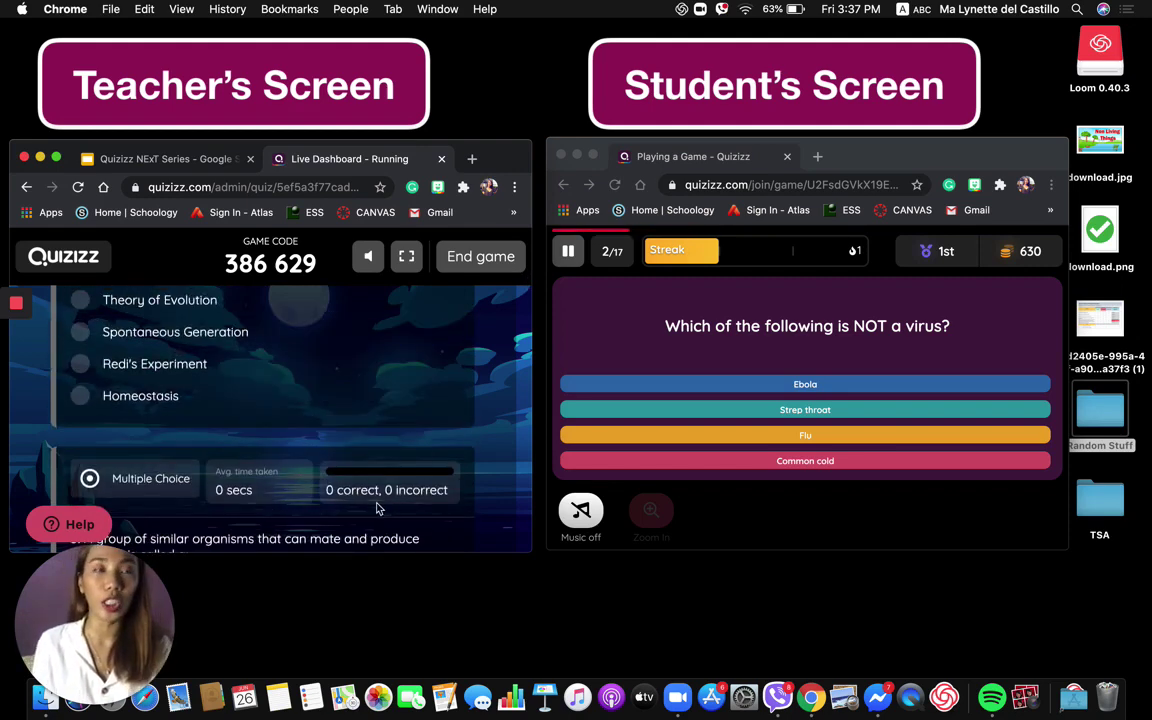
pyautogui.scroll(-2, 430, 495)
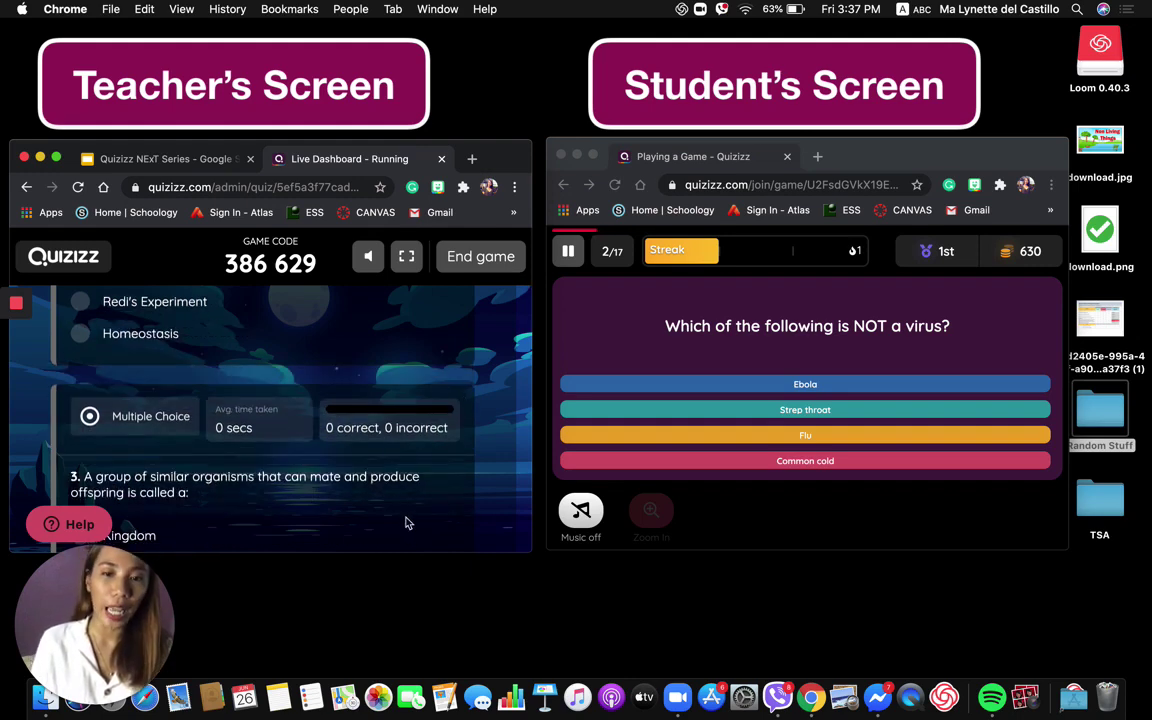
pyautogui.moveTo(406, 522); pyautogui.dragTo(409, 481)
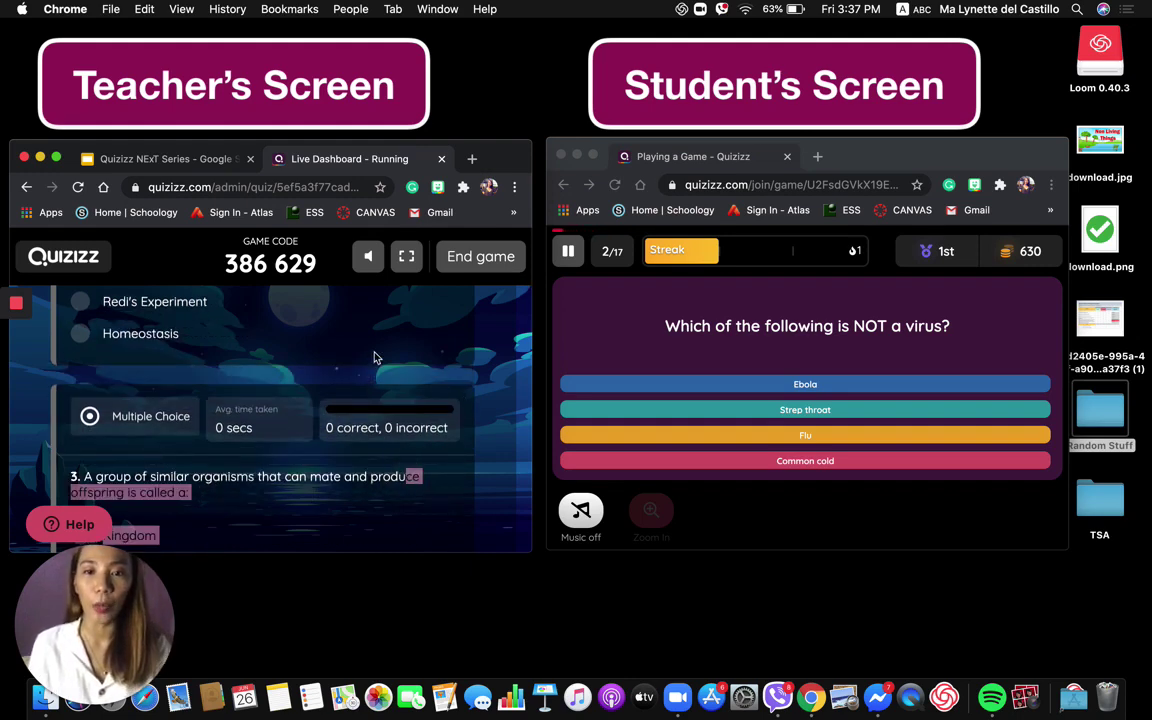
pyautogui.scroll(10, 367, 373)
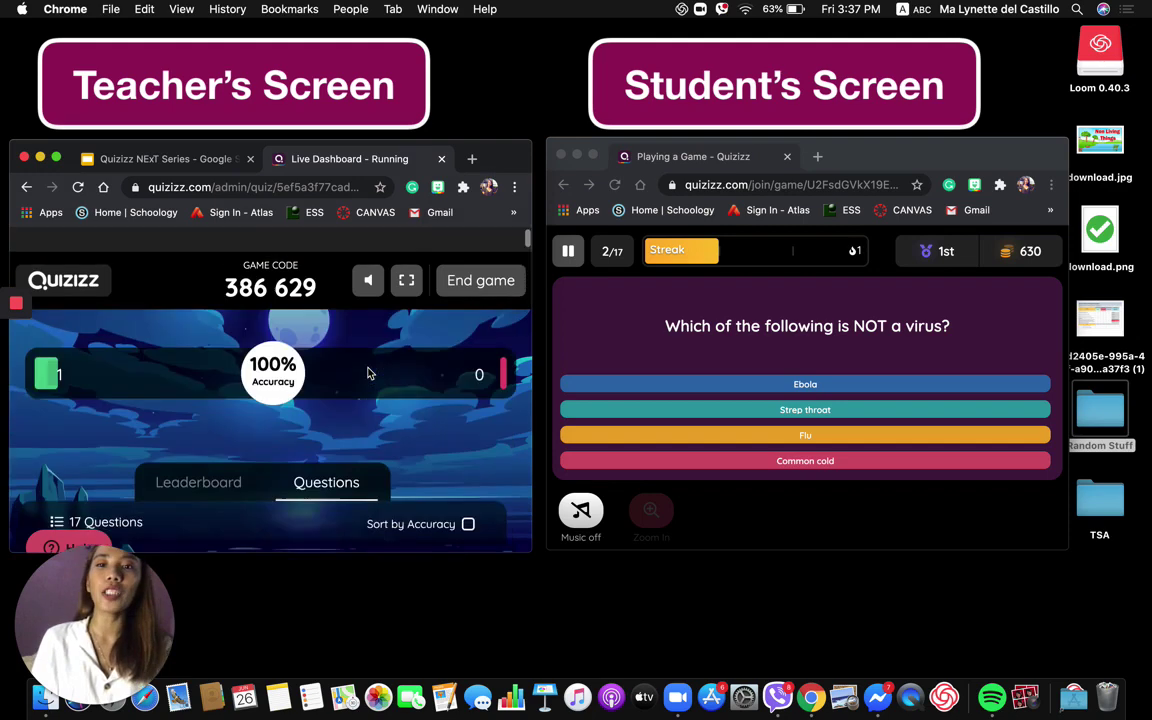
# End the live game as the teacher and review the student's game summary and performance stats
pyautogui.click(482, 257)
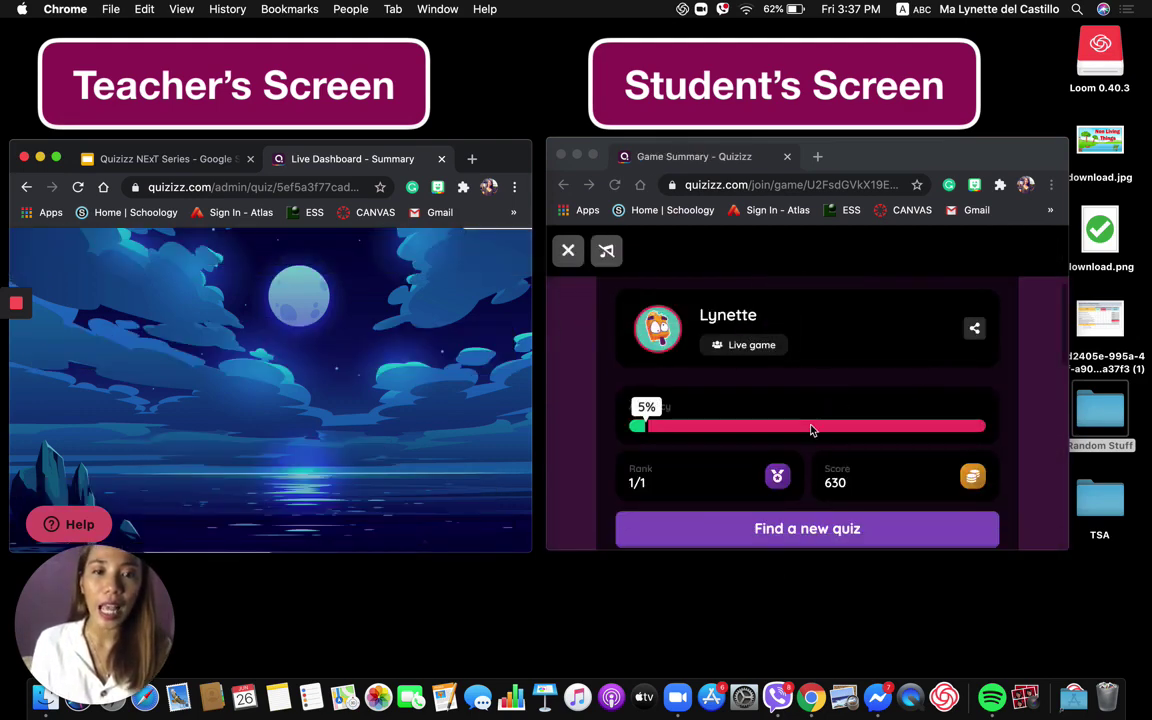
pyautogui.scroll(-5, 815, 428)
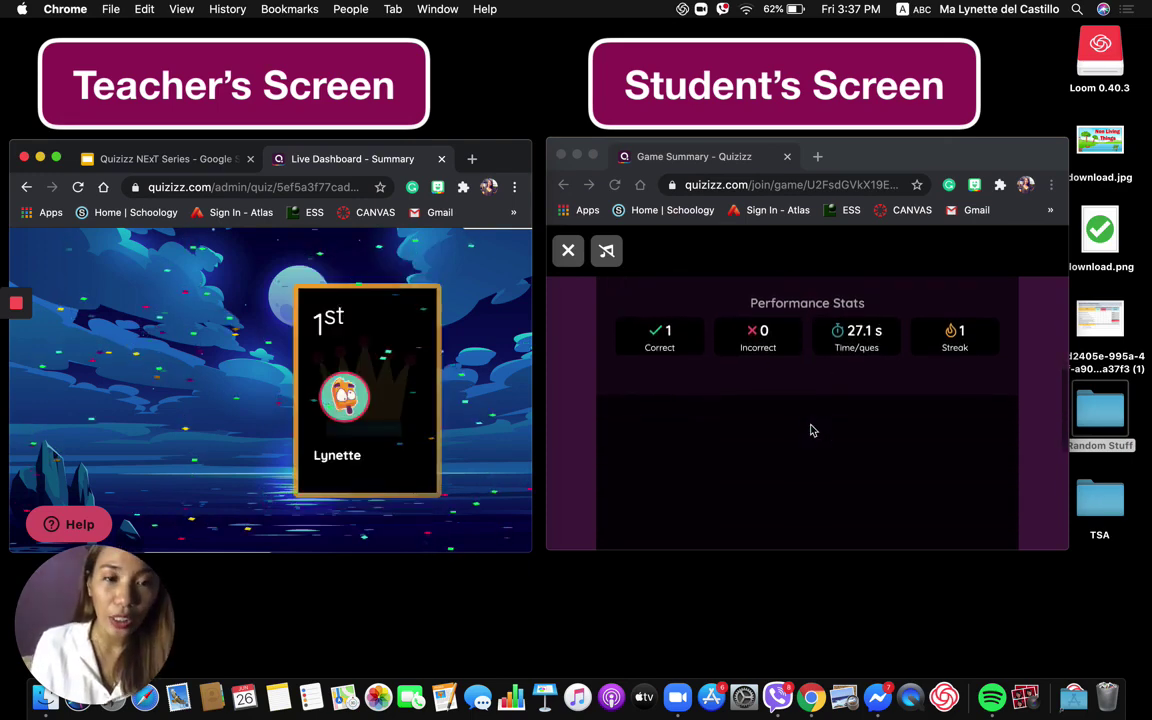
pyautogui.scroll(3, 811, 430)
pyautogui.scroll(-3, 811, 430)
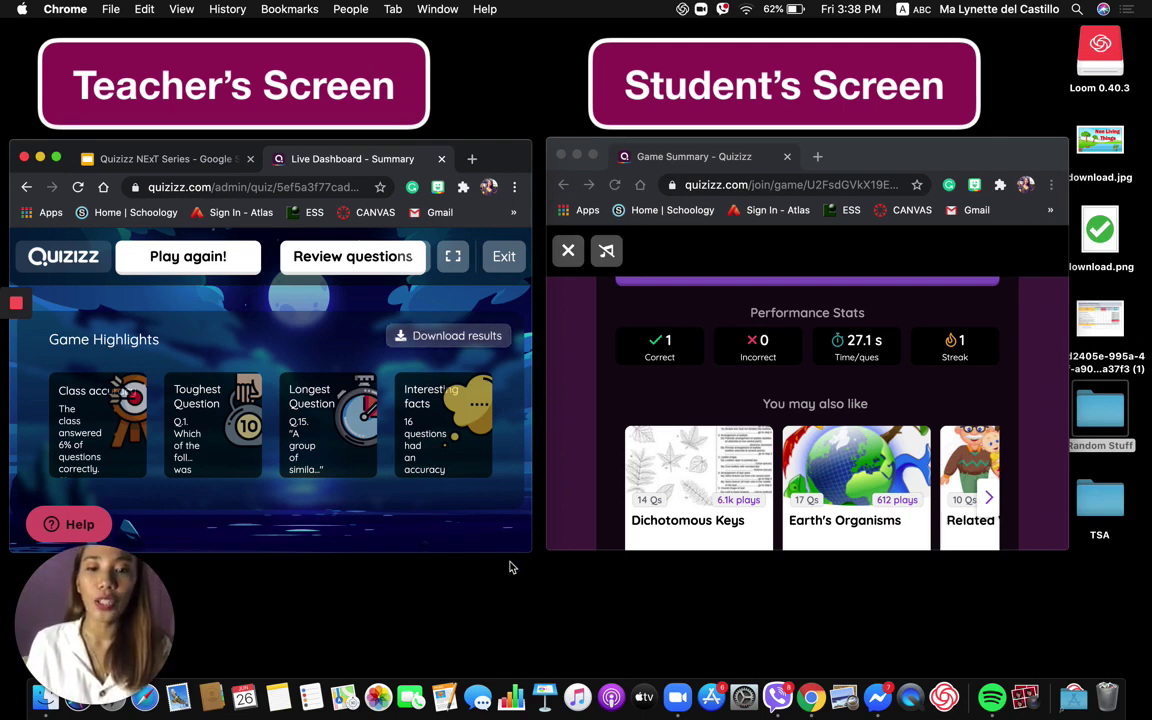
pyautogui.moveTo(14, 330)
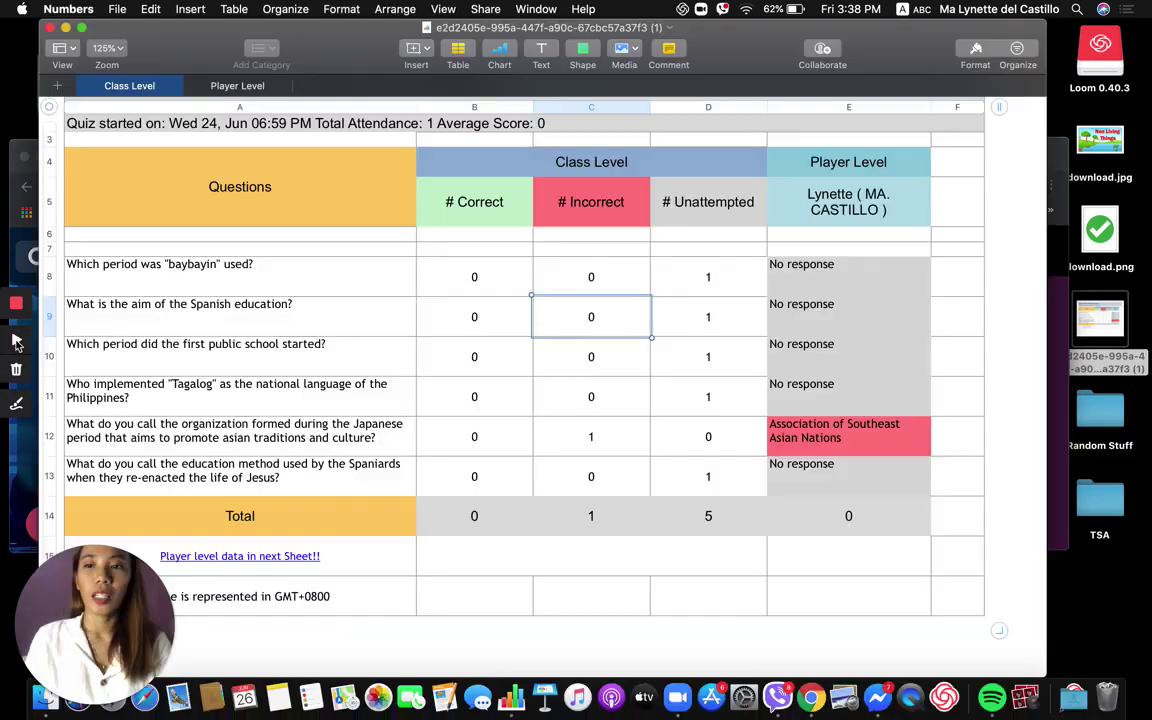
# Examine the exported quiz report's class-level correct, incorrect and unattempted counts and the player's response to each question
pyautogui.click(16, 340)
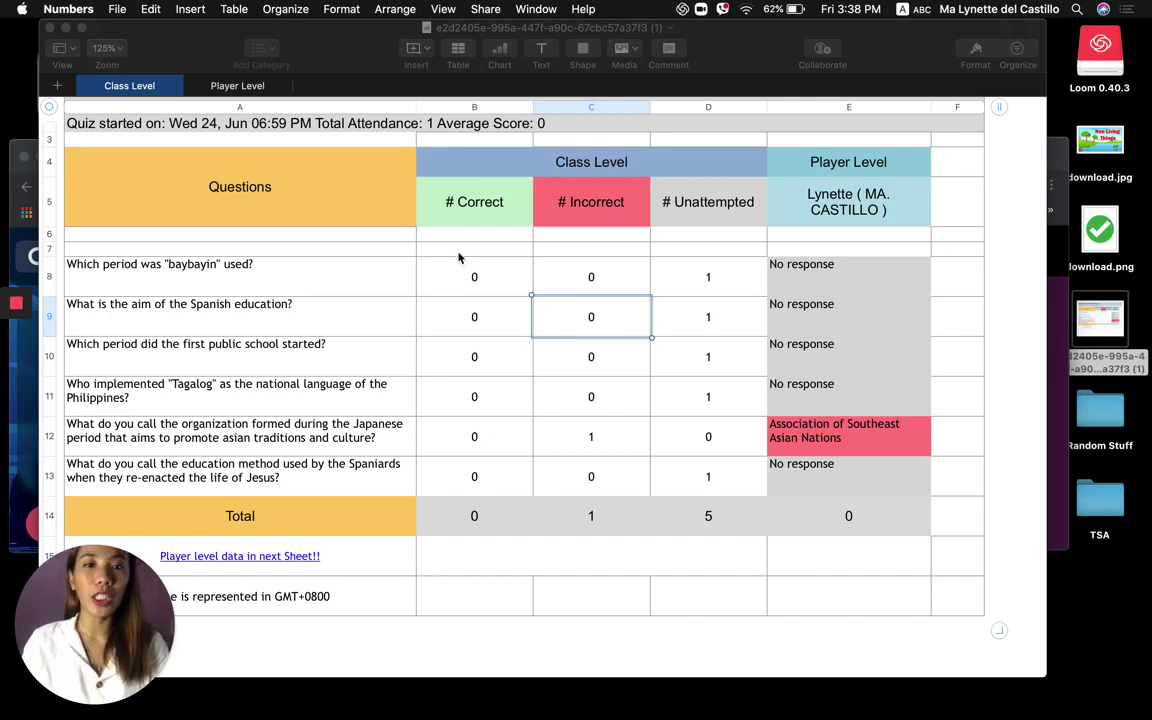
pyautogui.scroll(2, 300, 254)
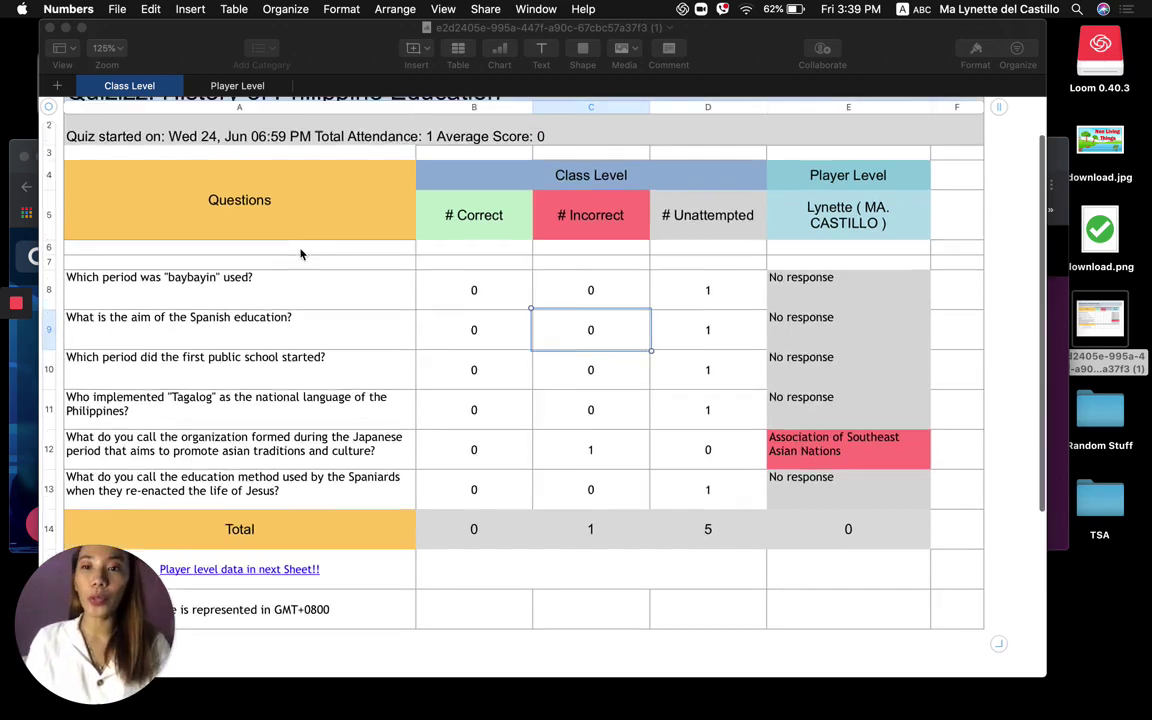
pyautogui.scroll(3, 300, 254)
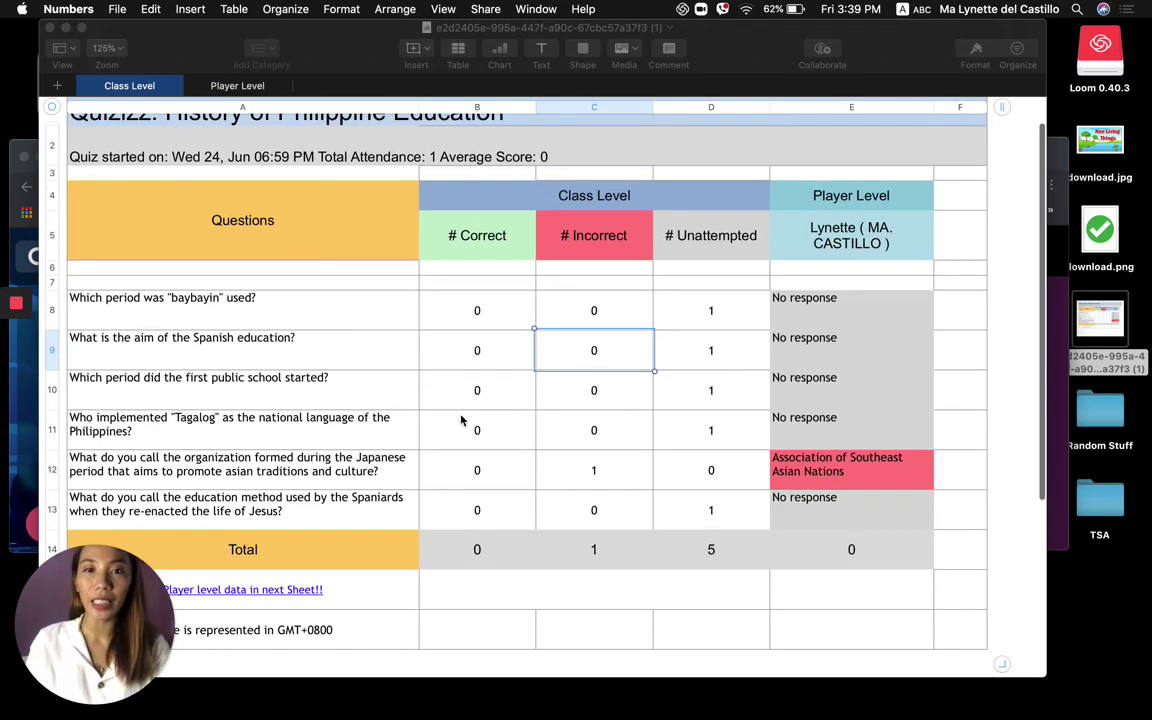
pyautogui.scroll(-1, 491, 478)
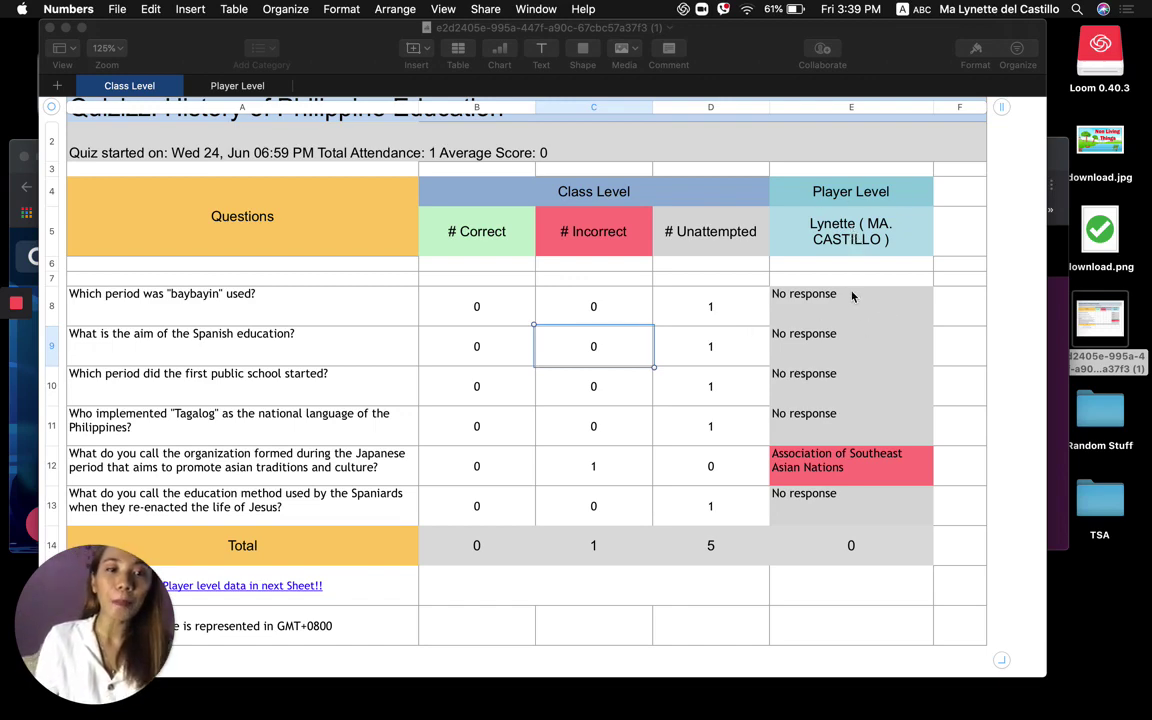
pyautogui.scroll(-2, 828, 443)
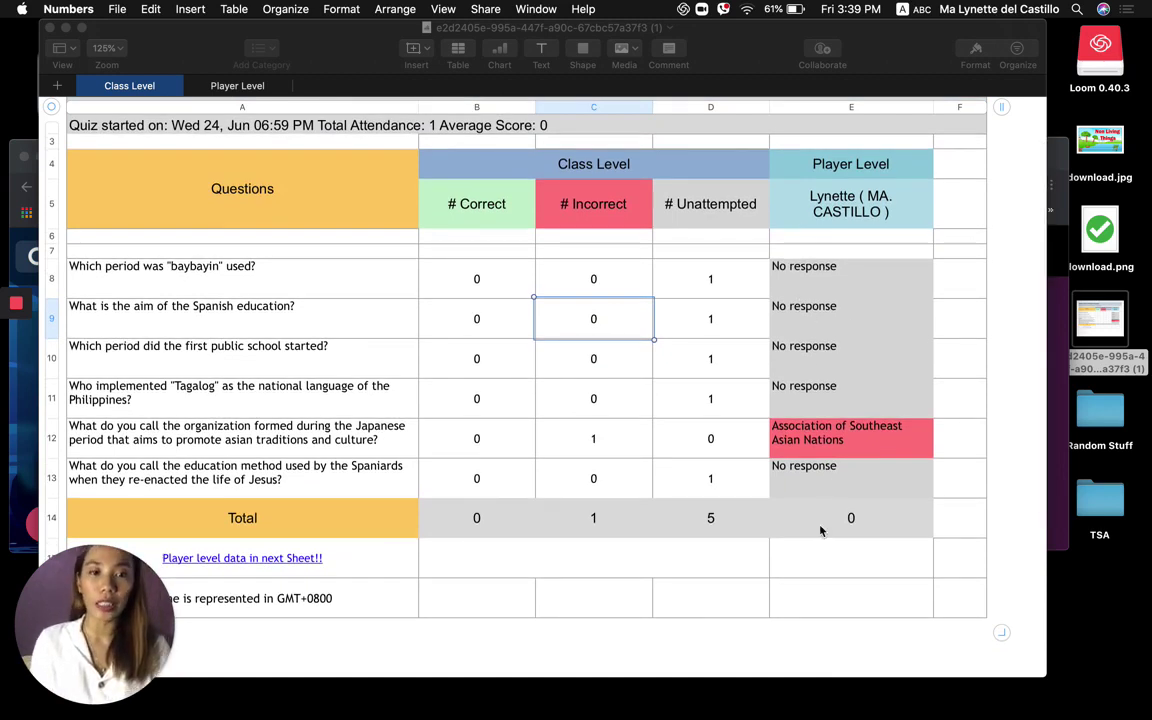
pyautogui.scroll(2, 859, 373)
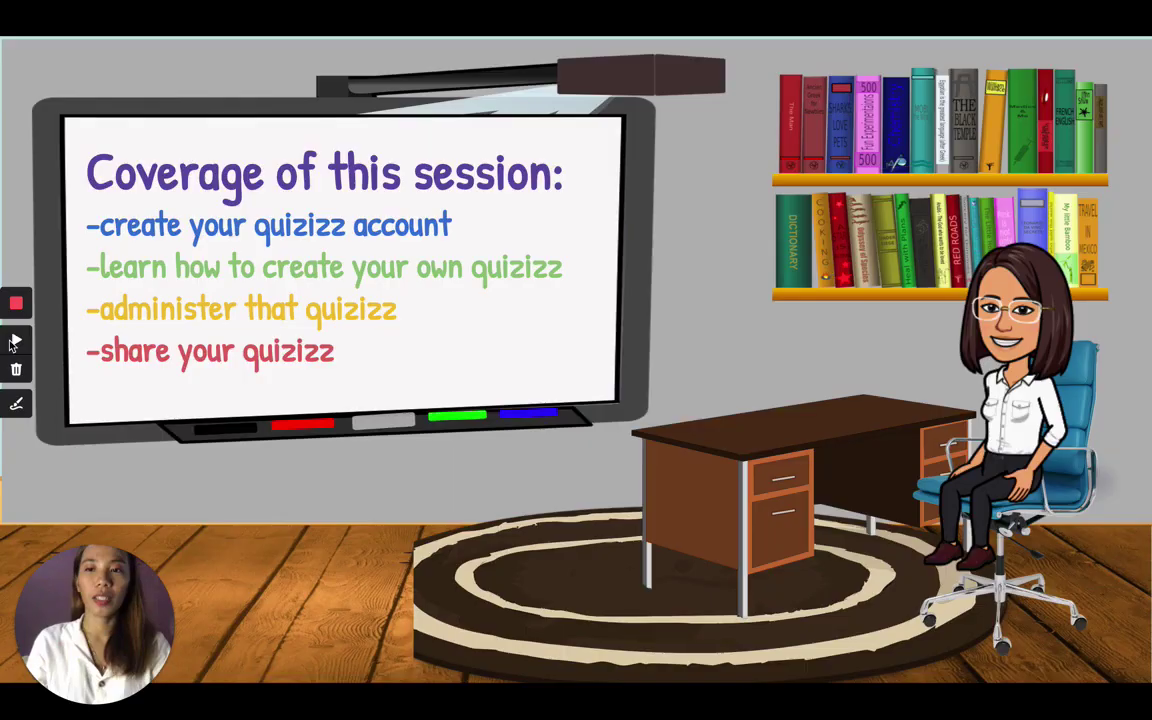
pyautogui.click(14, 342)
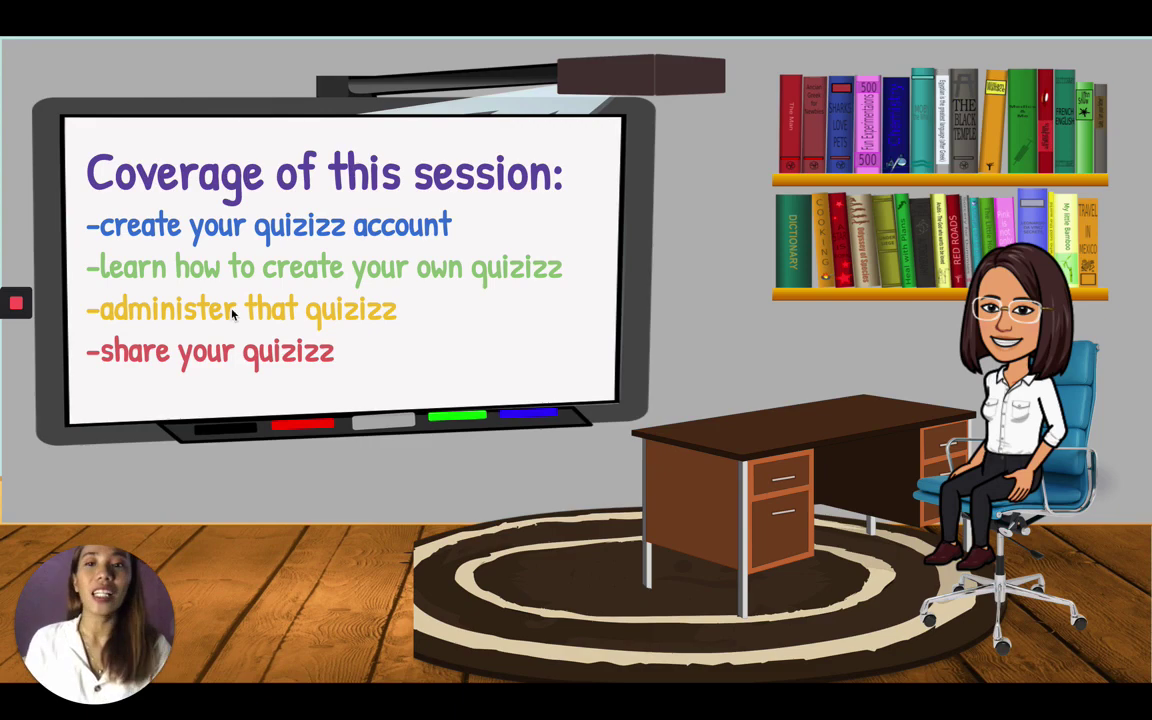
pyautogui.click(22, 343)
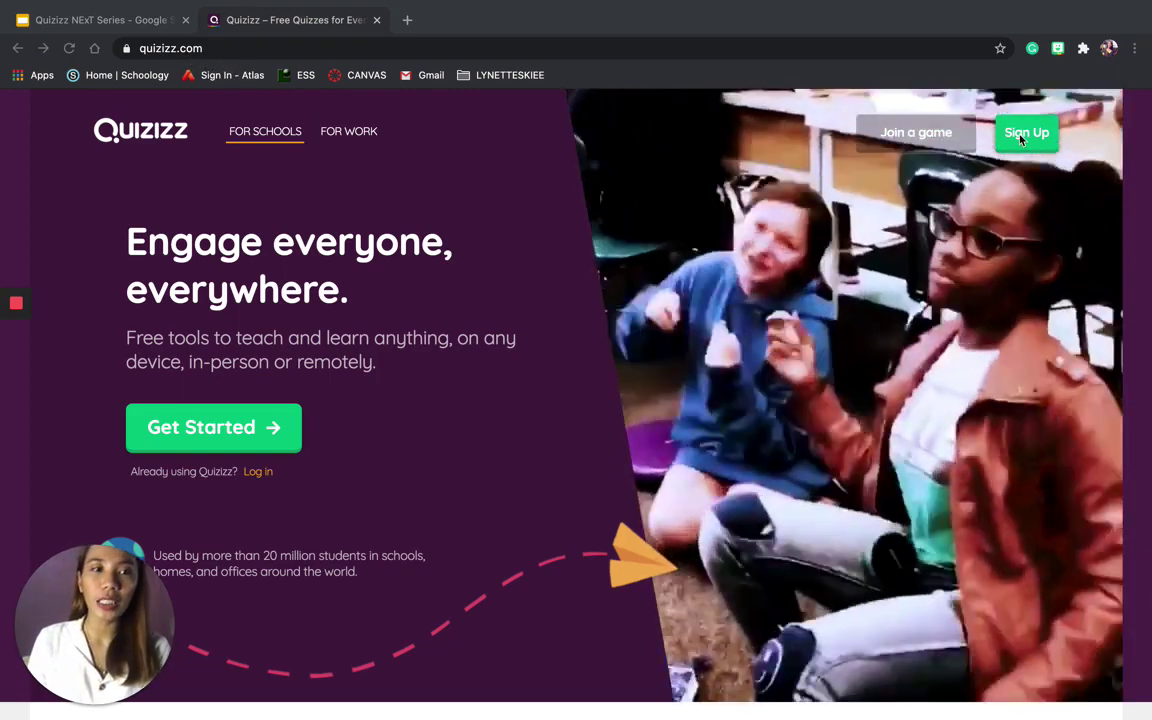
# Open the Quizizz sign-up page and sign up for a free account with Google
pyautogui.click(1022, 139)
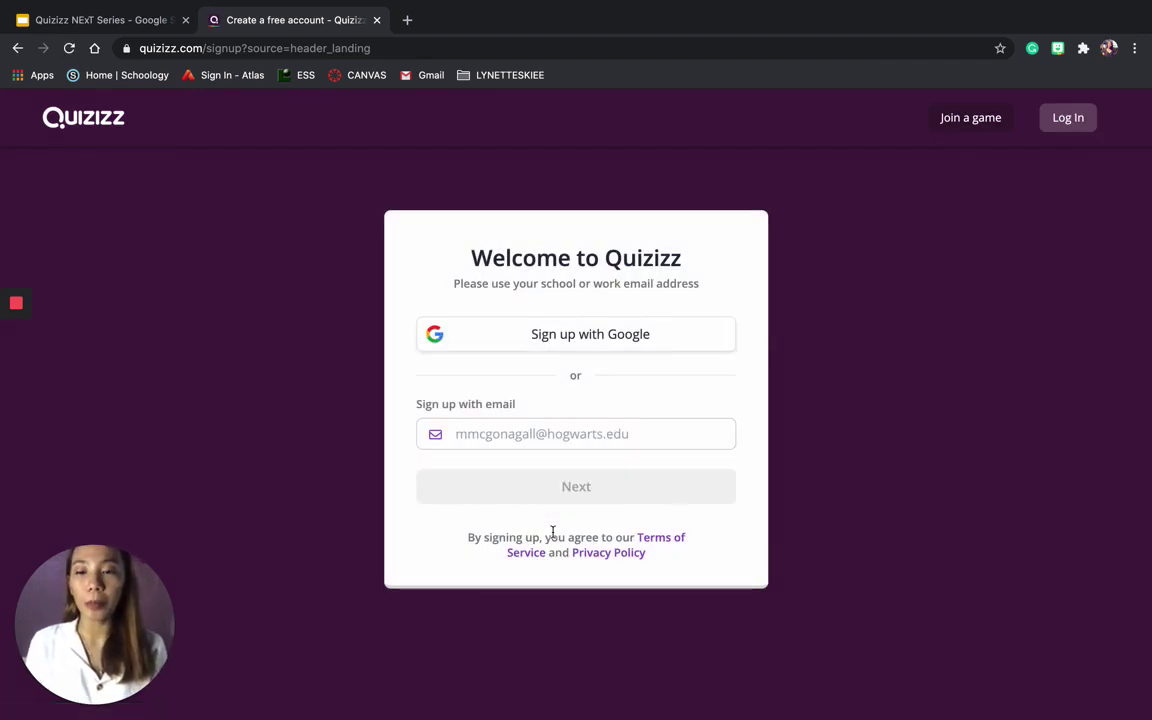
pyautogui.click(582, 344)
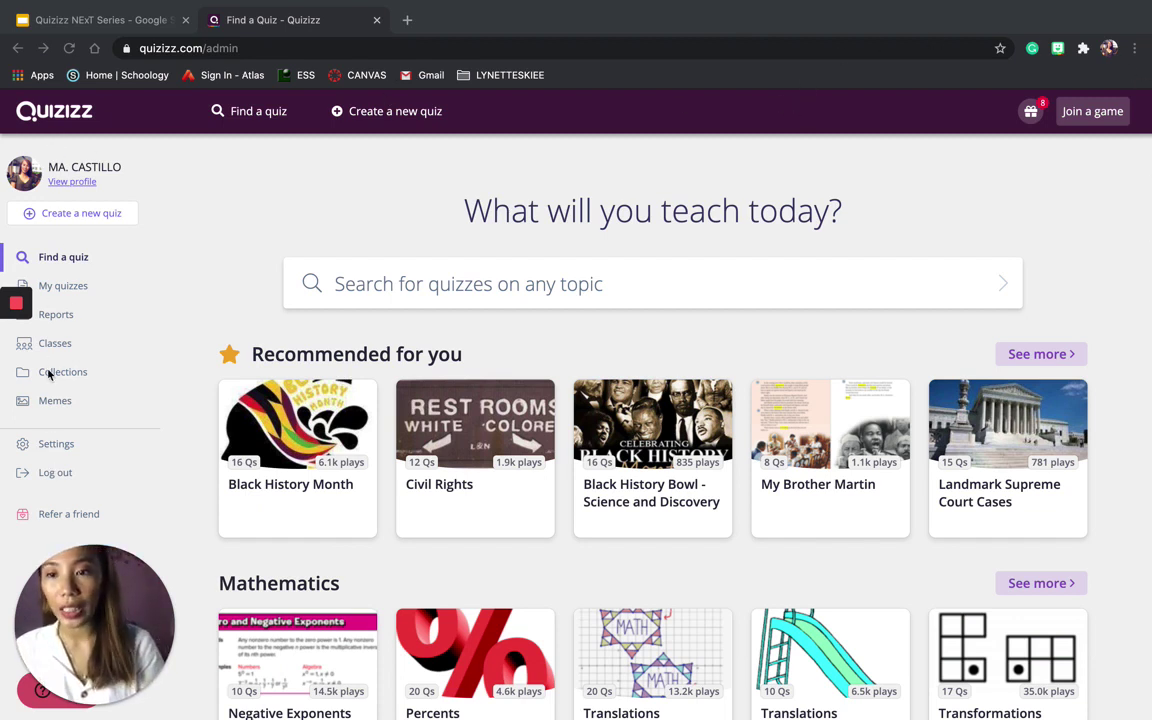
pyautogui.moveTo(14, 306)
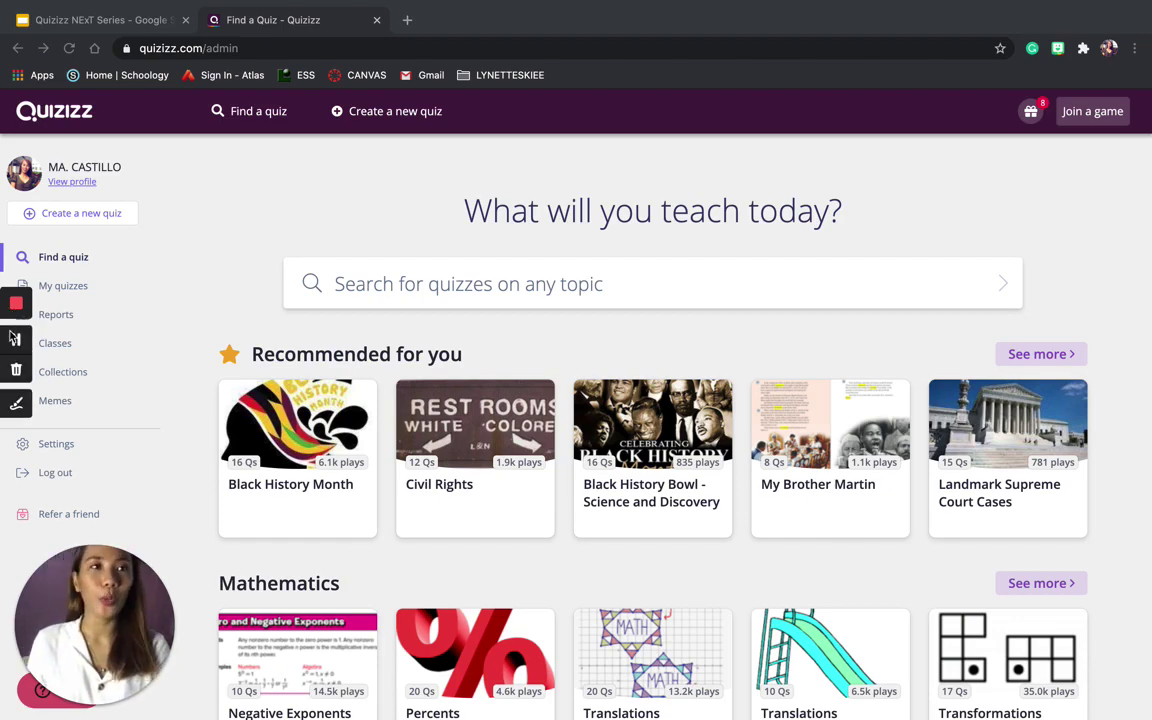
pyautogui.click(14, 341)
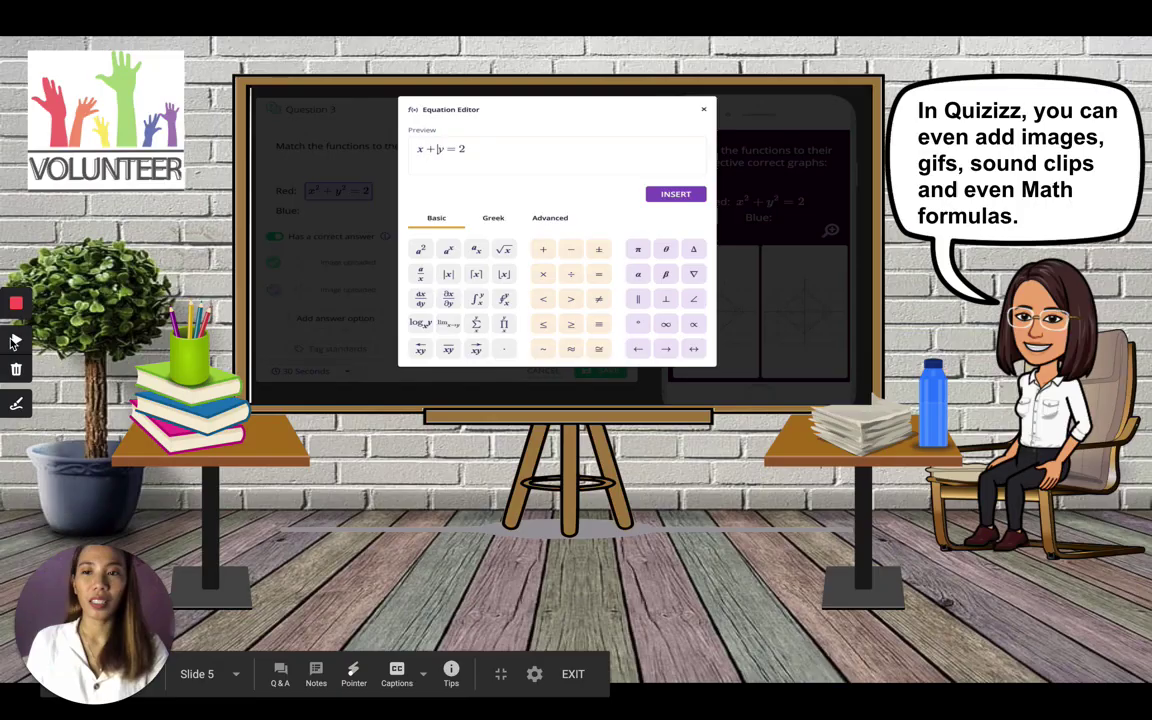
pyautogui.click(15, 343)
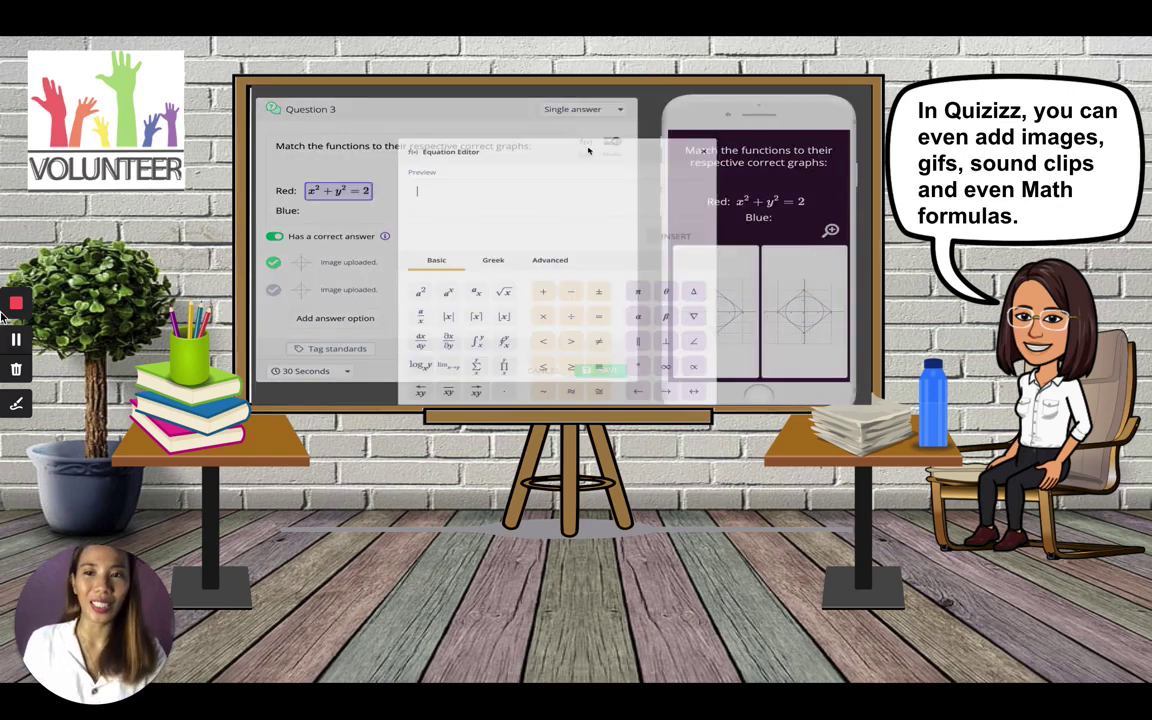
# Return to the Quizizz home page and create a new quiz named Living Things with Science as its subject
pyautogui.hotkey('ctrl', 'Tab')
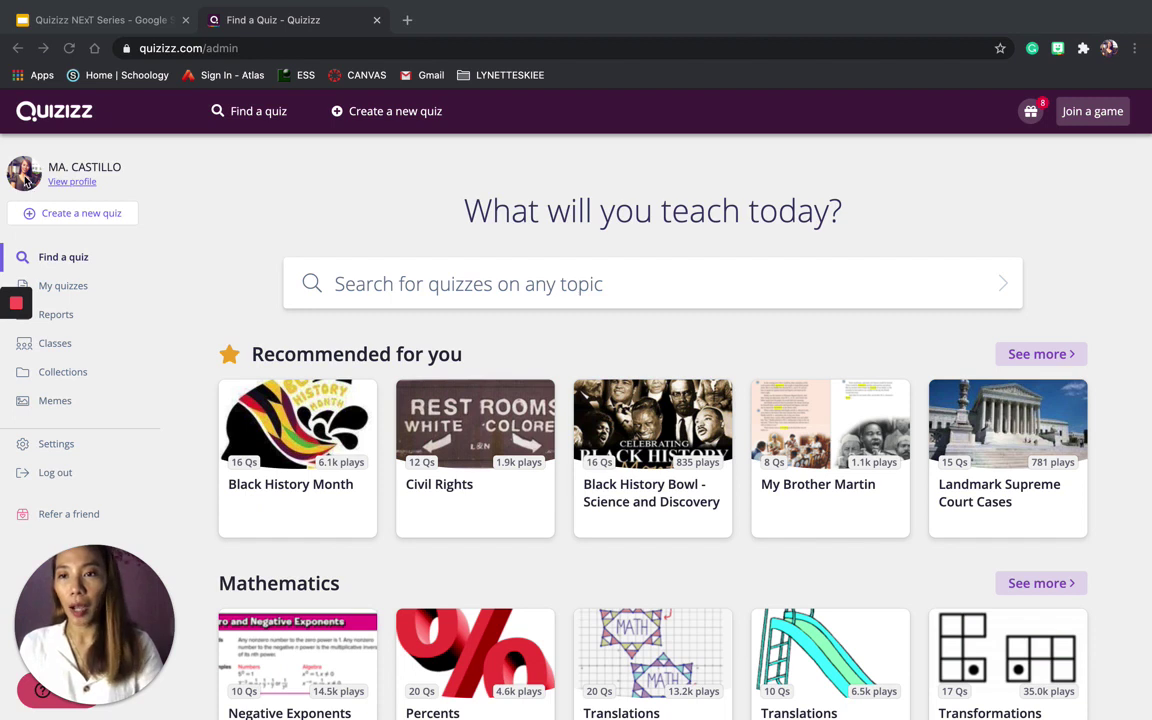
pyautogui.click(71, 219)
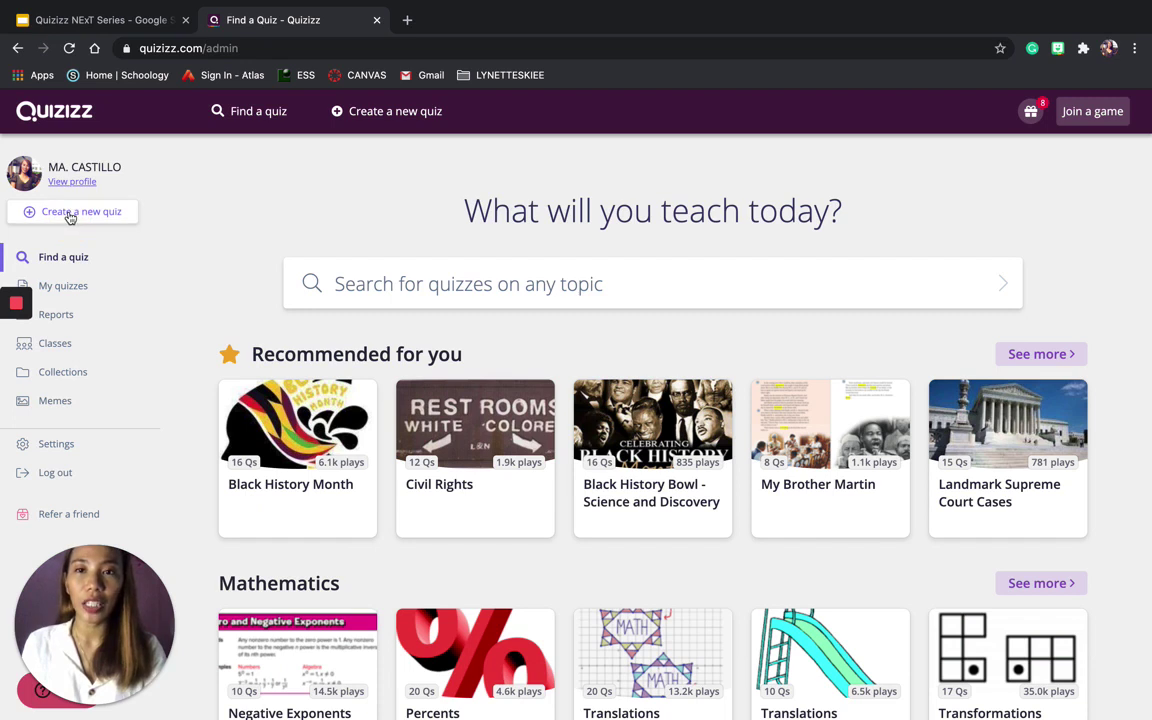
pyautogui.click(71, 217)
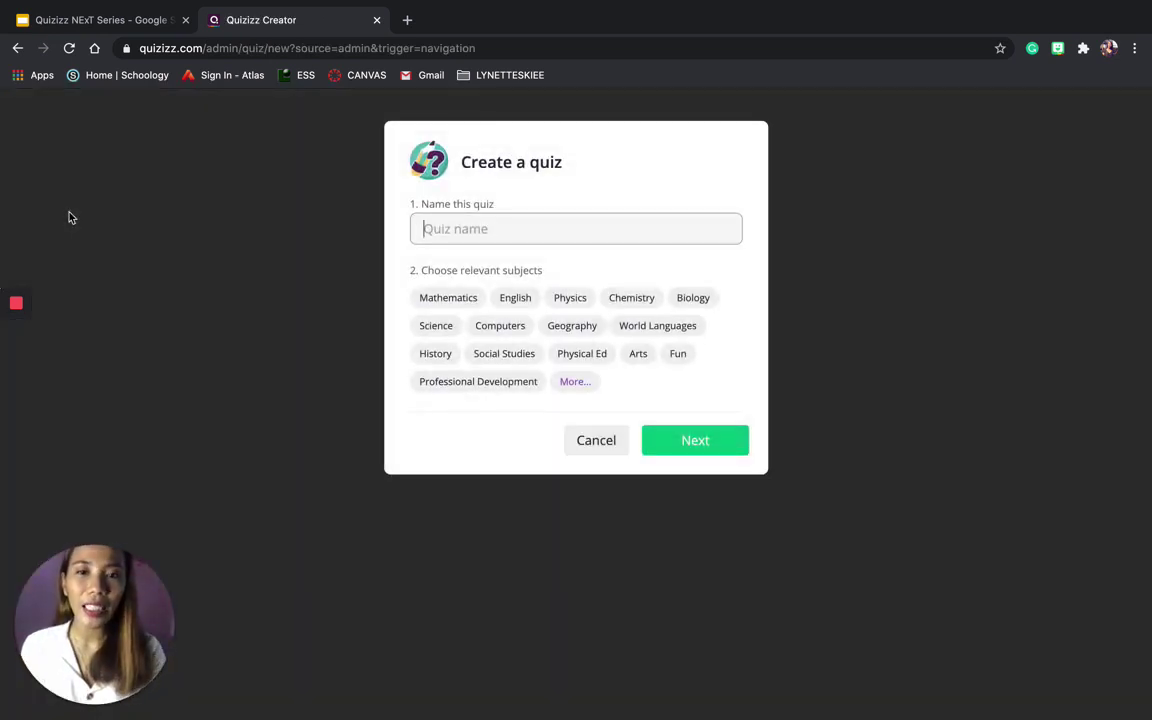
pyautogui.write('Li')
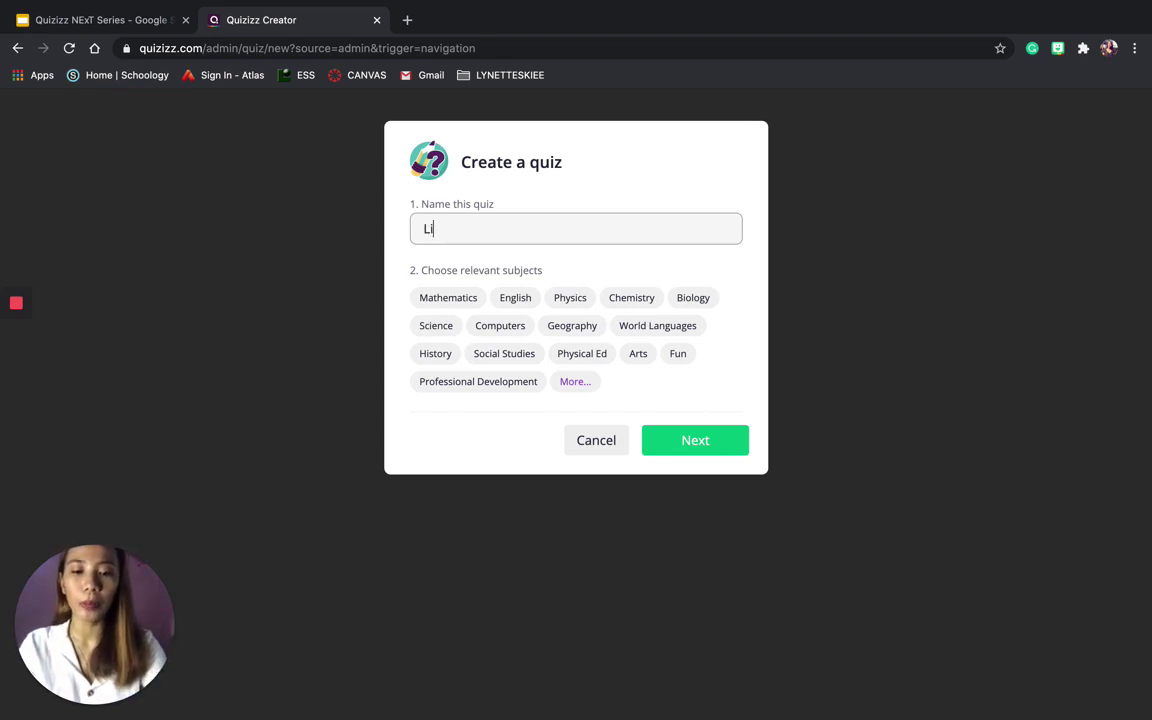
pyautogui.write('ving T')
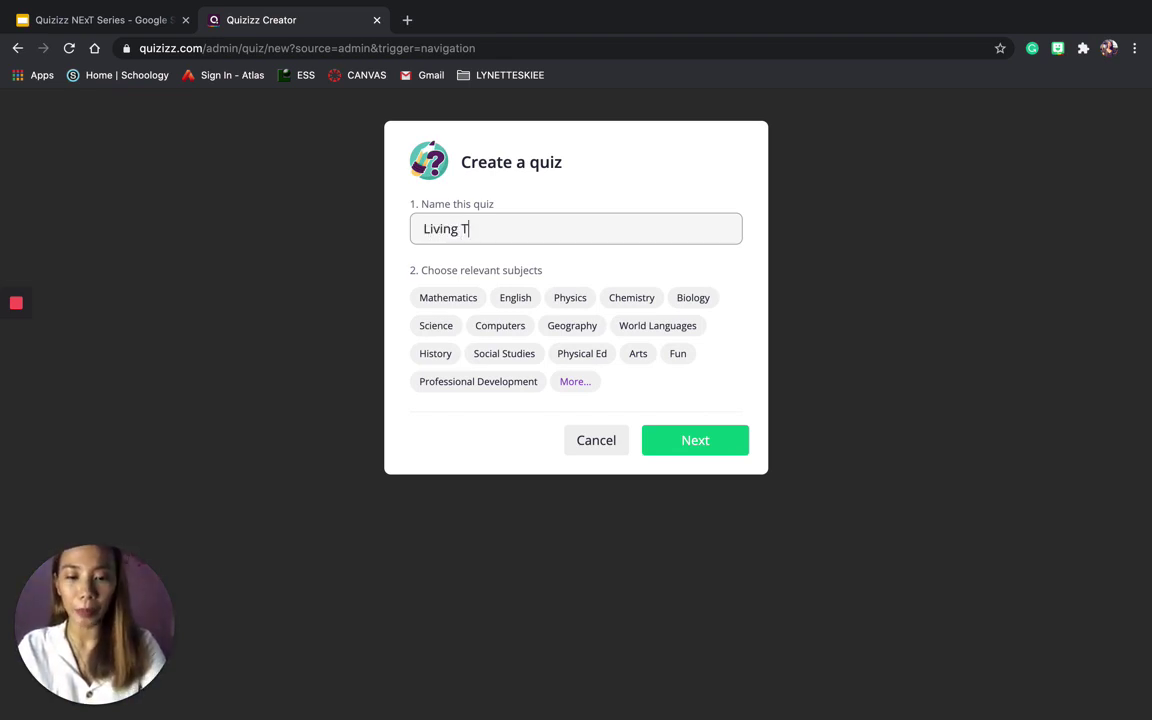
pyautogui.write('hings')
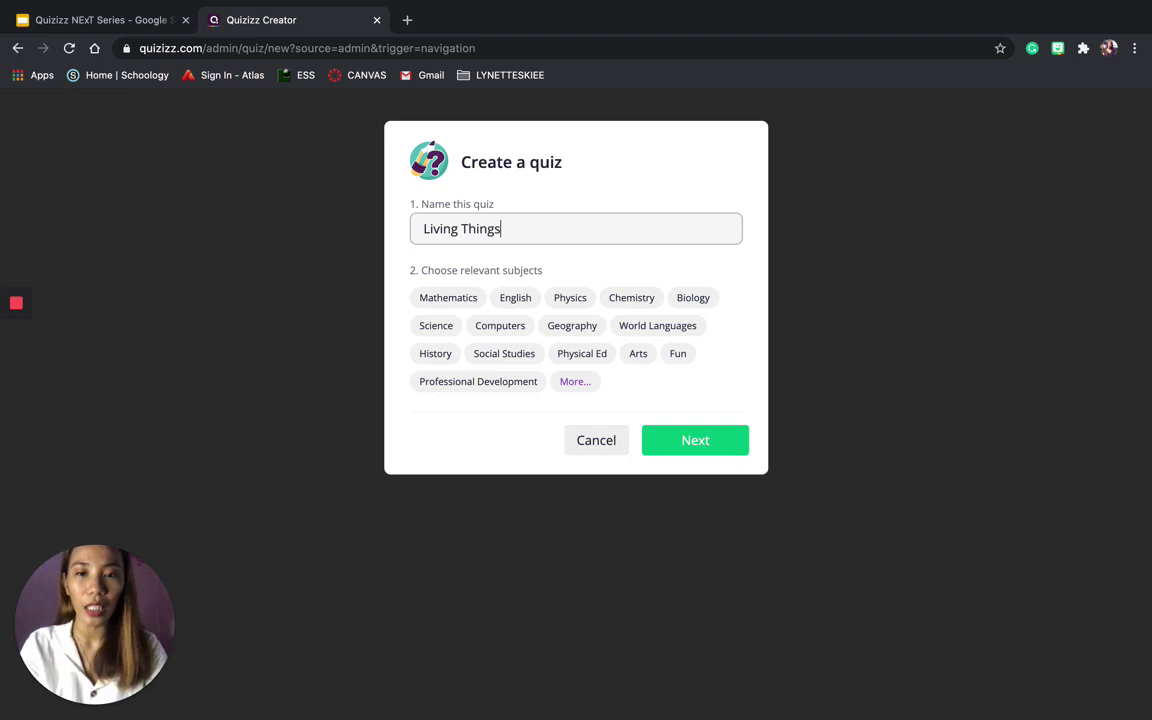
pyautogui.click(437, 330)
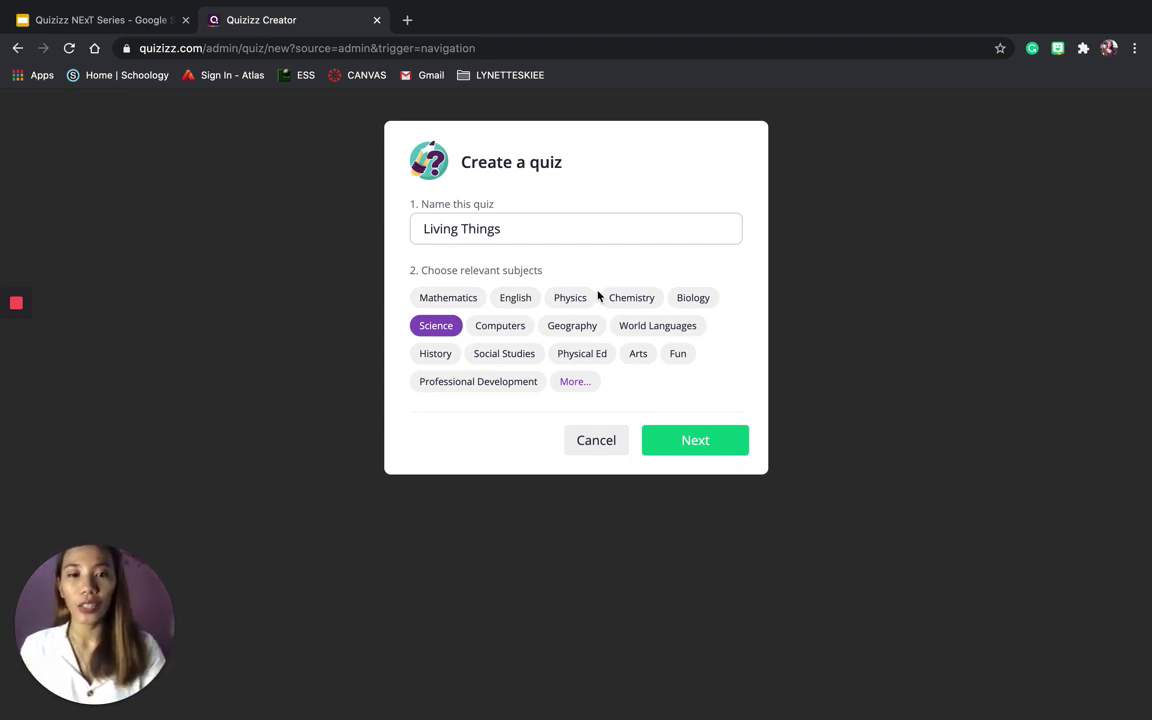
pyautogui.click(680, 441)
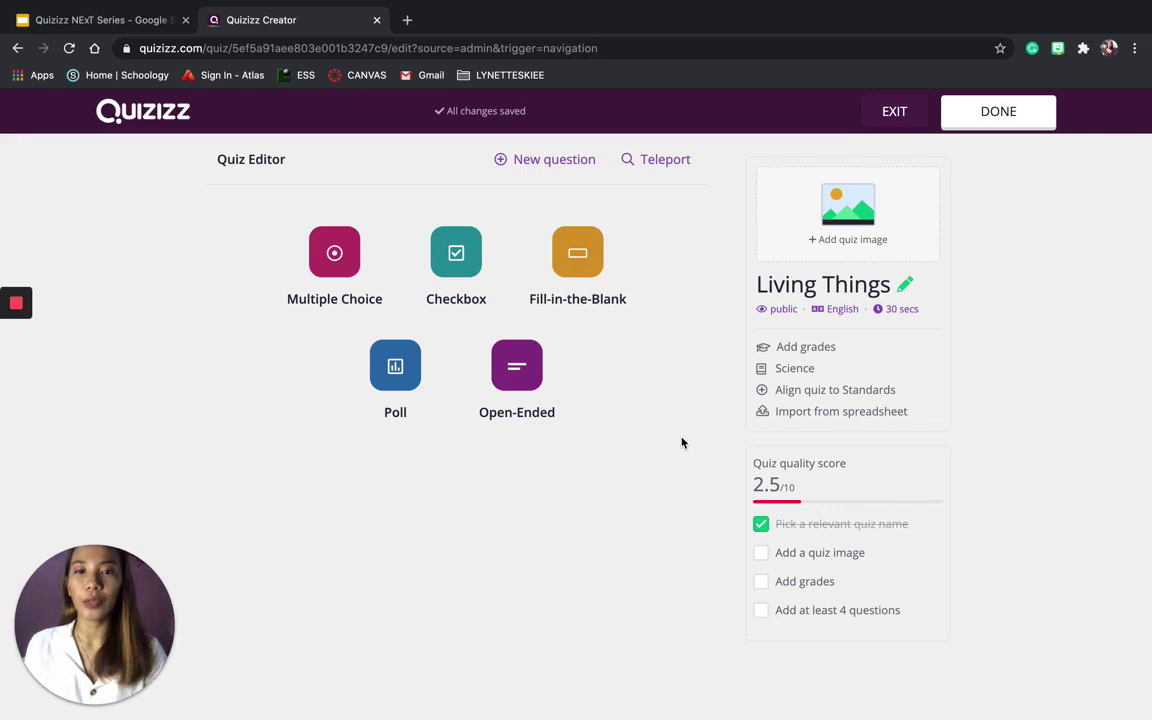
# Add a multiple-choice question reading "Which is NOT an example of a living thing?"
pyautogui.click(330, 253)
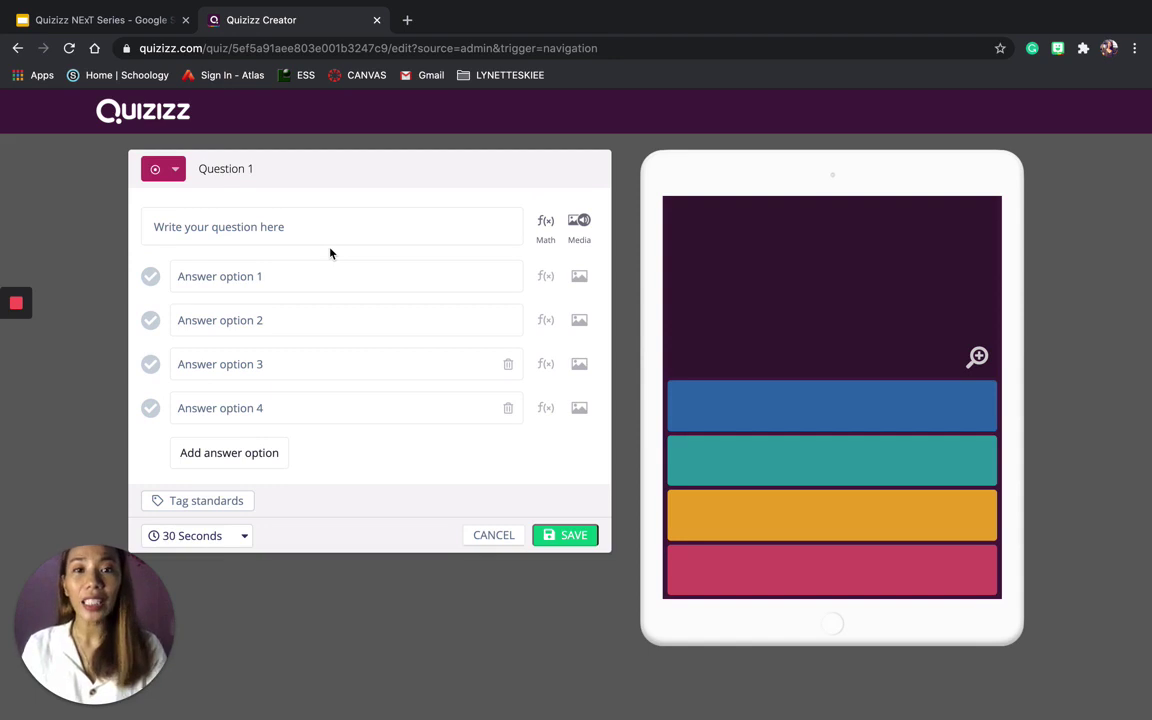
pyautogui.click(236, 227)
pyautogui.write('Whi')
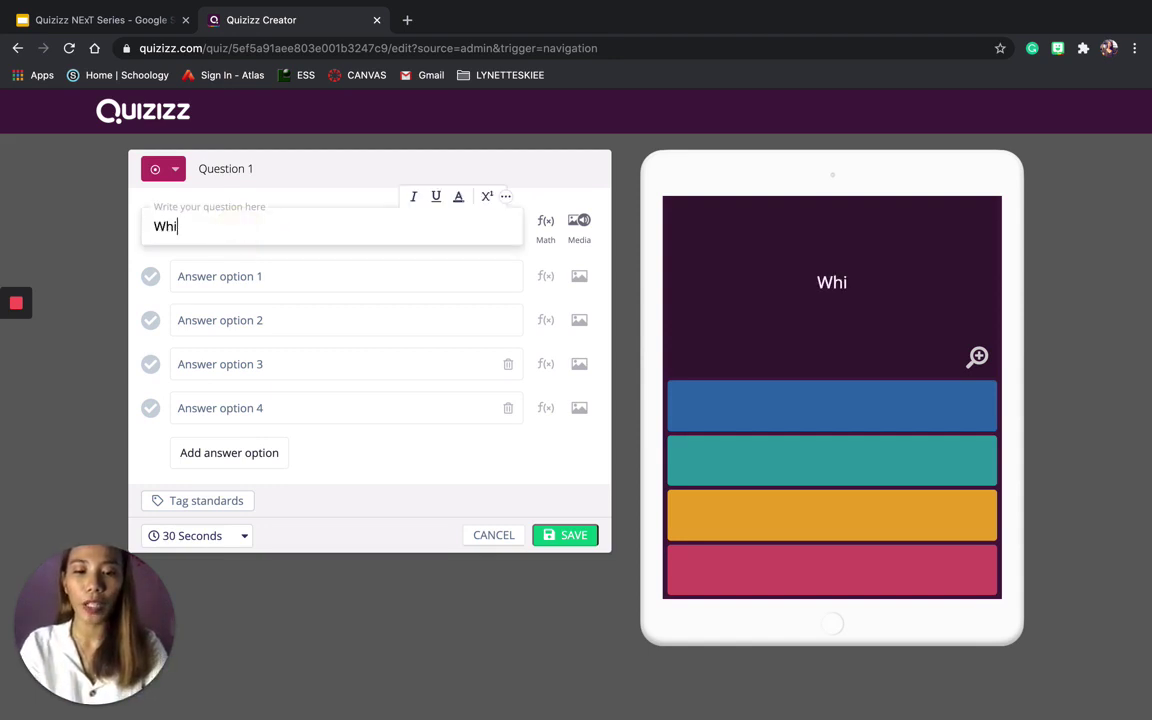
pyautogui.write('ch is ')
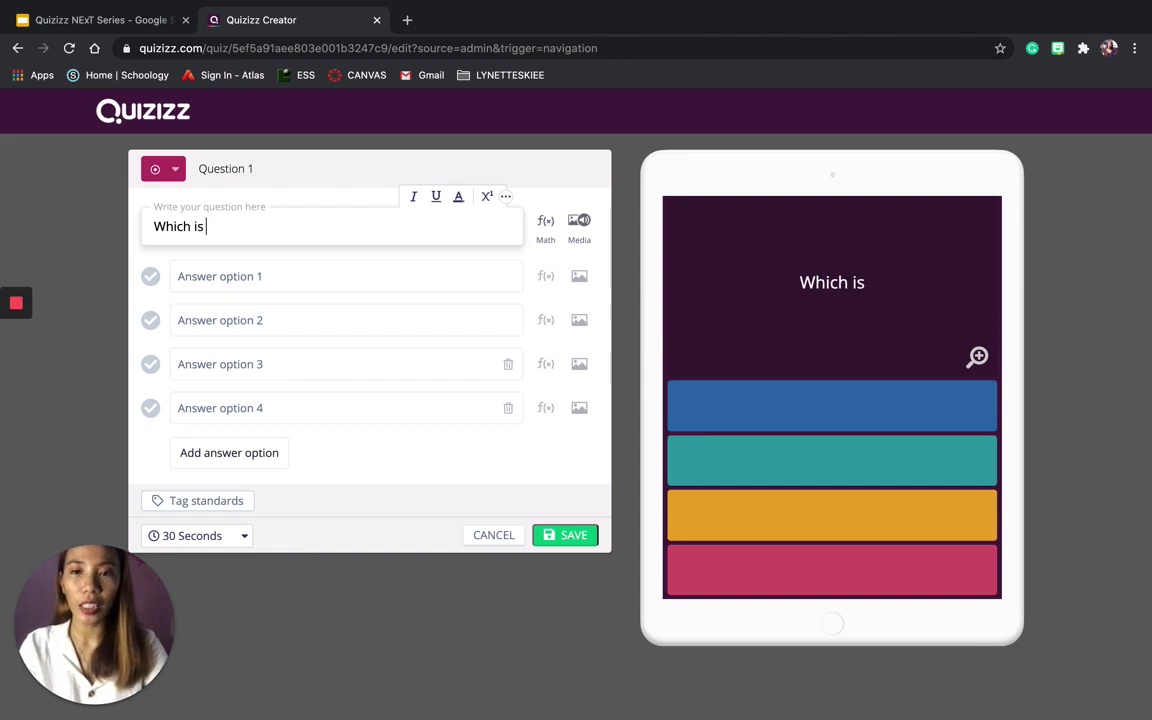
pyautogui.write('NOT an')
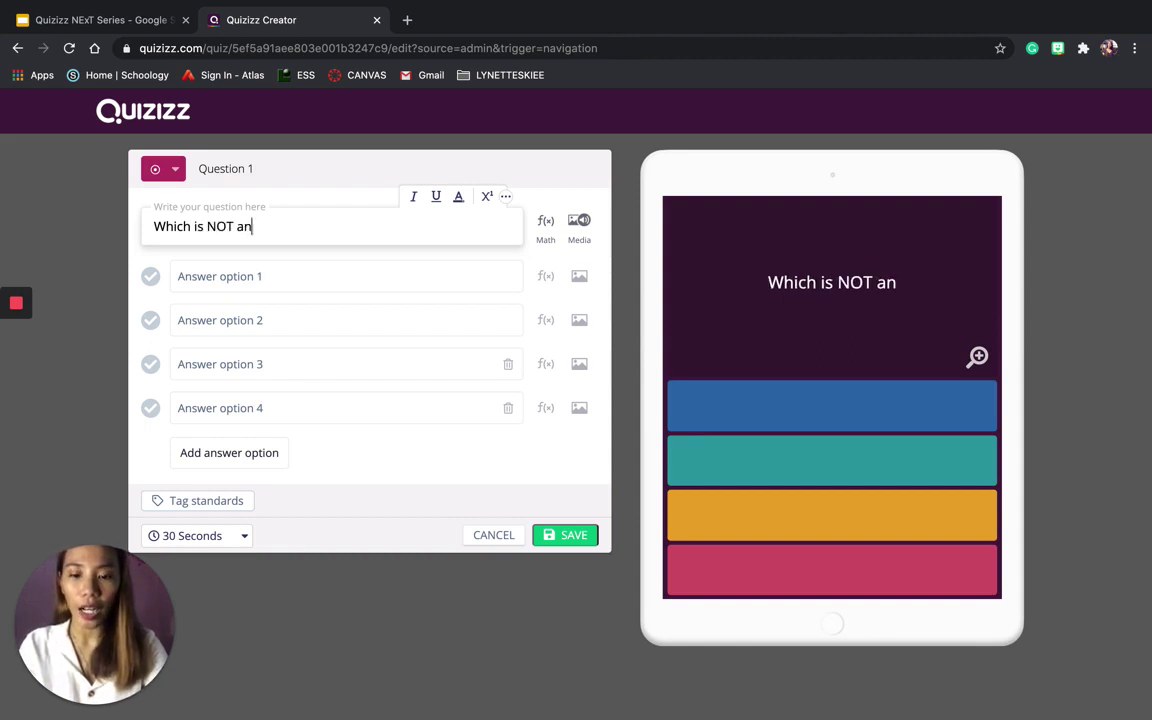
pyautogui.write(' example of a ')
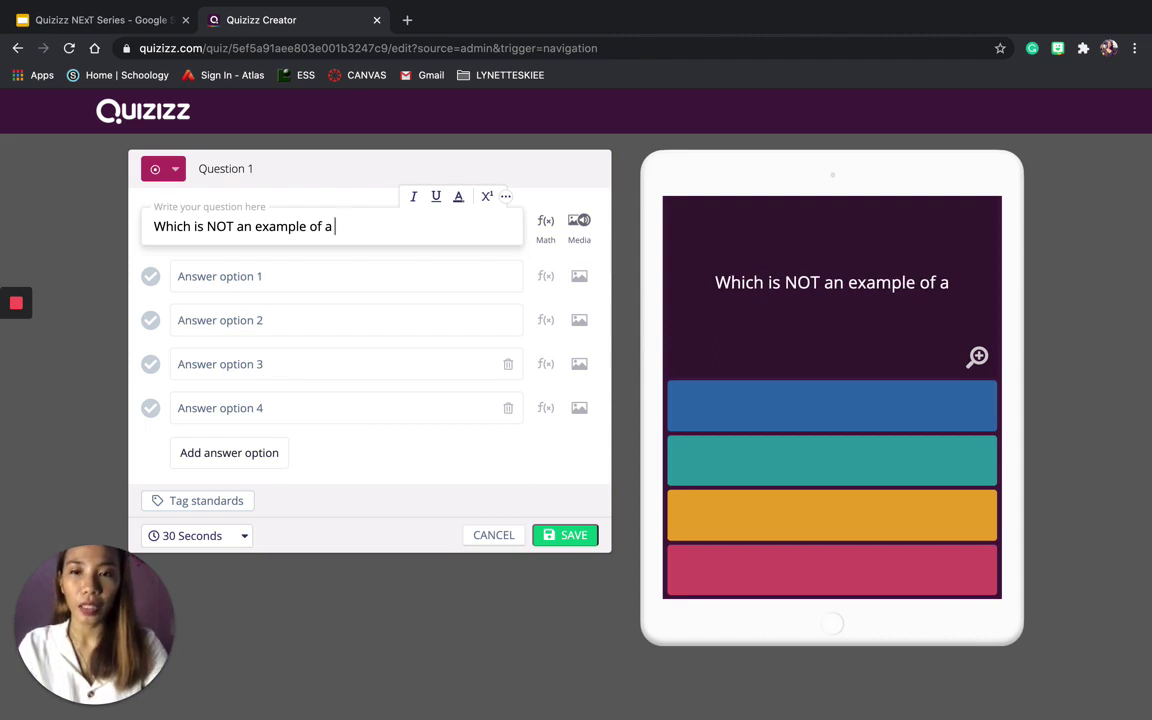
pyautogui.write('living thi')
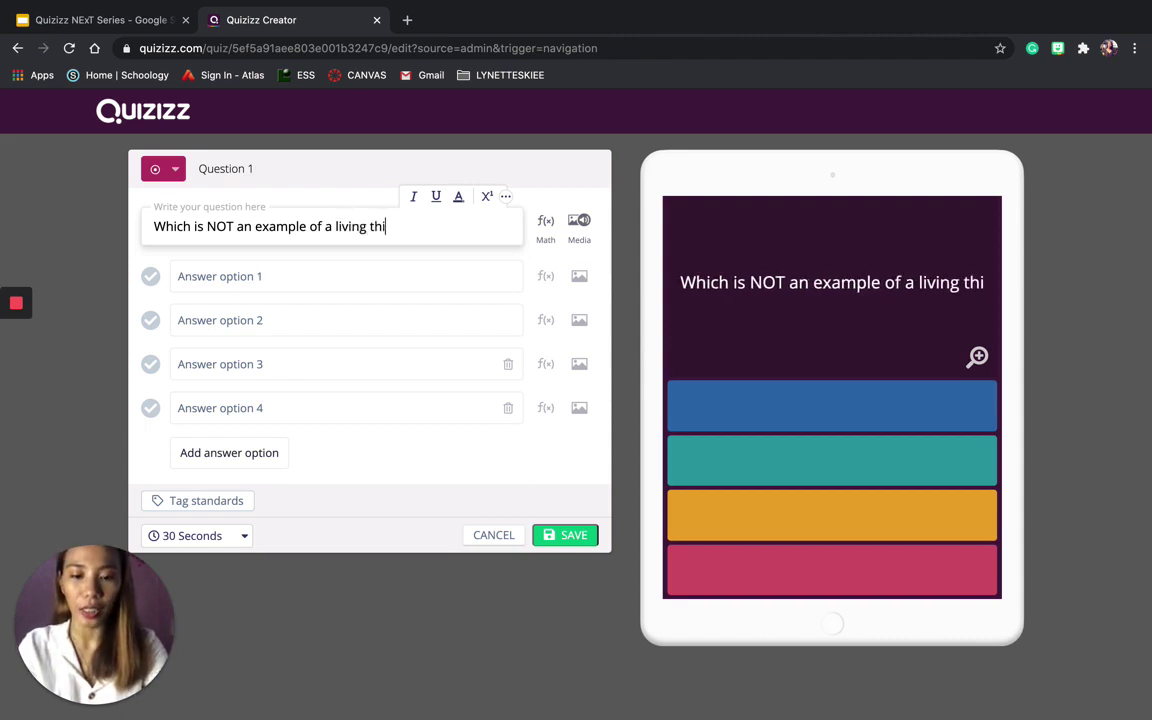
pyautogui.write('ng?')
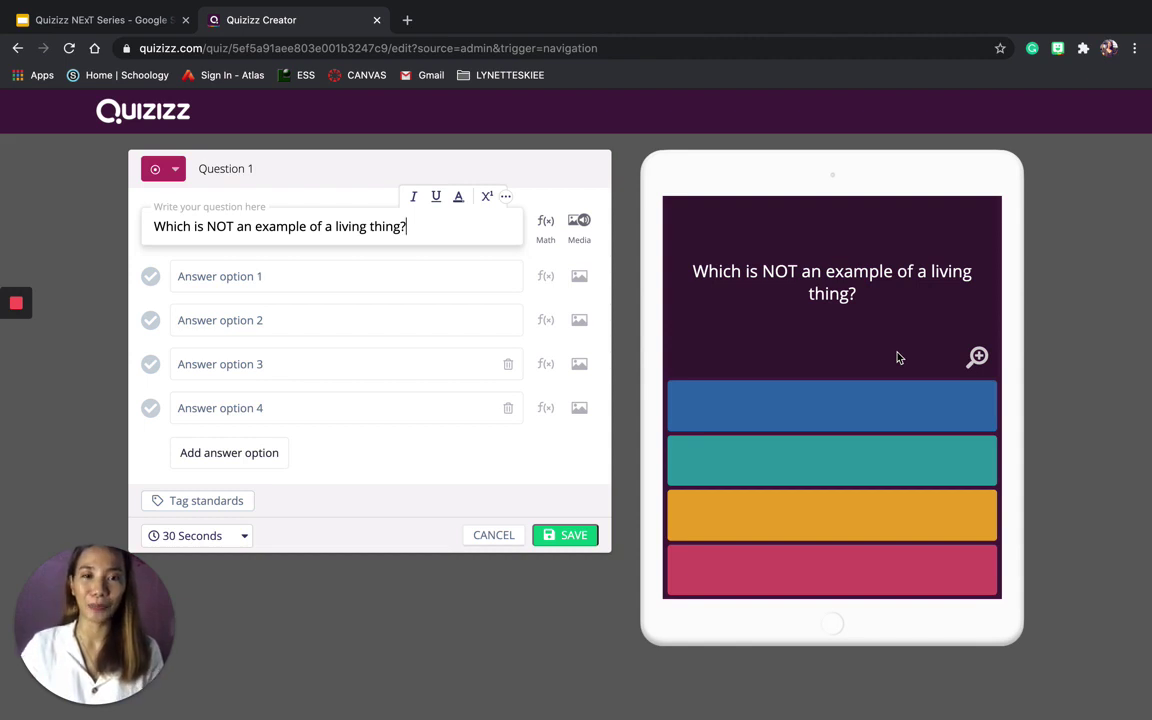
# Enter dog as the first answer option and mug as the second for Question 1
pyautogui.click(332, 275)
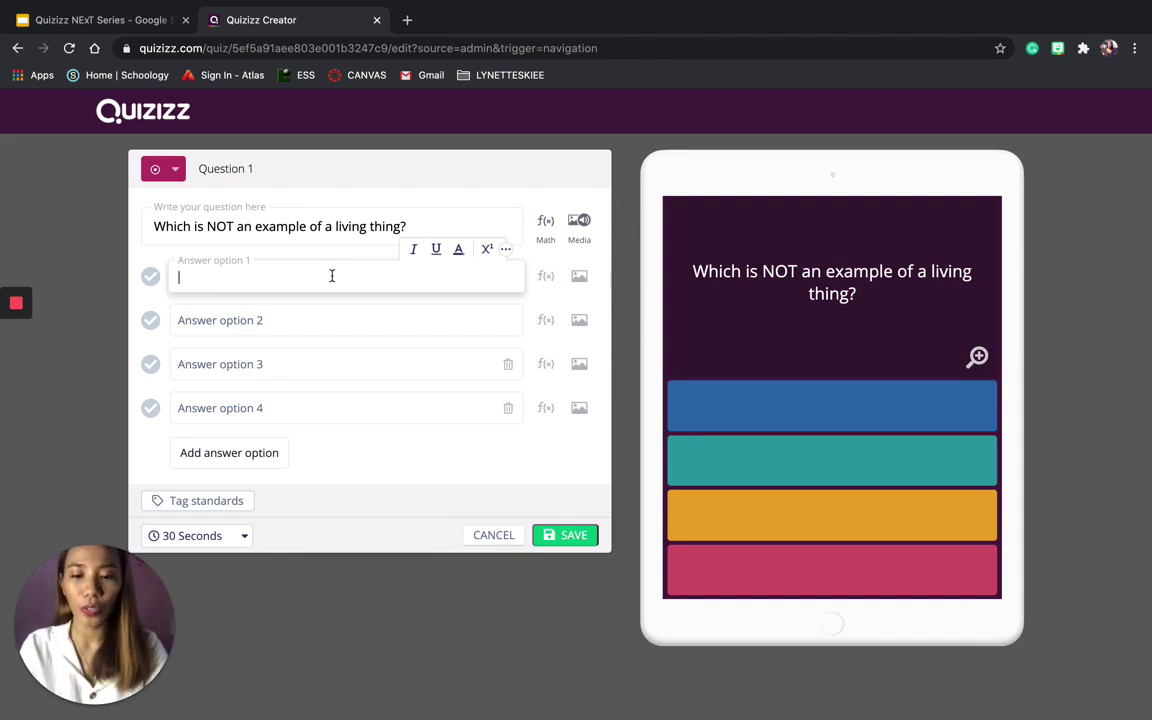
pyautogui.write('dog')
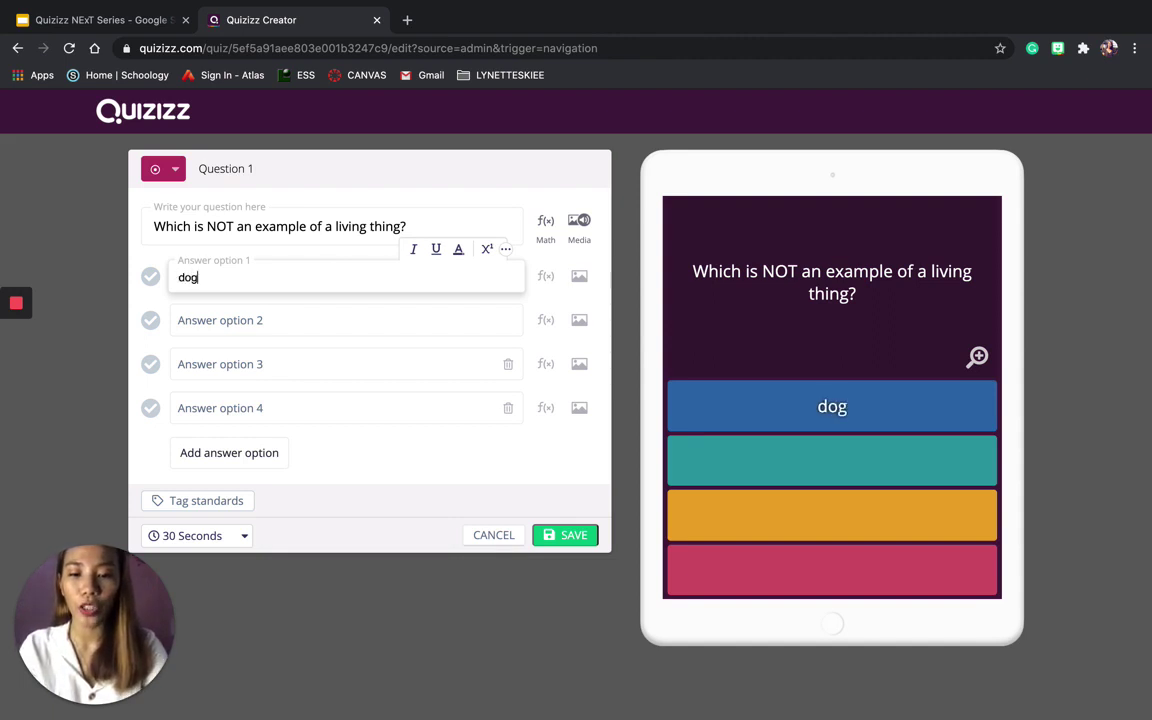
pyautogui.click(312, 315)
pyautogui.write('mug')
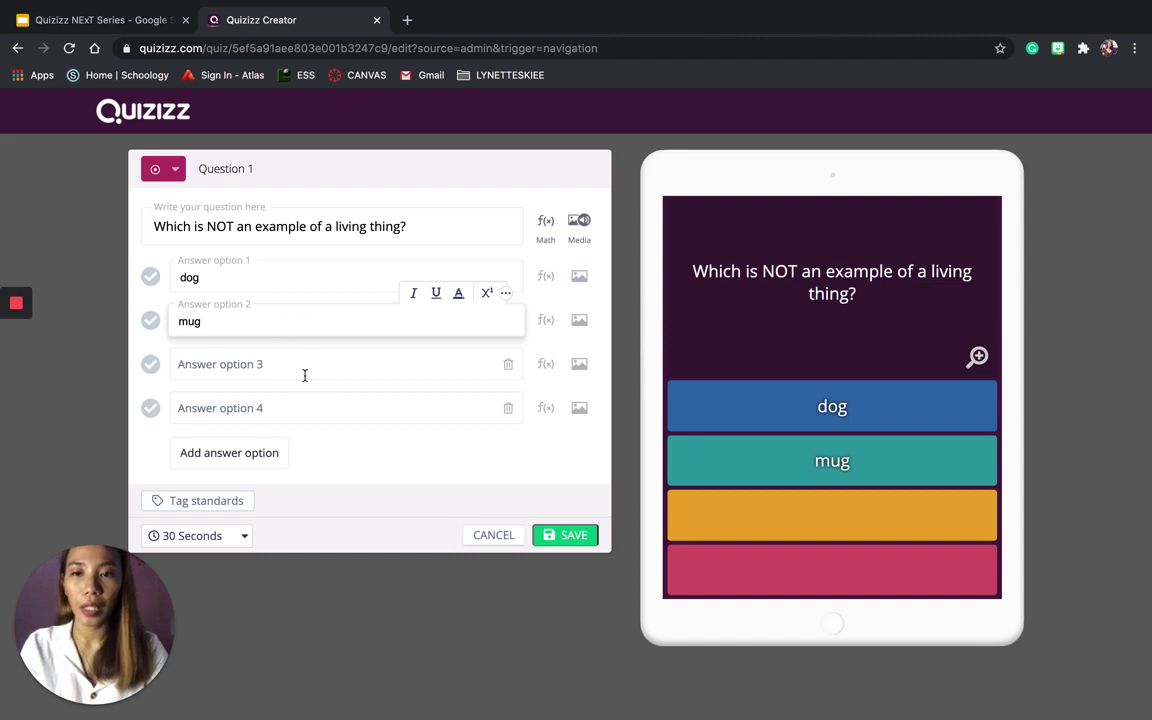
# Enter plant as the third answer option and cat as the fourth for Question 1
pyautogui.click(304, 375)
pyautogui.write('paper')
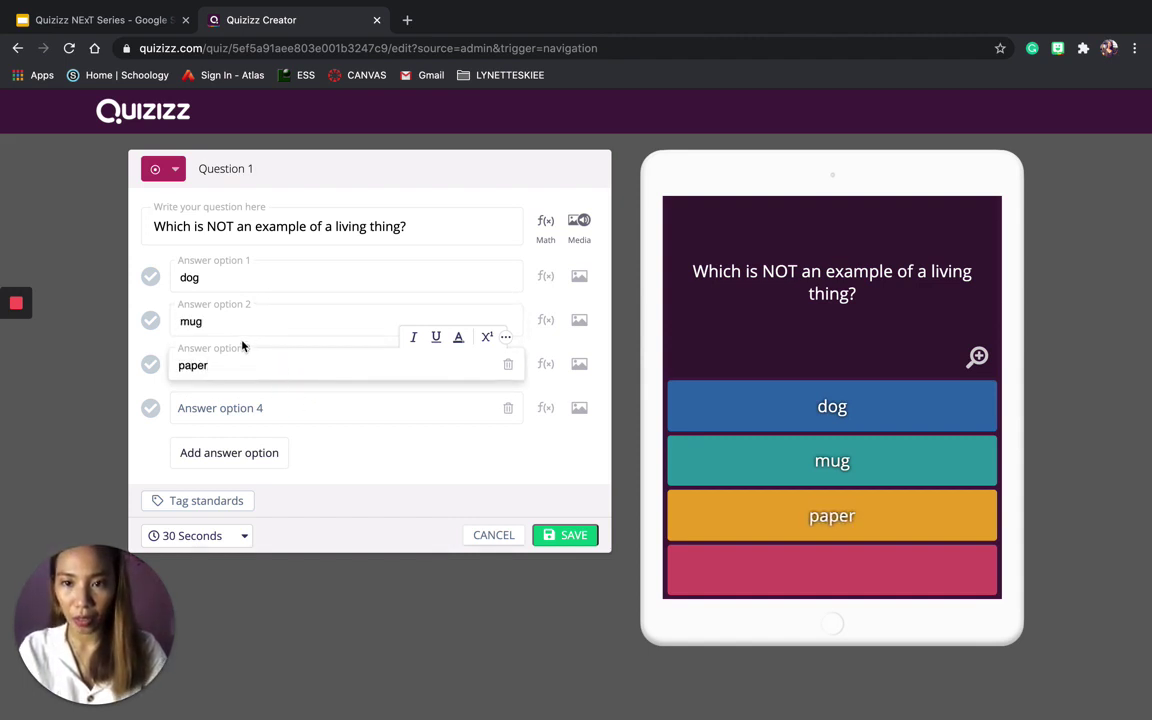
pyautogui.press('BackSpace')
pyautogui.press('BackSpace')
pyautogui.press('BackSpace')
pyautogui.press('BackSpace')
pyautogui.write('lant')
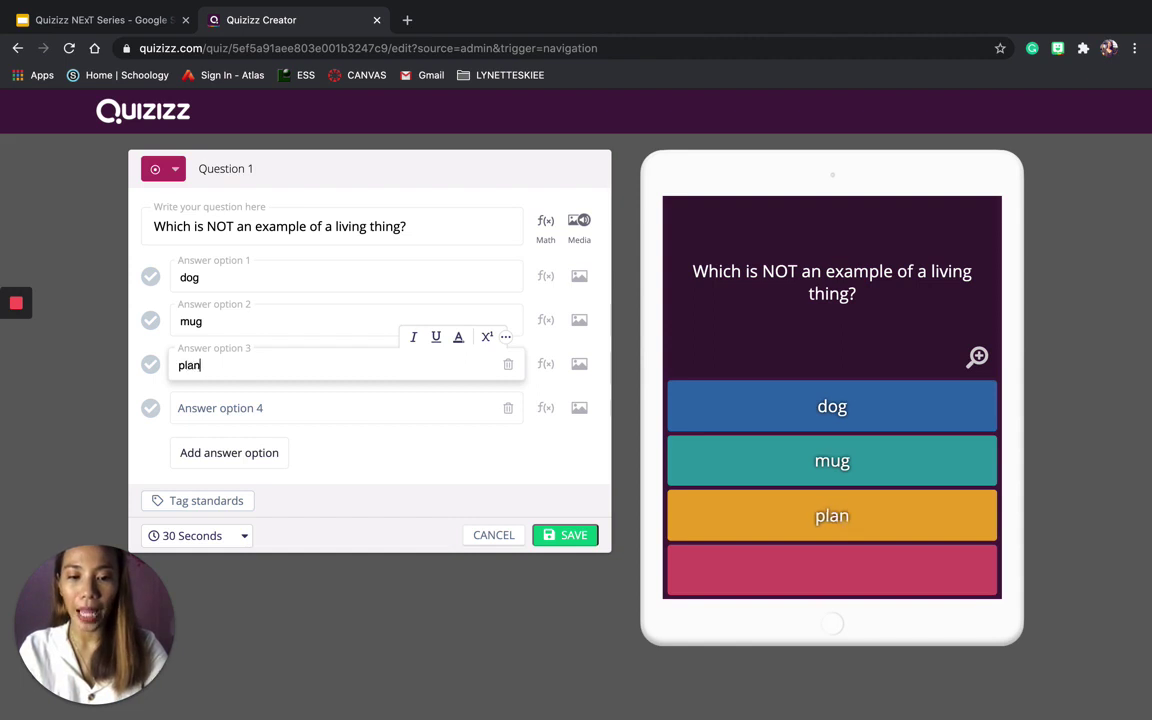
pyautogui.click(223, 411)
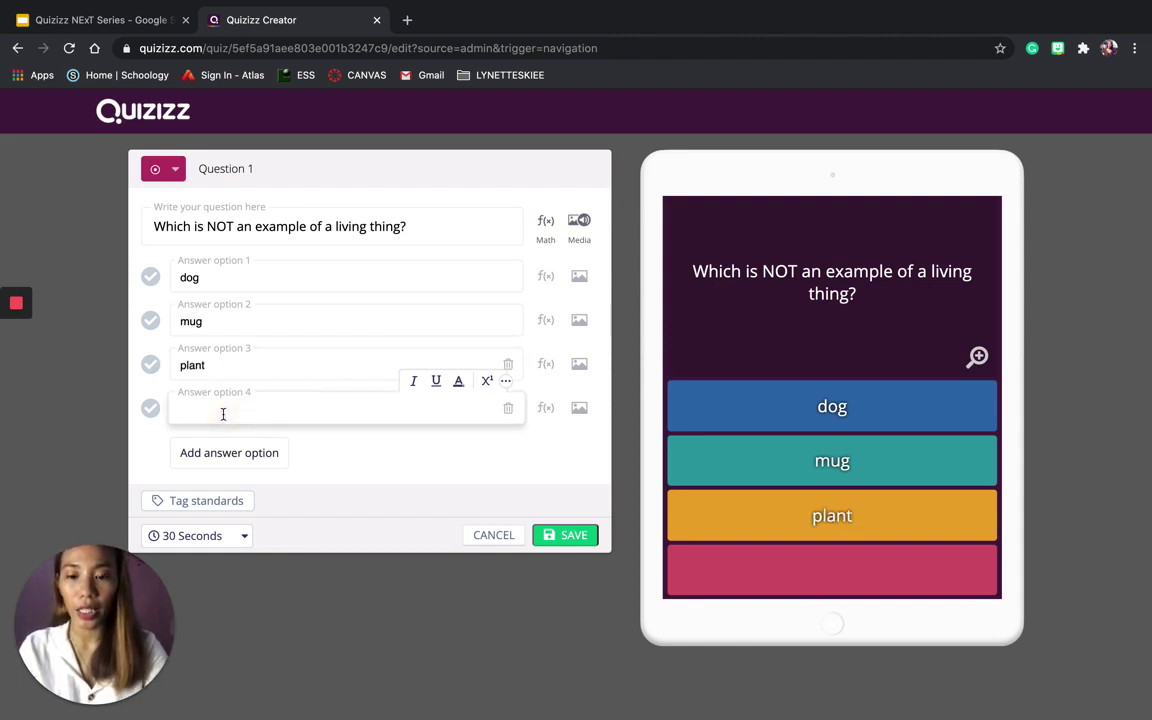
pyautogui.write('cat')
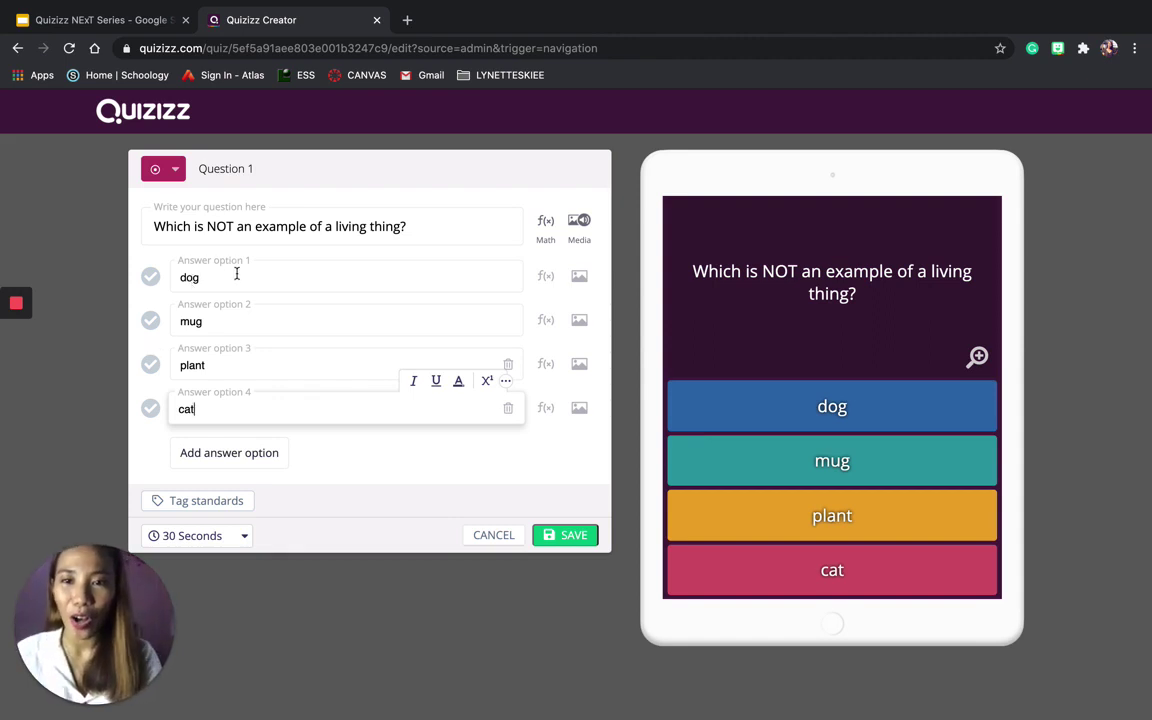
# Mark mug as the correct answer for Question 1 and set its time limit to 20 seconds
pyautogui.click(150, 322)
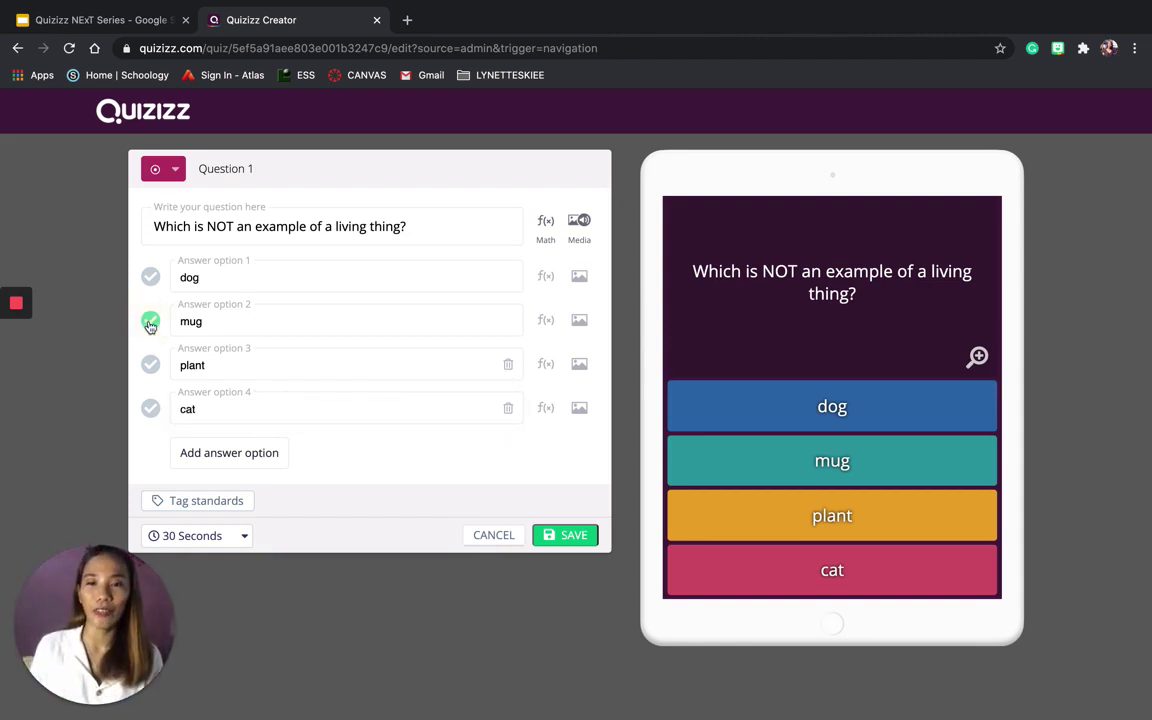
pyautogui.click(233, 540)
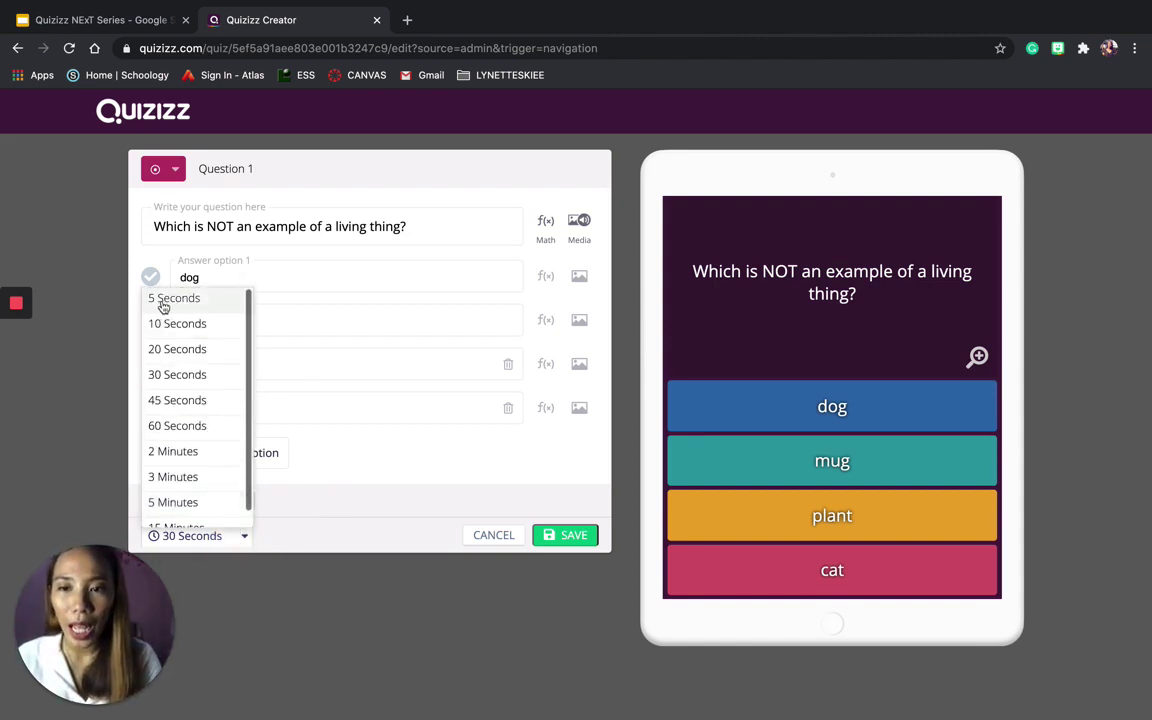
pyautogui.scroll(-2, 196, 430)
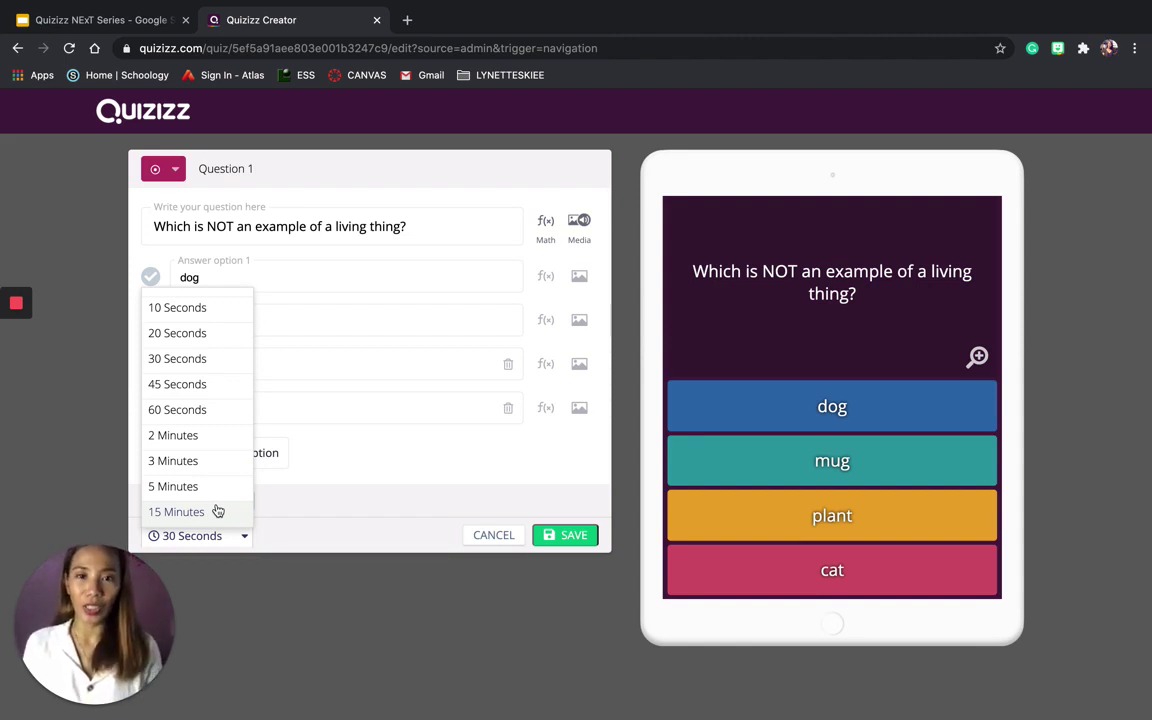
pyautogui.click(185, 332)
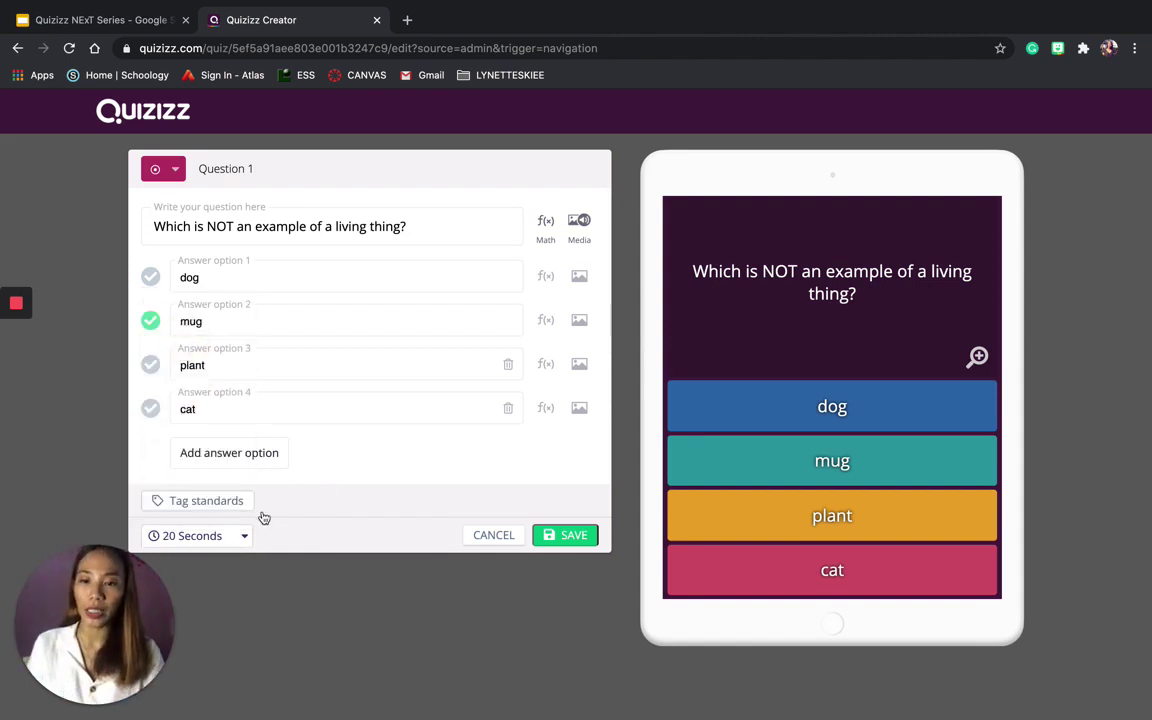
# Attach the download.jpg image from the desktop to Question 1
pyautogui.click(579, 236)
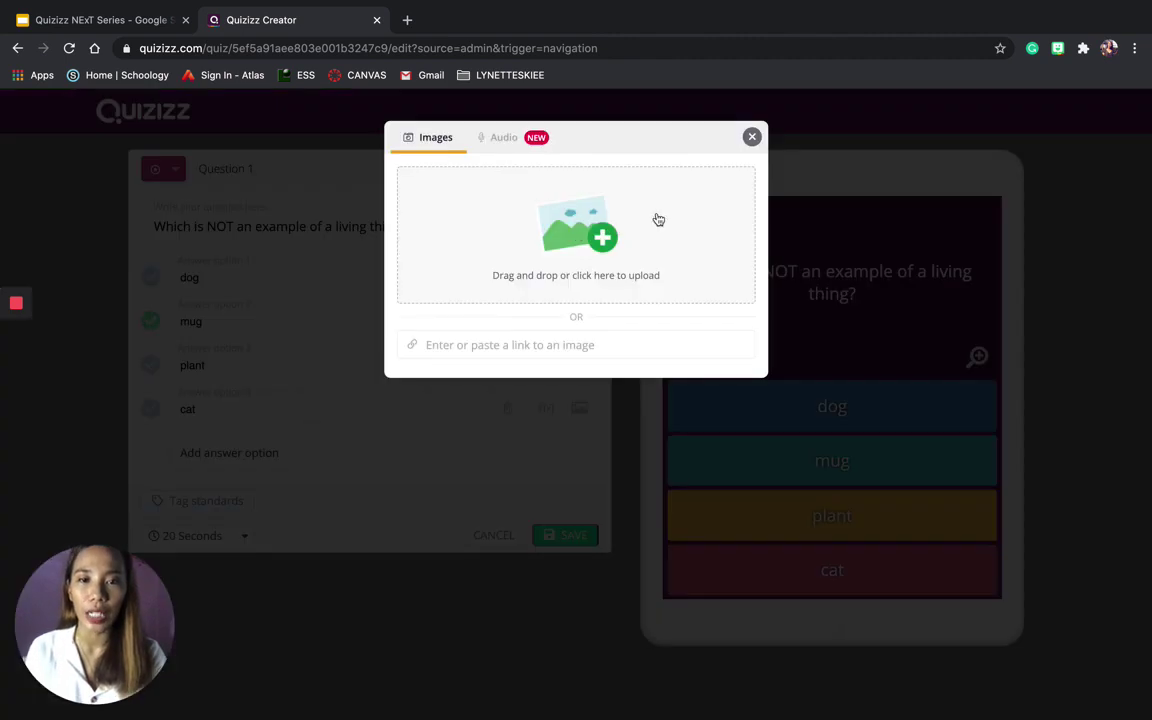
pyautogui.press('ctrl+super+f')
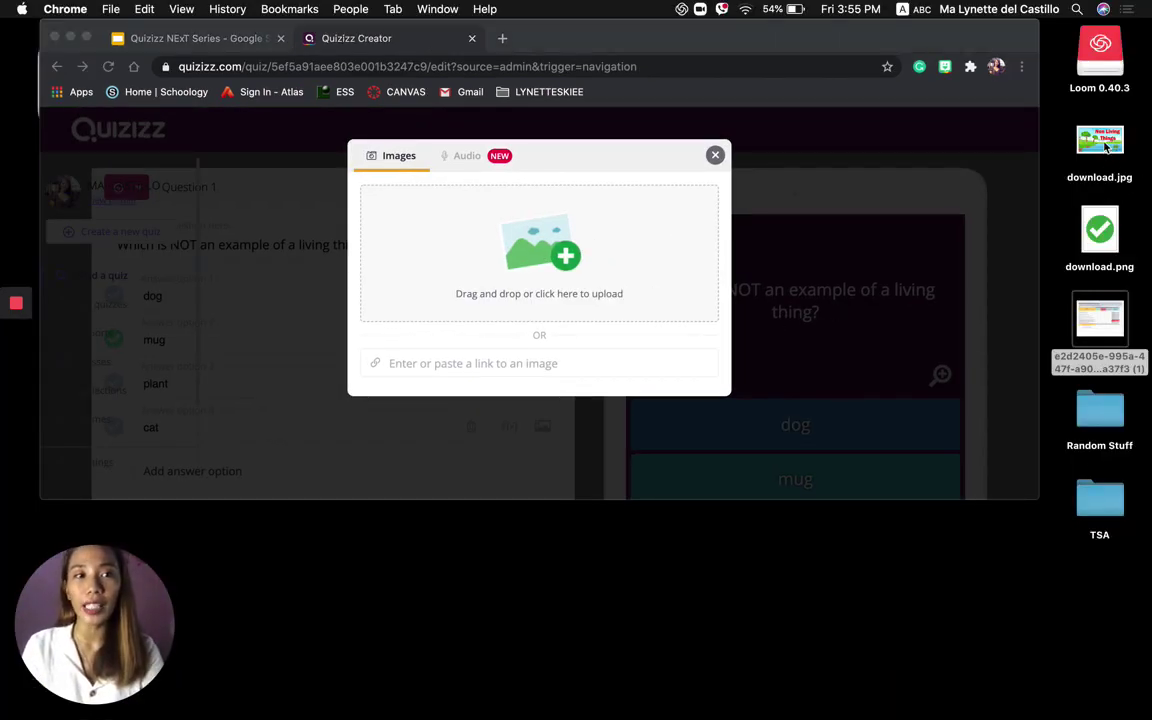
pyautogui.moveTo(1126, 155); pyautogui.dragTo(540, 252)
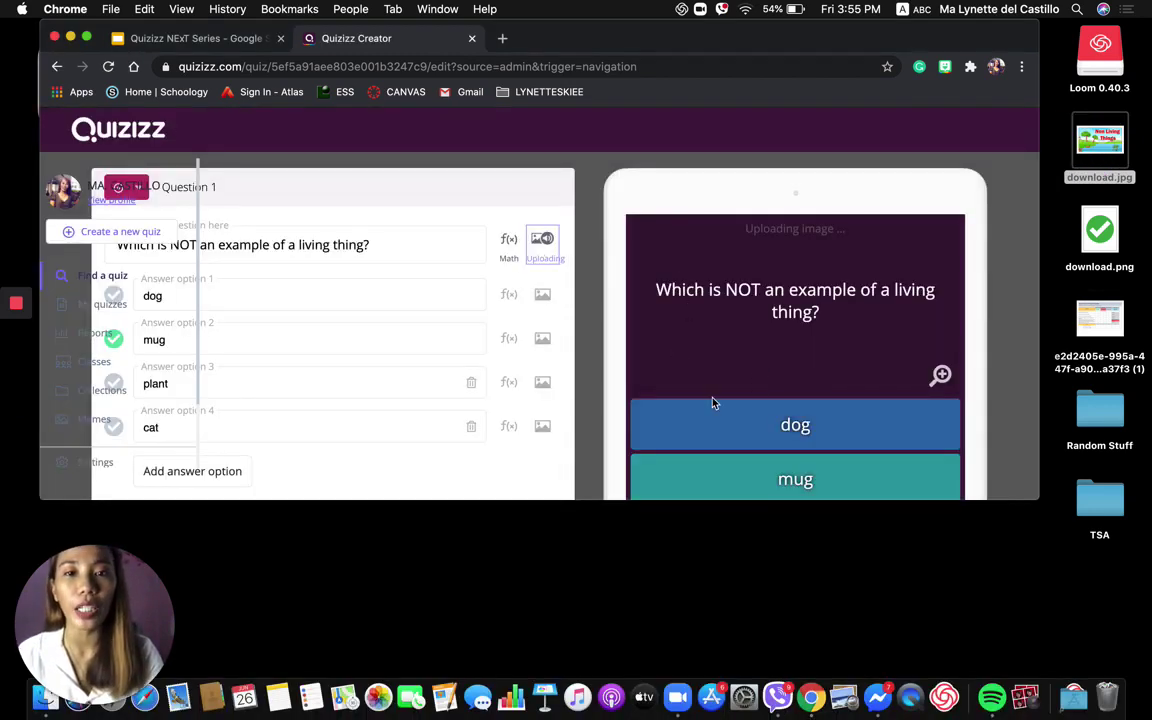
pyautogui.scroll(-3, 445, 414)
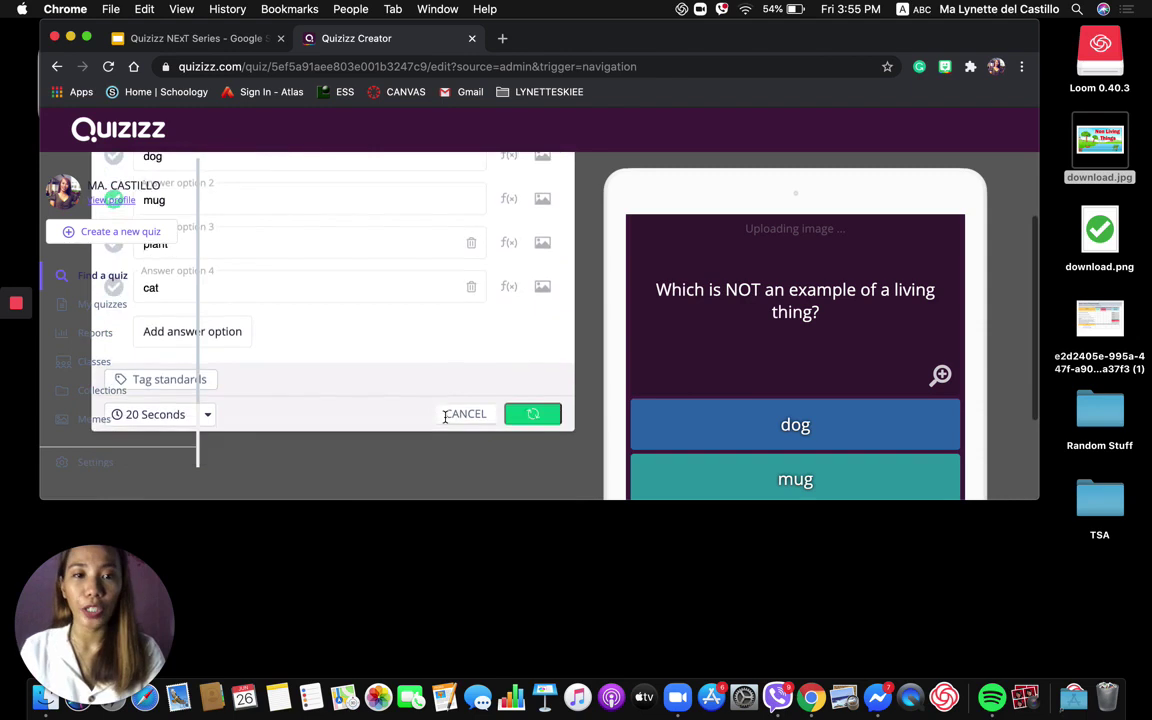
pyautogui.scroll(3, 522, 293)
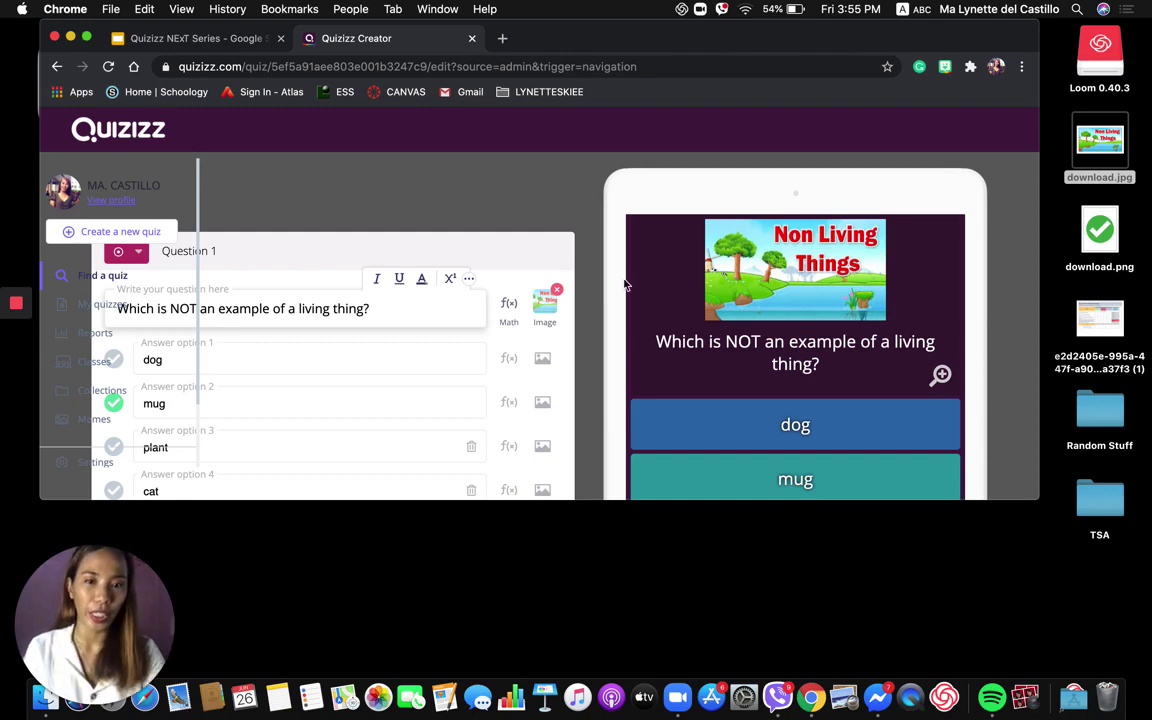
# Delete the attached image from Question 1 and save the question
pyautogui.click(557, 290)
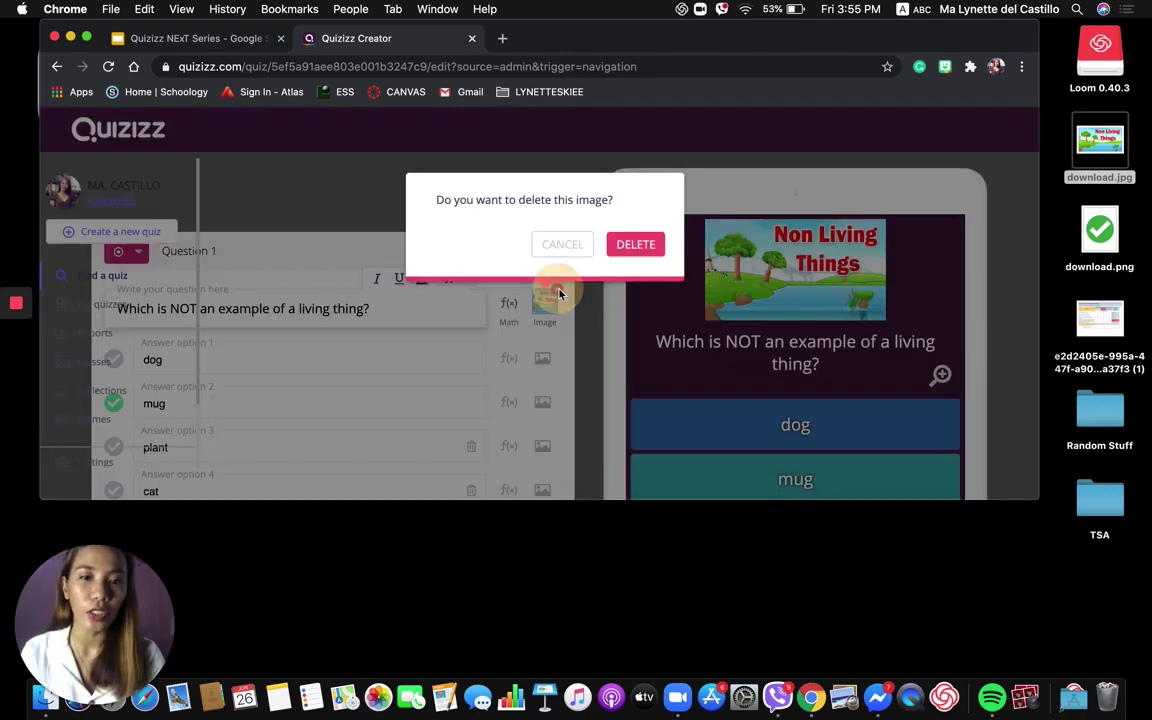
pyautogui.click(648, 256)
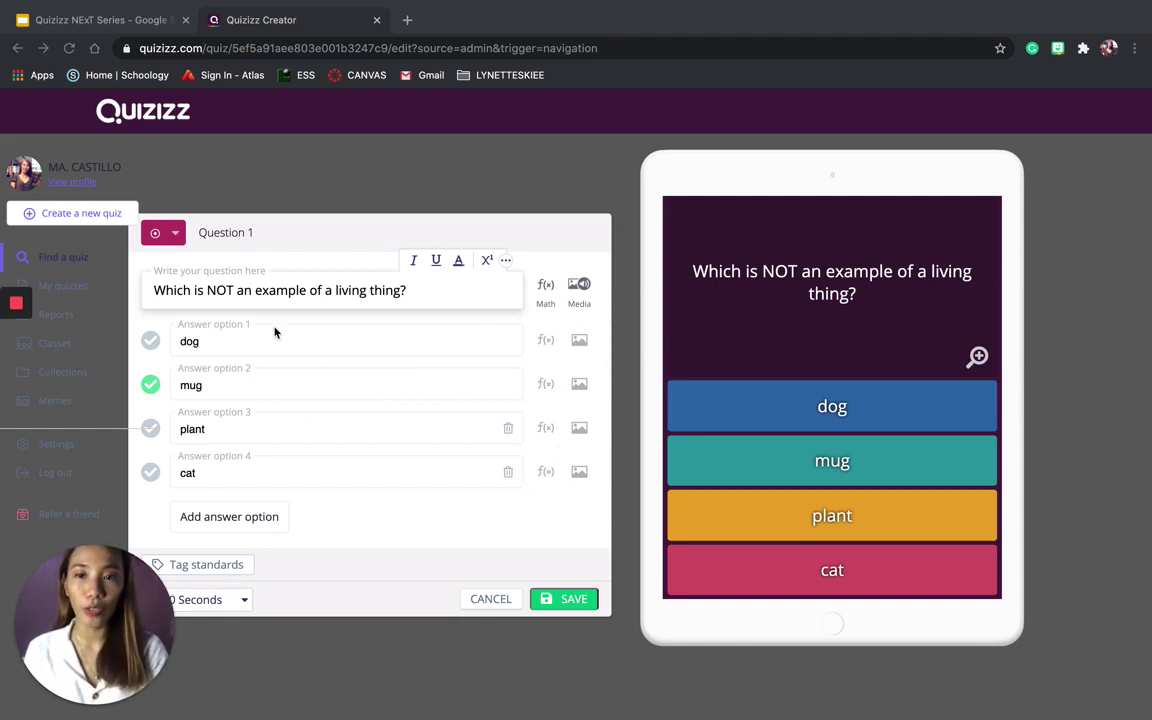
pyautogui.click(566, 600)
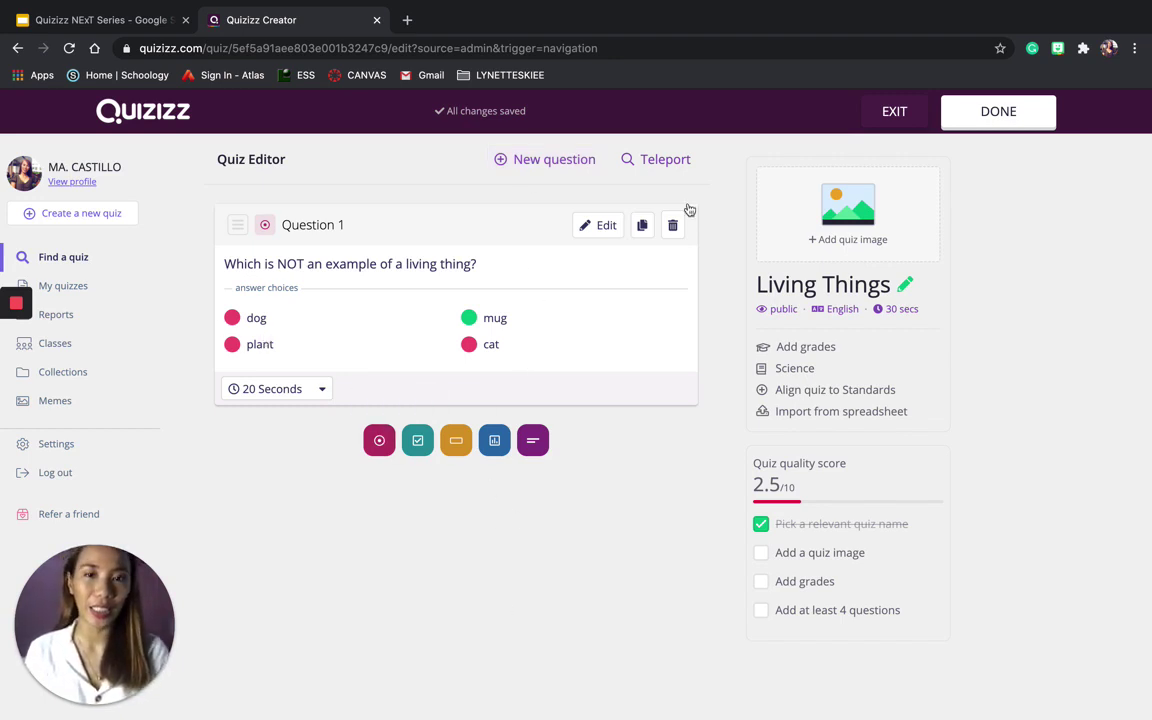
pyautogui.click(999, 120)
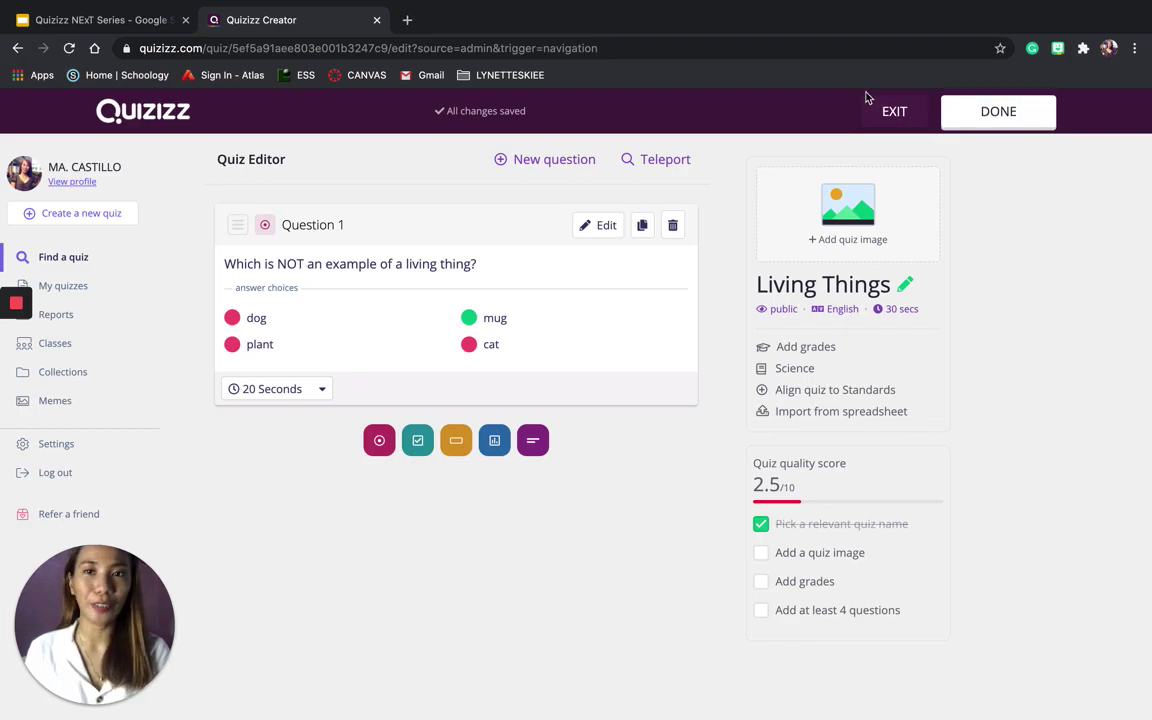
pyautogui.click(15, 341)
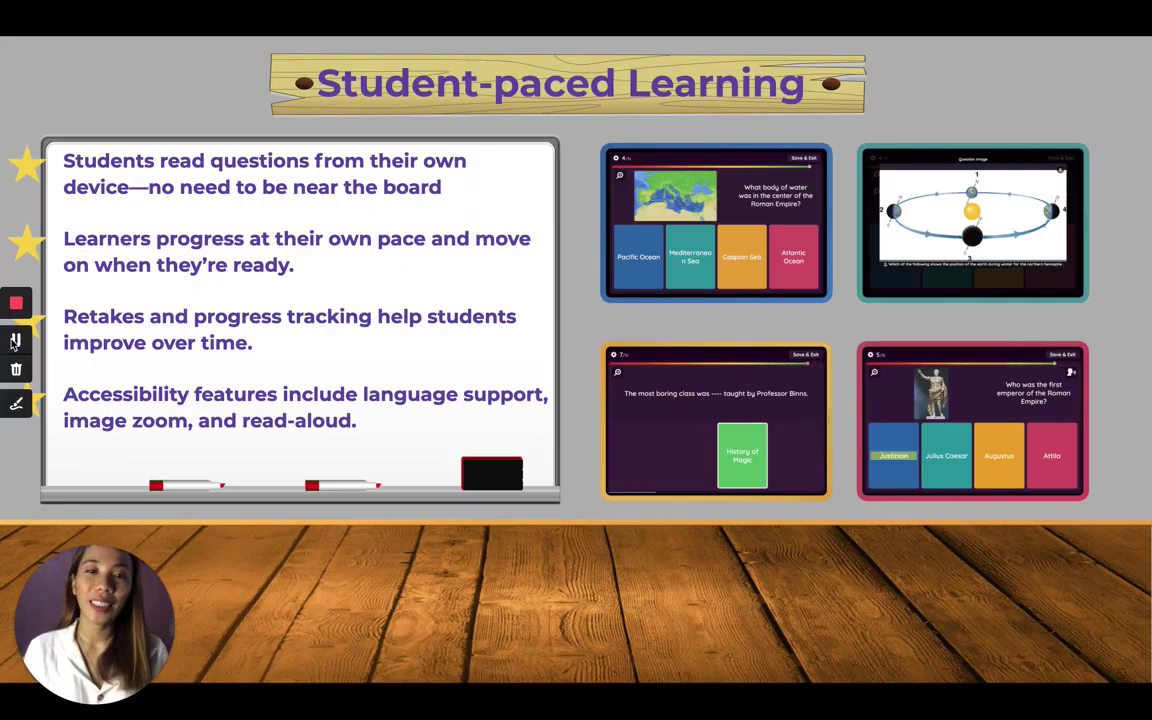
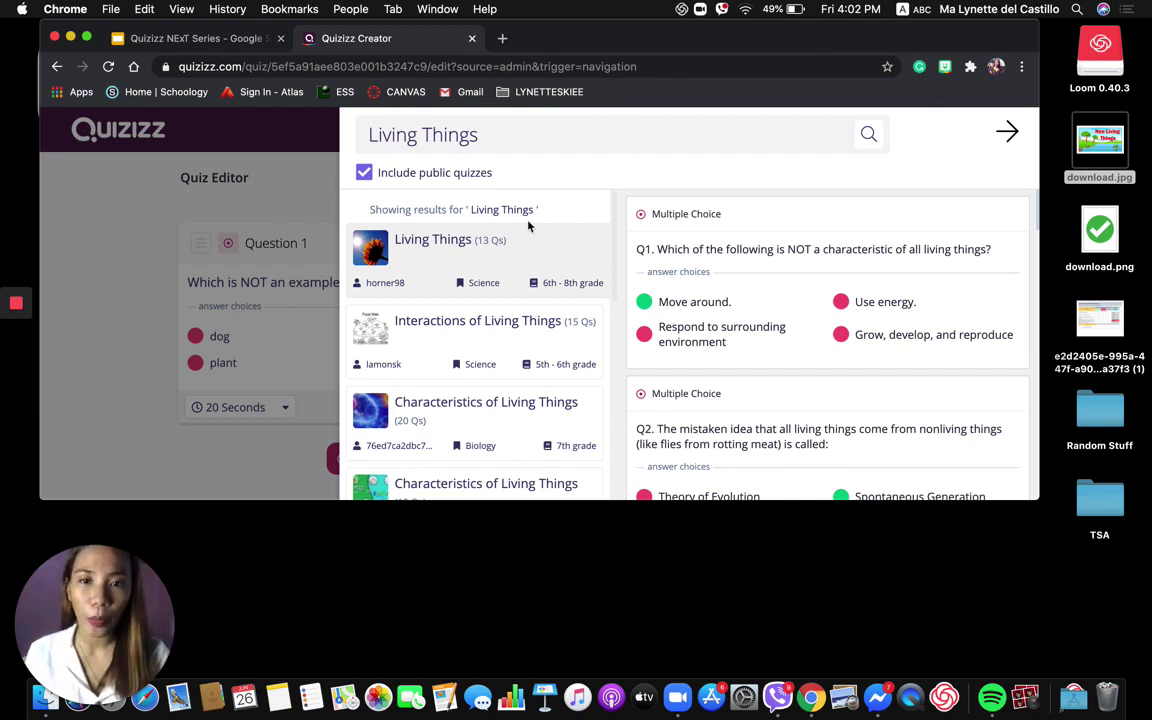
# Search public quizzes for Living Things in Teleport and preview the 6th grade Science quiz "Characteristics of living things"
pyautogui.click(555, 140)
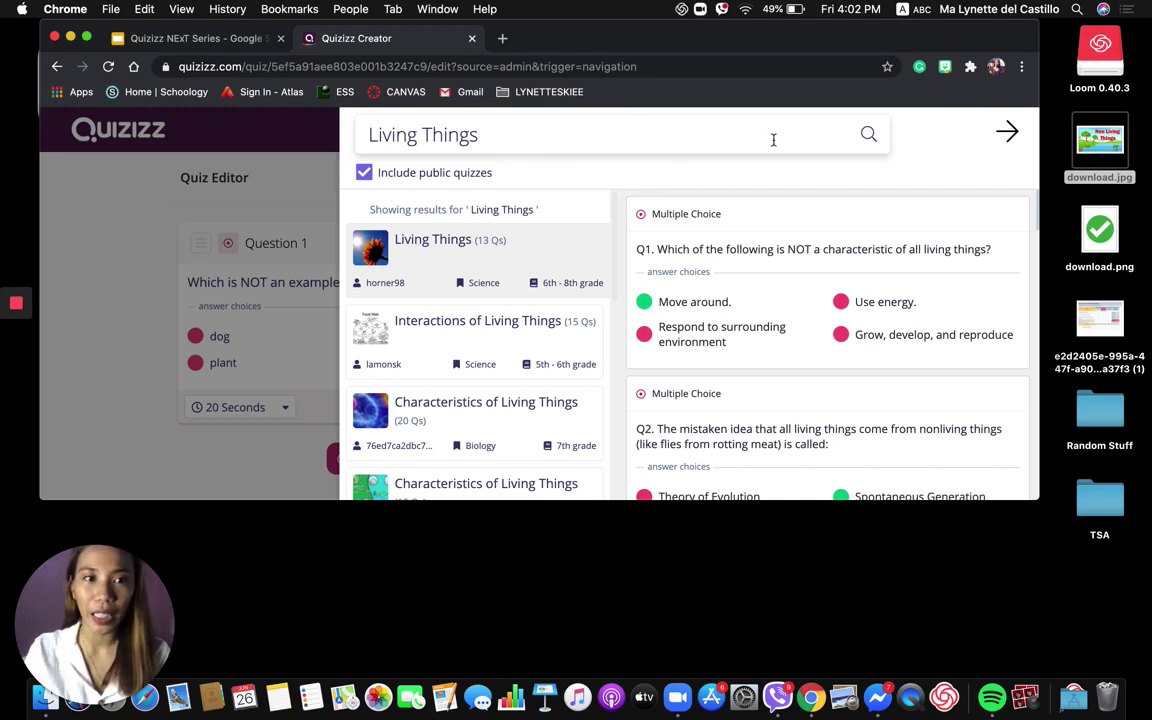
pyautogui.click(870, 138)
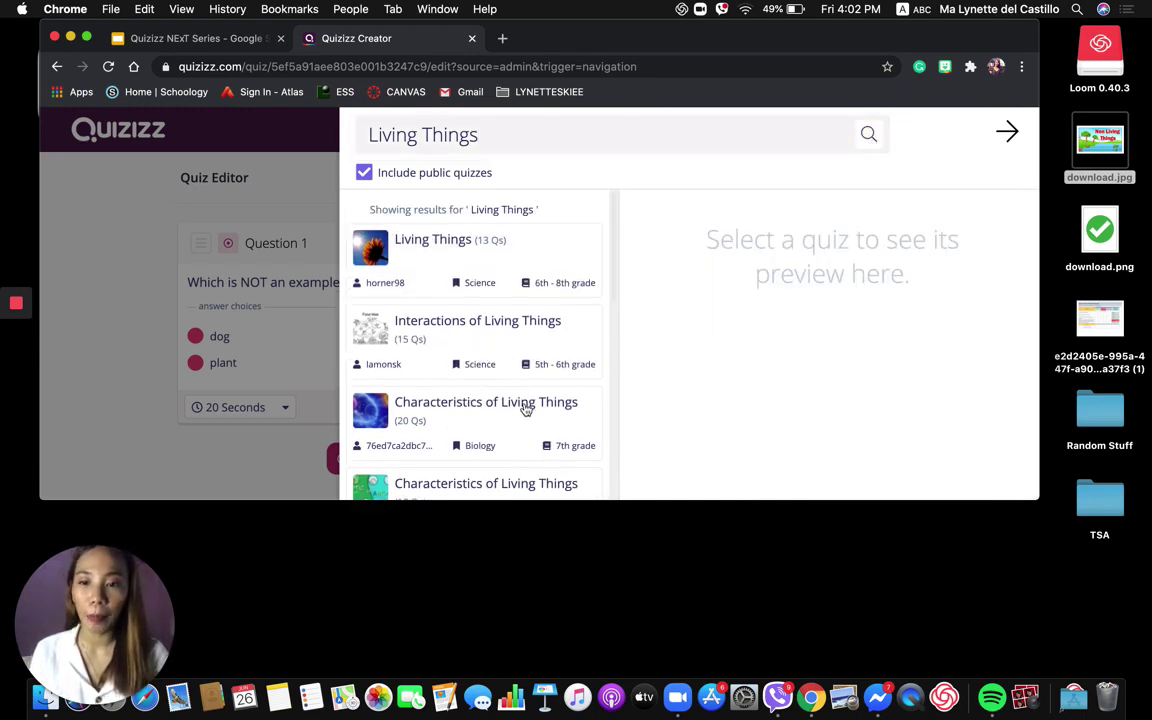
pyautogui.scroll(-3, 522, 440)
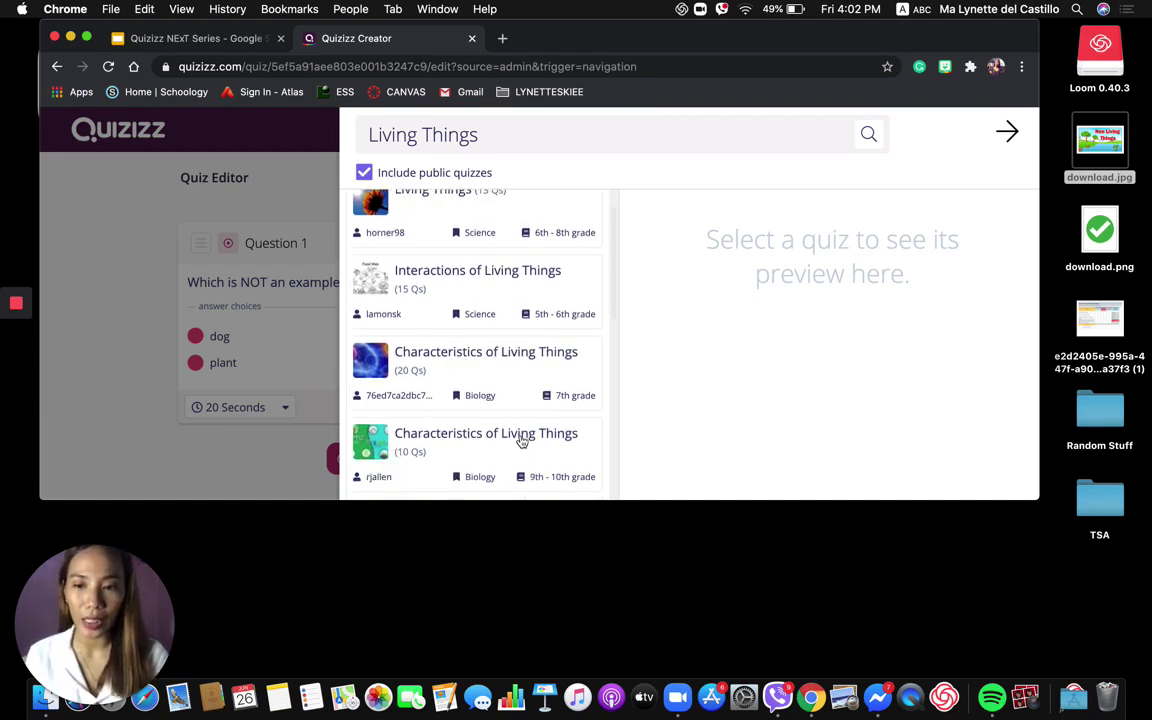
pyautogui.scroll(-5, 522, 440)
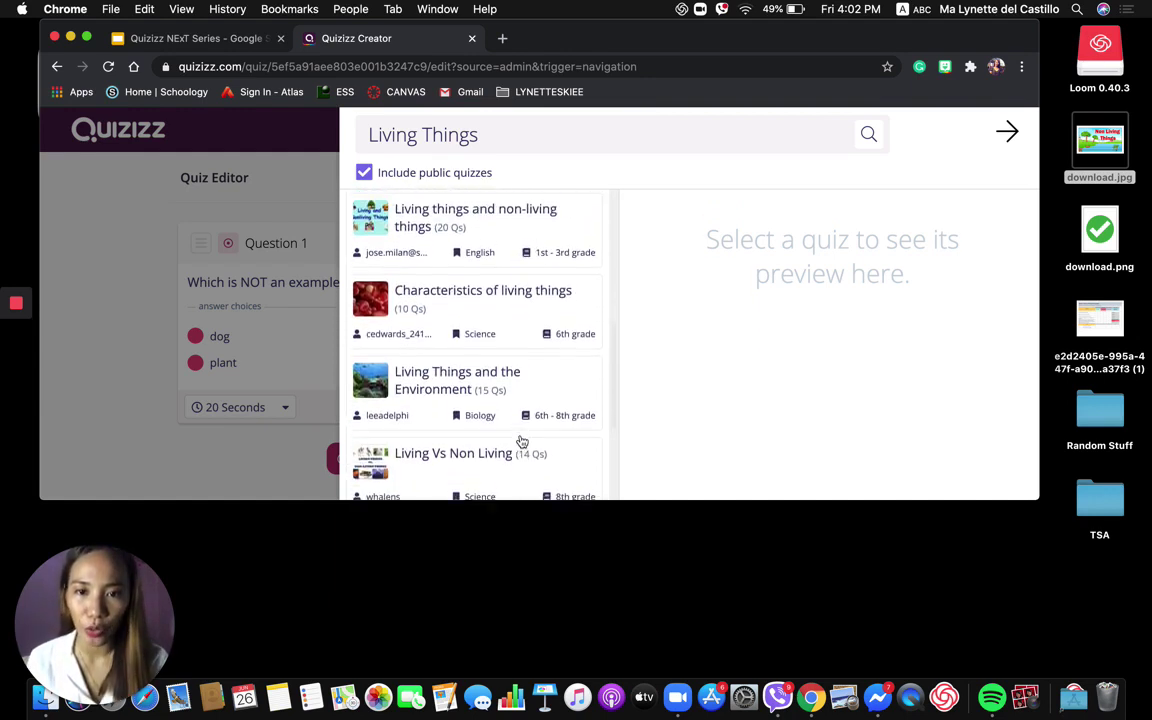
pyautogui.scroll(1, 489, 355)
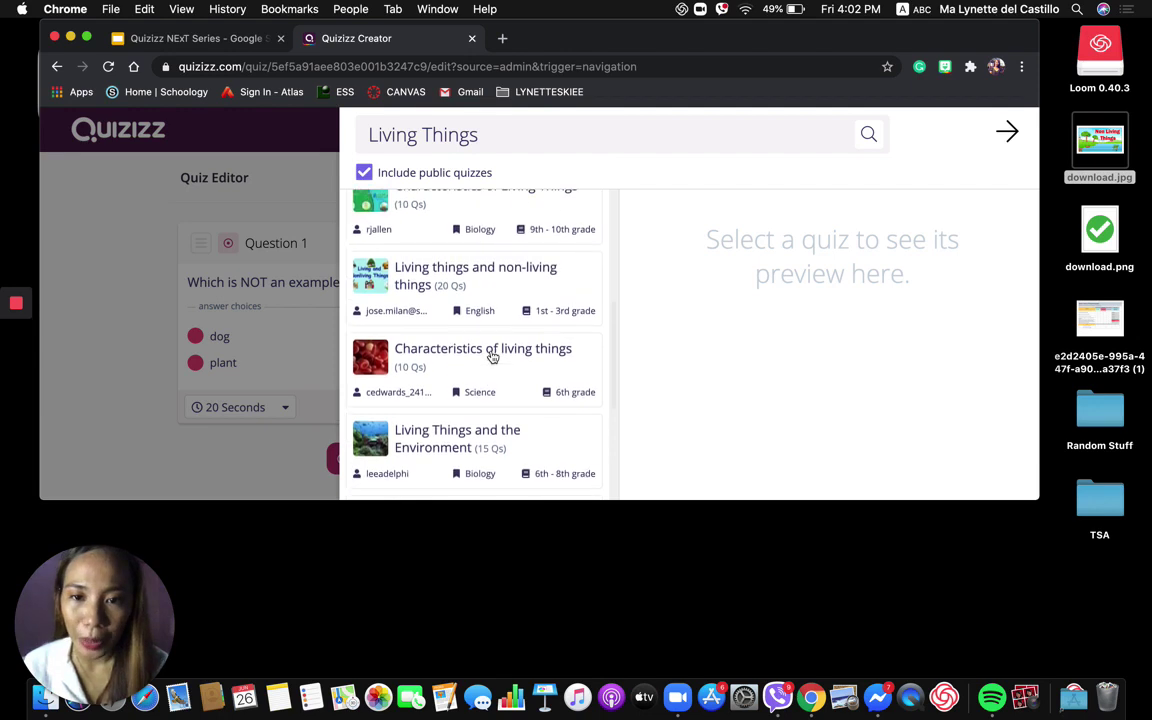
pyautogui.click(458, 363)
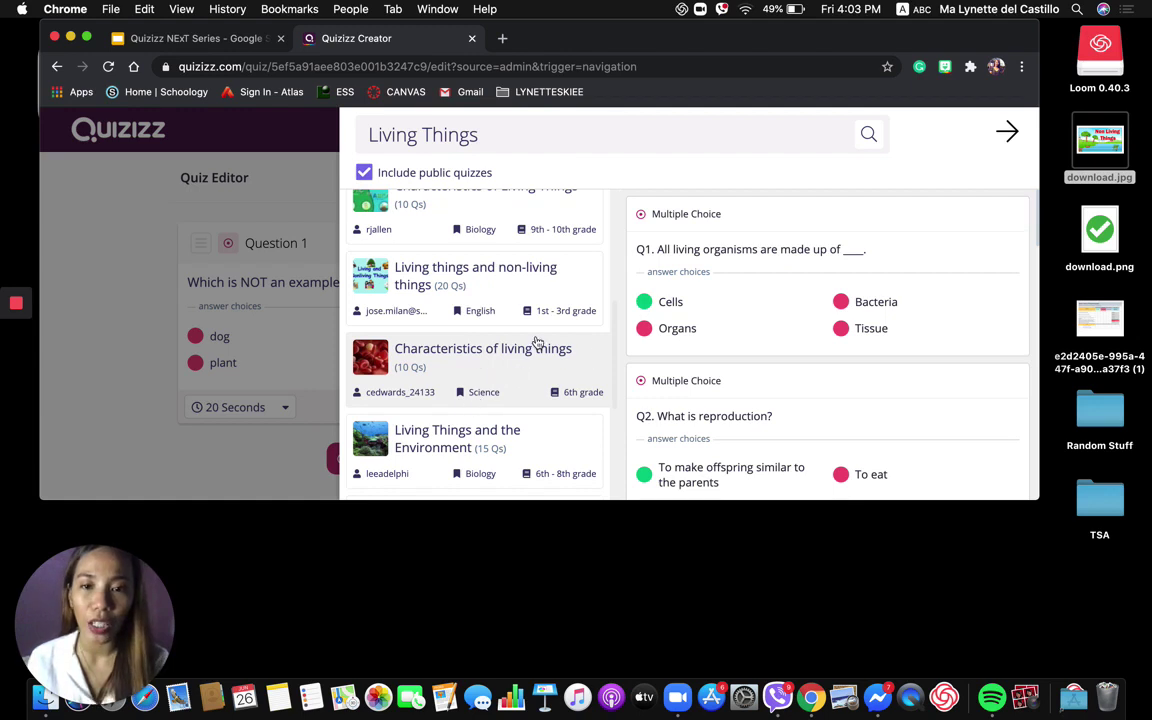
# Review the multiple-choice questions and answer choices in the previewed "Characteristics of living things" quiz
pyautogui.moveTo(834, 384)
pyautogui.scroll(-8, 830, 390)
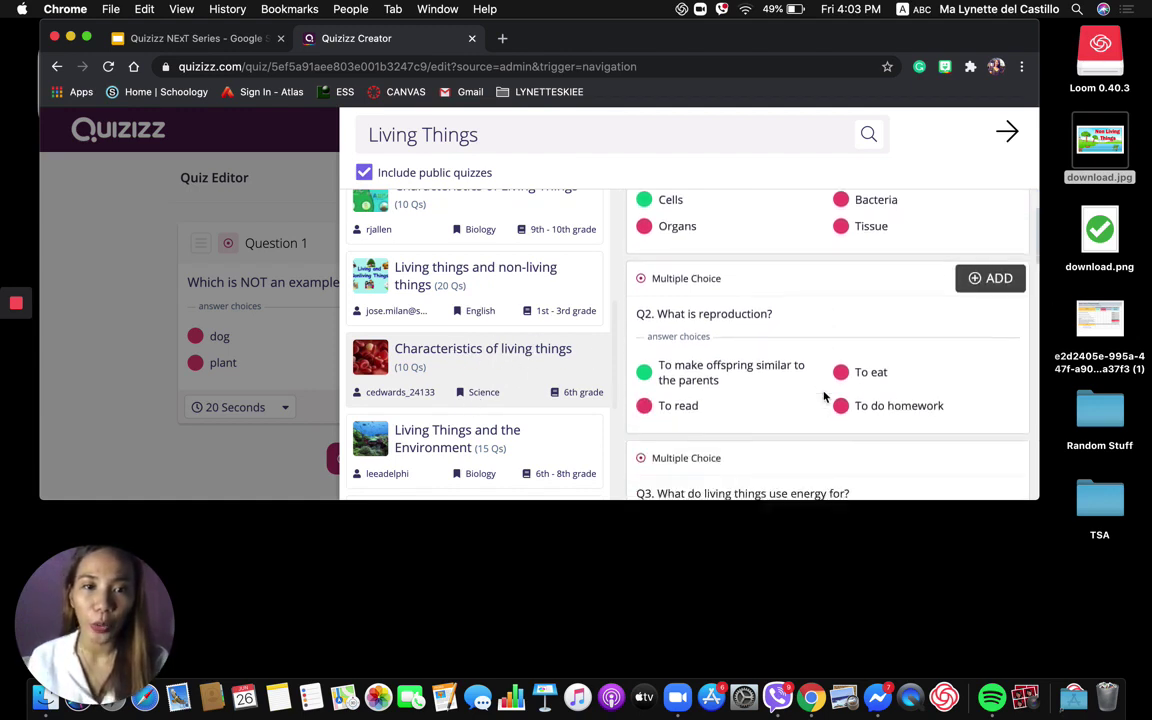
pyautogui.scroll(-5, 824, 396)
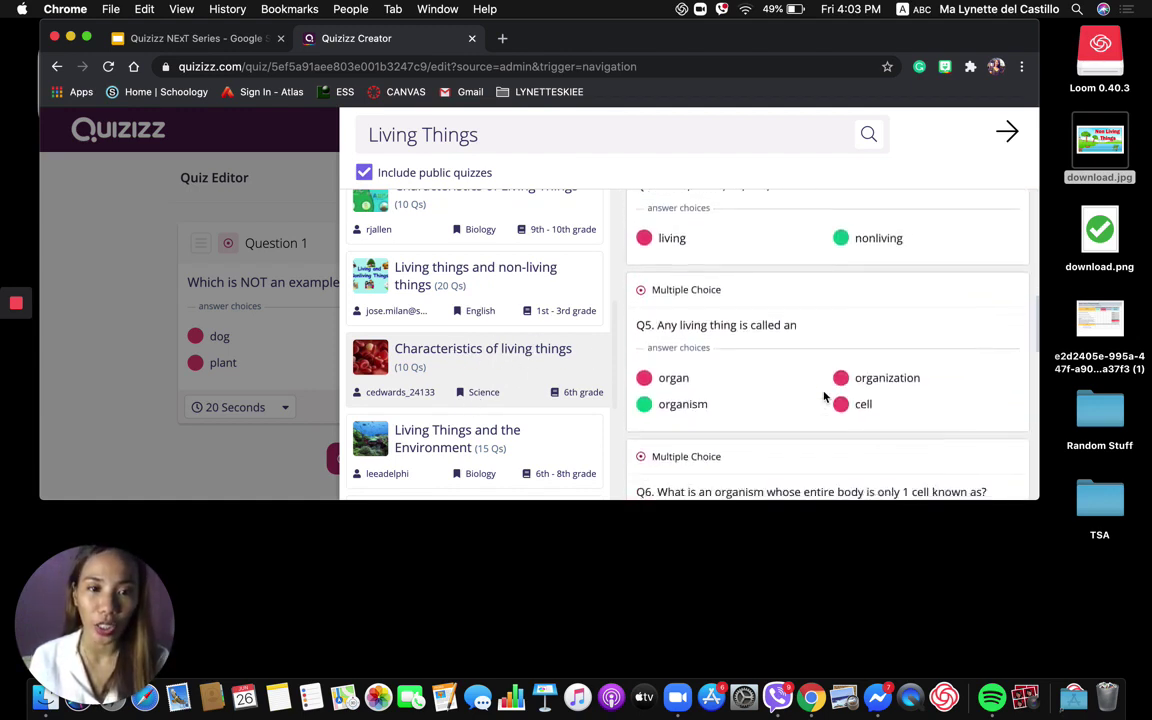
pyautogui.scroll(7, 824, 396)
pyautogui.scroll(5, 824, 396)
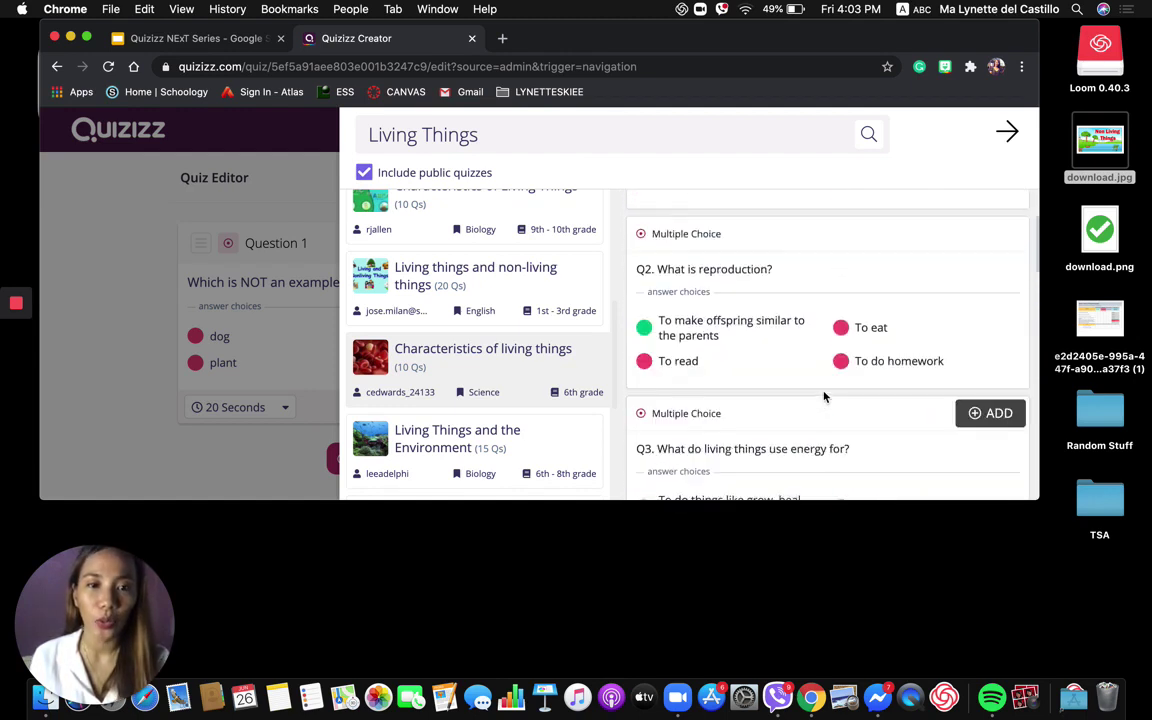
pyautogui.scroll(2, 824, 396)
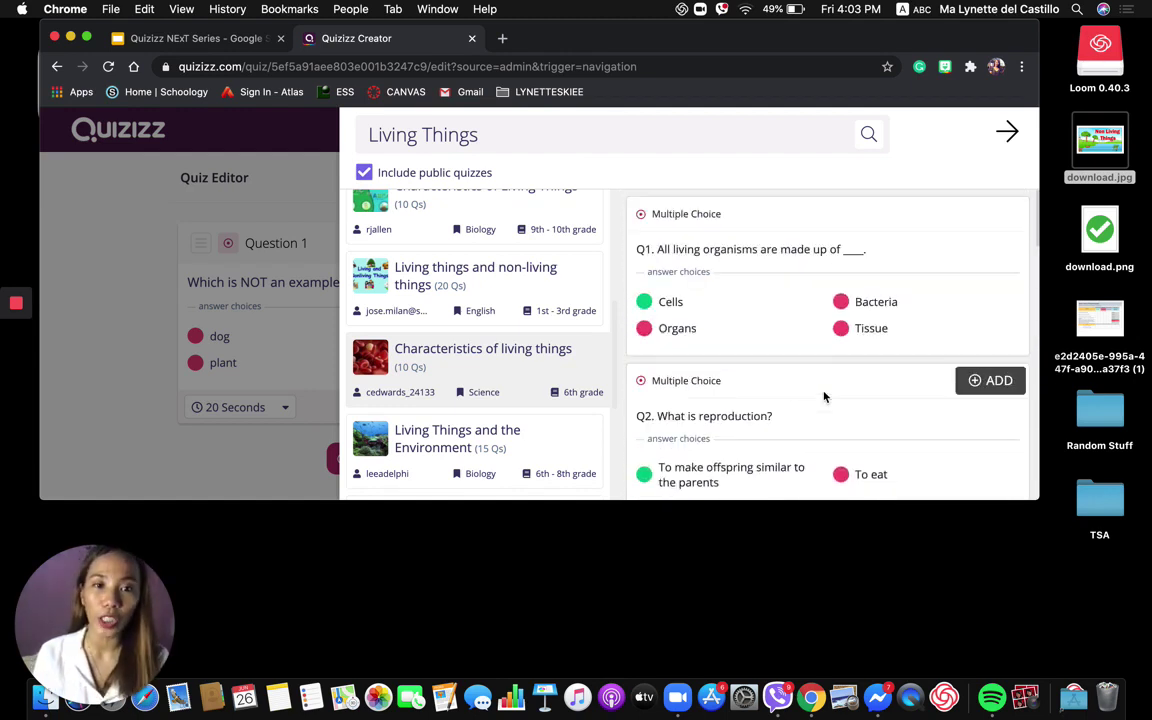
pyautogui.scroll(-4, 798, 370)
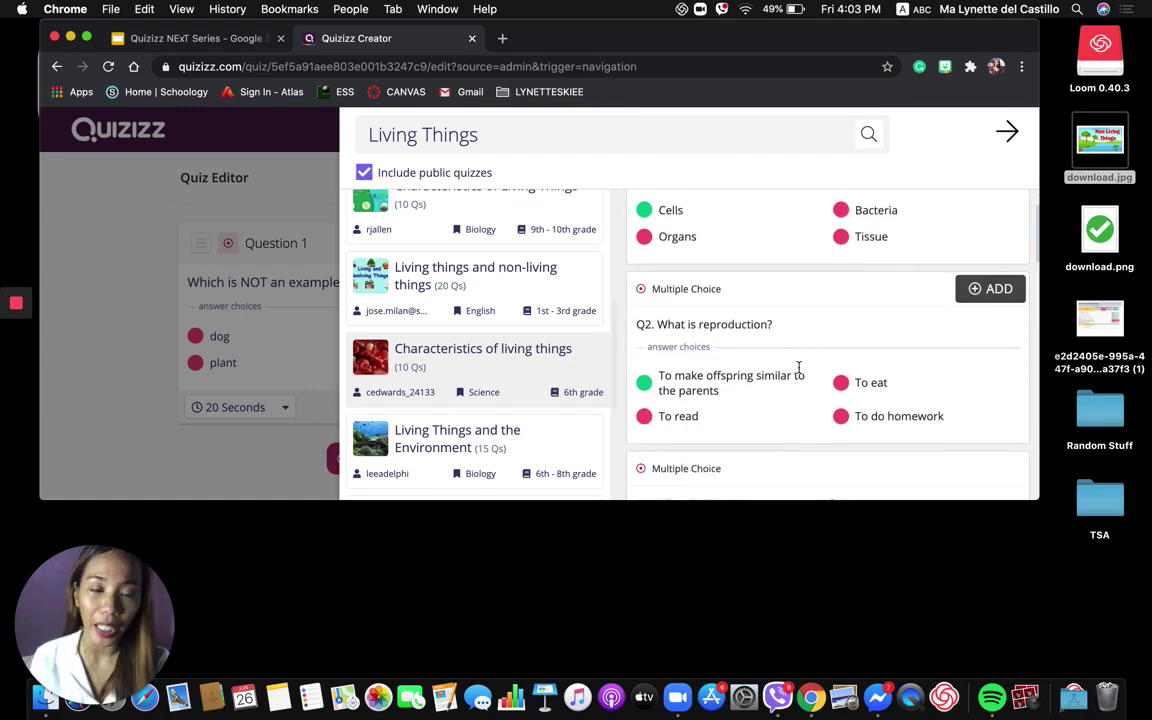
pyautogui.scroll(1, 799, 370)
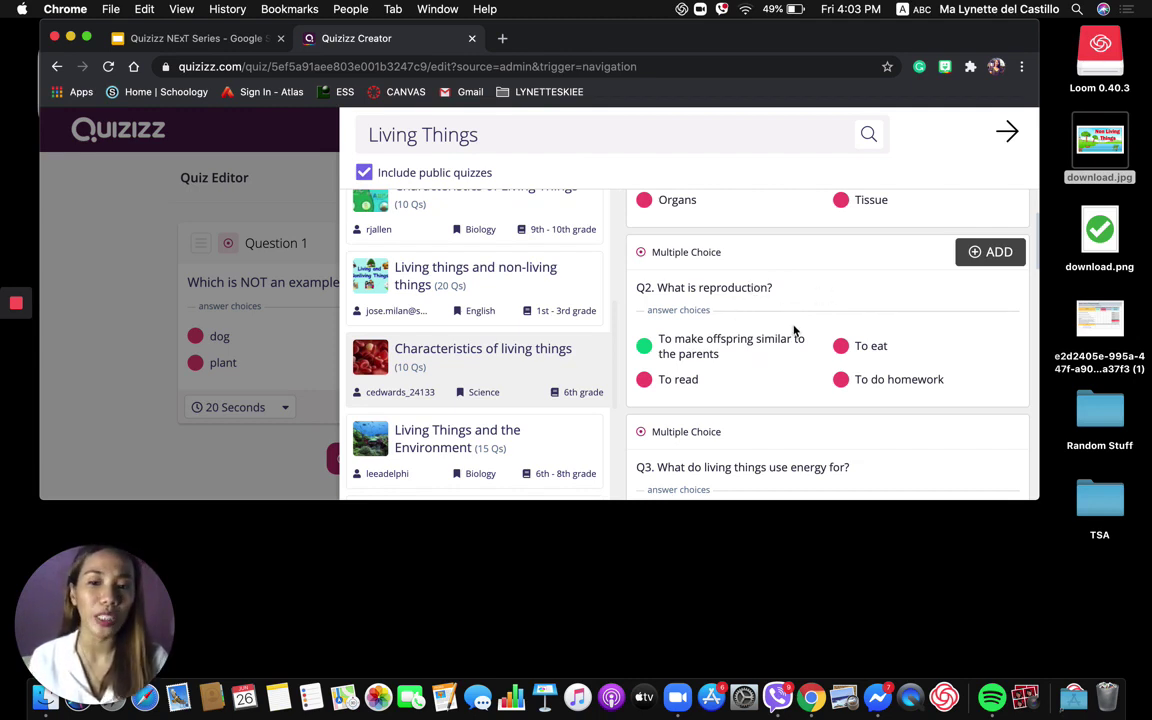
# Teleport the question "What is reproduction?" from the previewed quiz into the Living Things quiz
pyautogui.scroll(-1, 800, 394)
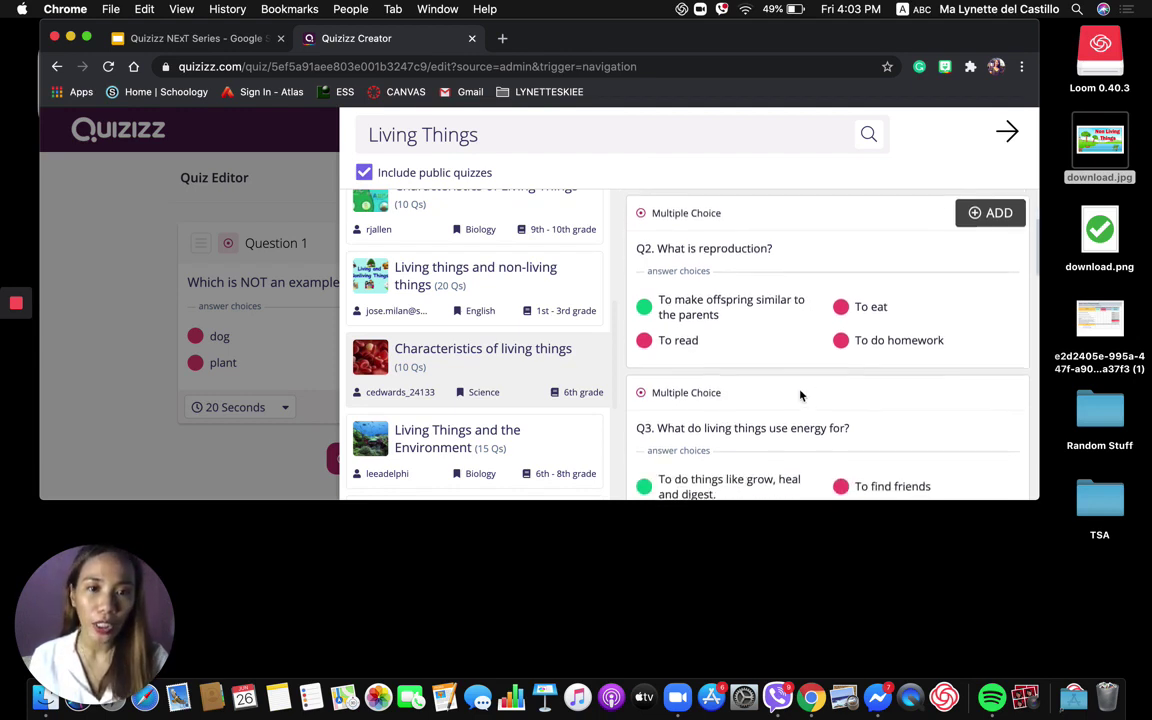
pyautogui.scroll(-1, 800, 394)
pyautogui.scroll(2, 800, 394)
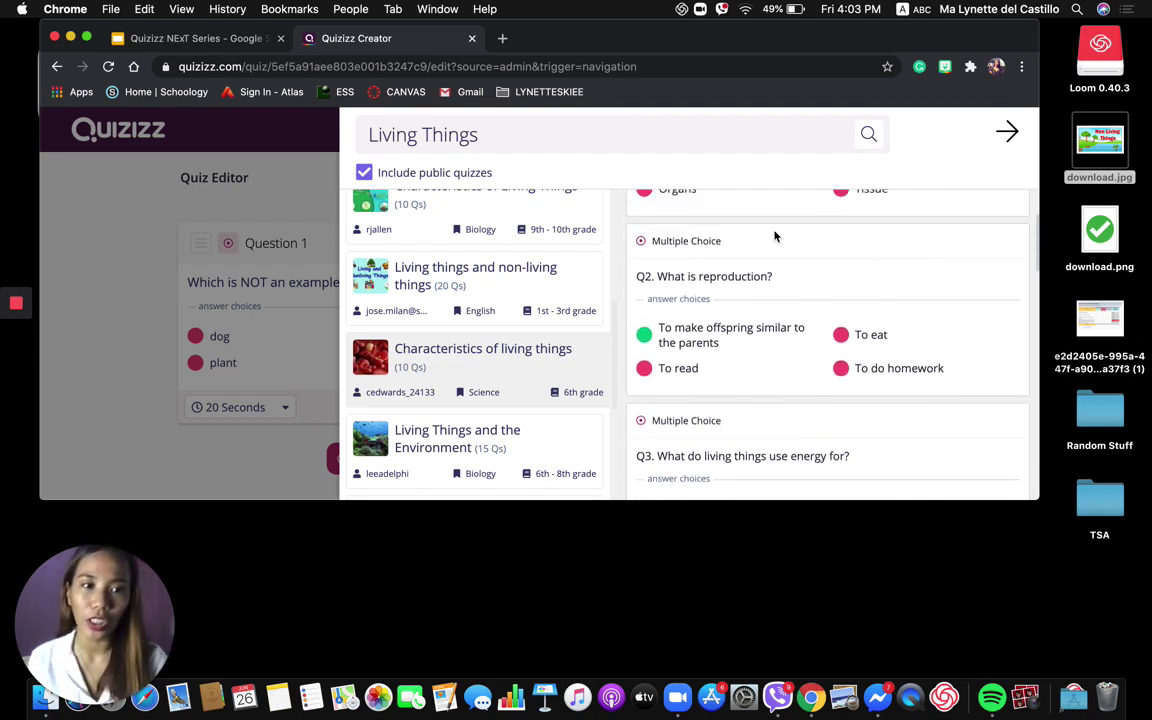
pyautogui.moveTo(788, 264)
pyautogui.scroll(1, 782, 270)
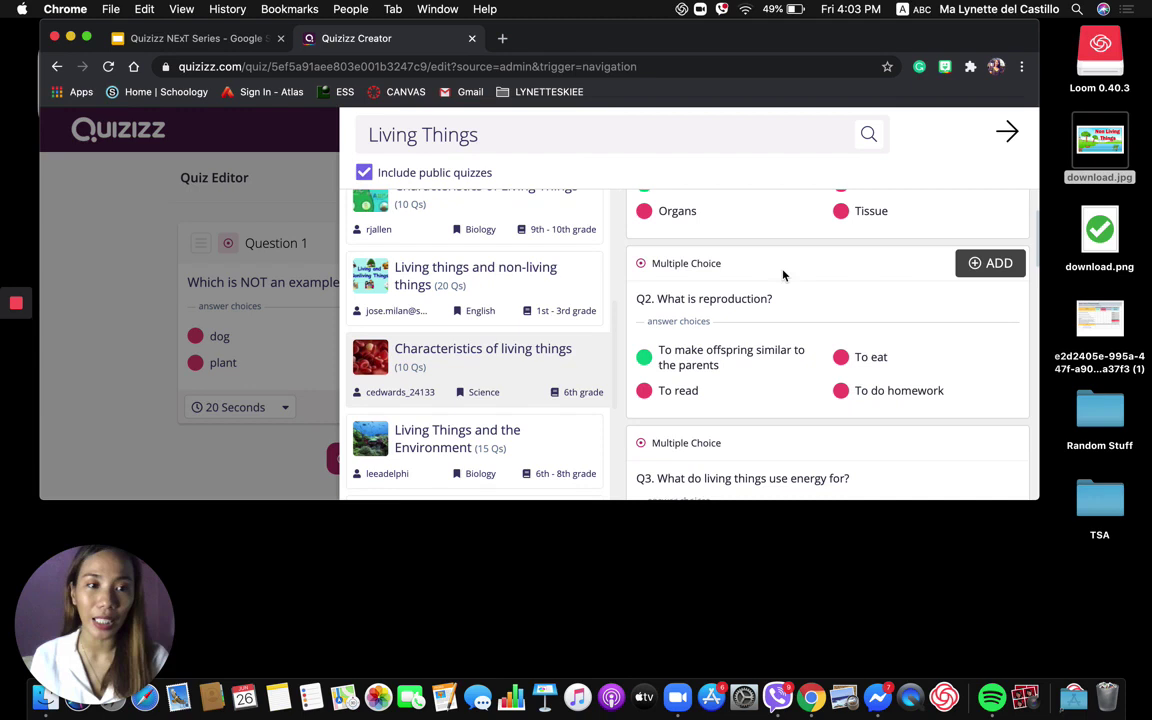
pyautogui.click(983, 263)
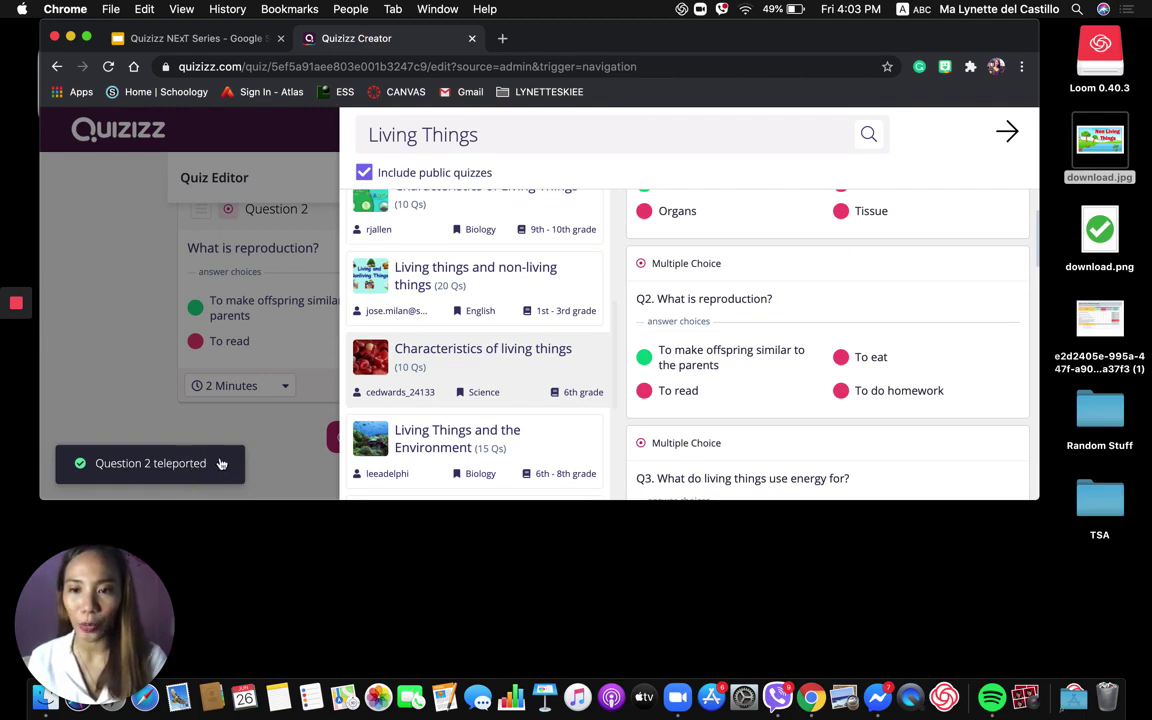
# Teleport the question "What do living things use energy for?" into the Living Things quiz and look through the questions that follow it
pyautogui.scroll(-5, 825, 403)
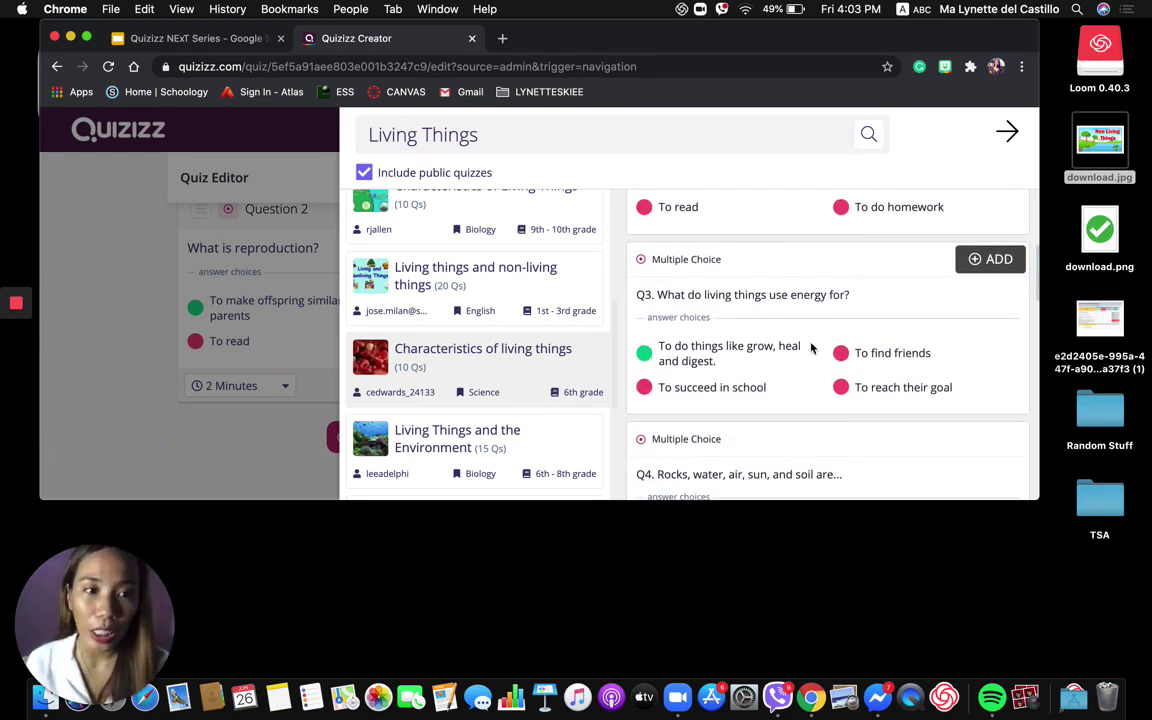
pyautogui.click(988, 260)
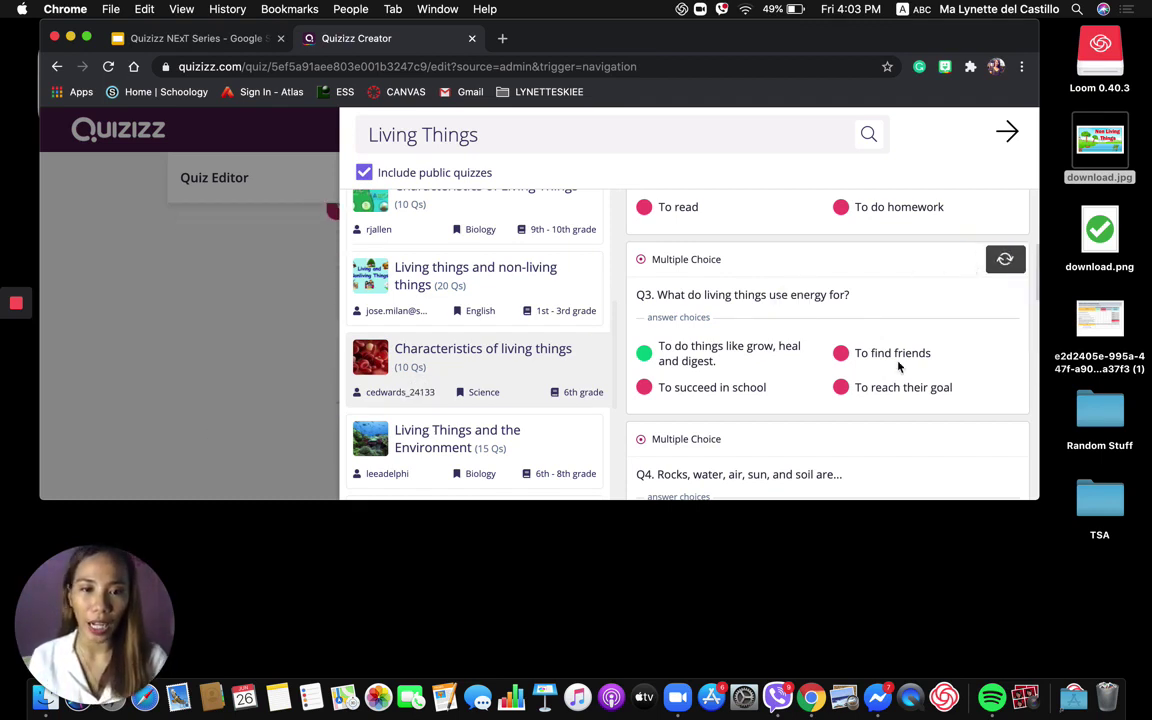
pyautogui.scroll(-3, 898, 367)
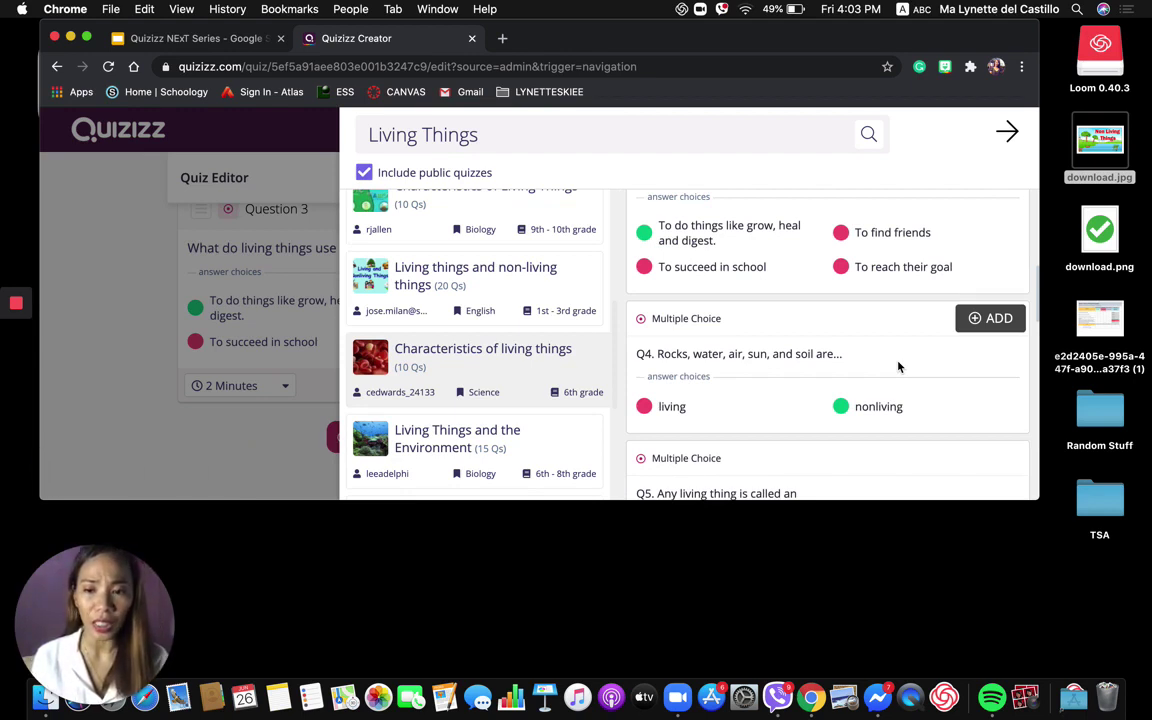
pyautogui.scroll(-6, 918, 406)
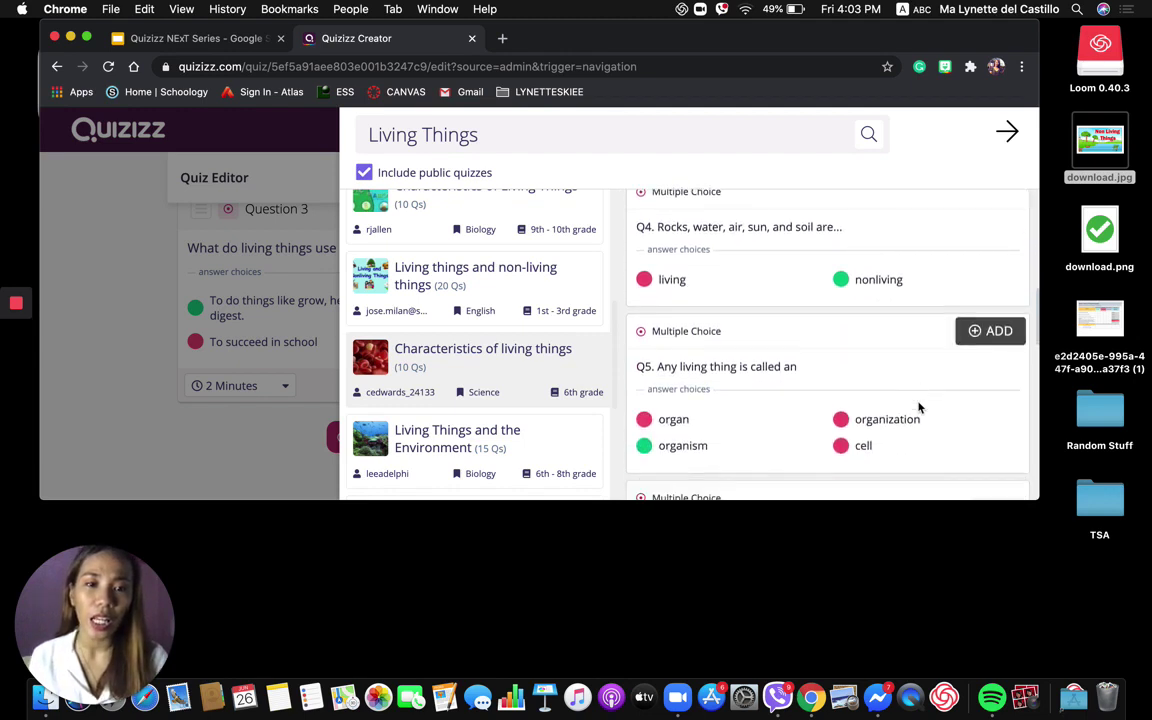
# Look through the questions and answer choices of the previewed 6th grade "Characteristics of living things" quiz, down to the last question
pyautogui.scroll(3, 918, 406)
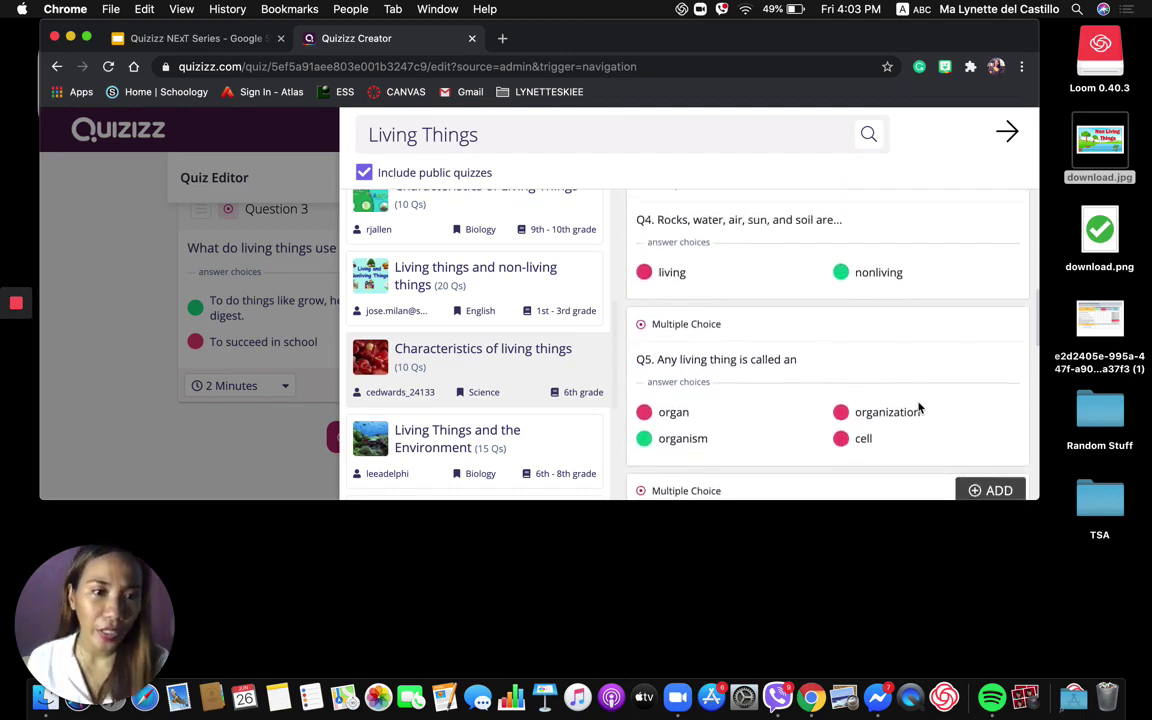
pyautogui.scroll(-1, 918, 406)
pyautogui.scroll(2, 918, 406)
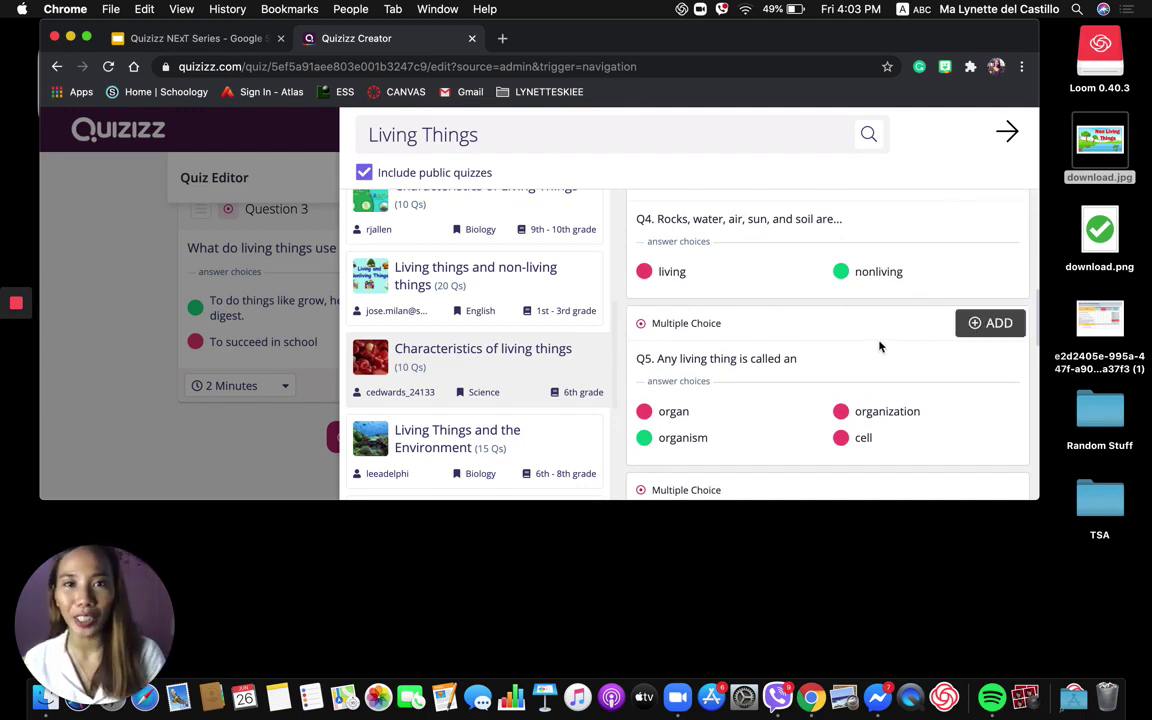
pyautogui.scroll(5, 828, 351)
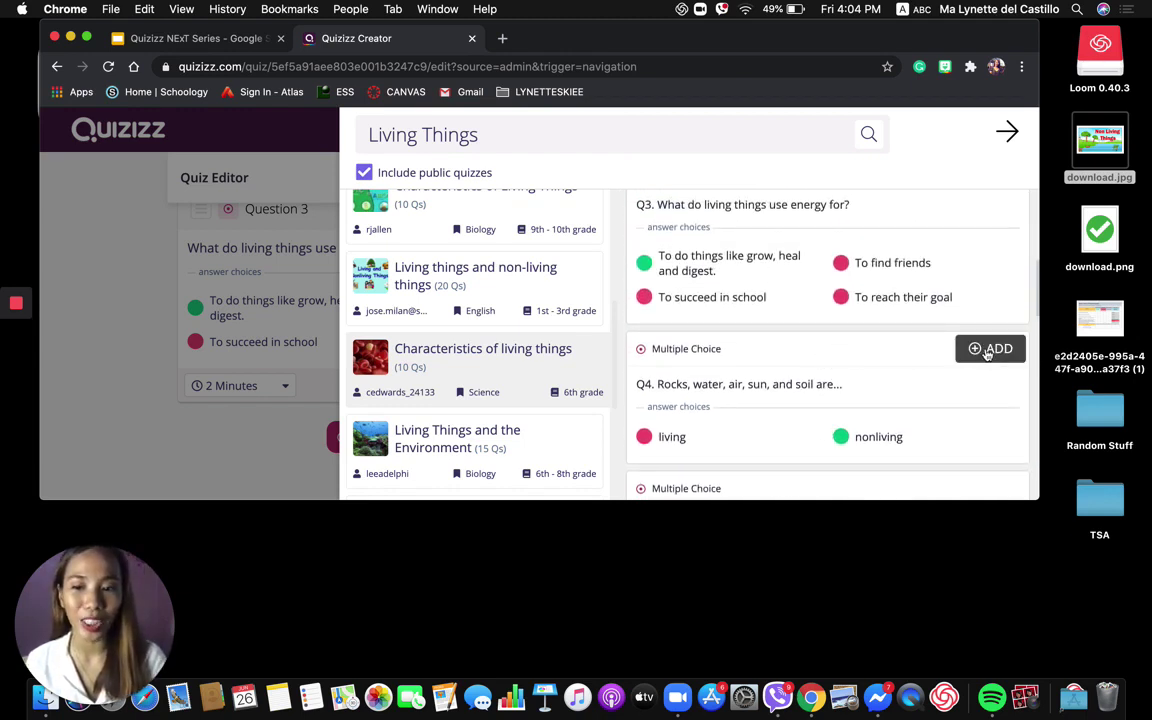
pyautogui.scroll(6, 878, 341)
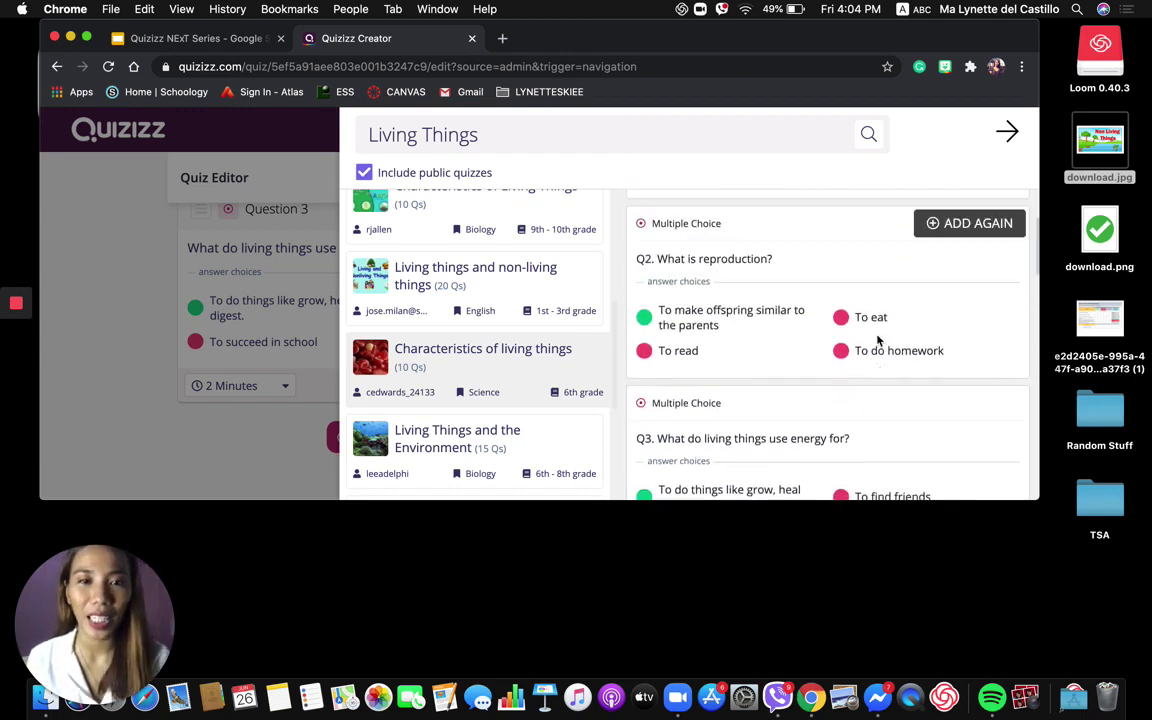
pyautogui.scroll(2, 878, 341)
pyautogui.scroll(-20, 878, 341)
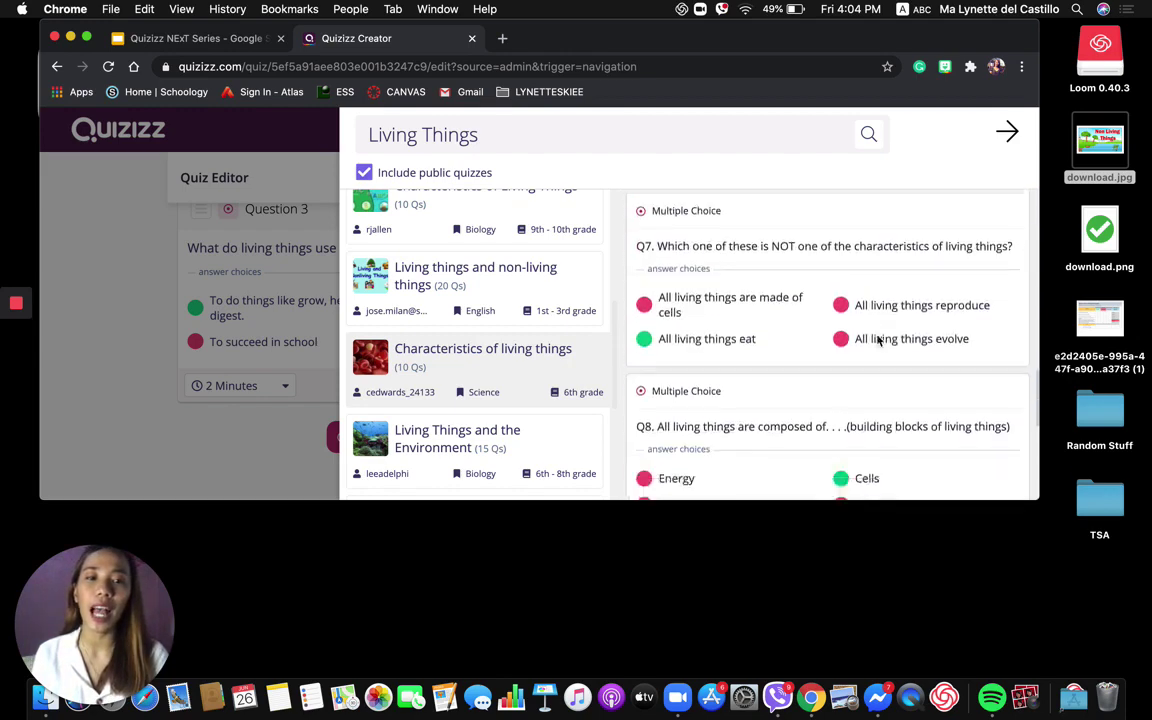
pyautogui.scroll(-10, 877, 335)
# Preview the 7th grade Biology quiz "Characteristics of Living Things" and teleport its question "All living organisms are made up of ____."
pyautogui.scroll(6, 411, 327)
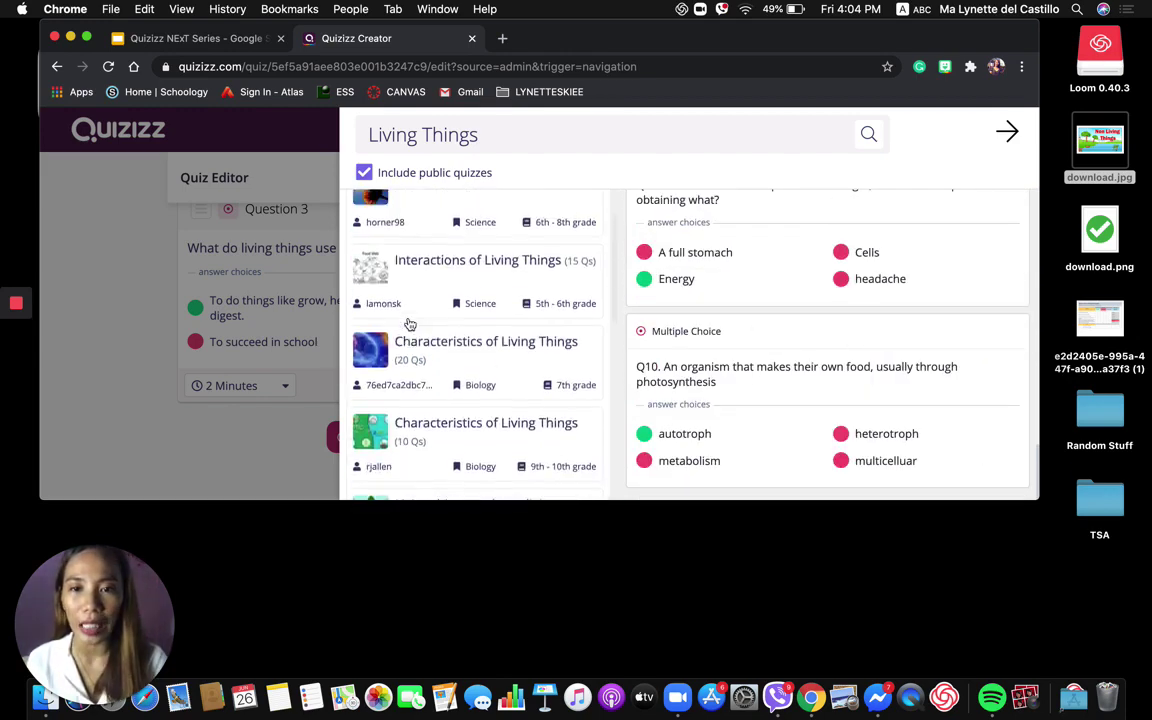
pyautogui.scroll(2, 408, 324)
pyautogui.scroll(-3, 404, 327)
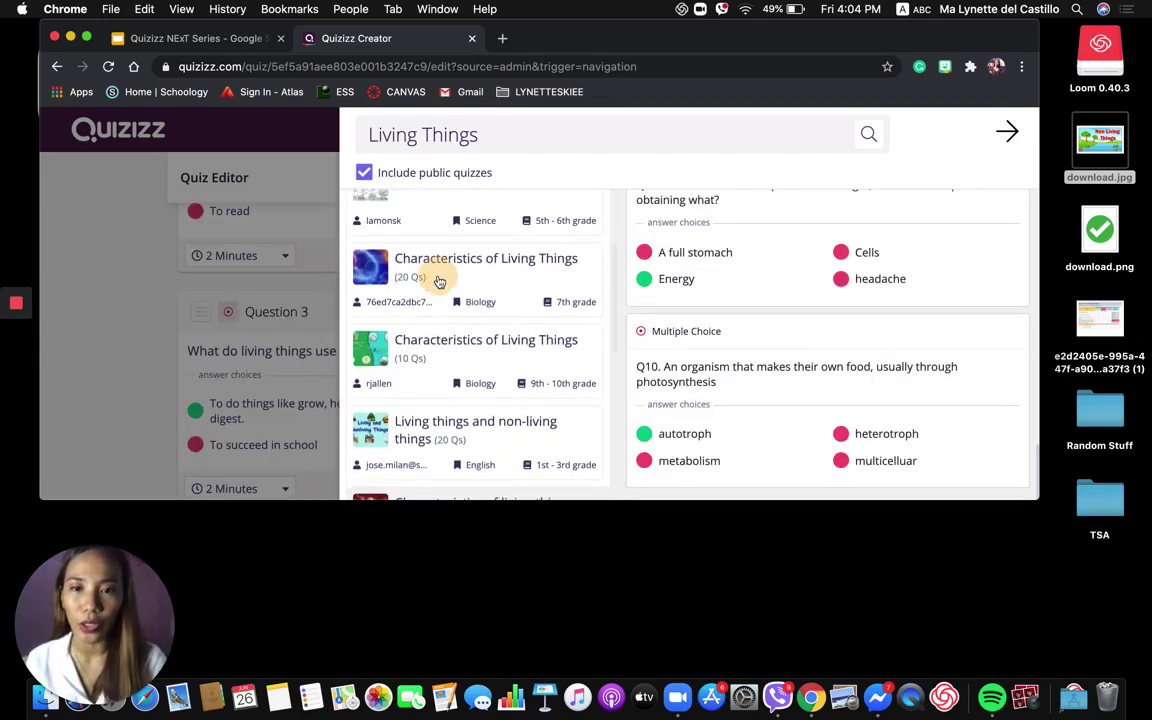
pyautogui.click(439, 281)
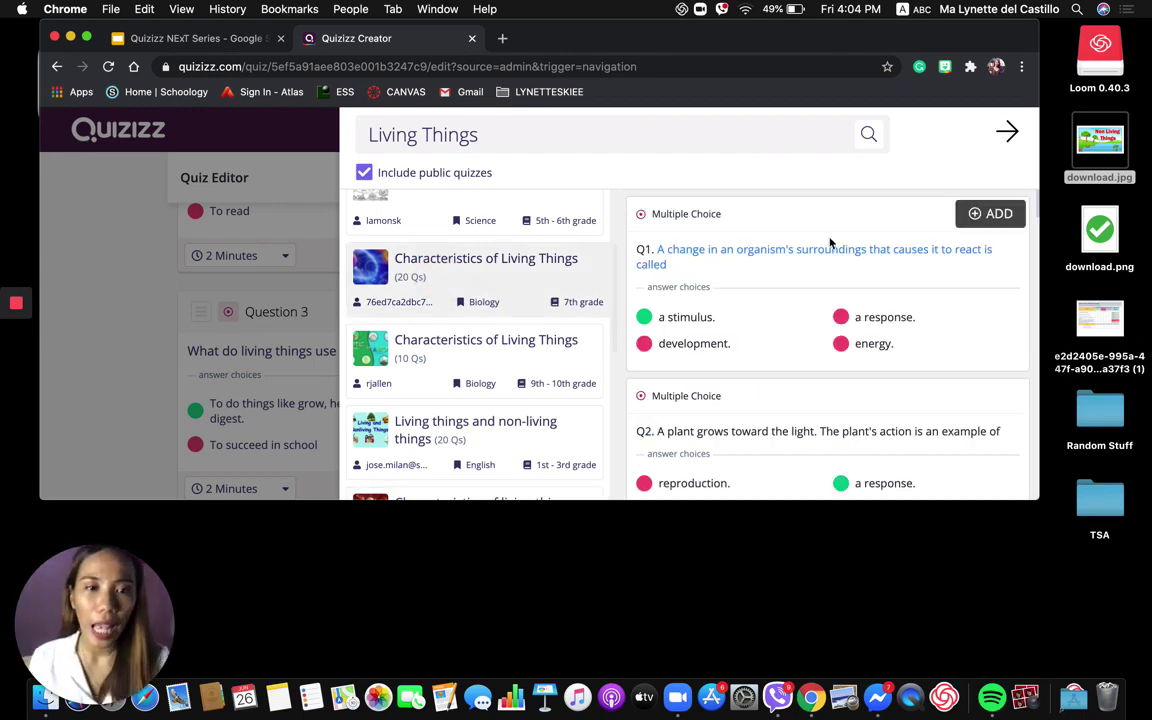
pyautogui.scroll(-4, 801, 396)
pyautogui.scroll(-4, 802, 398)
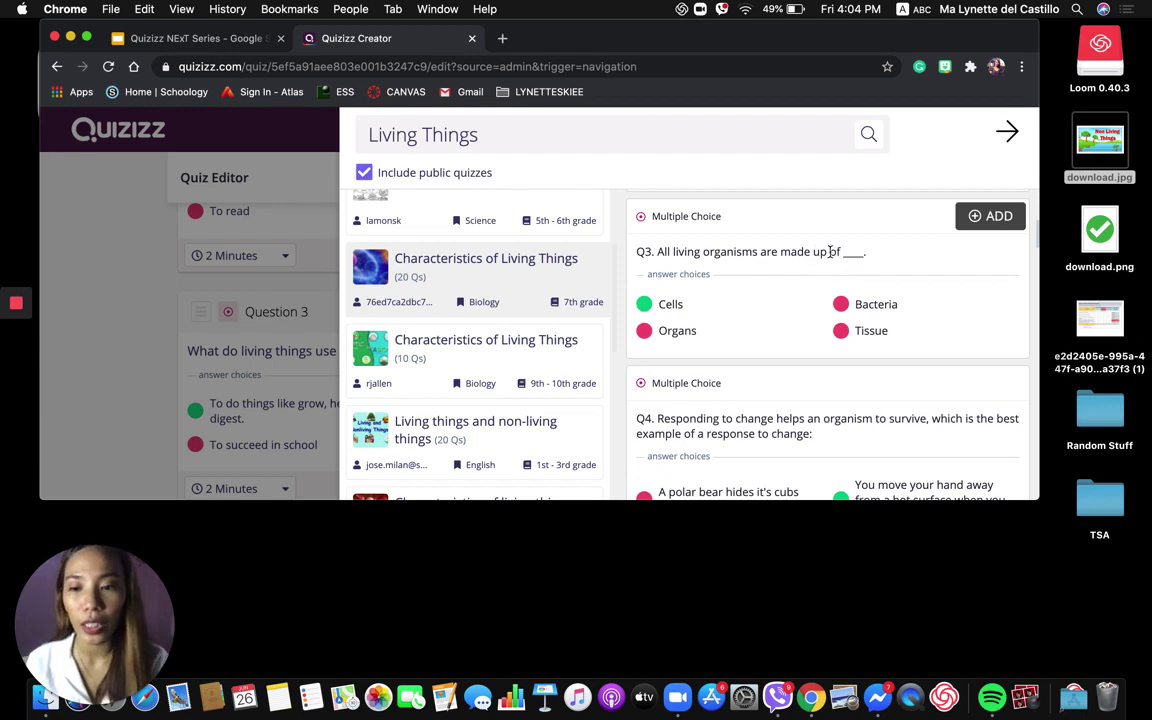
pyautogui.click(985, 218)
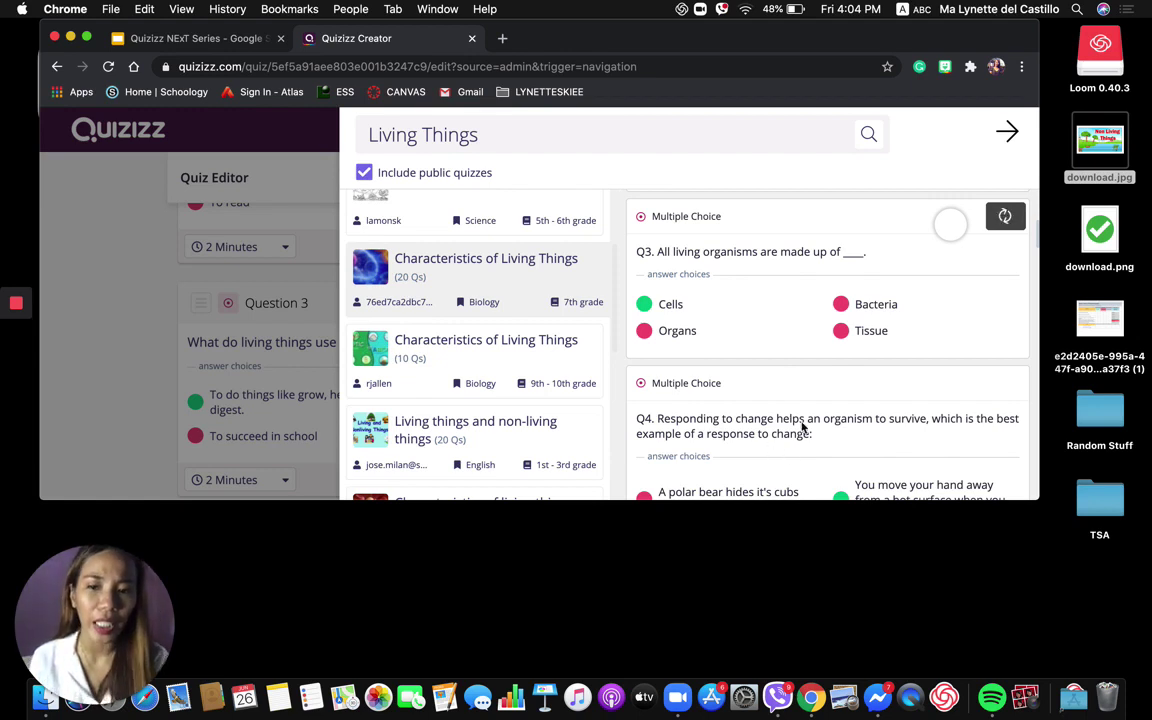
# Teleport the question "What are one of the examples living things respond to?" from the same Biology quiz and close Teleport
pyautogui.scroll(-5, 805, 425)
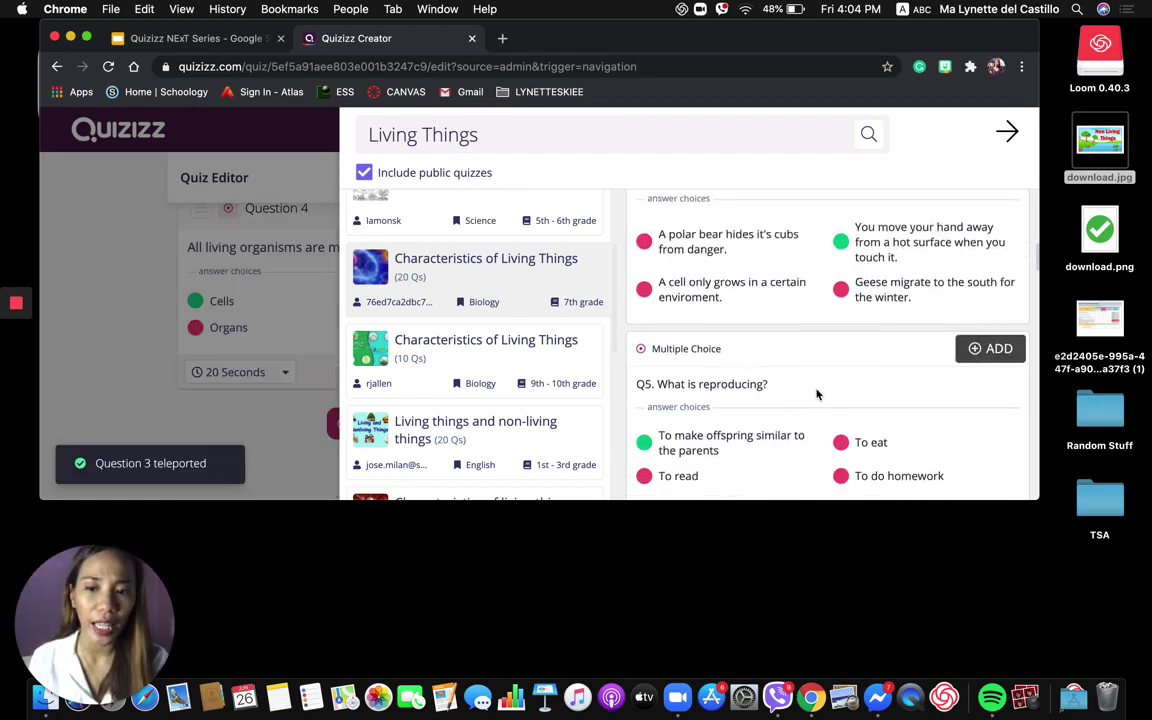
pyautogui.scroll(-8, 816, 395)
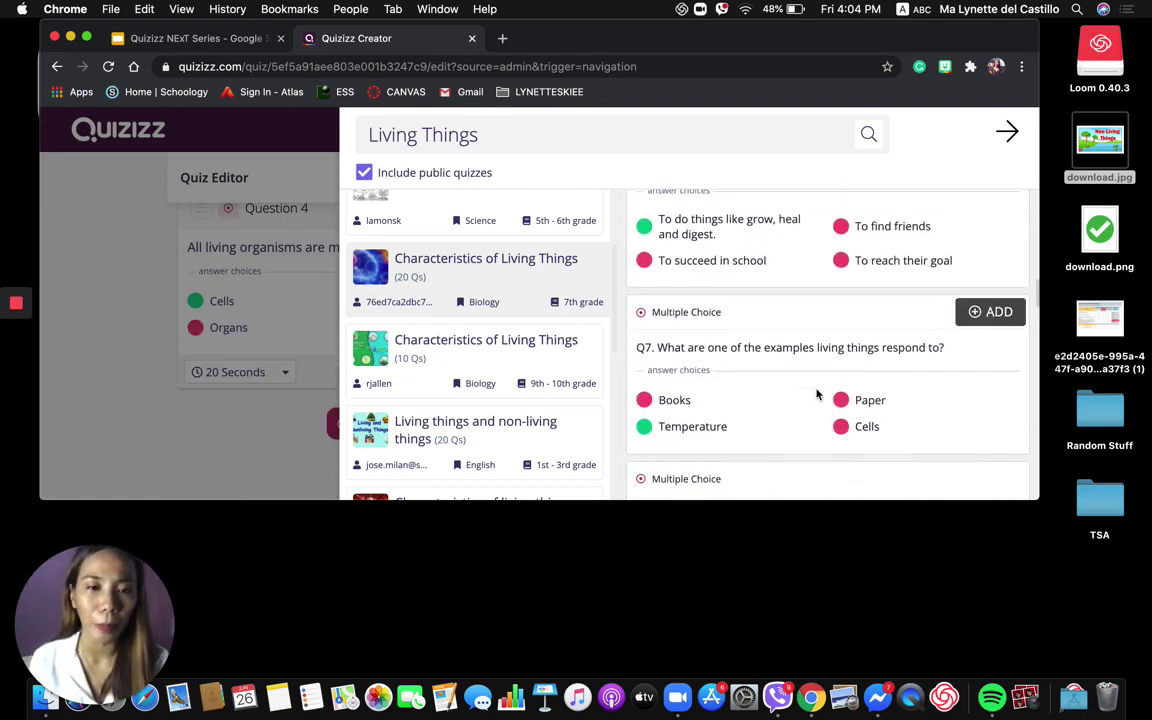
pyautogui.scroll(-2, 816, 395)
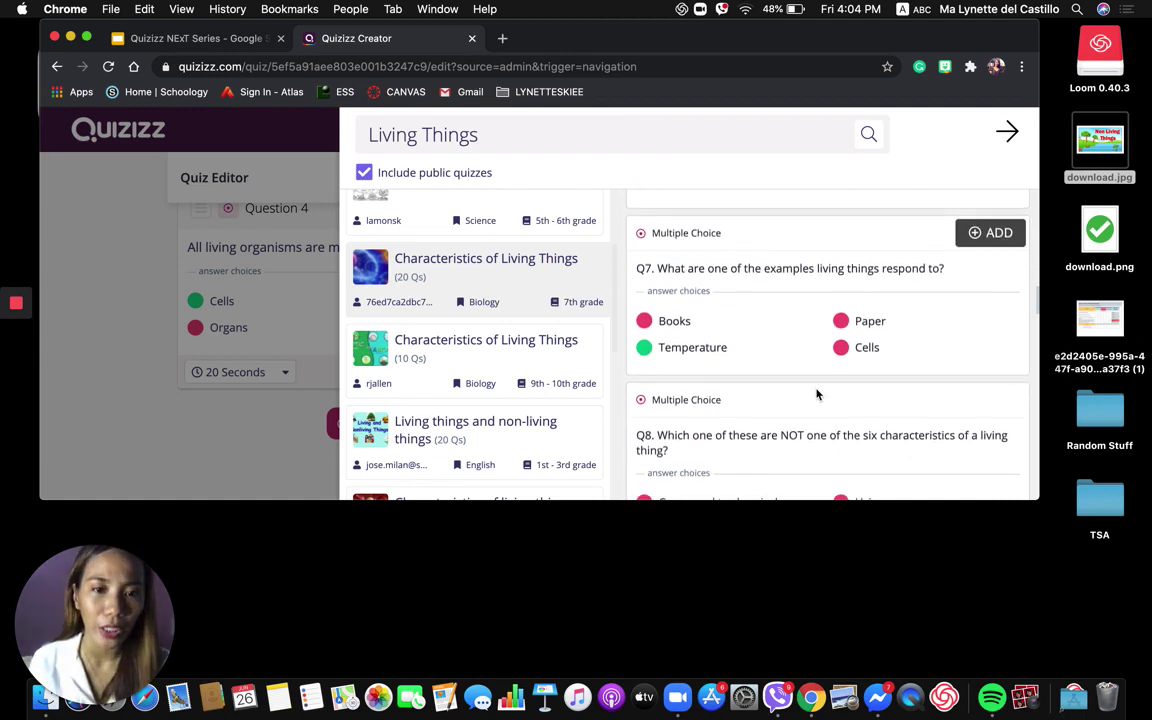
pyautogui.click(990, 235)
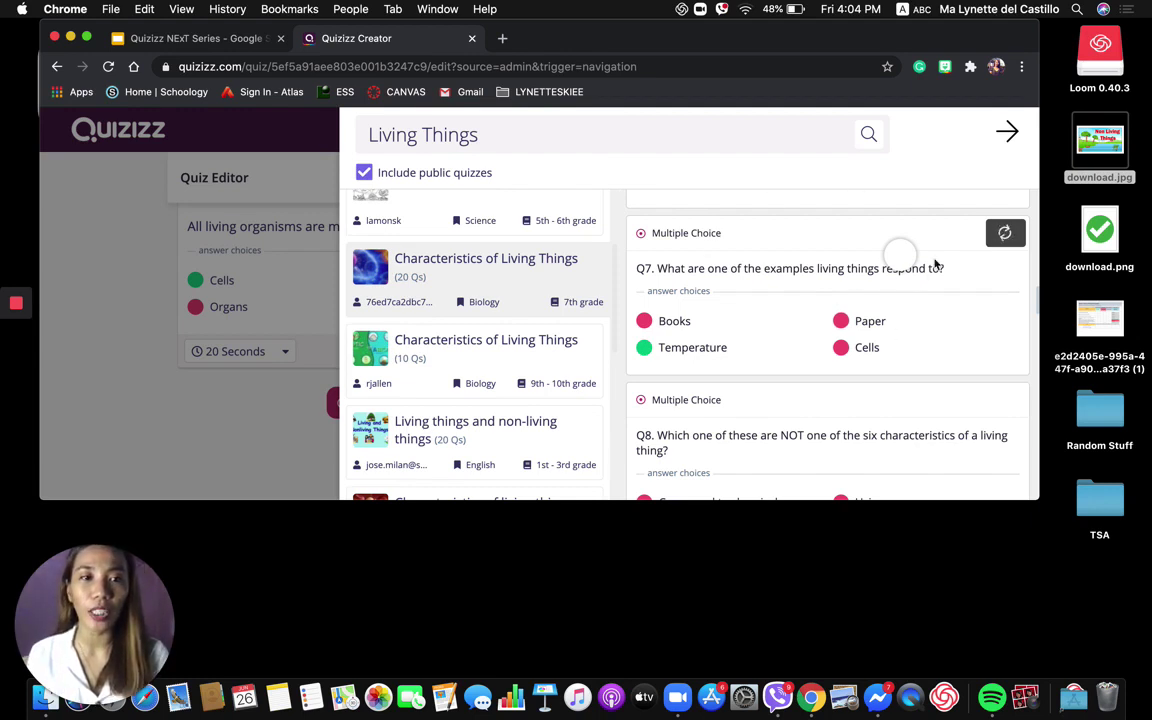
pyautogui.click(1007, 135)
# Review all the original and teleported questions now in the Living Things quiz
pyautogui.scroll(-1, 602, 354)
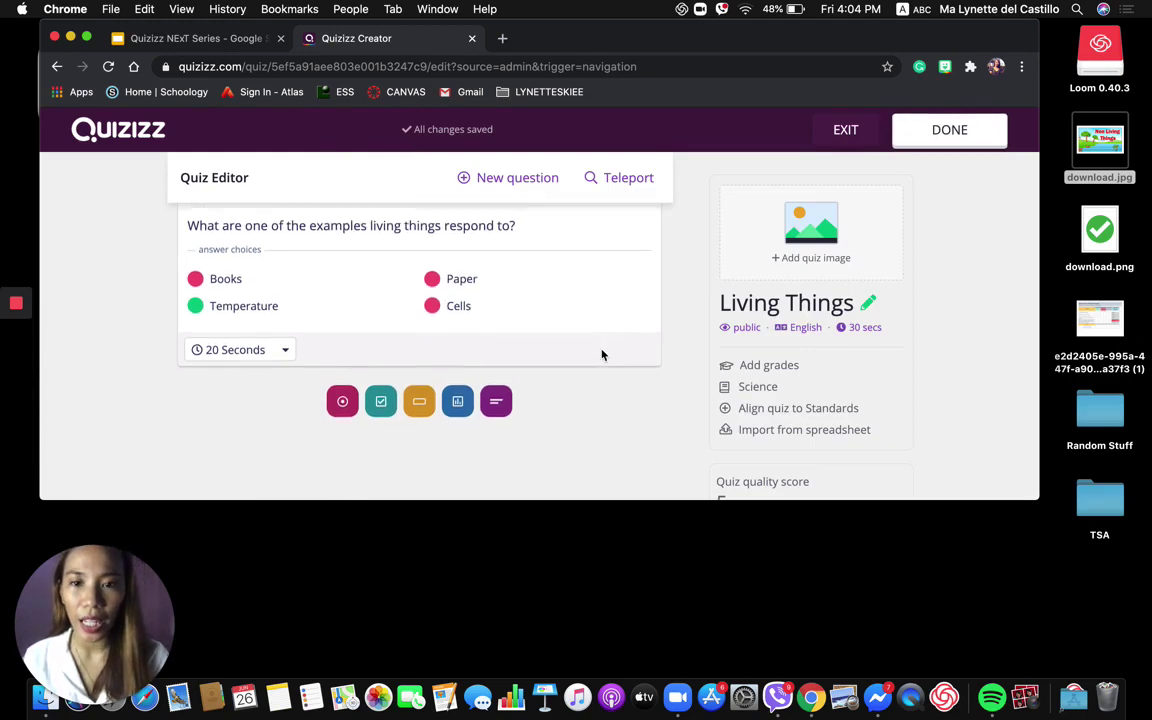
pyautogui.scroll(15, 602, 354)
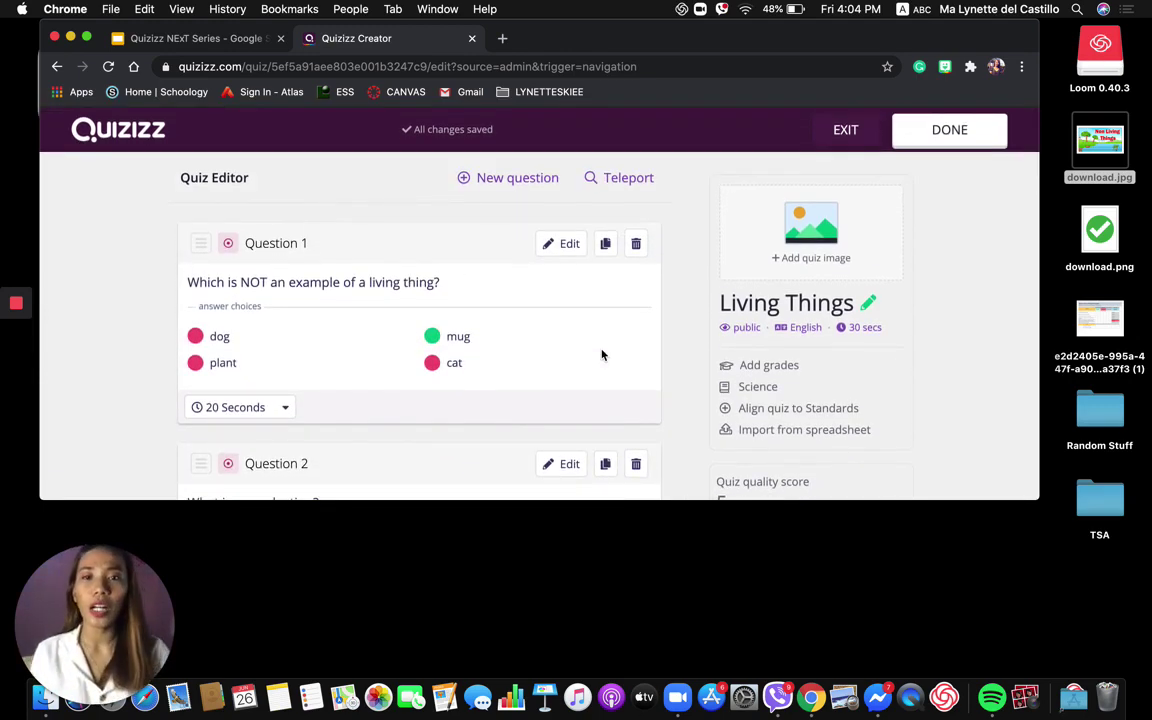
pyautogui.scroll(-8, 560, 377)
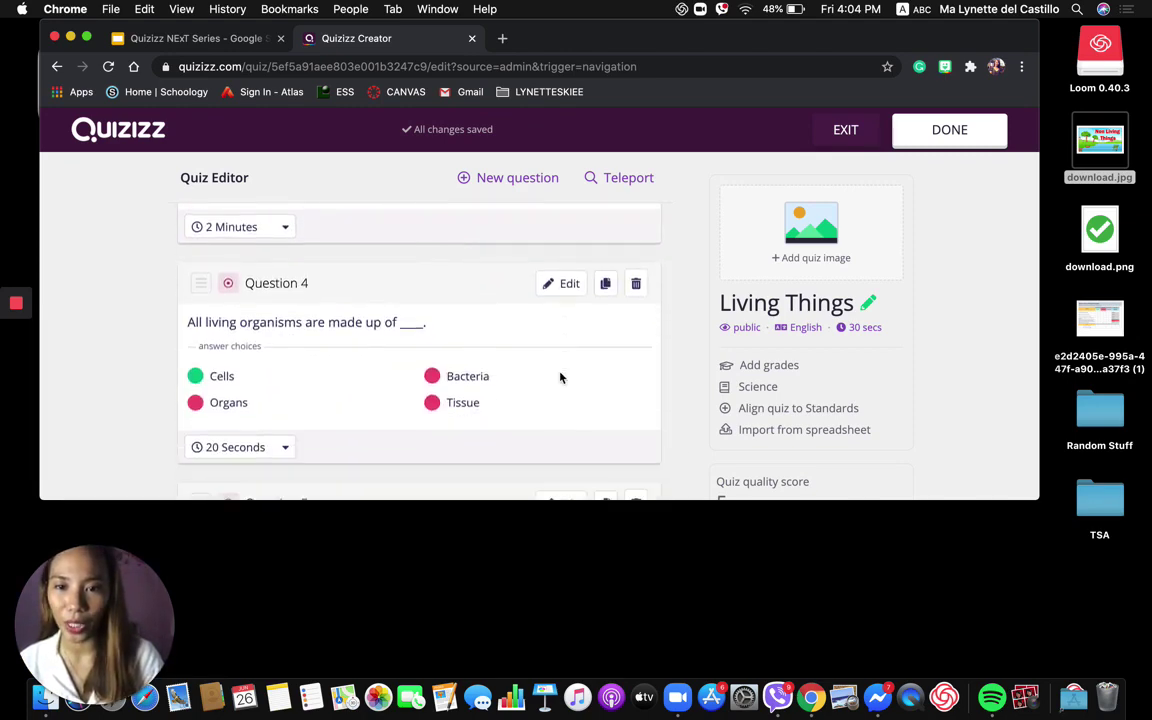
pyautogui.scroll(-5, 560, 377)
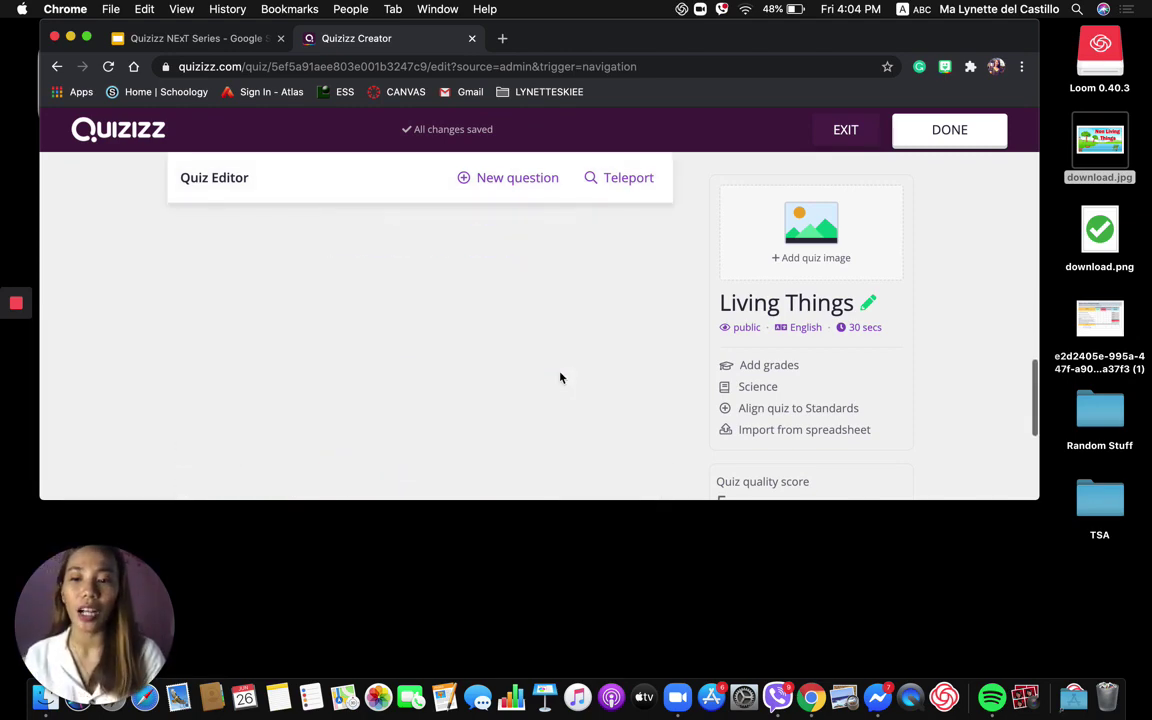
pyautogui.scroll(12, 560, 377)
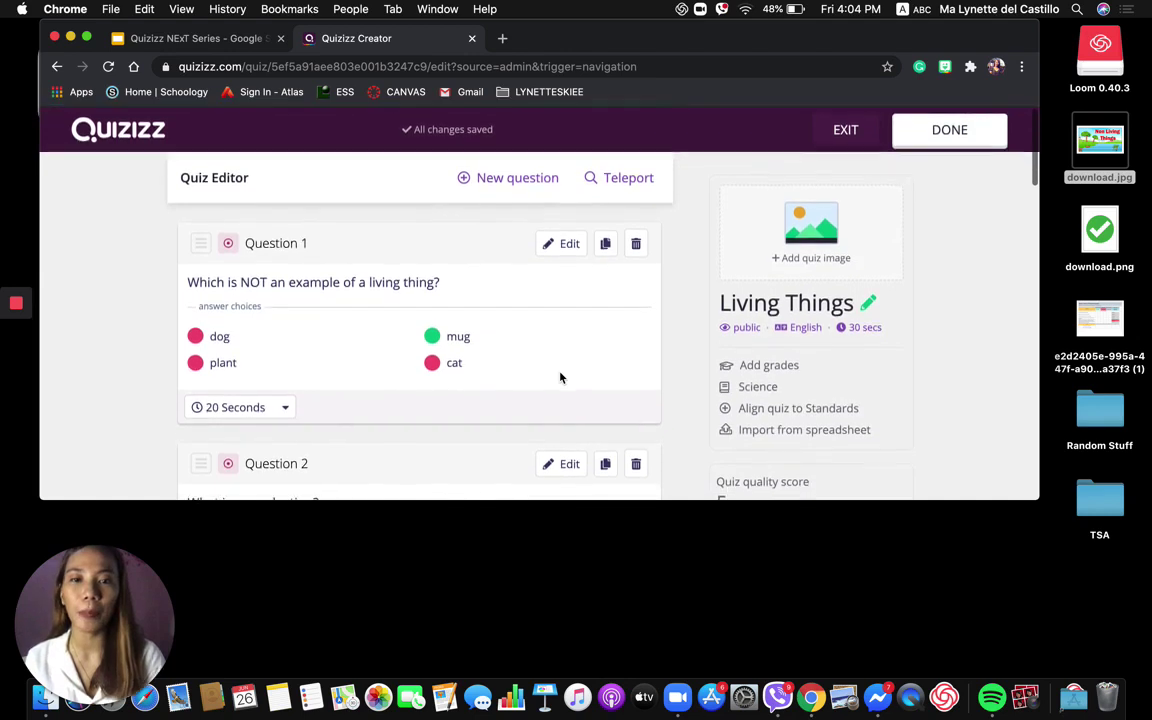
# Finish the Living Things quiz, set its grade range from 2nd to 2nd, and save the quiz details in English with public visibility
pyautogui.click(950, 135)
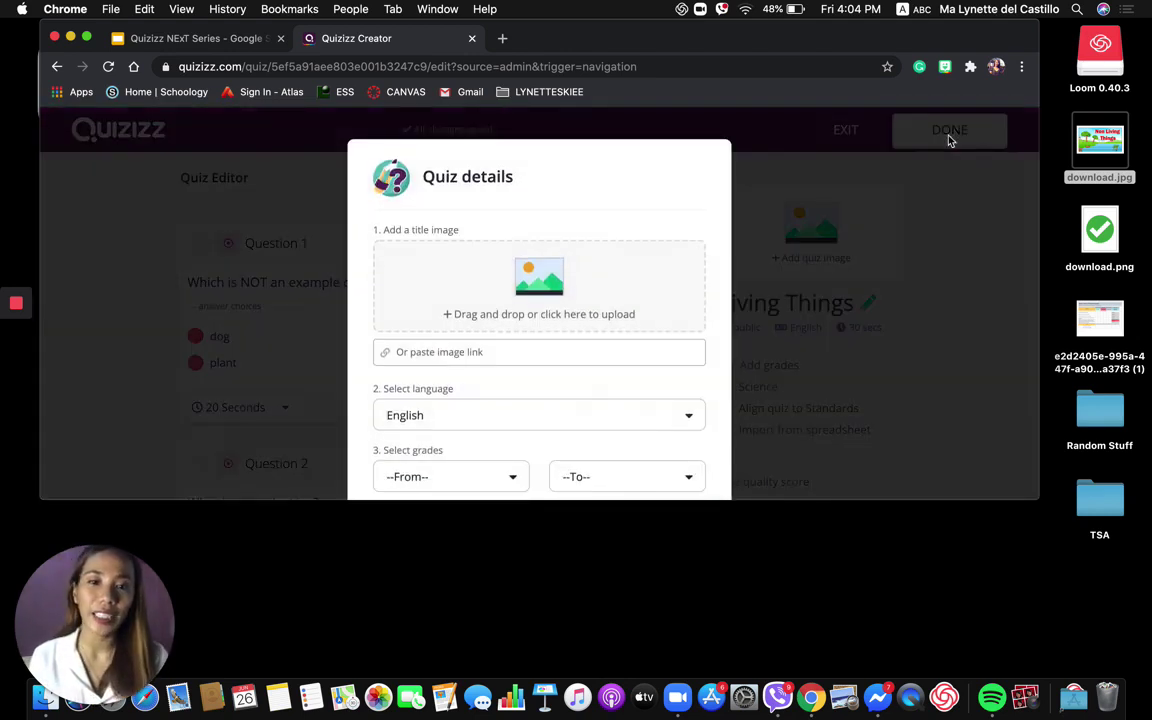
pyautogui.scroll(-2, 560, 303)
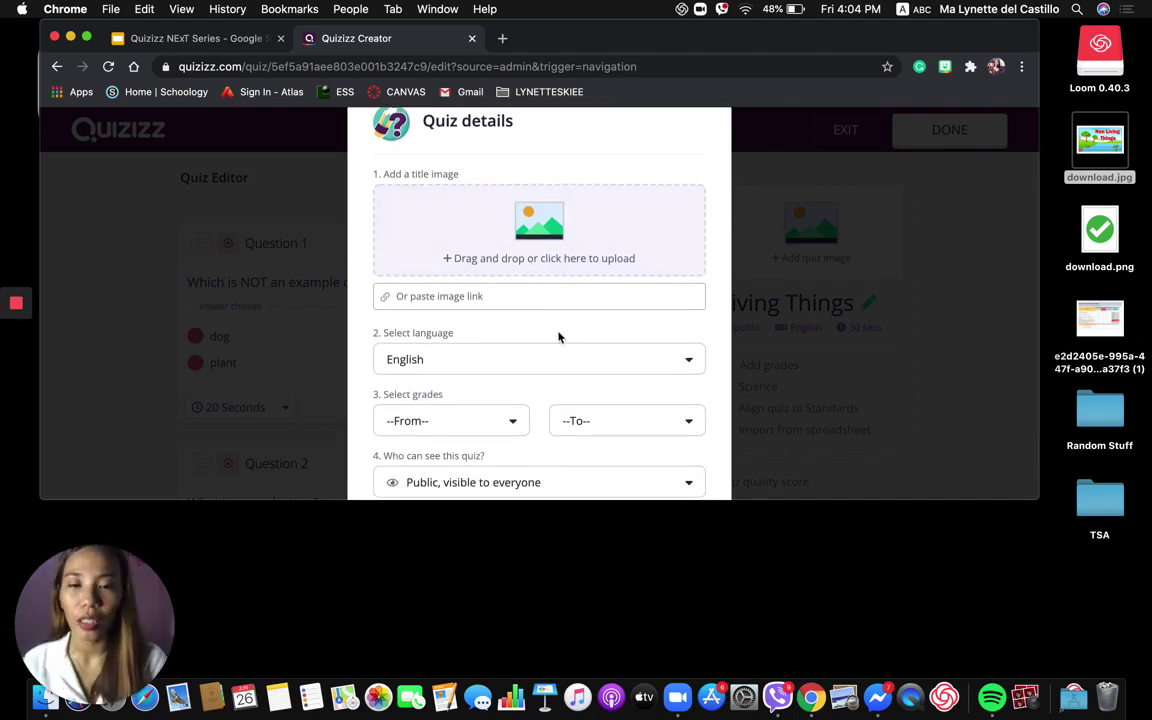
pyautogui.scroll(-3, 545, 320)
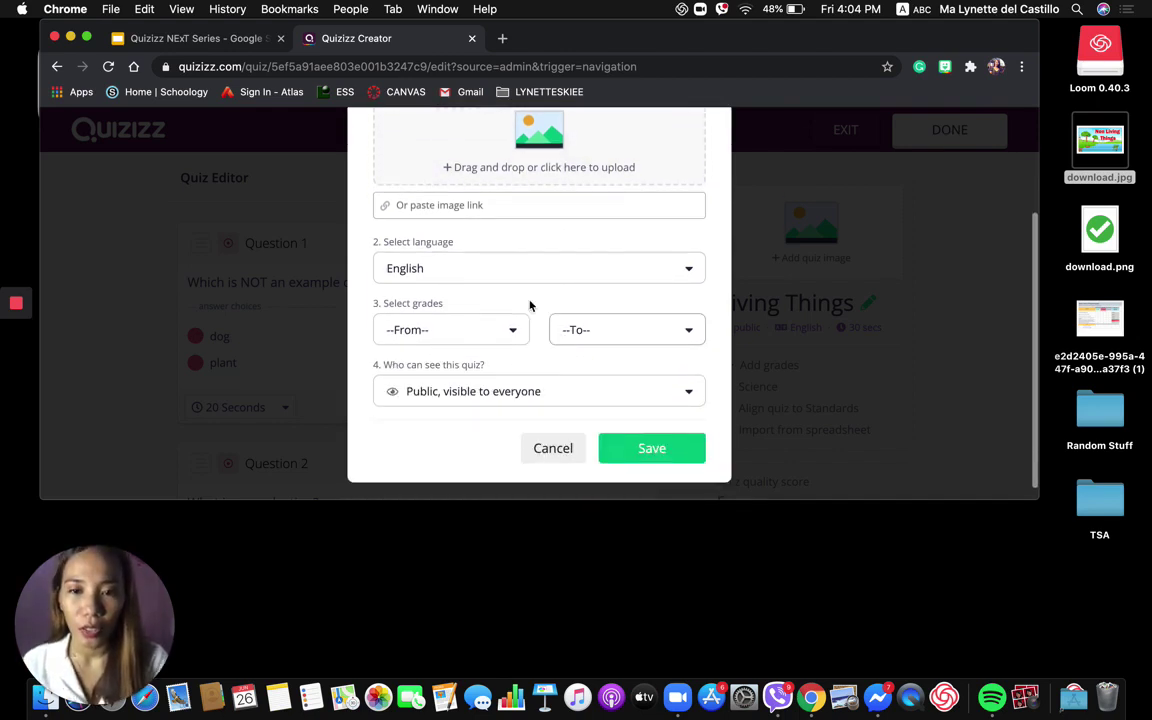
pyautogui.click(437, 268)
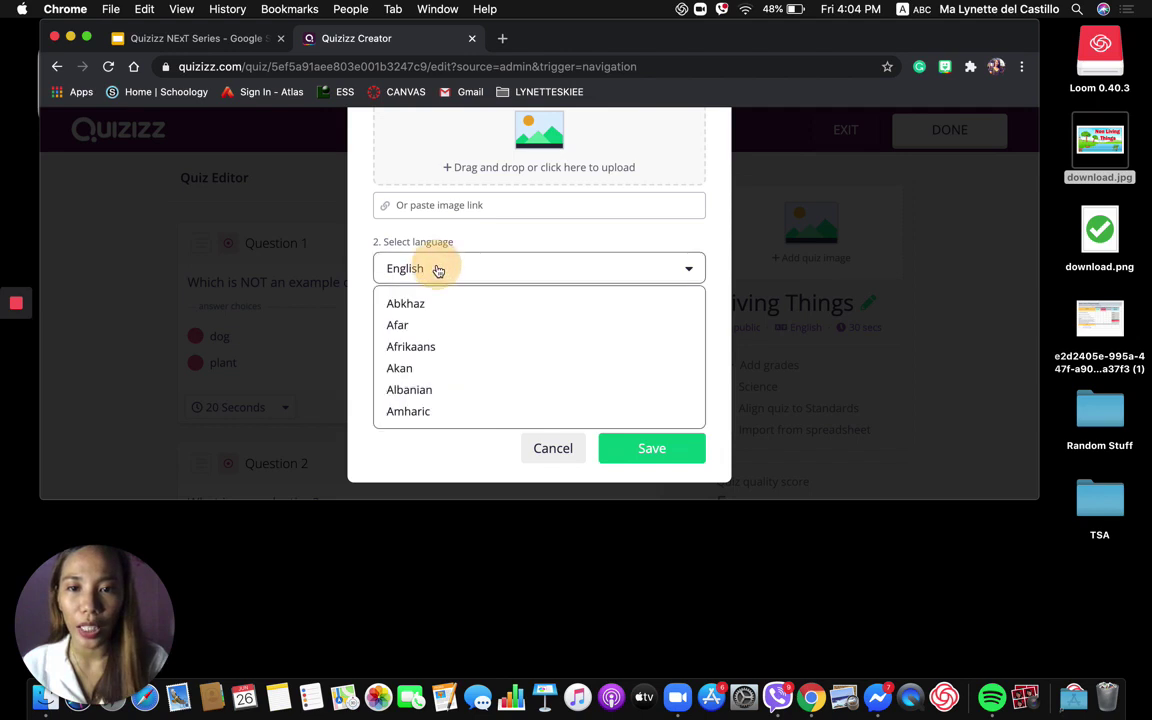
pyautogui.click(690, 270)
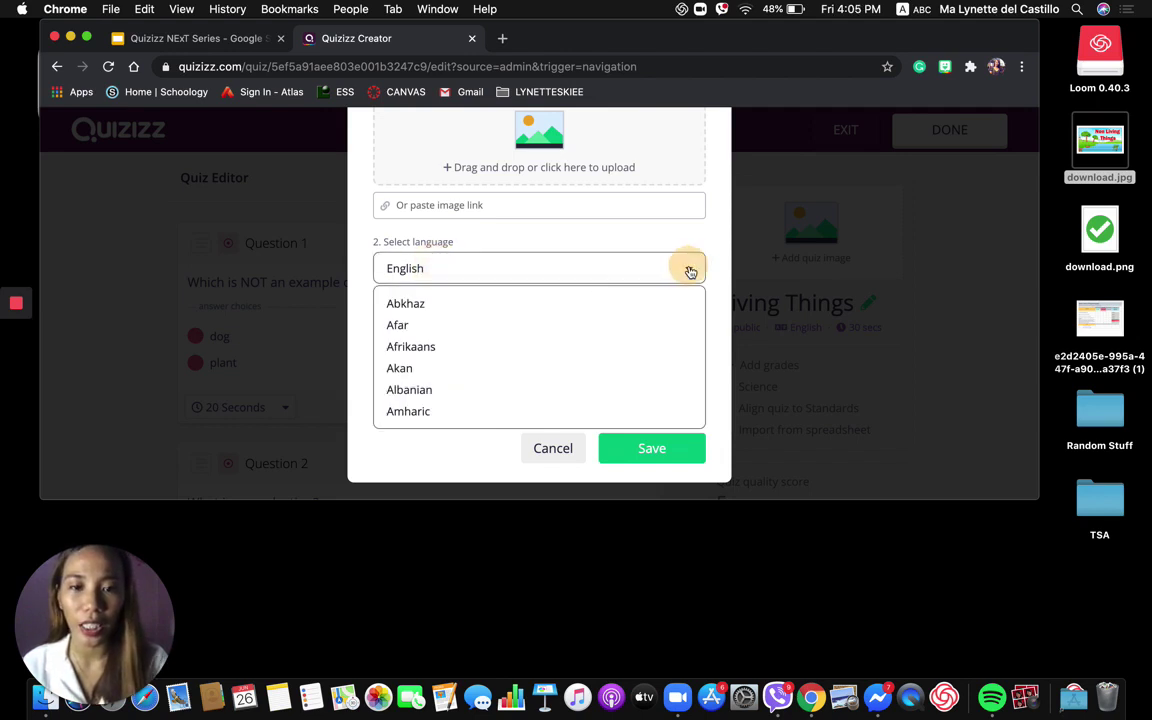
pyautogui.click(643, 457)
pyautogui.click(498, 335)
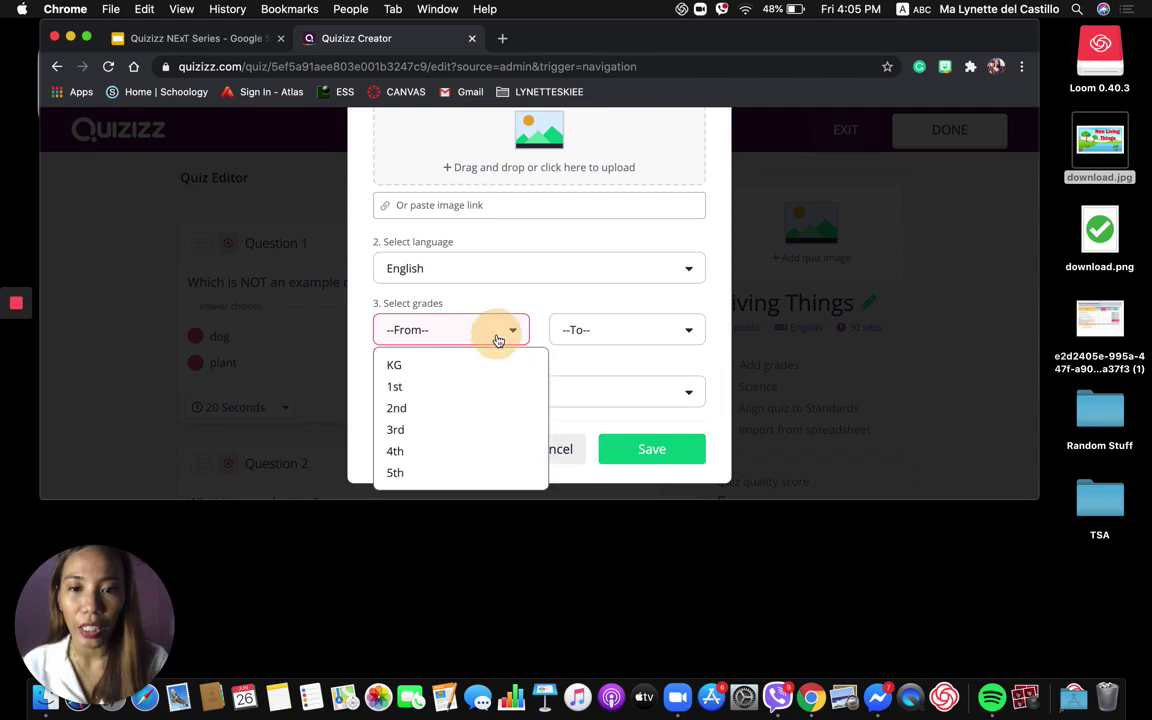
pyautogui.scroll(-1, 478, 432)
pyautogui.click(458, 397)
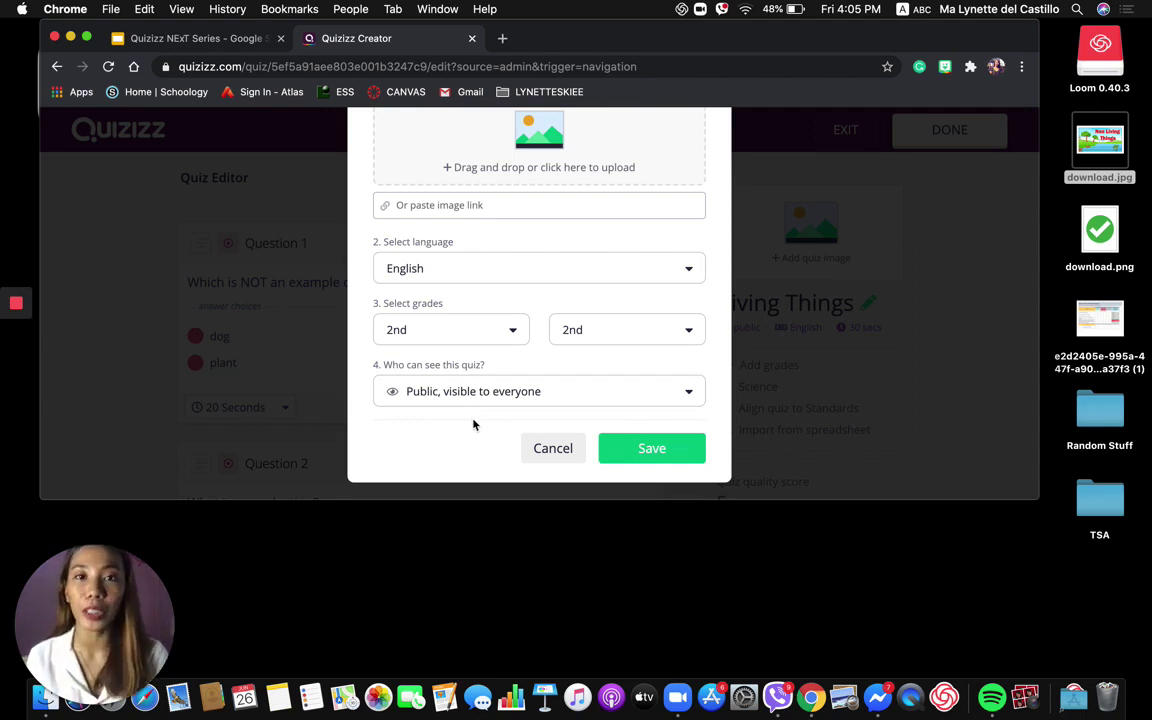
pyautogui.click(641, 452)
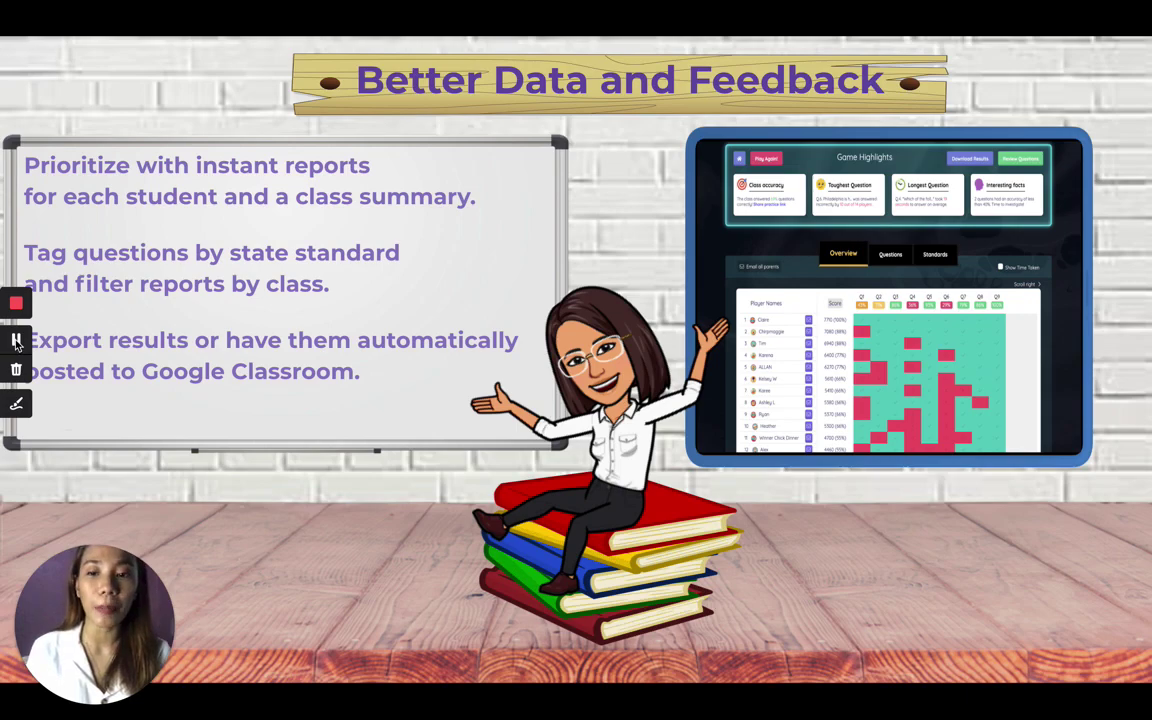
pyautogui.click(16, 342)
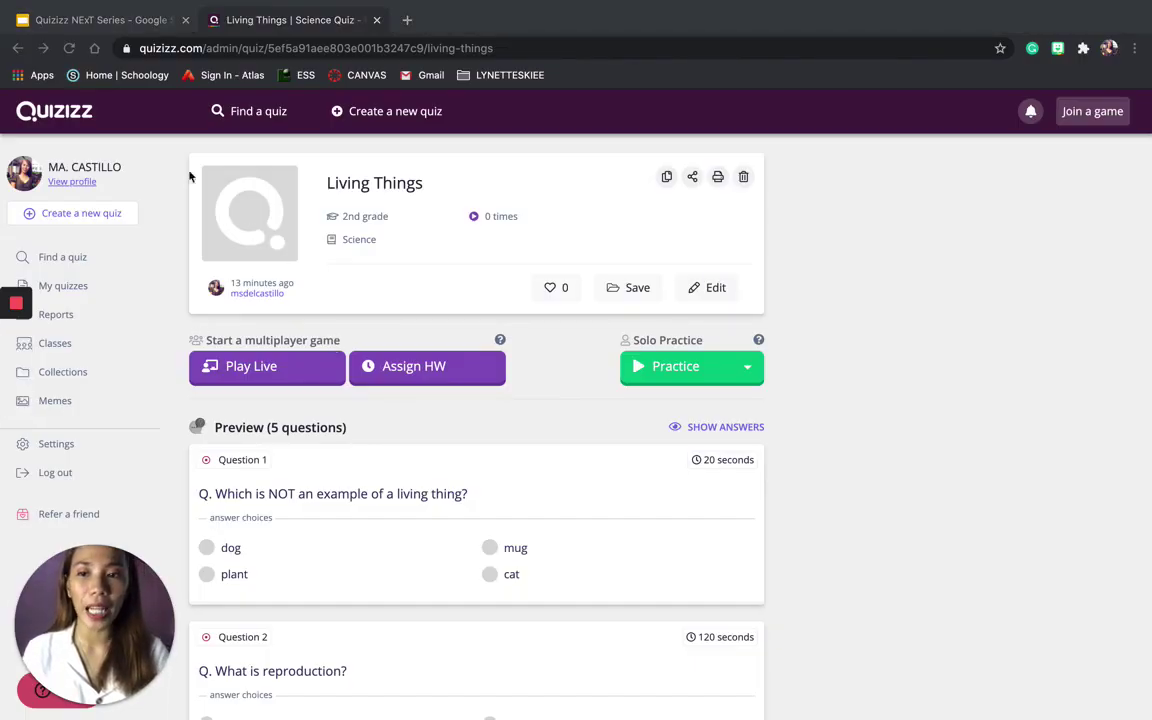
# Find the "Google Classroom - Students!" quiz among the reports and open its report
pyautogui.click(56, 317)
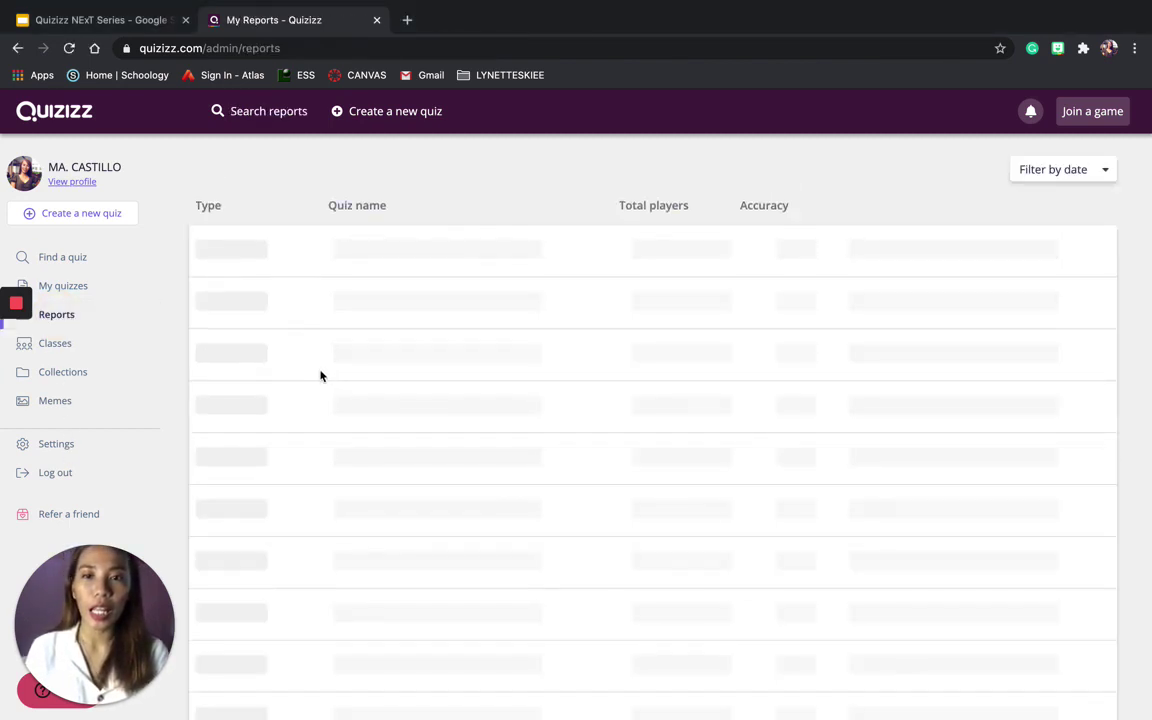
pyautogui.scroll(-2, 551, 455)
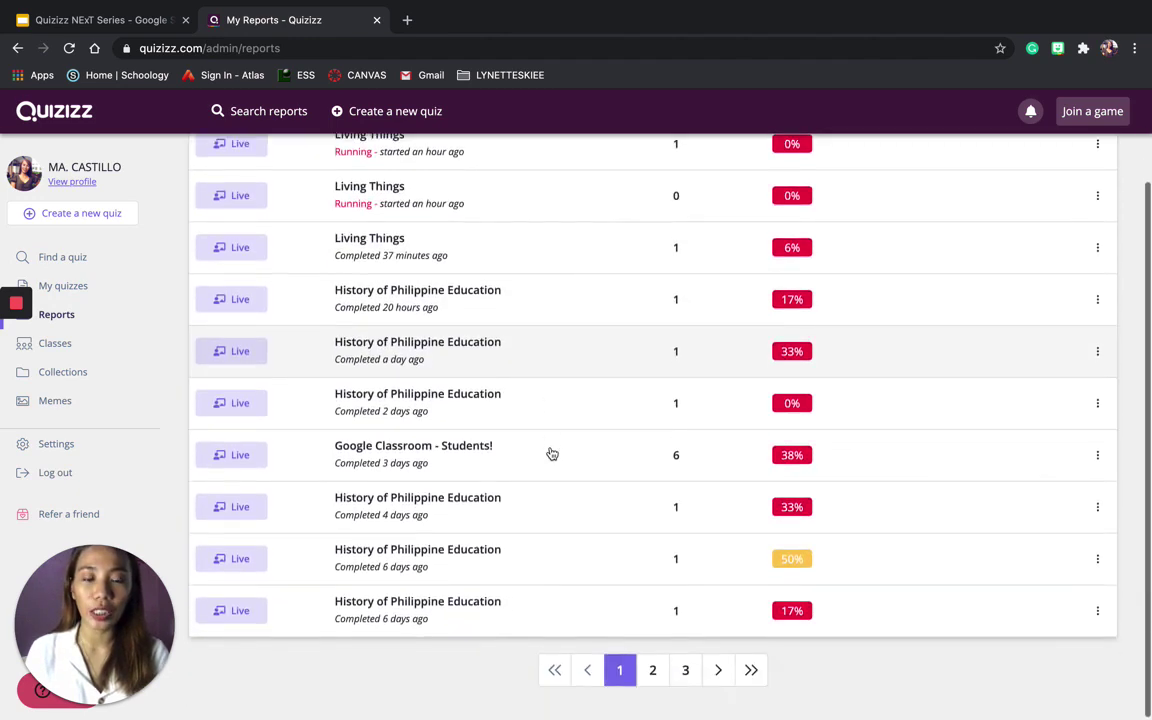
pyautogui.scroll(1, 472, 218)
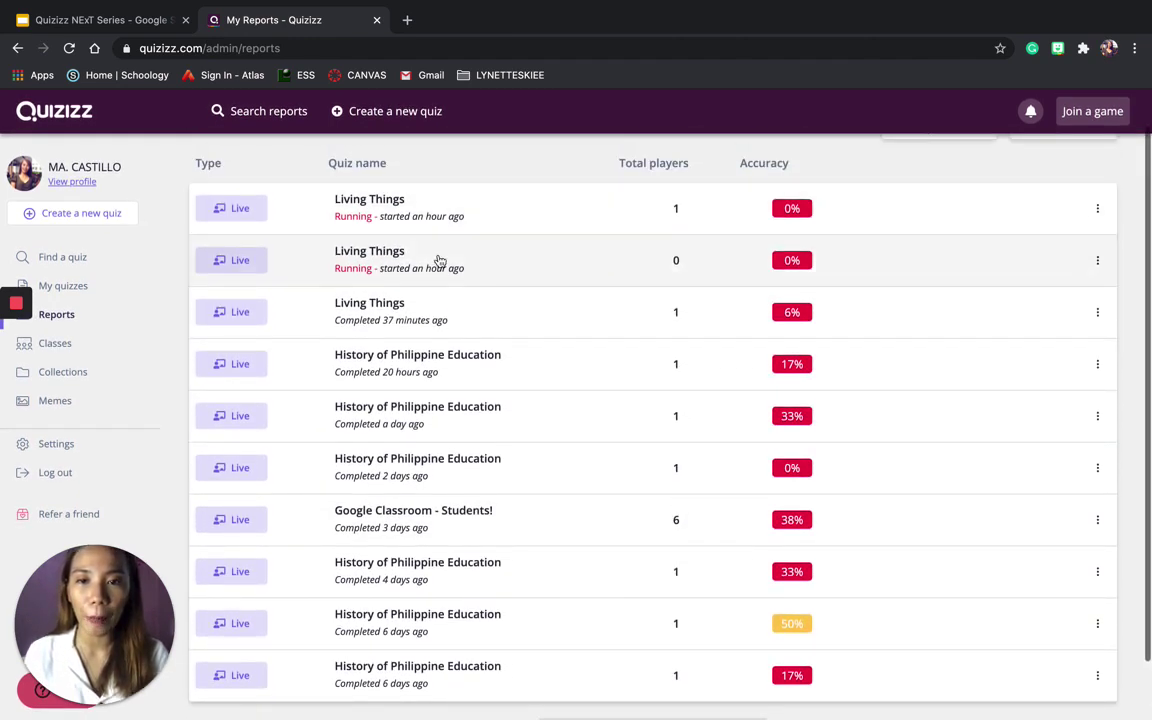
pyautogui.click(417, 520)
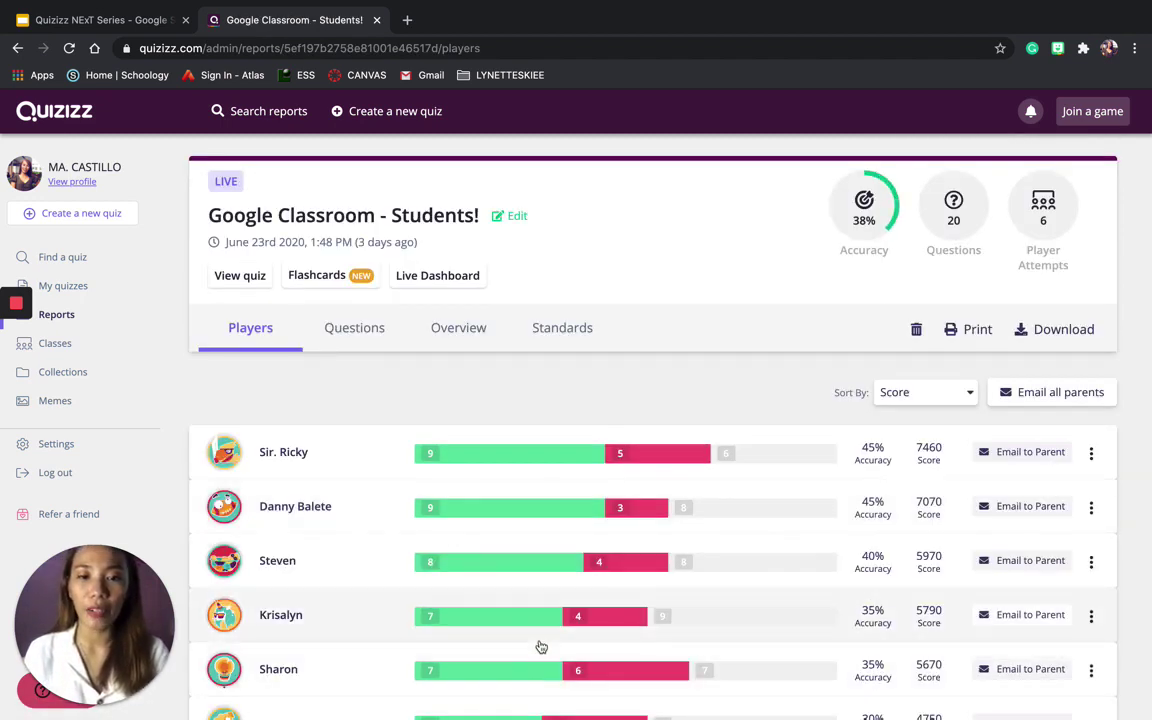
# Open the top-scoring player's individual report and examine their answer and response time for each question
pyautogui.scroll(-2, 540, 645)
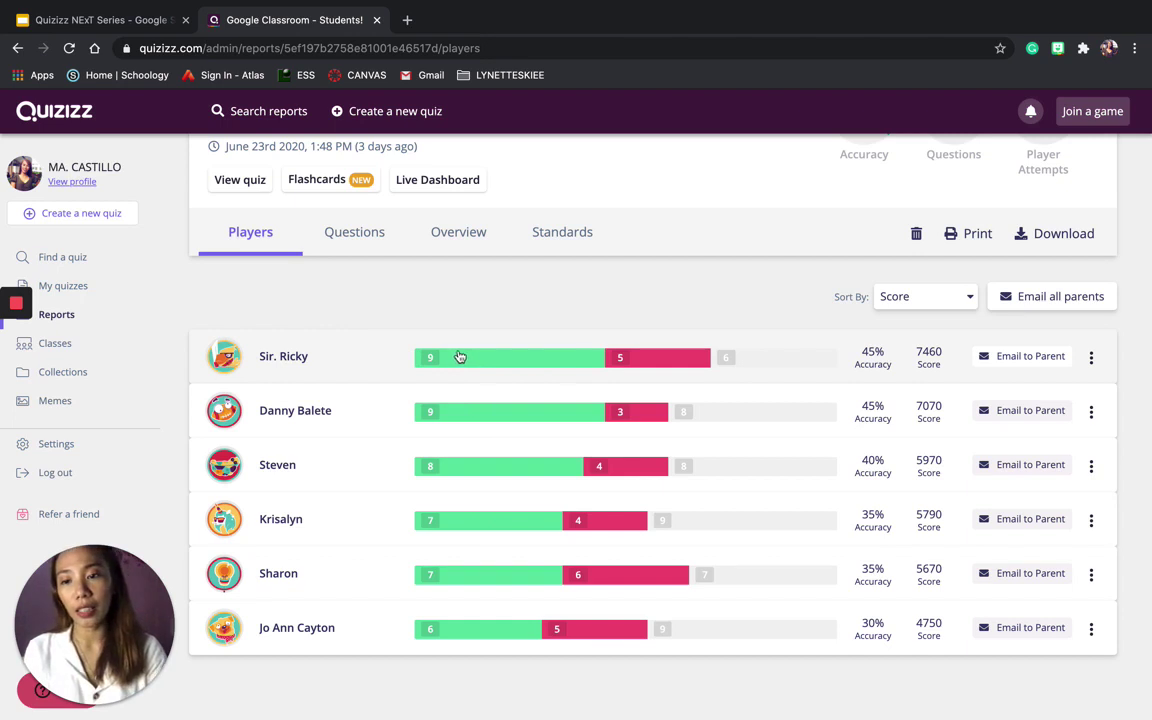
pyautogui.click(278, 360)
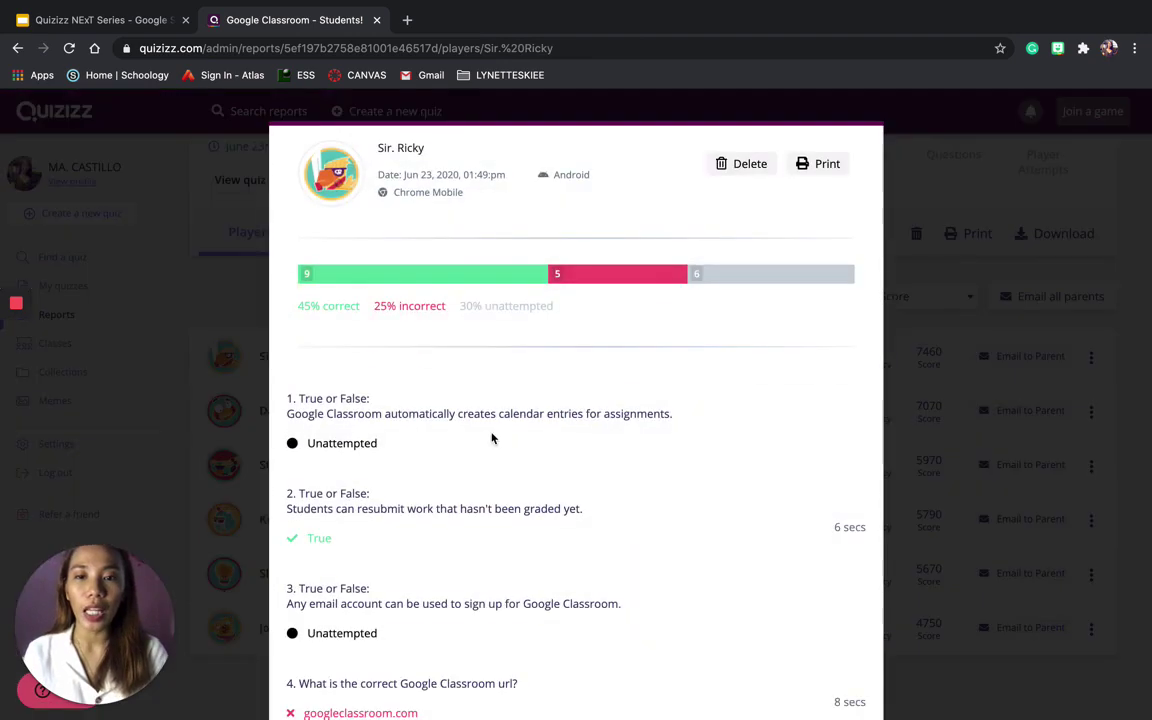
pyautogui.scroll(-3, 491, 437)
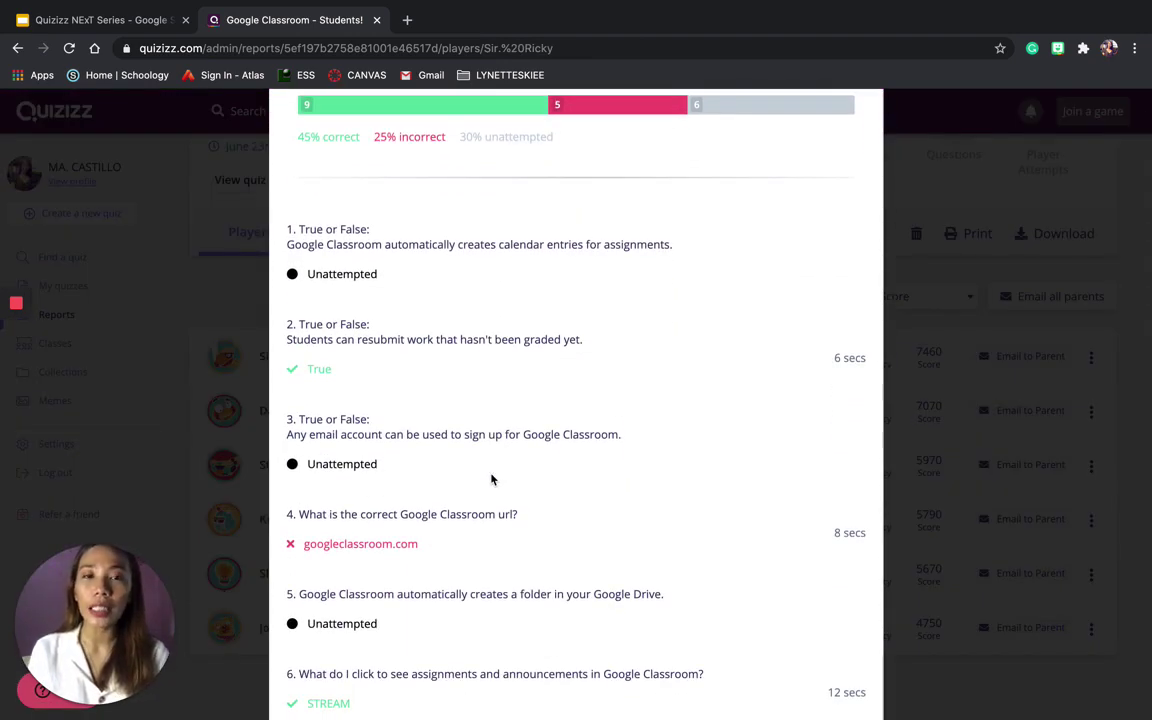
pyautogui.scroll(1, 491, 478)
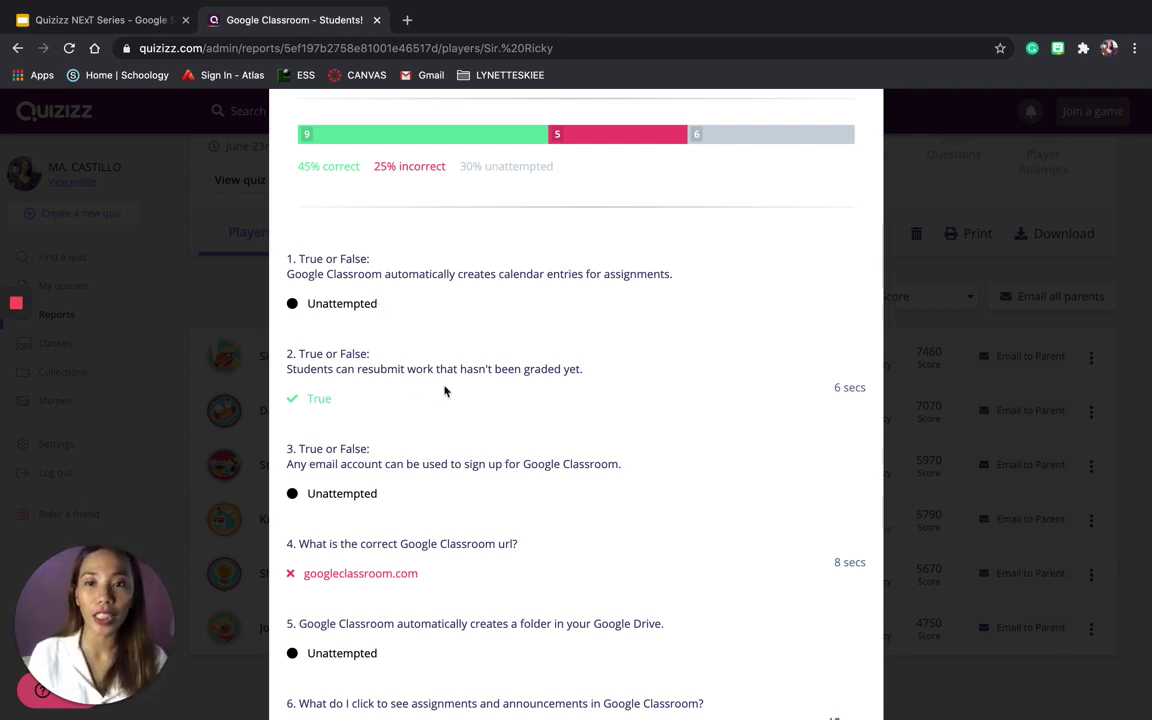
pyautogui.scroll(-2, 450, 440)
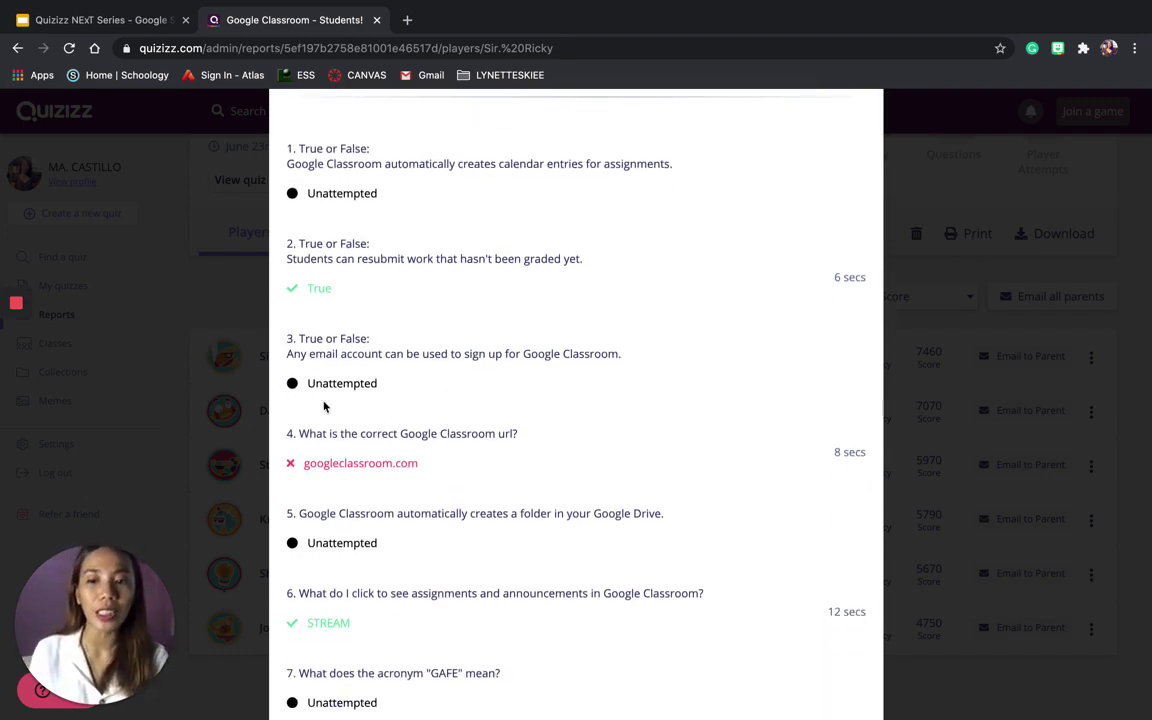
pyautogui.scroll(-5, 401, 417)
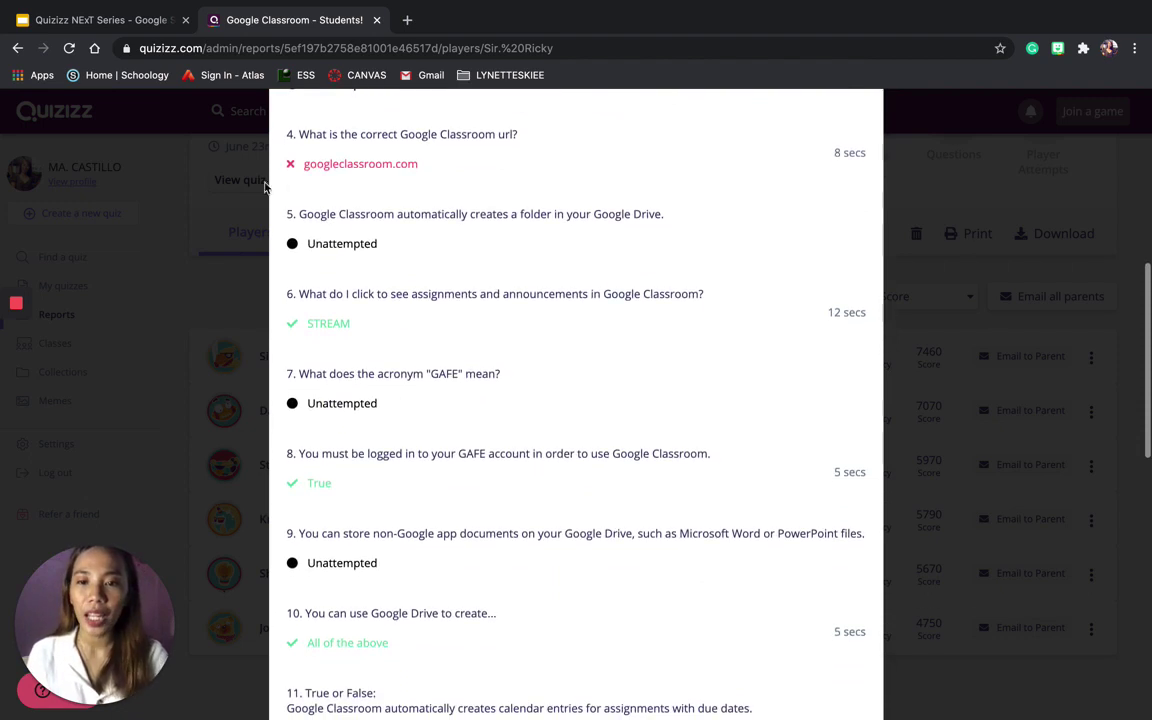
pyautogui.scroll(-5, 391, 365)
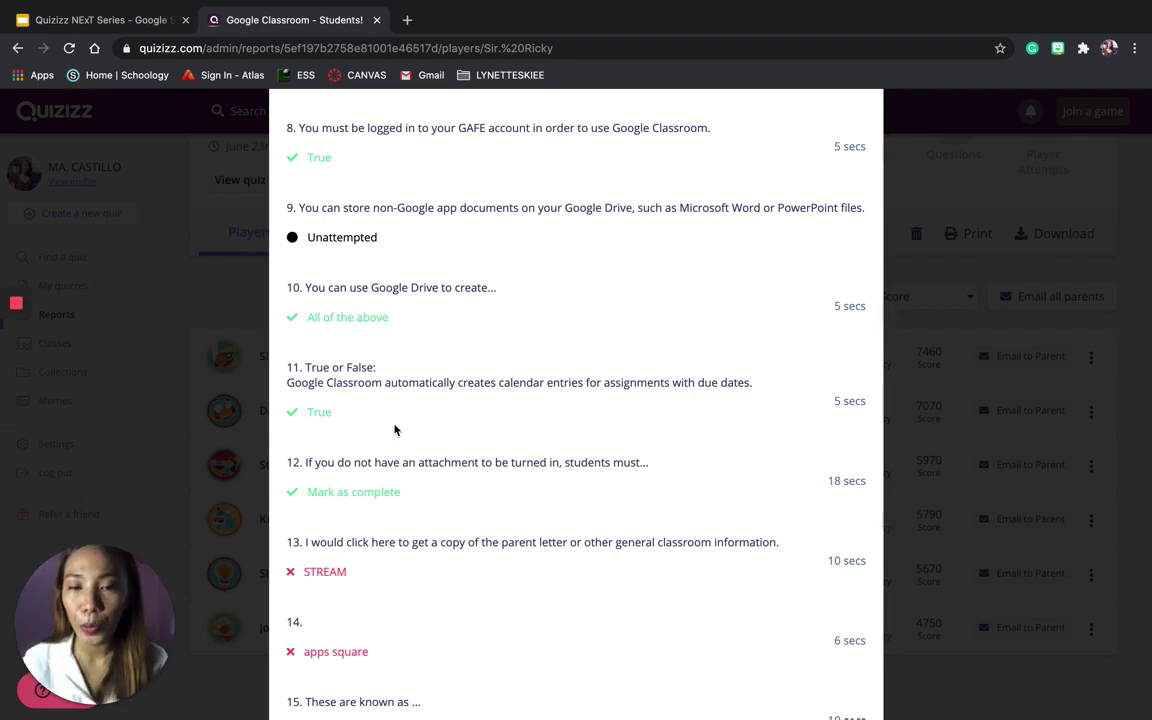
pyautogui.scroll(-2, 436, 625)
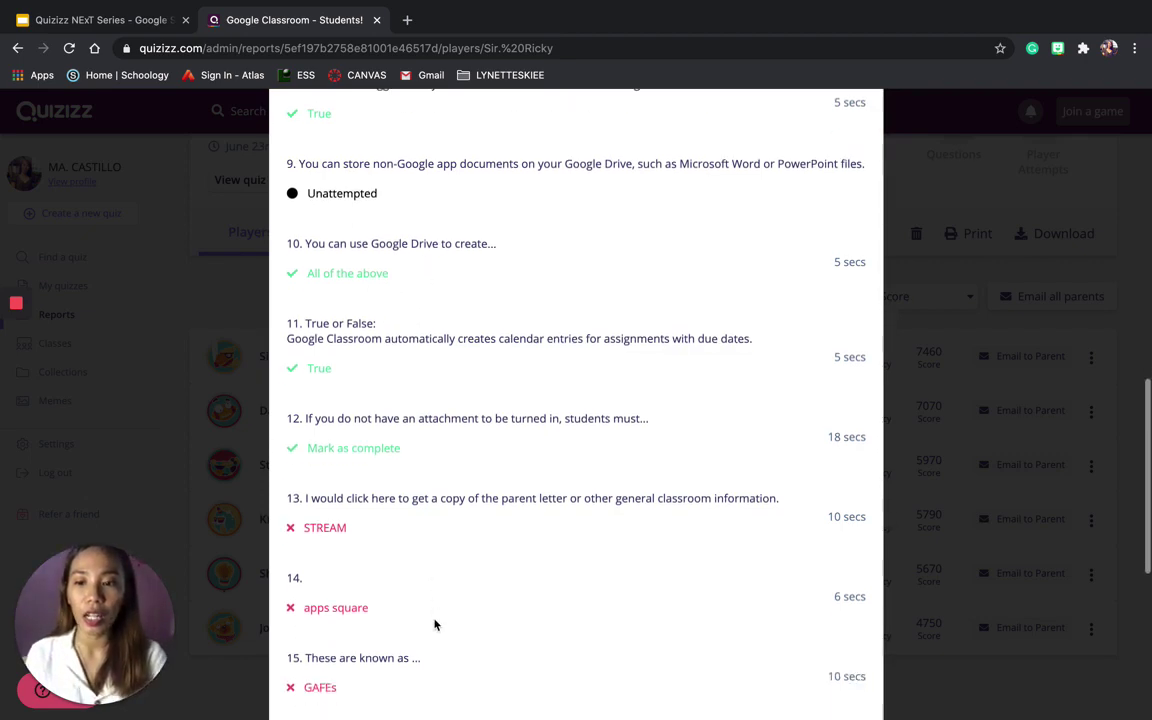
pyautogui.scroll(8, 436, 625)
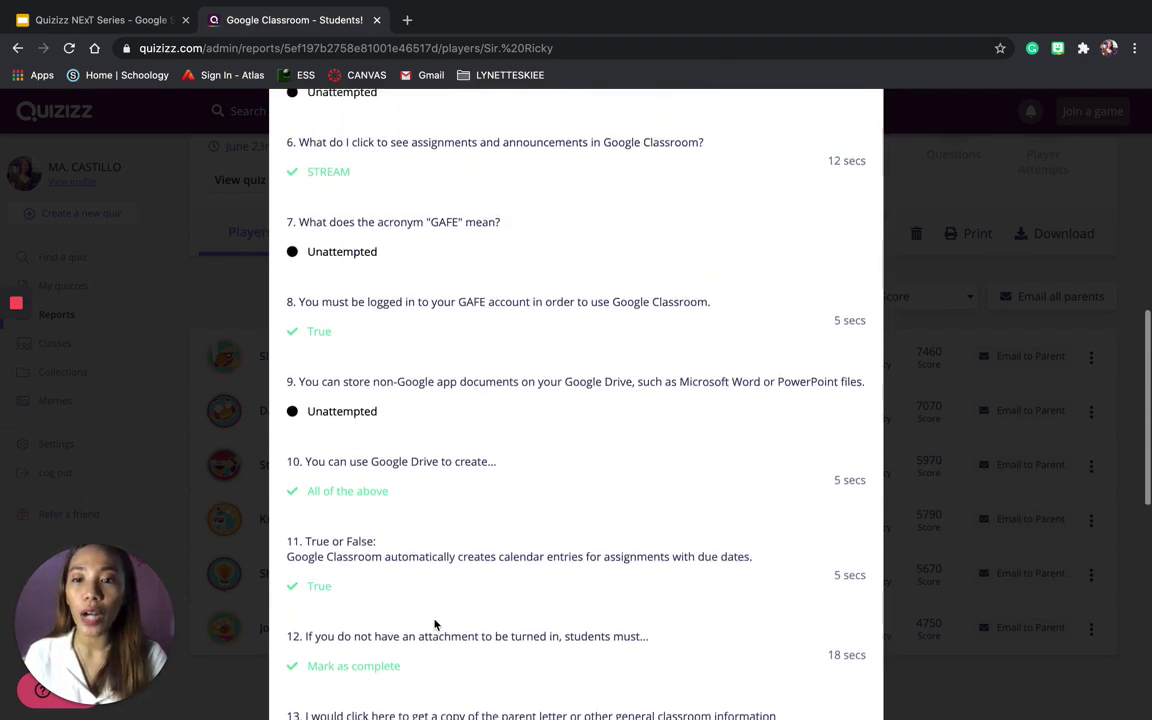
pyautogui.scroll(1, 436, 622)
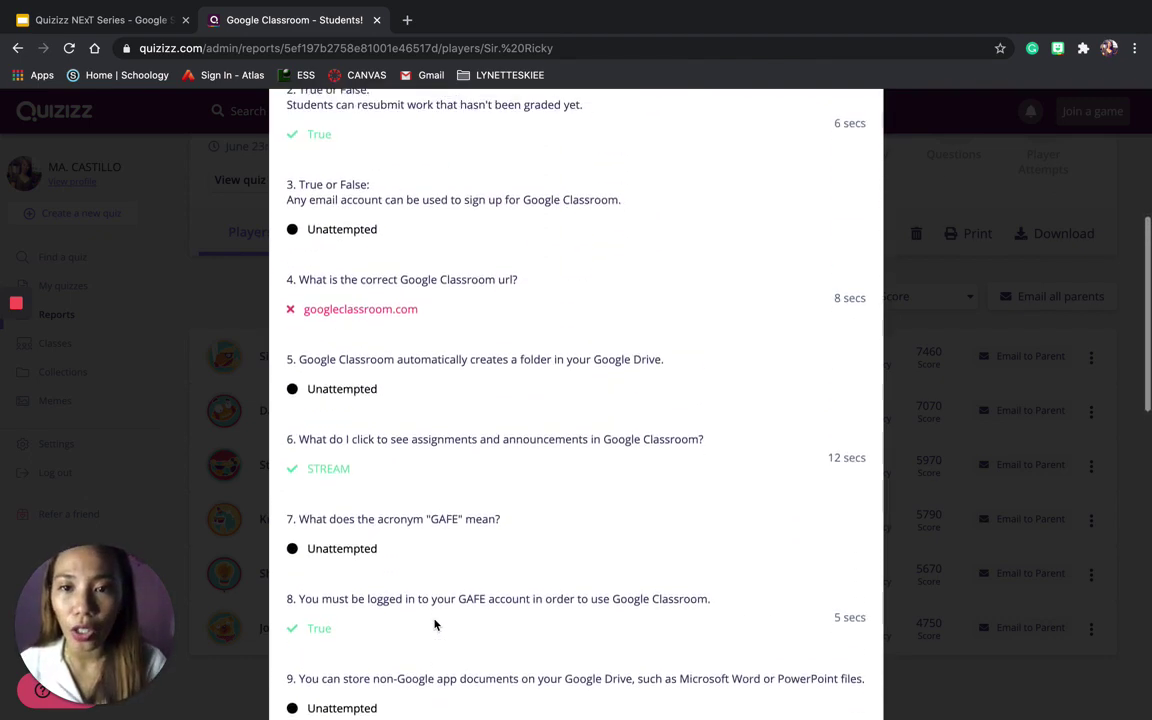
pyautogui.scroll(1, 436, 619)
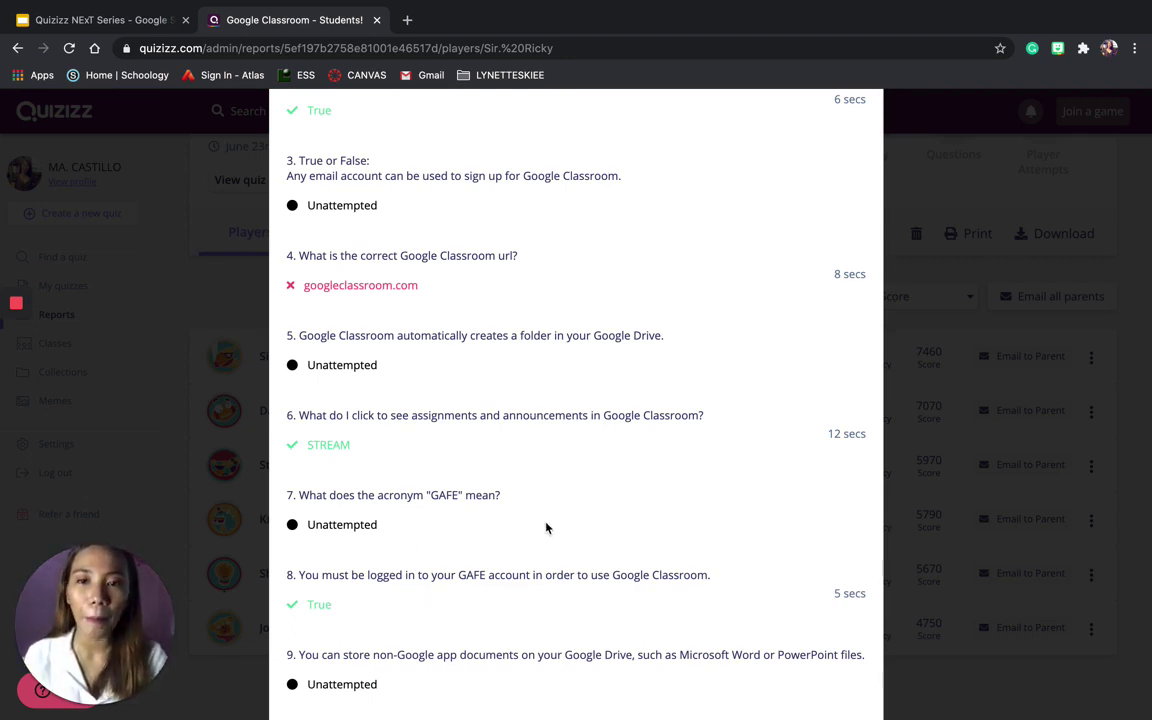
pyautogui.scroll(-1, 546, 528)
pyautogui.scroll(1, 546, 528)
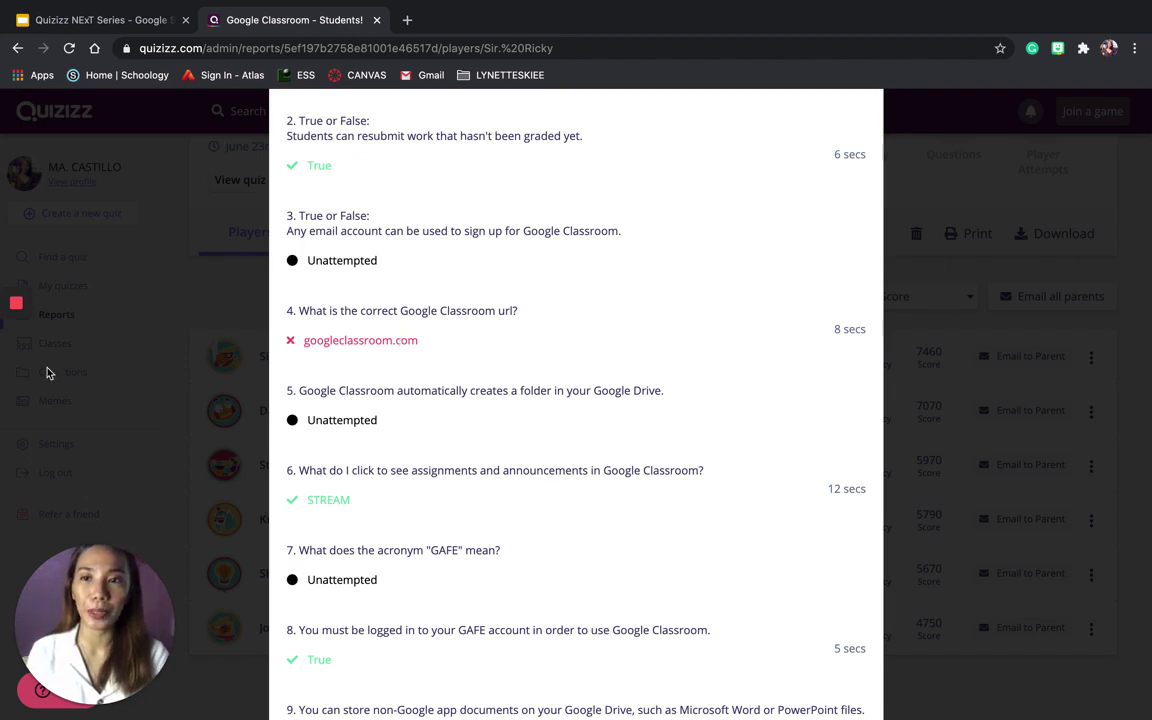
# Review the correct, incorrect and unattempted summary in the player's report, and close the report
pyautogui.scroll(5, 657, 288)
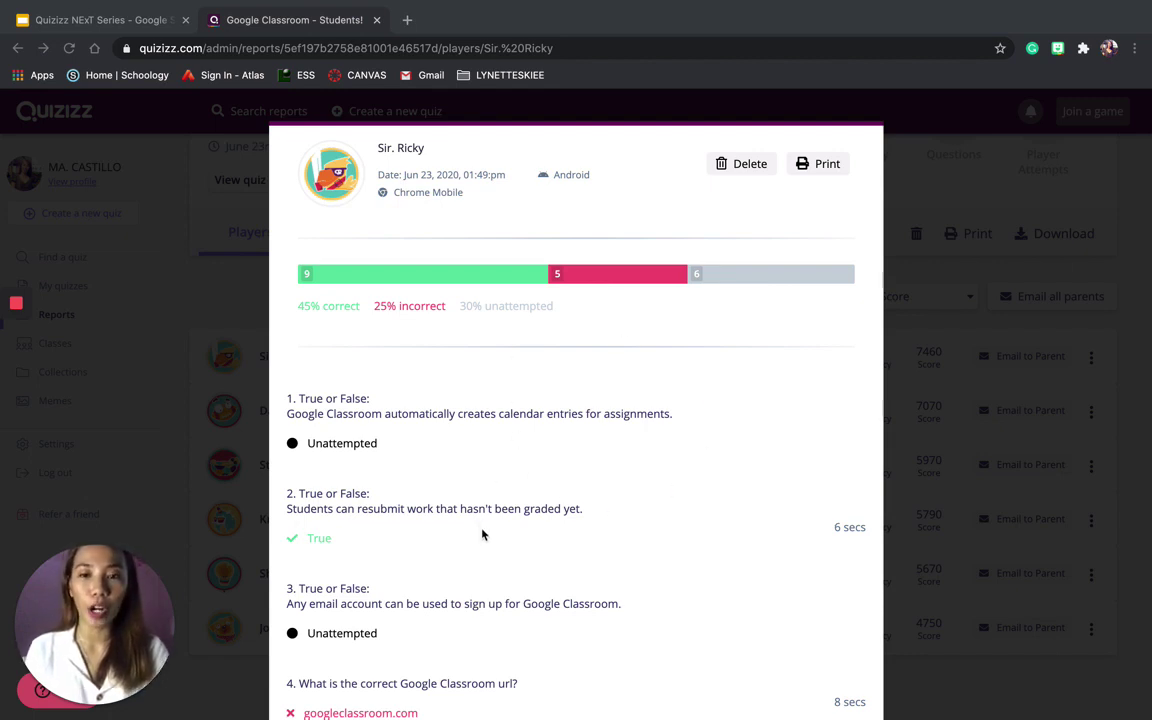
pyautogui.scroll(-3, 482, 532)
pyautogui.scroll(3, 482, 532)
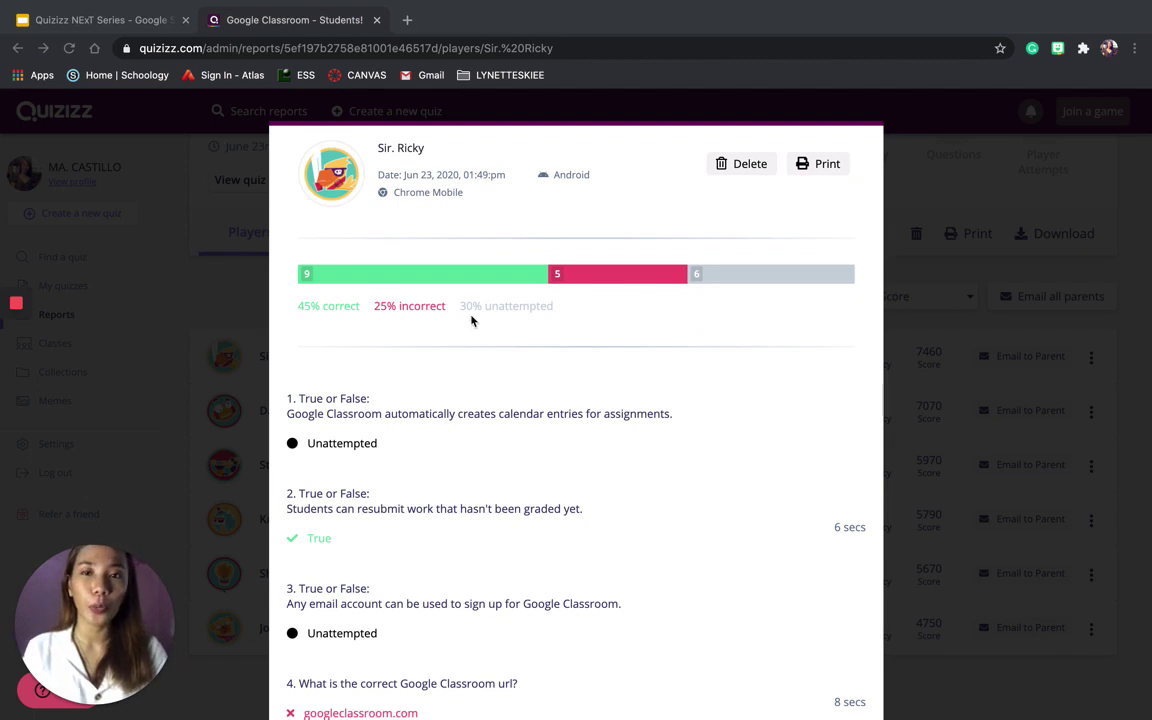
pyautogui.click(10, 328)
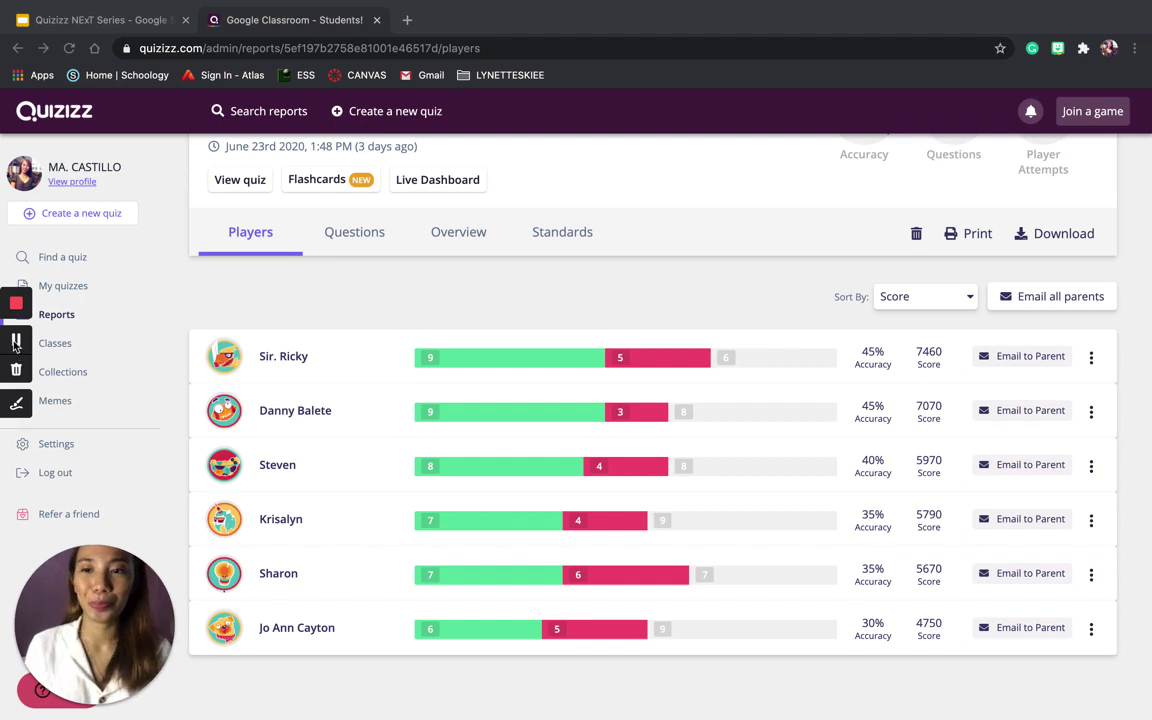
# Open the five-question Living Things quiz from the teacher's own quizzes and start assigning it as homework
pyautogui.click(59, 291)
pyautogui.click(59, 291)
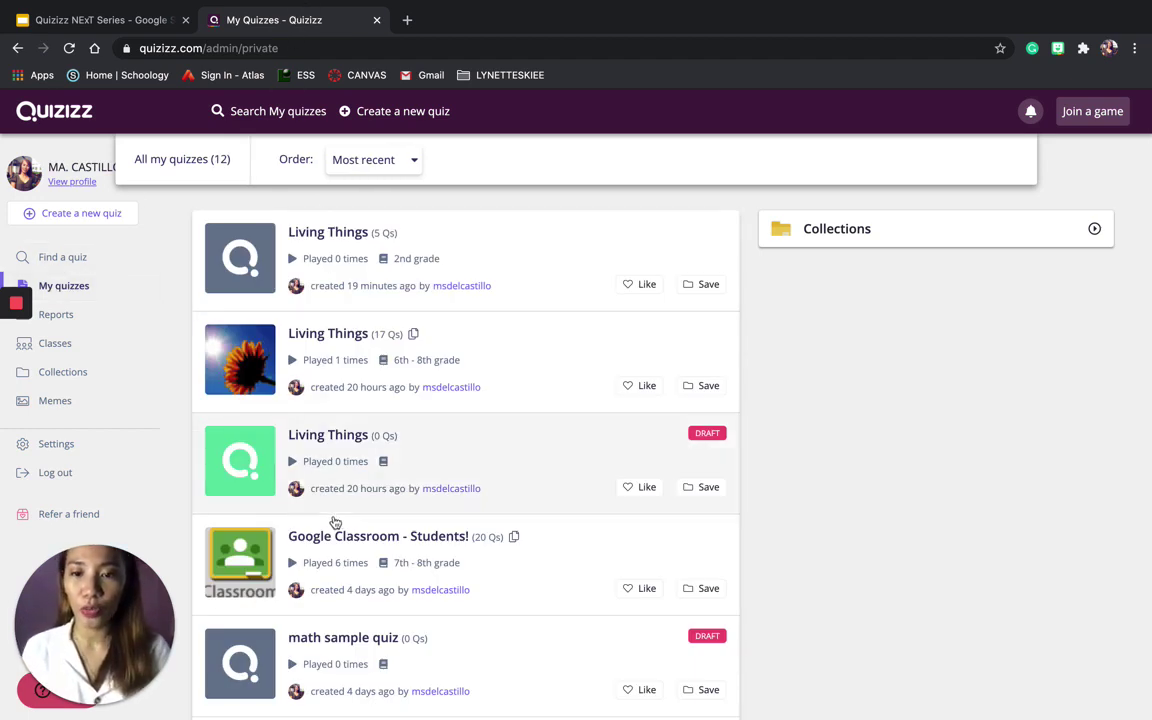
pyautogui.click(333, 232)
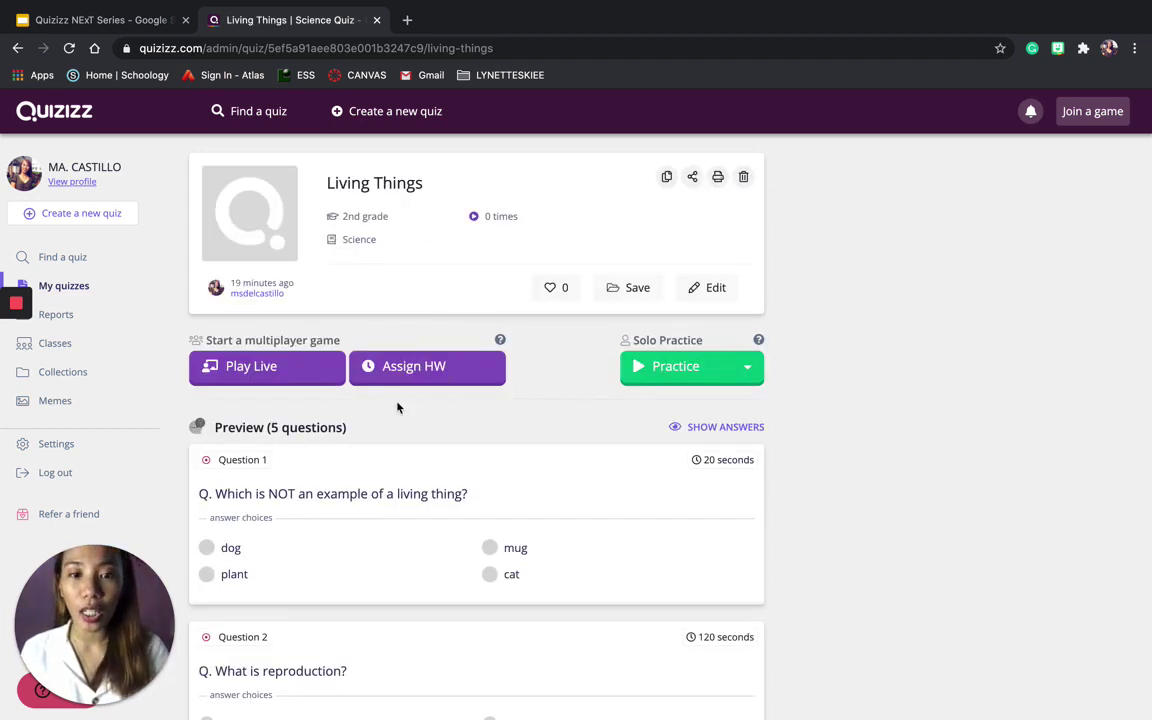
pyautogui.click(421, 372)
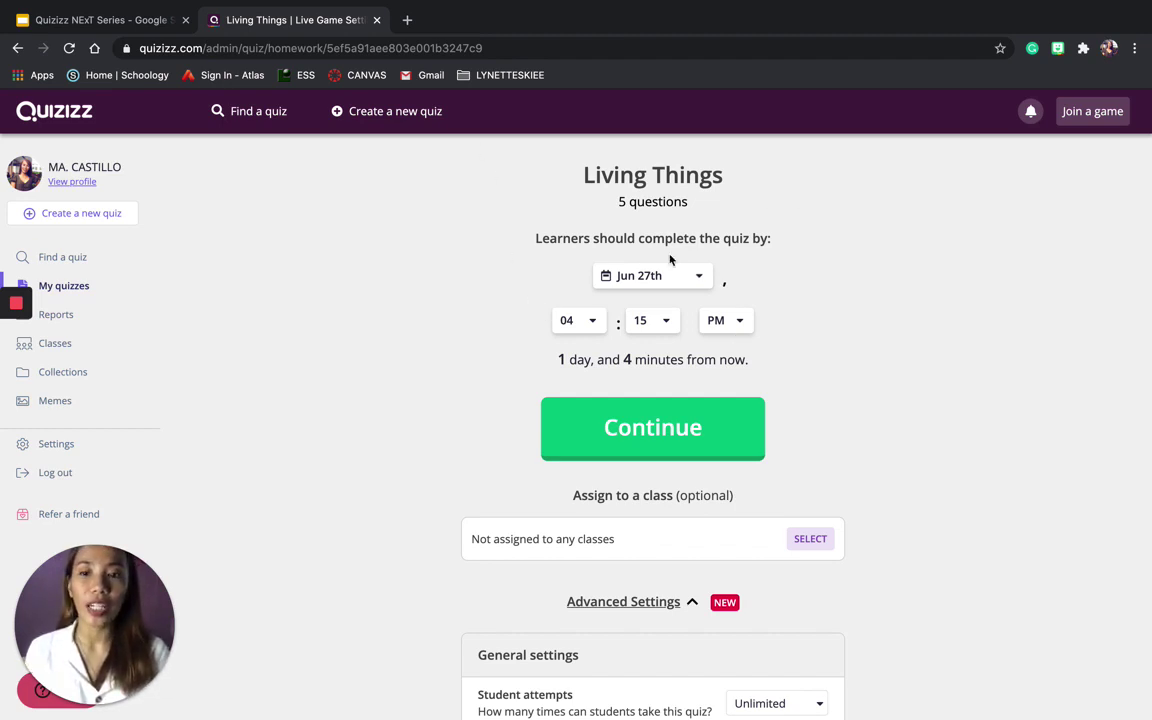
# Set the homework completion deadline to Jun 29th at 03:00 PM
pyautogui.click(688, 276)
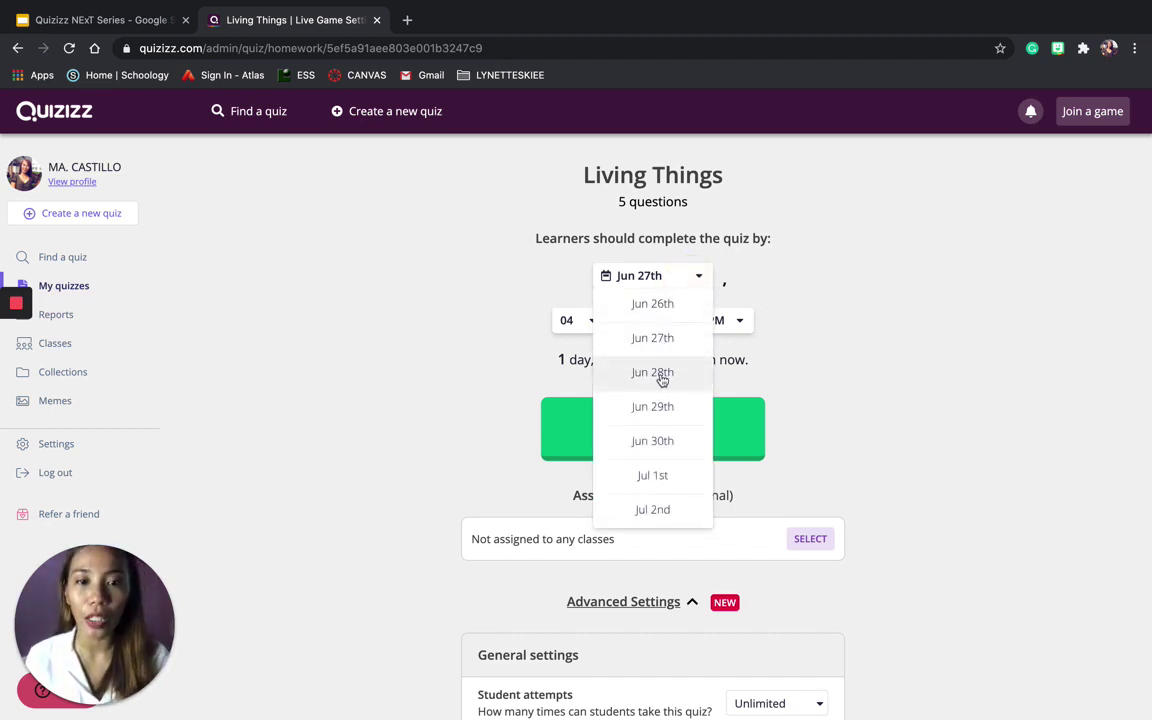
pyautogui.click(661, 408)
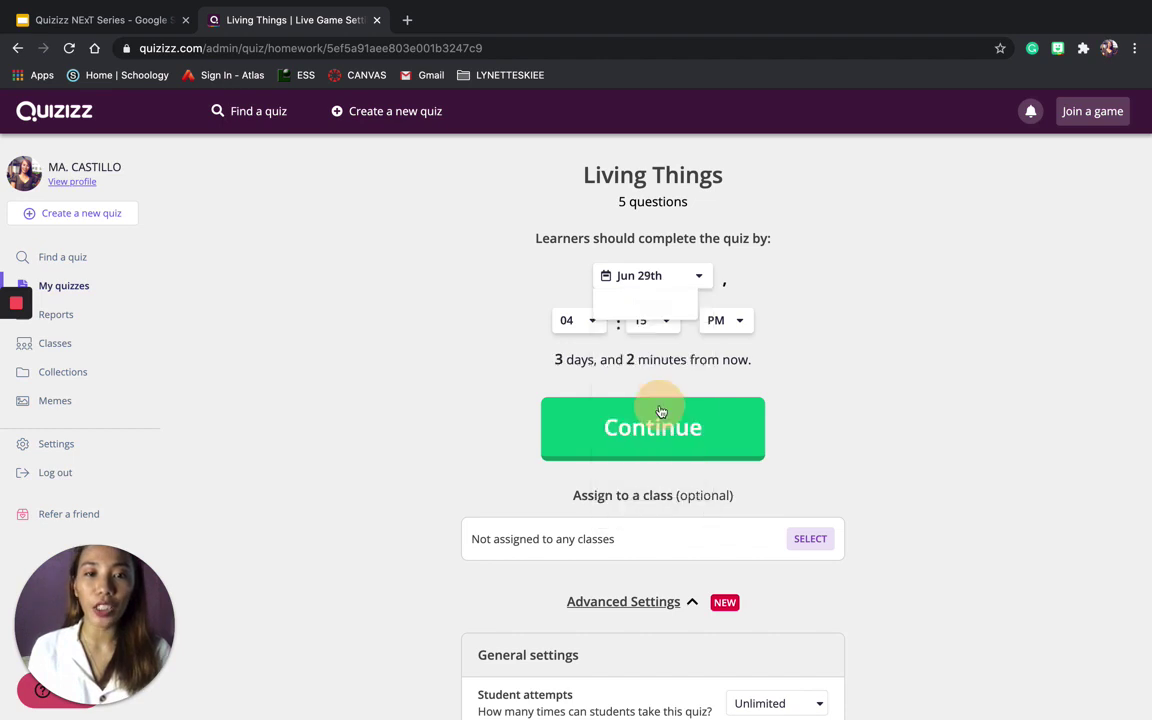
pyautogui.click(592, 321)
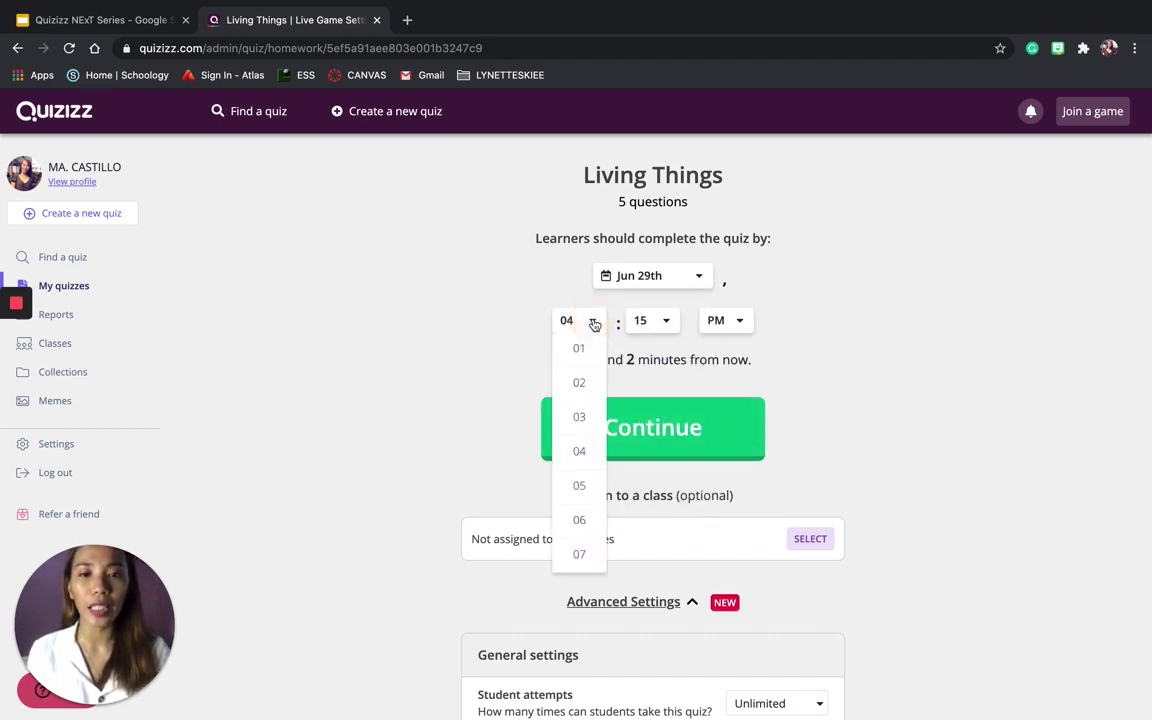
pyautogui.click(579, 420)
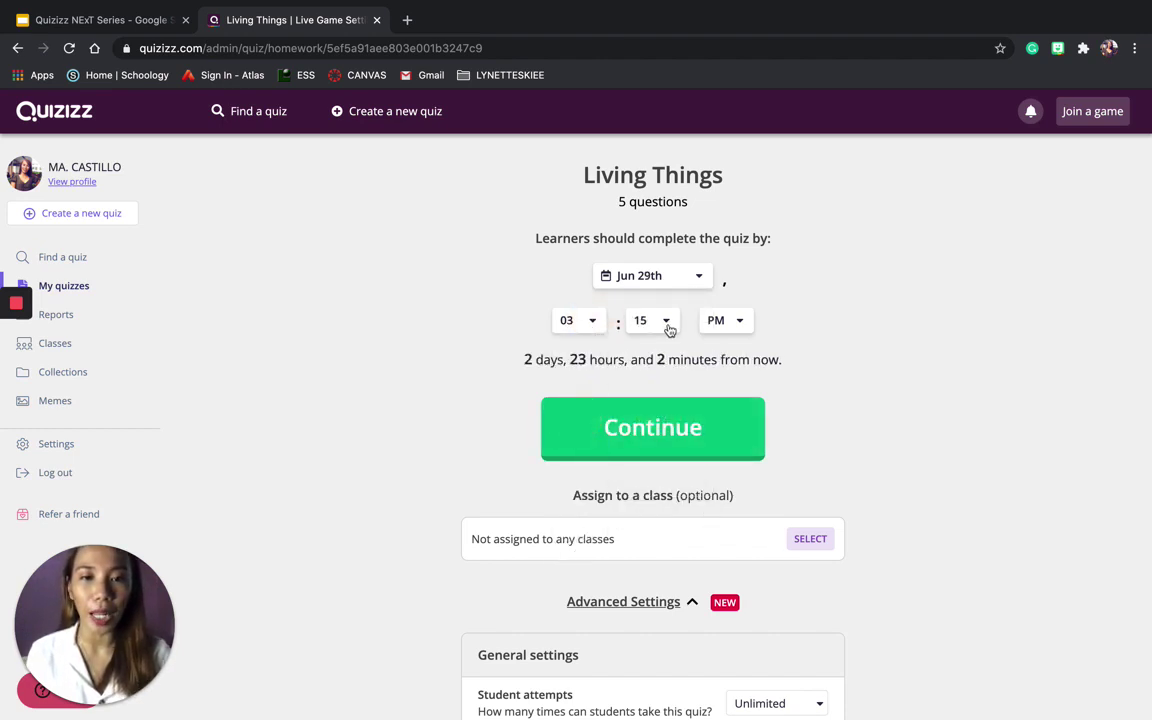
pyautogui.click(667, 324)
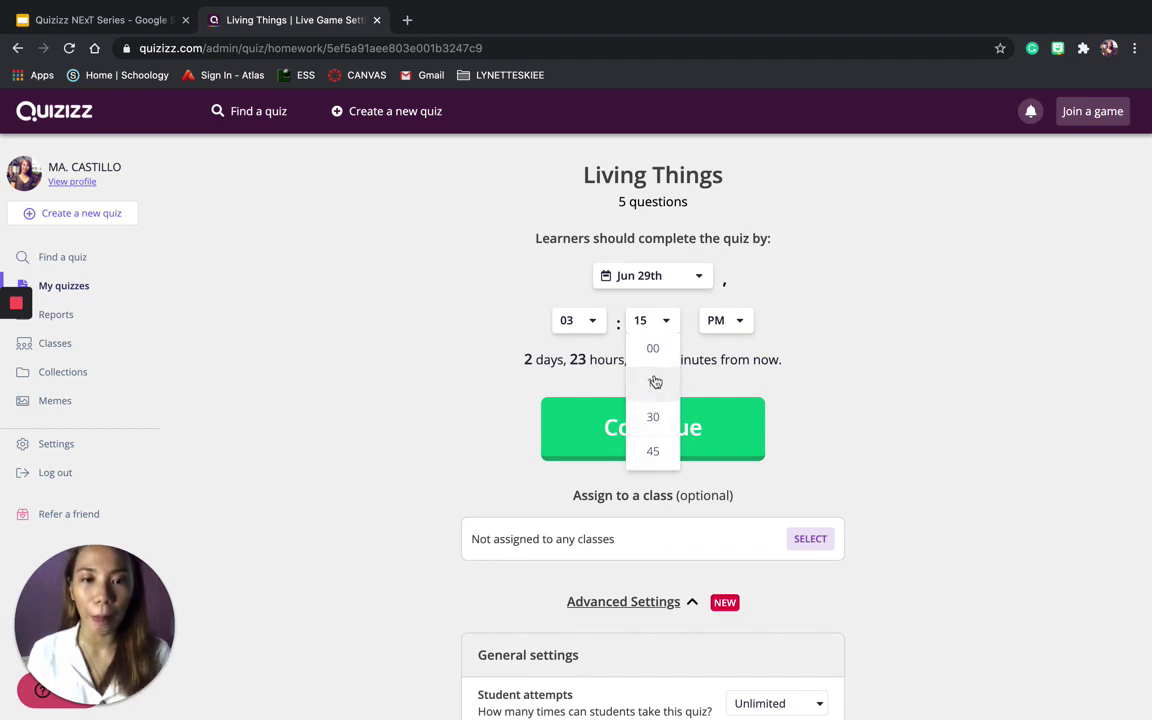
pyautogui.click(653, 348)
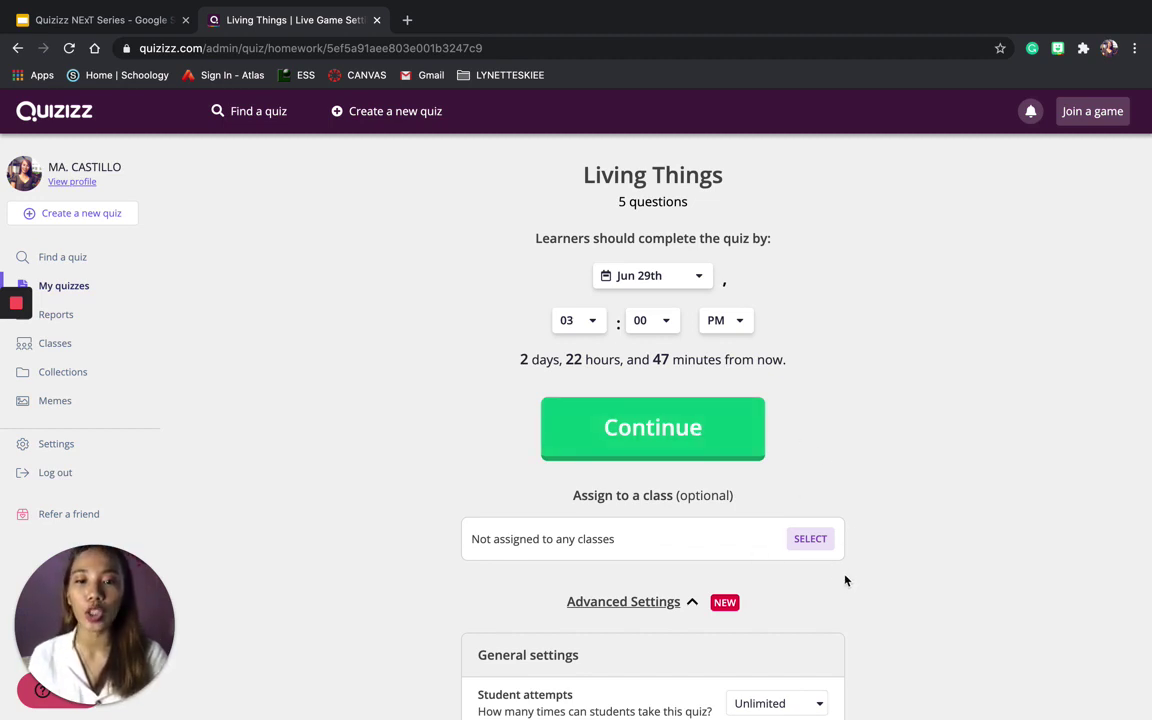
# Review the advanced homework settings and select TSA SAMPLE CLASS - Social Studies 1 as the class for the game
pyautogui.scroll(-3, 889, 440)
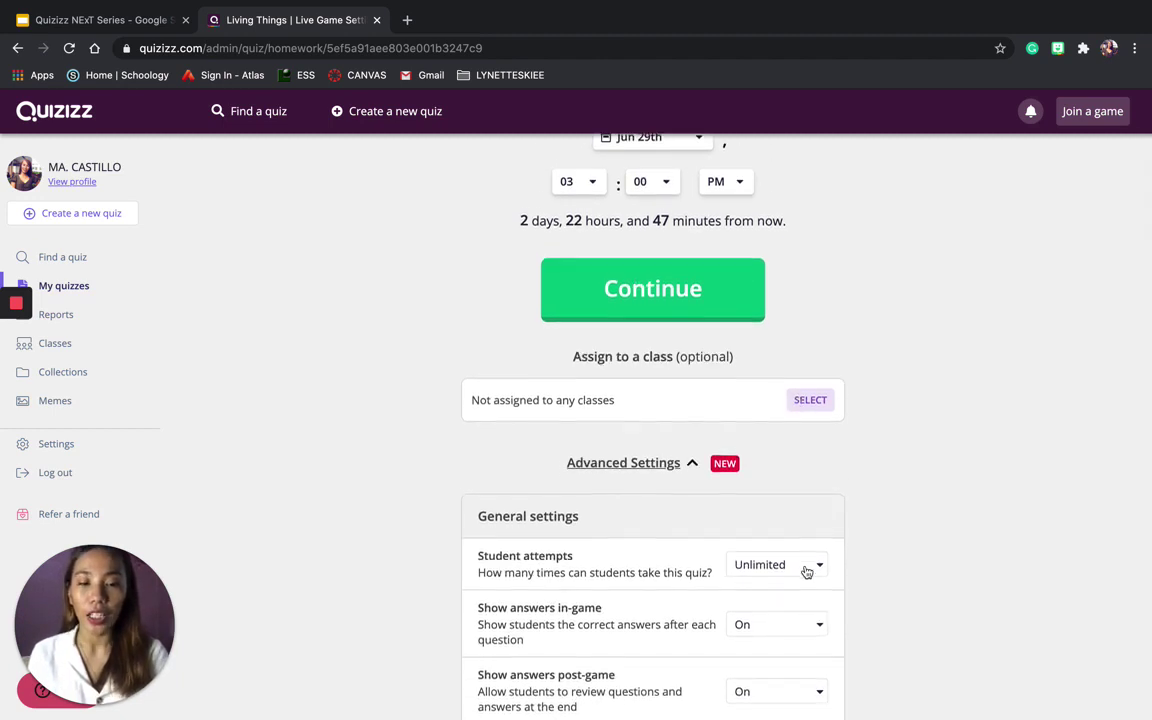
pyautogui.scroll(-8, 805, 571)
pyautogui.scroll(-5, 805, 571)
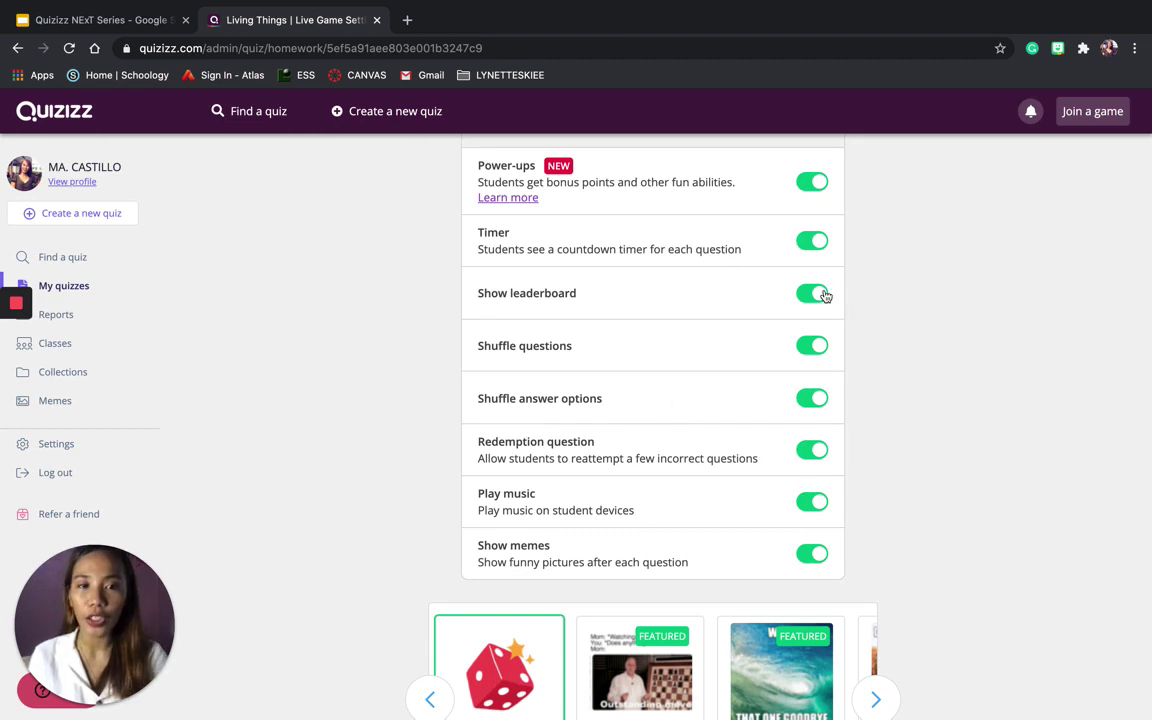
pyautogui.scroll(3, 751, 418)
pyautogui.scroll(2, 751, 418)
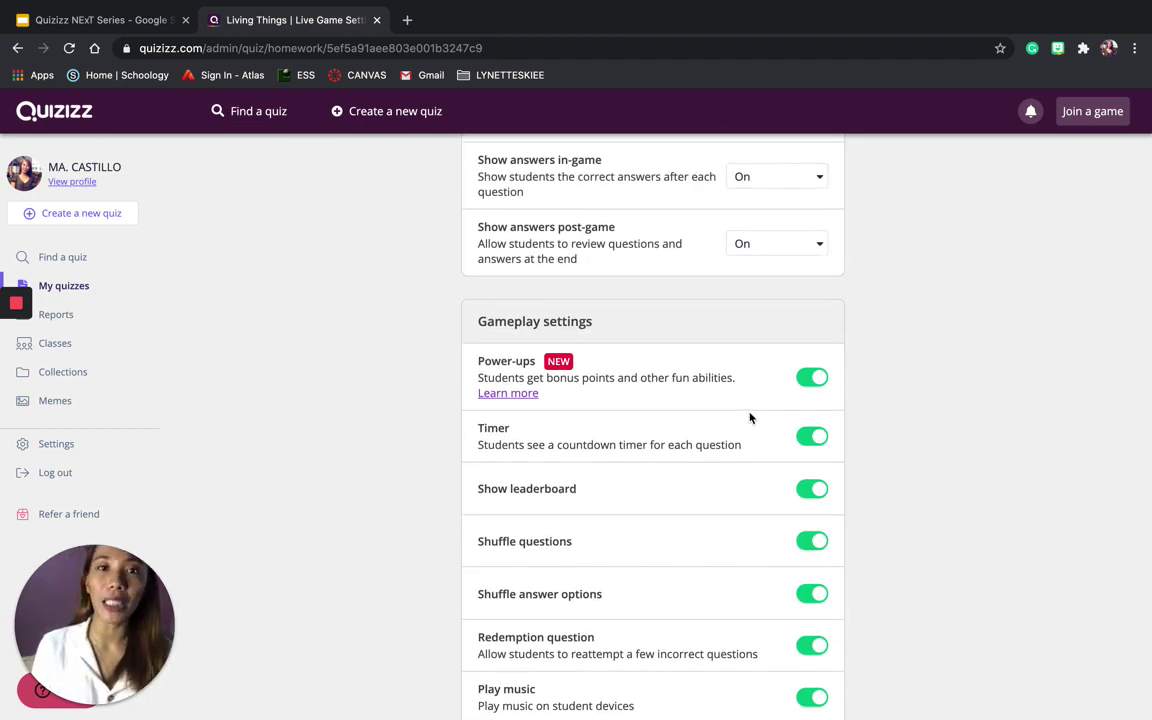
pyautogui.scroll(12, 751, 418)
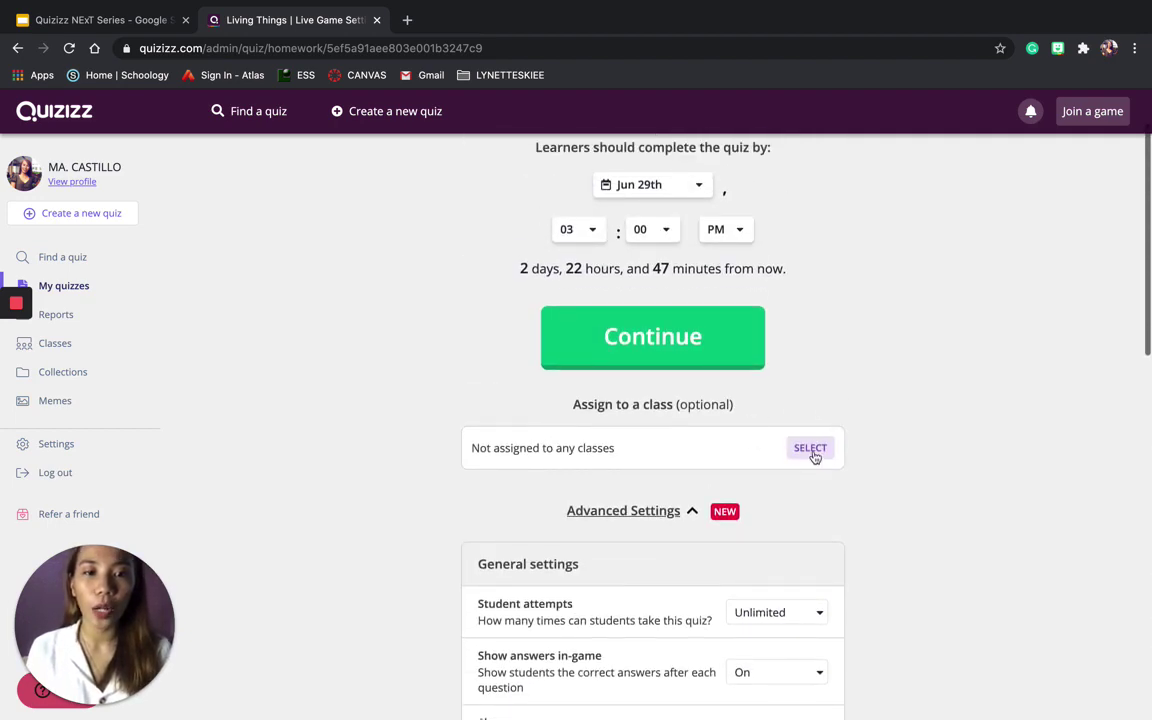
pyautogui.click(810, 449)
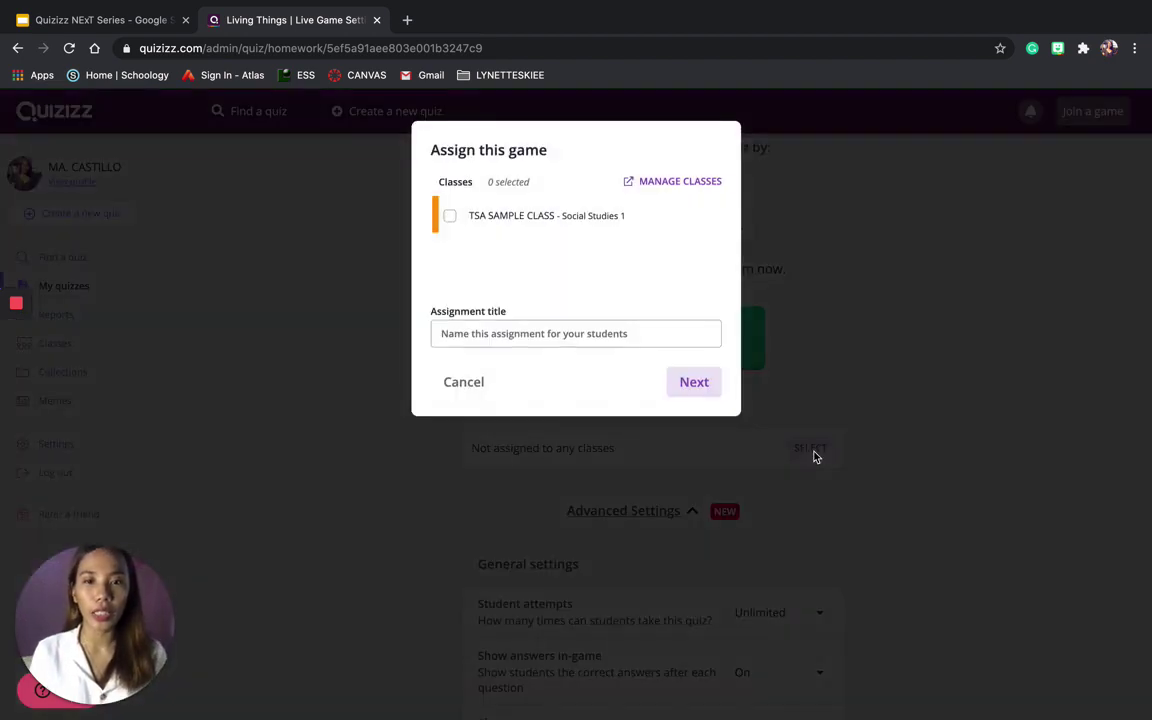
pyautogui.click(450, 219)
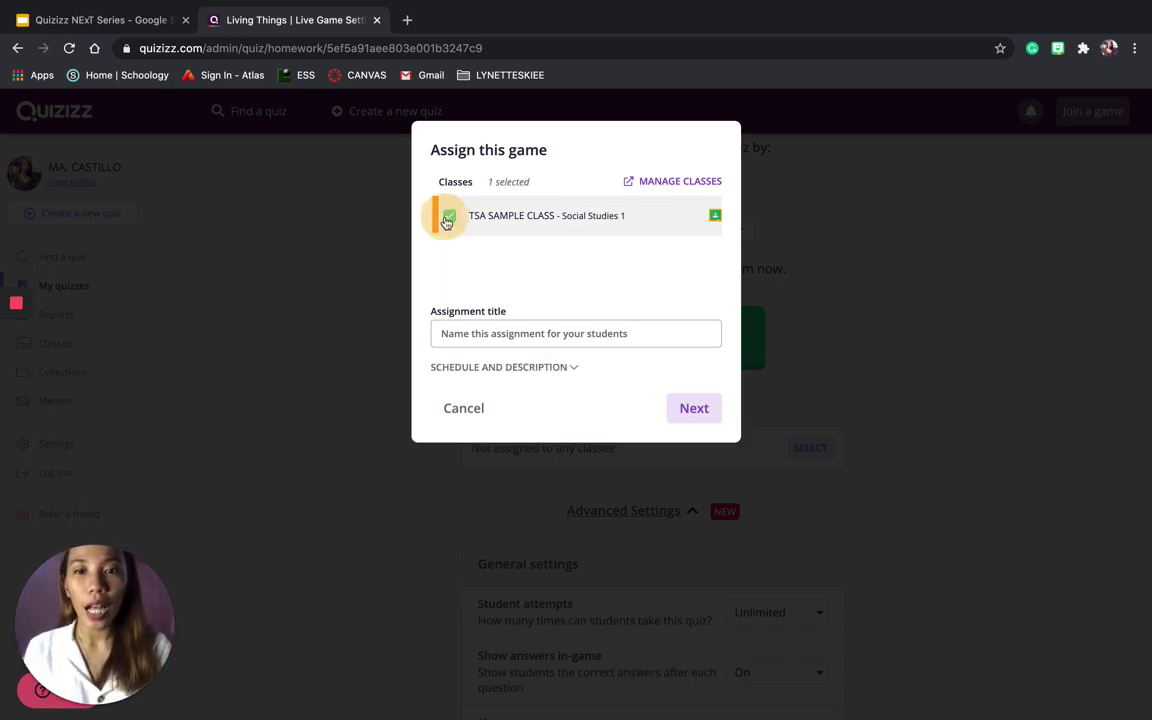
pyautogui.click(695, 406)
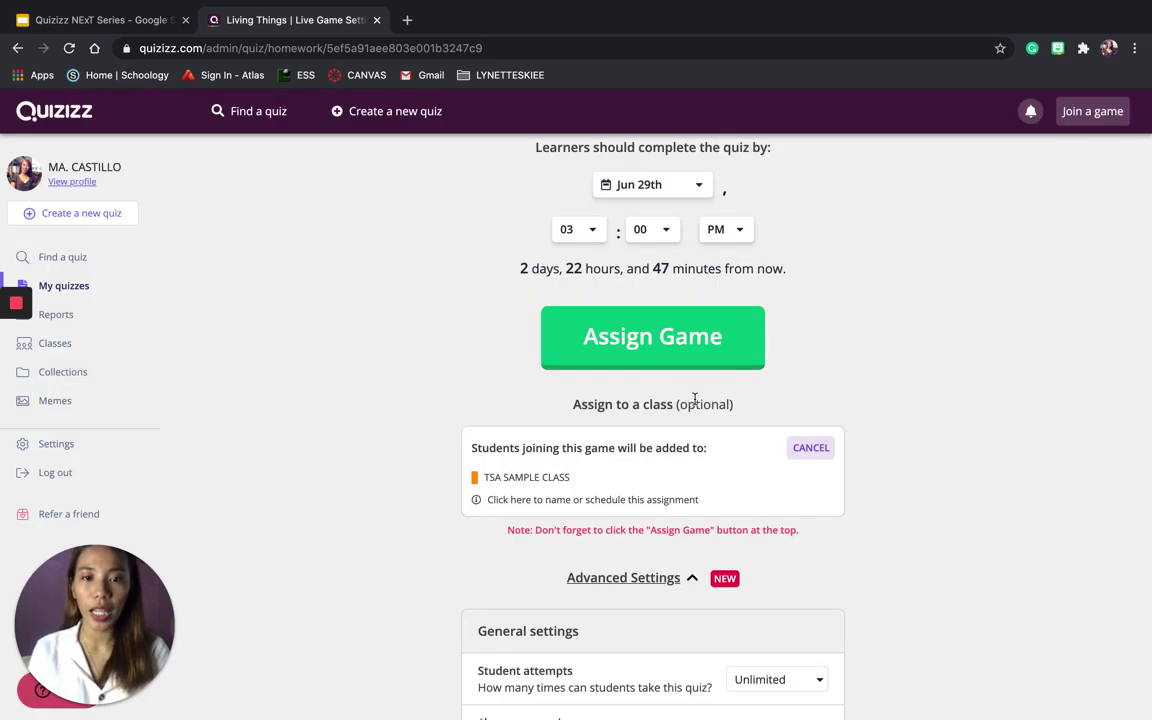
# Assign the Living Things homework game to the selected class
pyautogui.scroll(-2, 689, 576)
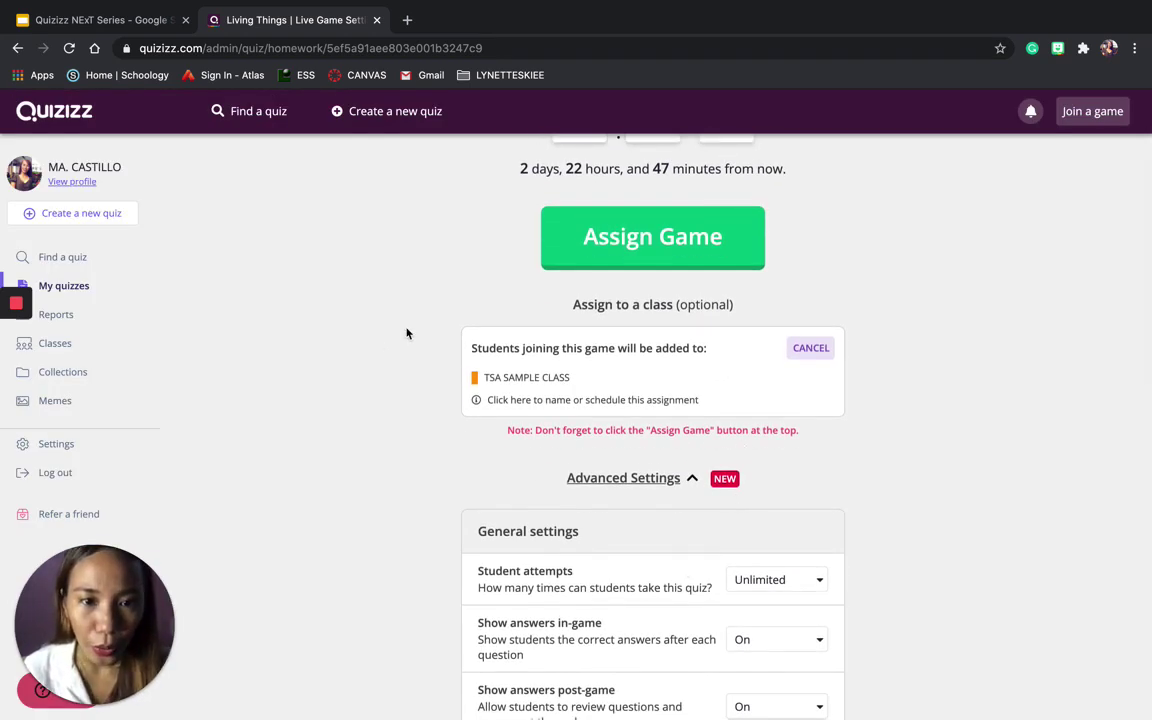
pyautogui.click(14, 342)
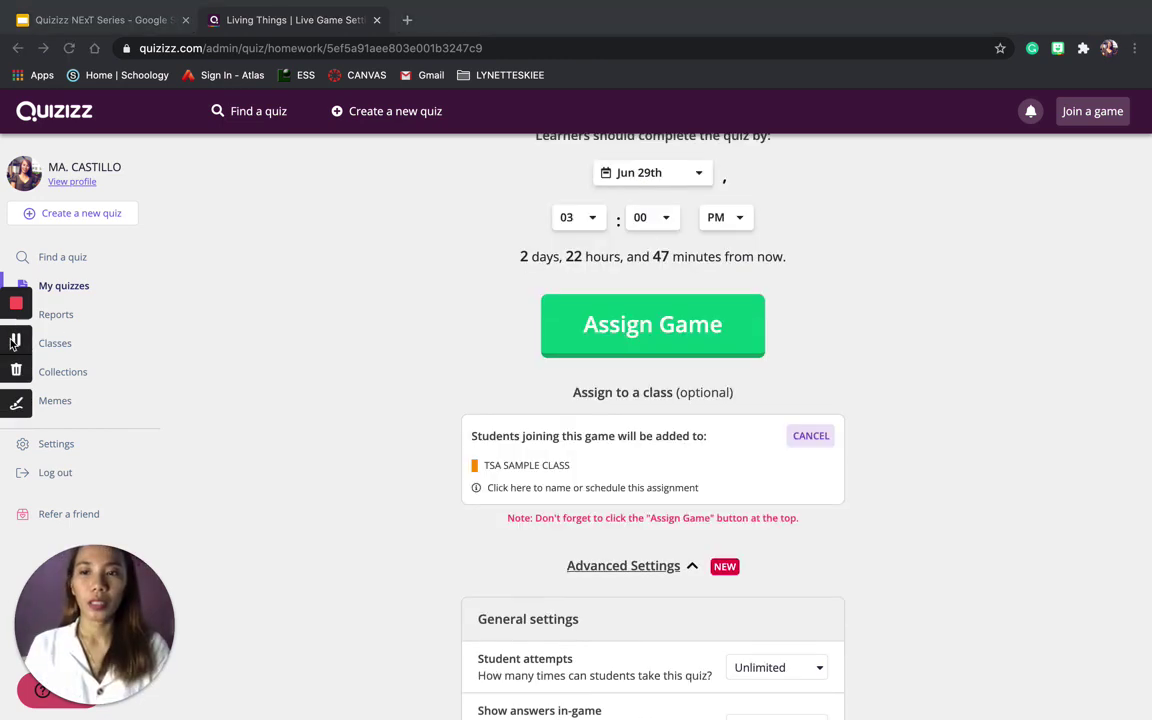
pyautogui.click(680, 325)
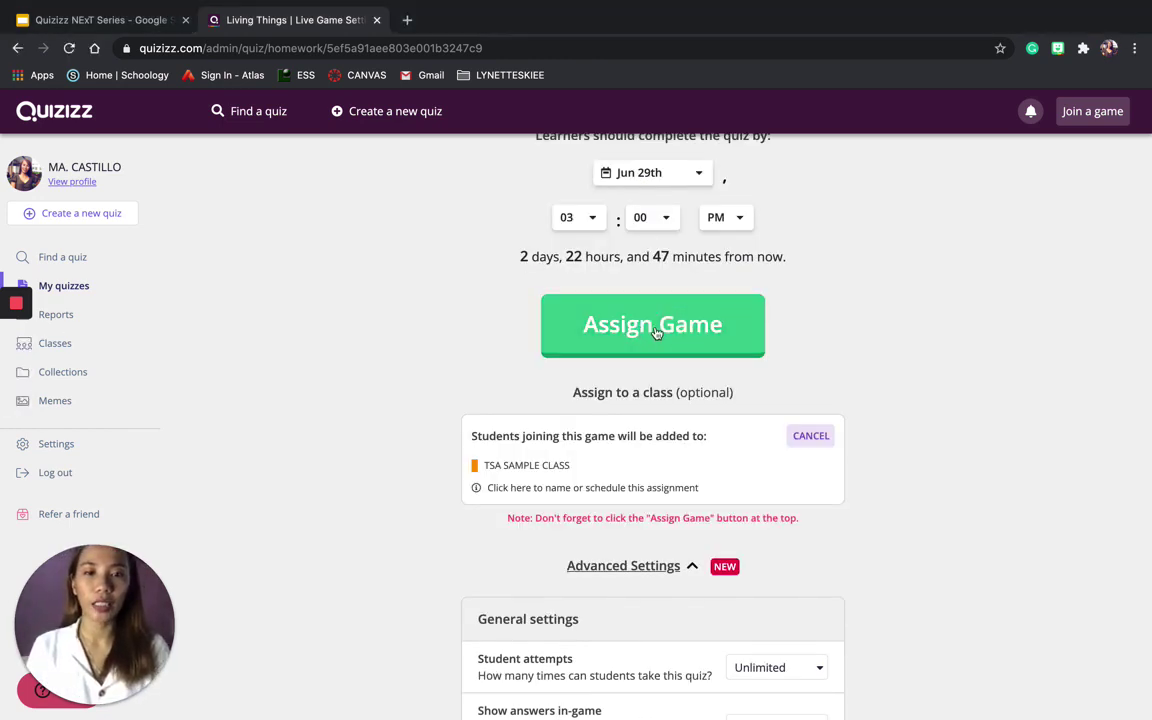
pyautogui.click(656, 332)
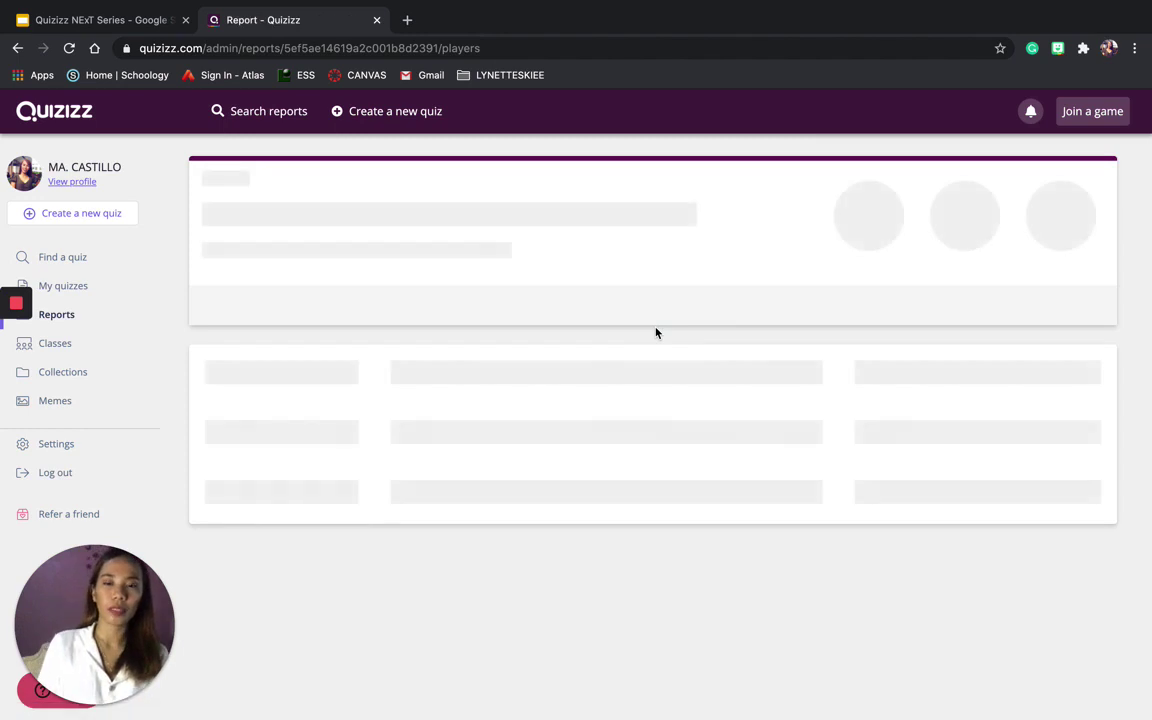
# Review the assigned Living Things homework report, then check the invite option for TSA SAMPLE CLASS - Social Studies 1 among the teacher's classes
pyautogui.scroll(-1, 650, 390)
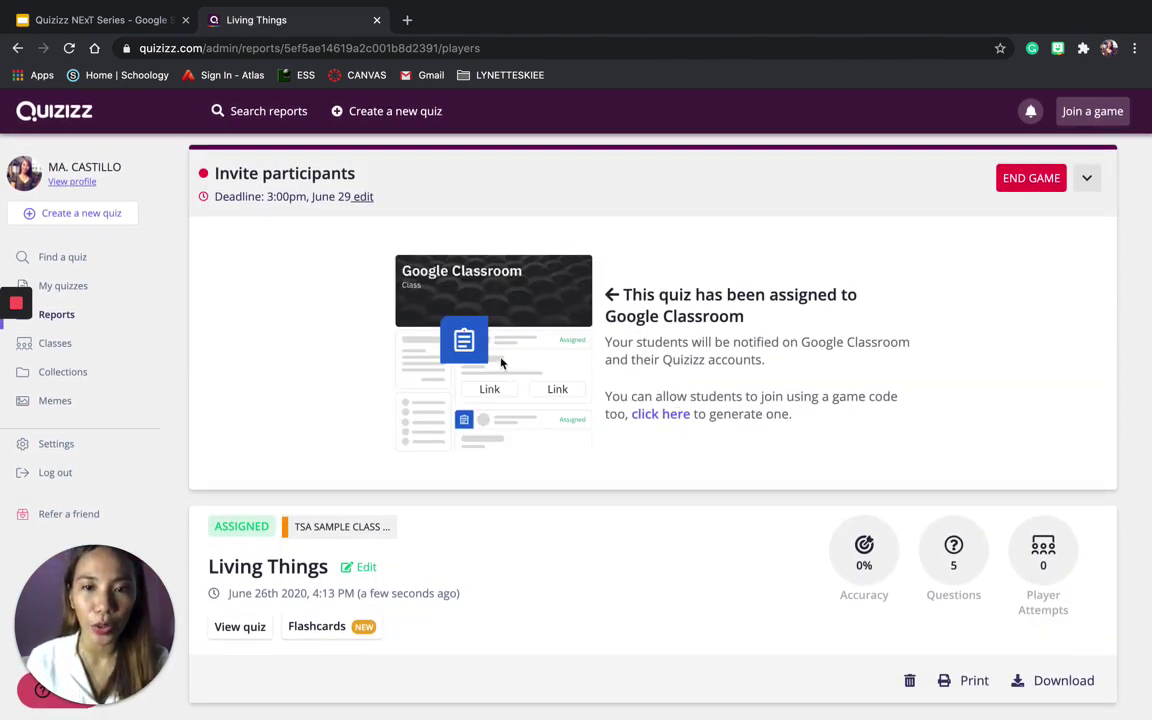
pyautogui.scroll(-1, 481, 494)
pyautogui.scroll(1, 481, 494)
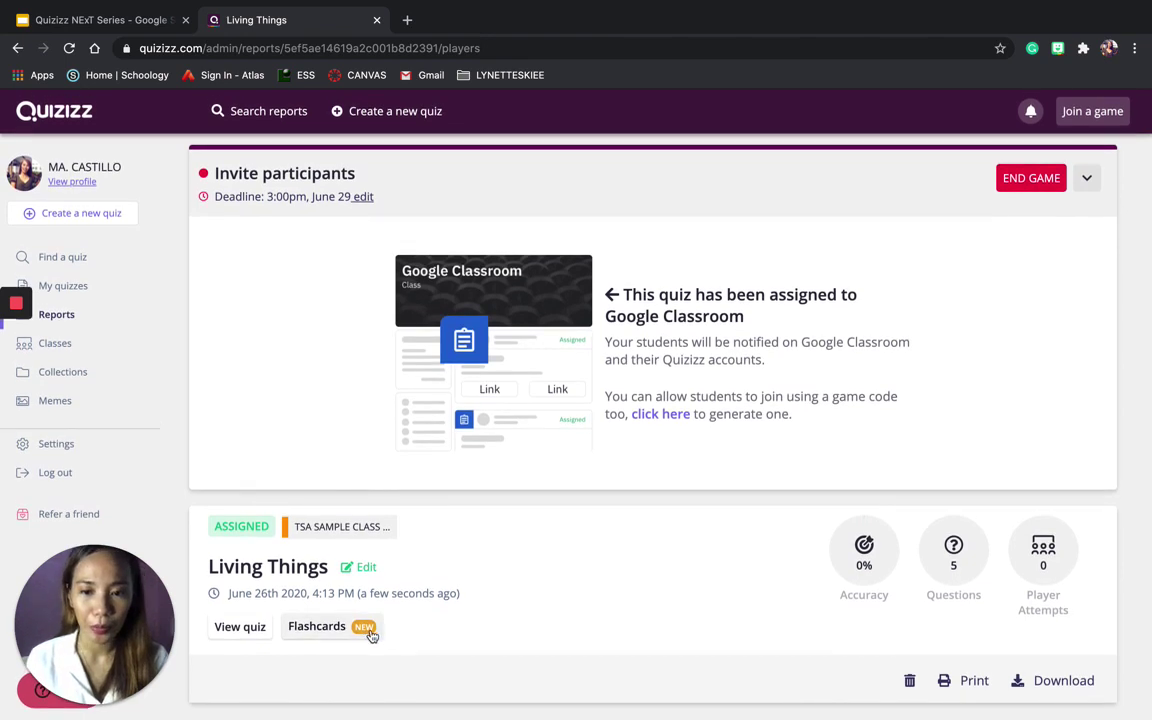
pyautogui.moveTo(12, 330)
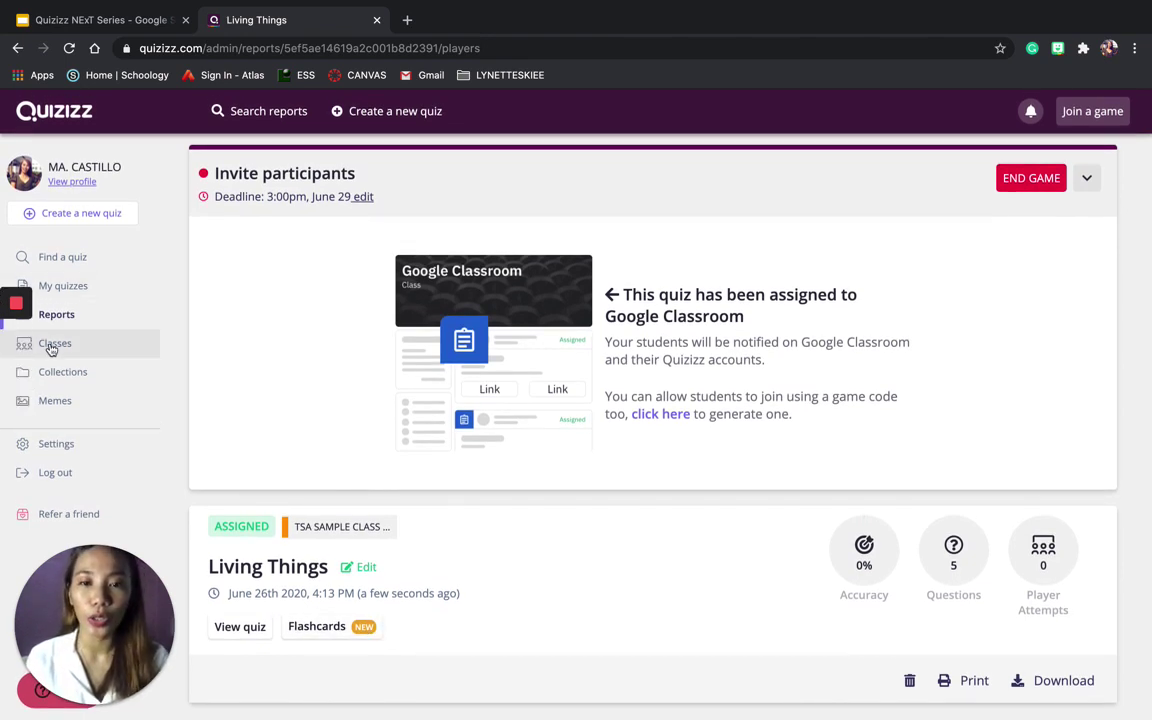
pyautogui.click(52, 344)
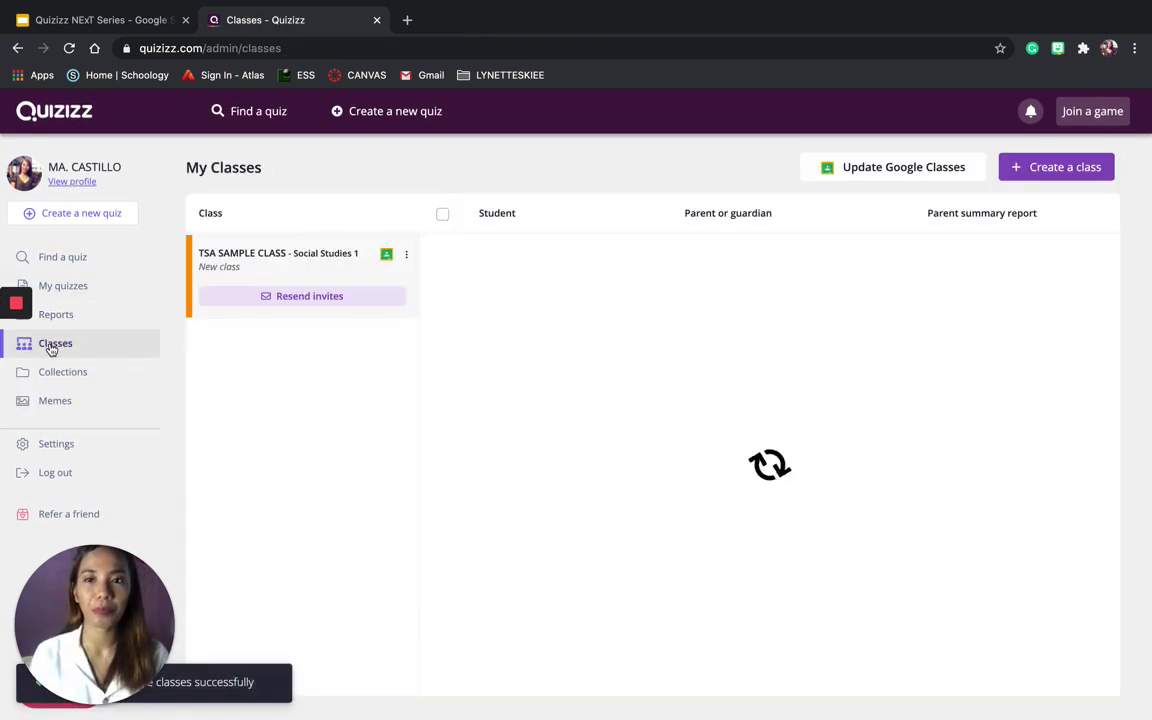
pyautogui.click(329, 298)
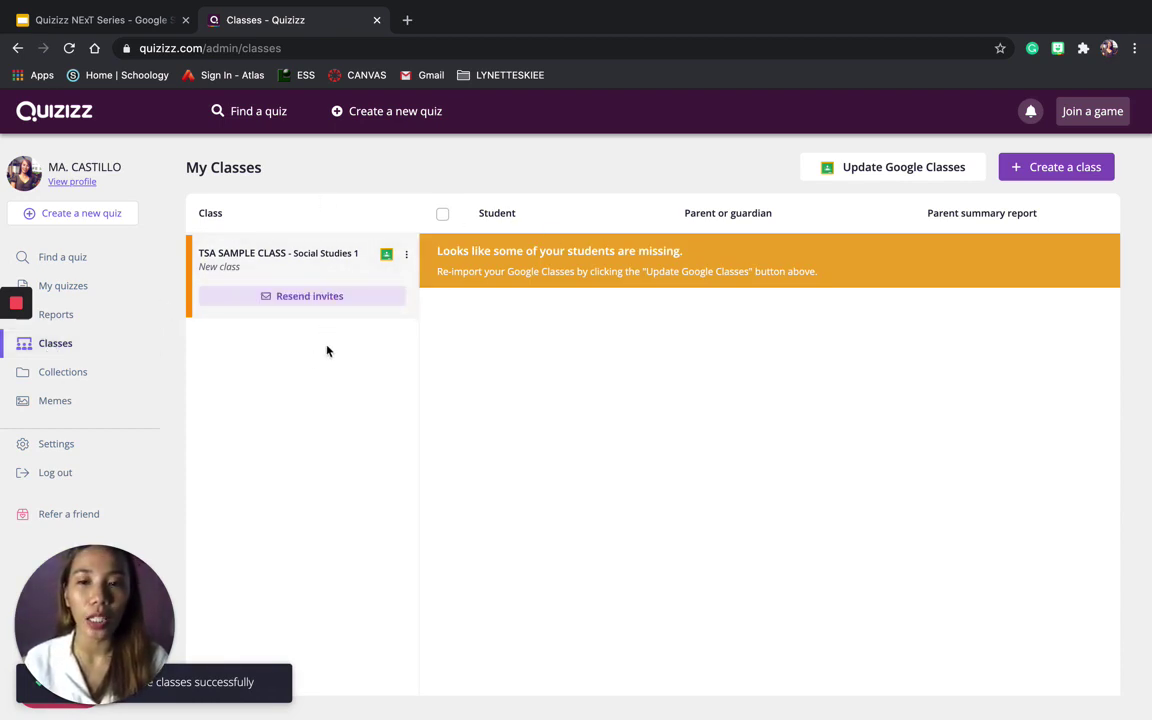
pyautogui.click(299, 302)
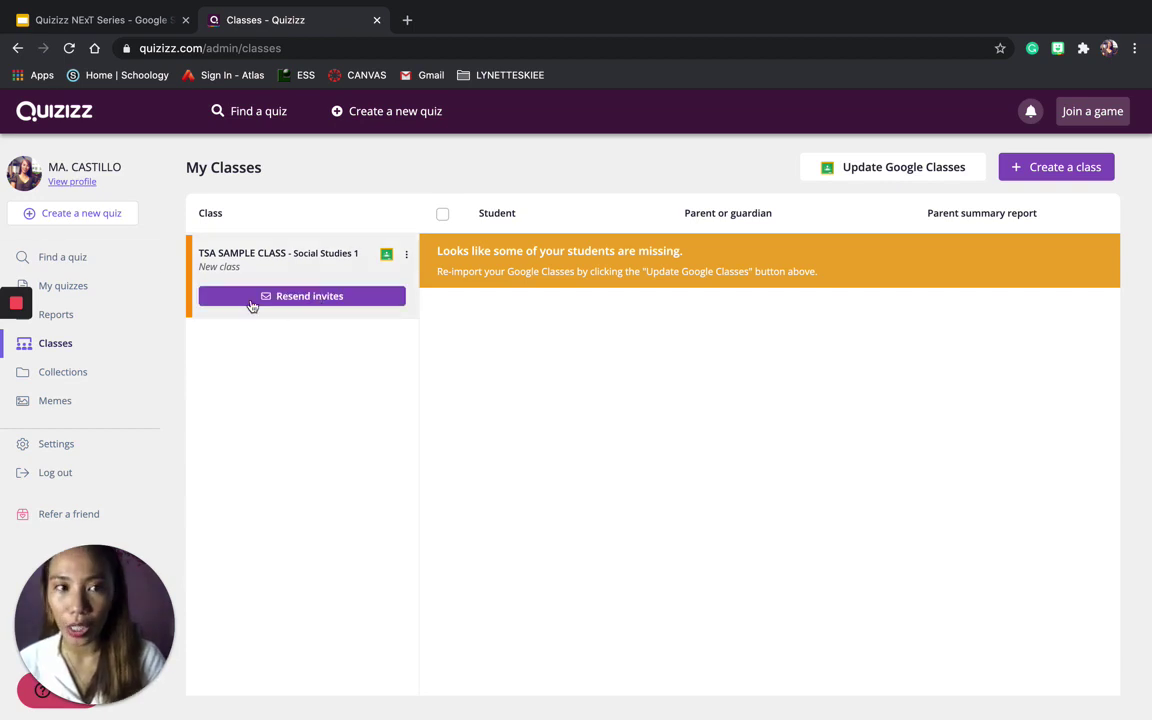
# Open the report of the Living Things homework game assigned without a class and copy its join link
pyautogui.click(58, 316)
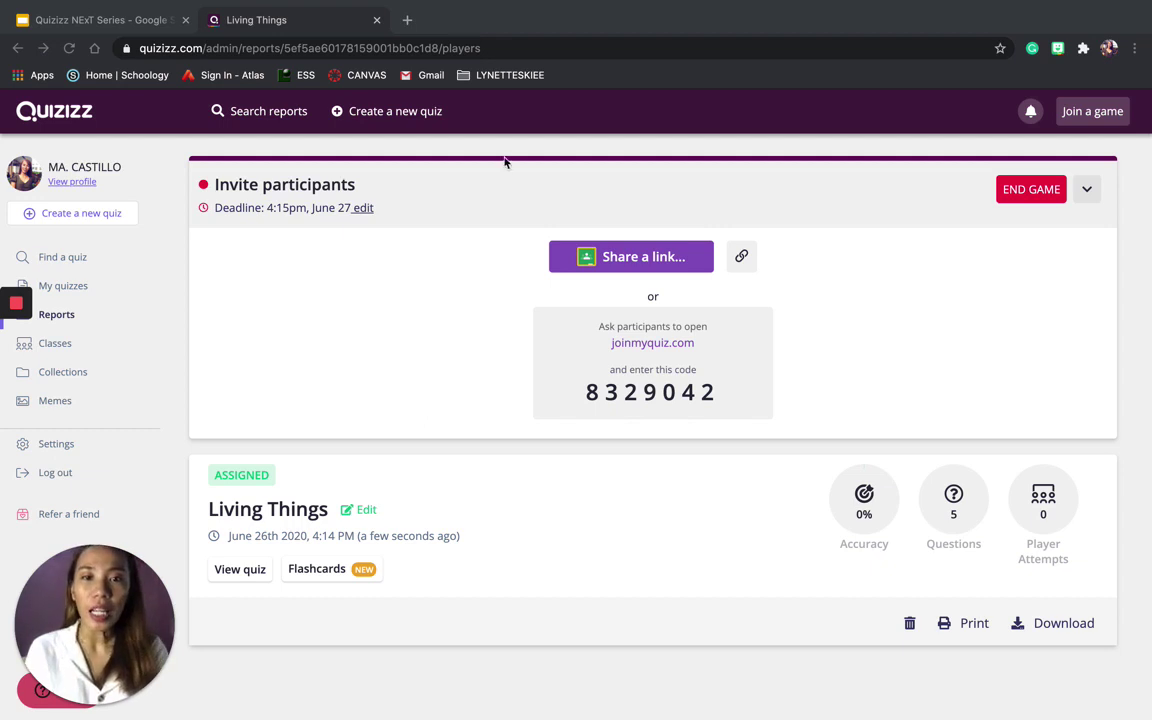
pyautogui.click(741, 259)
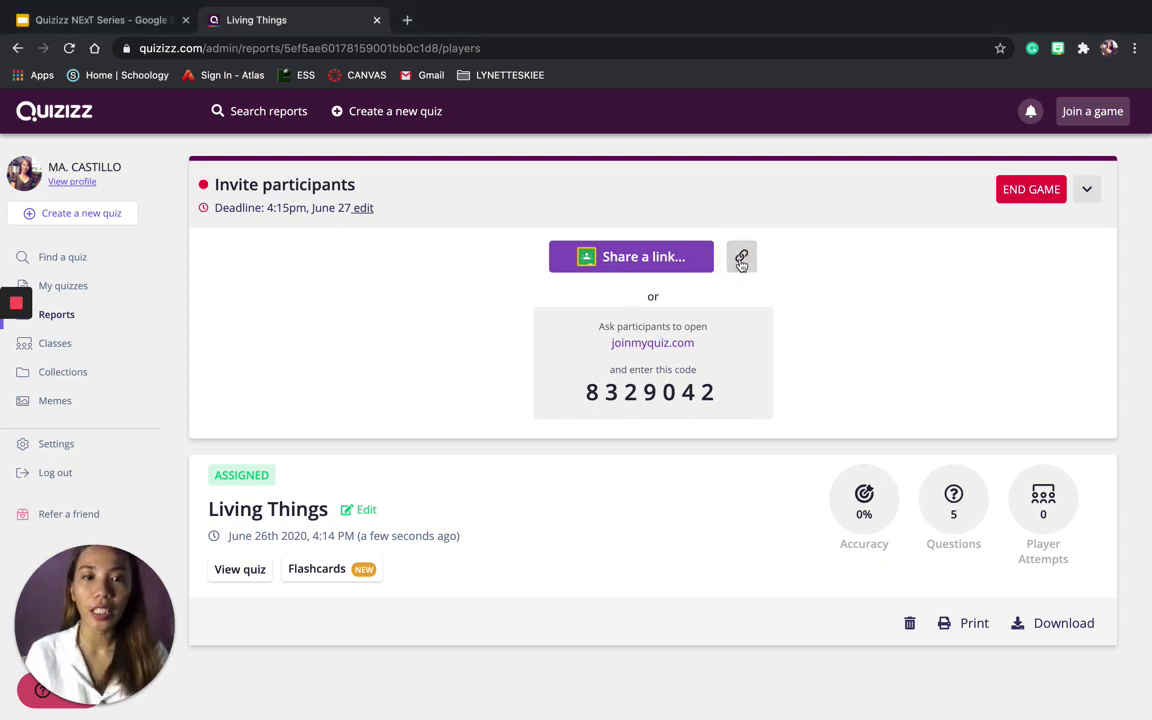
pyautogui.click(741, 259)
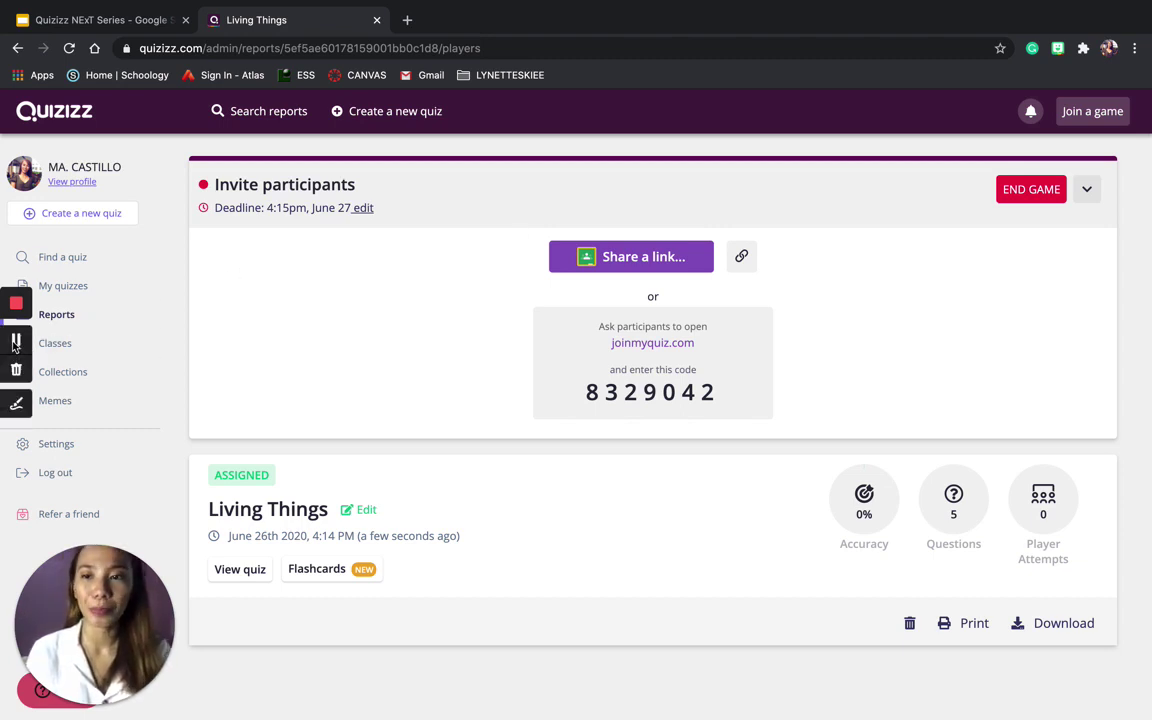
# Switch to Google Classroom and open TSA SAMPLE CLASS to look at the Living Things assignment post in its stream
pyautogui.click(16, 341)
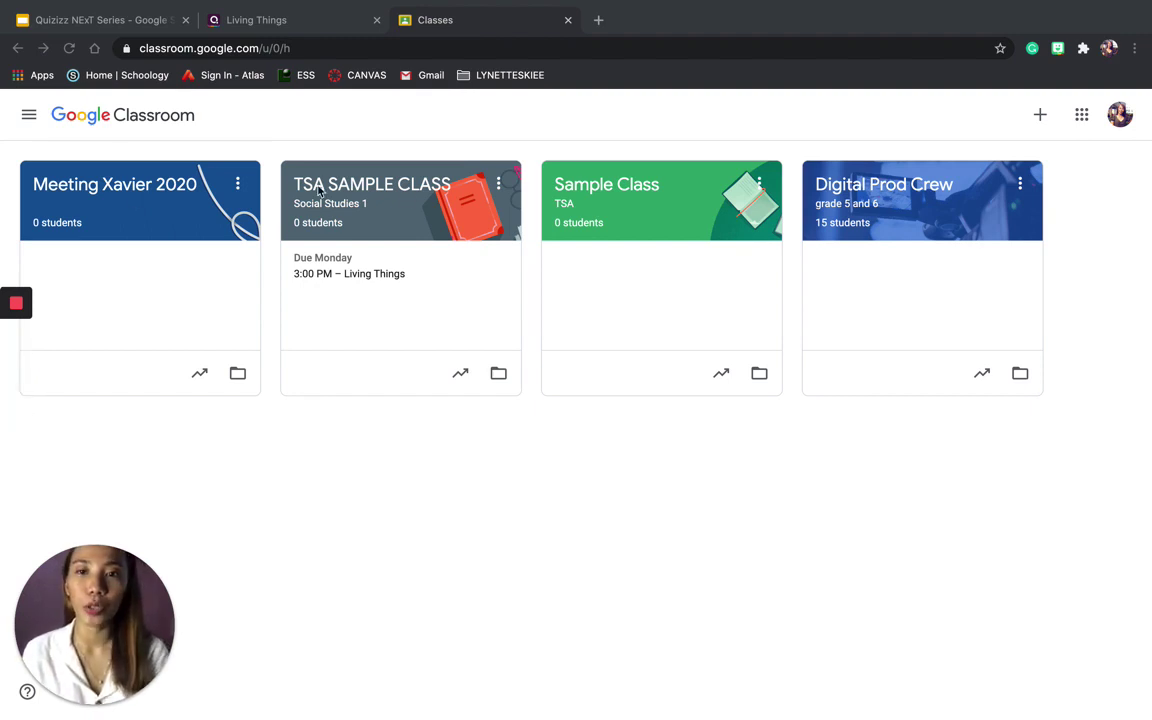
pyautogui.click(330, 262)
pyautogui.click(407, 203)
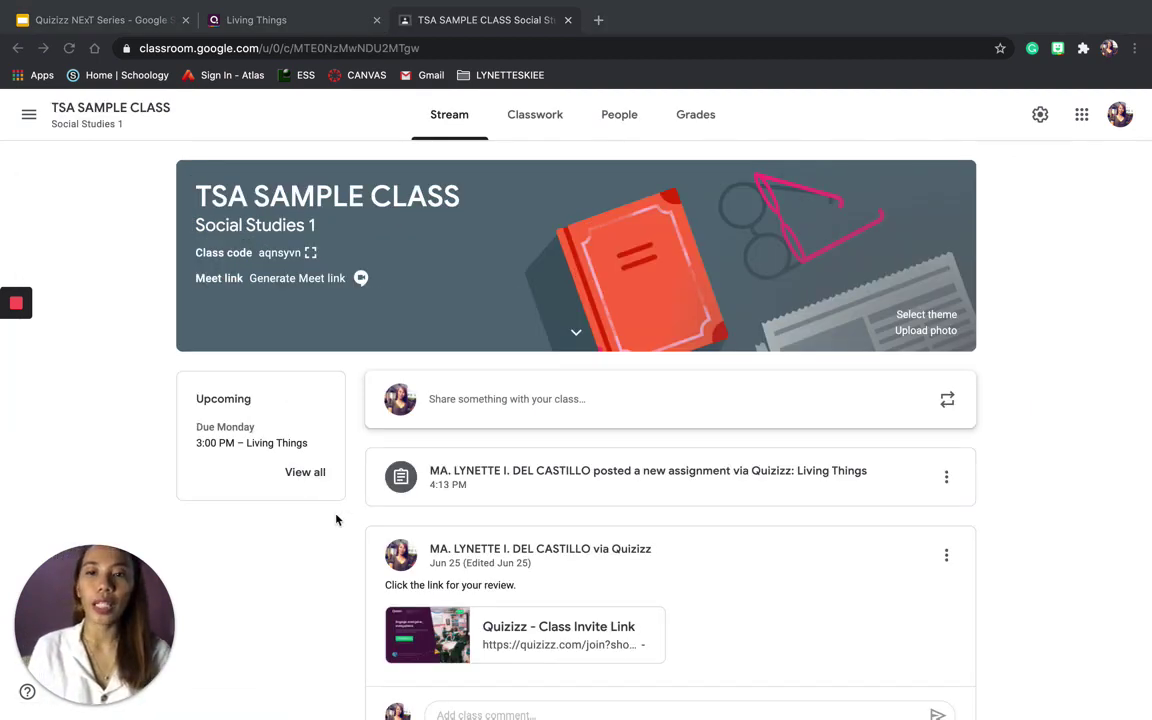
pyautogui.scroll(-1, 400, 550)
pyautogui.scroll(1, 517, 586)
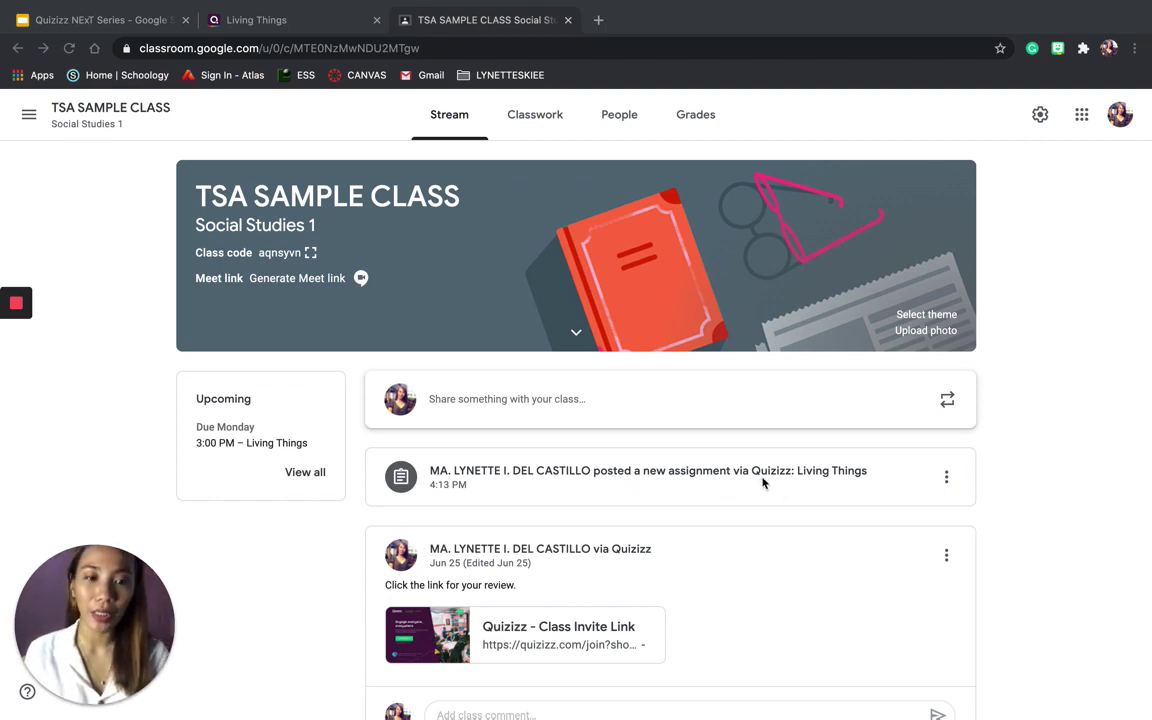
# Edit the Living Things assignment post, add the instructions "Please answer this for your review" and save the assignment
pyautogui.click(946, 479)
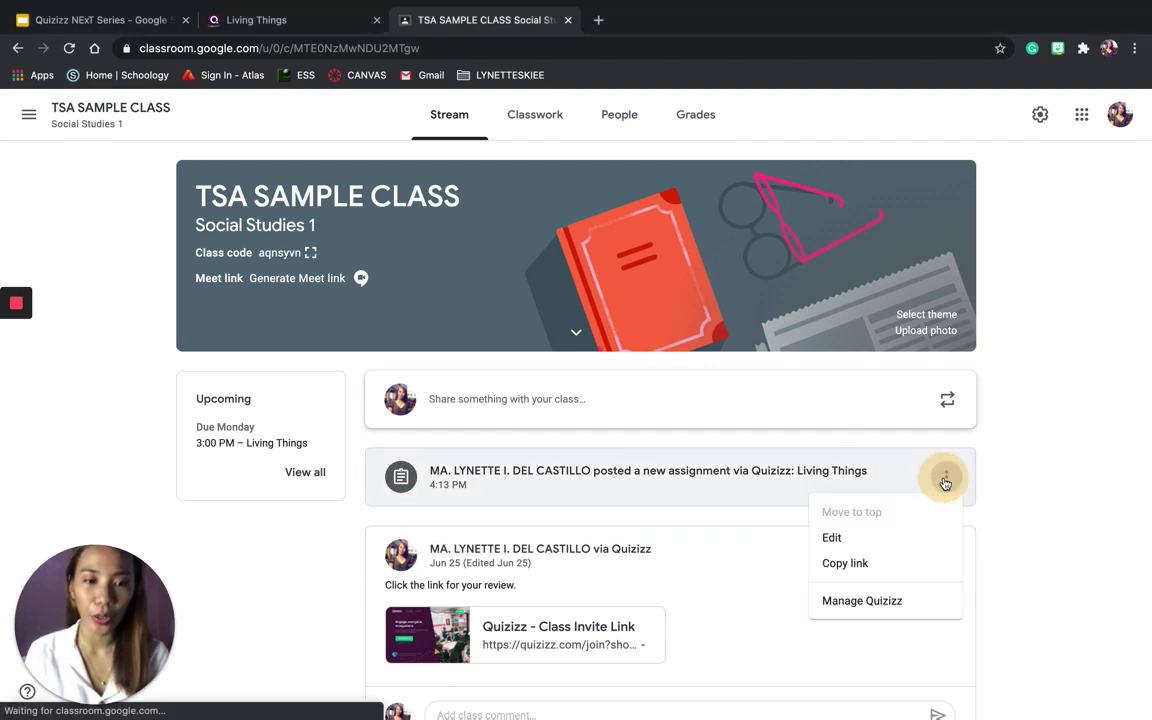
pyautogui.click(845, 538)
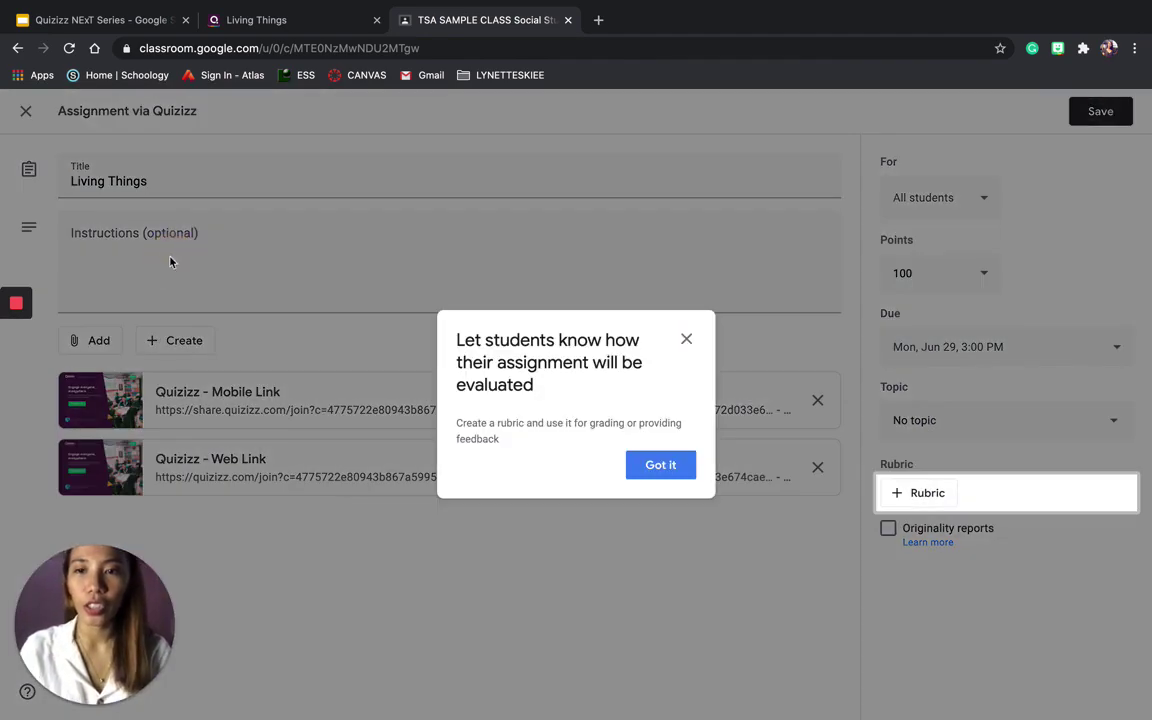
pyautogui.click(662, 465)
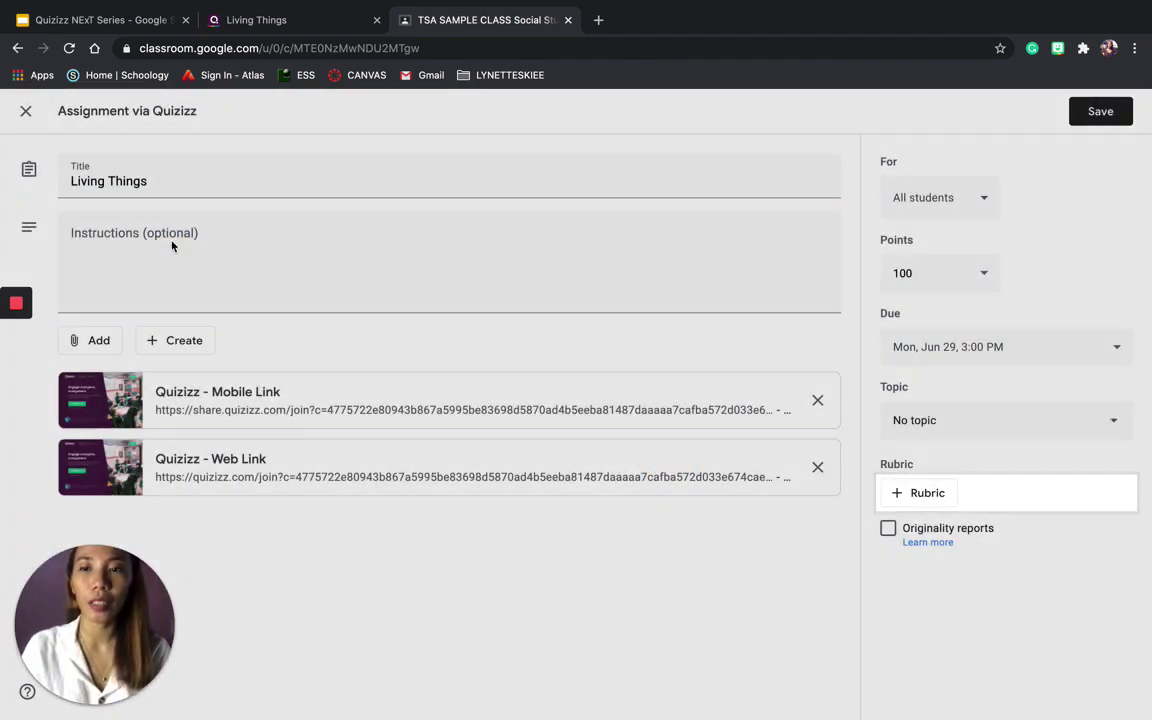
pyautogui.click(165, 240)
pyautogui.write('Pl')
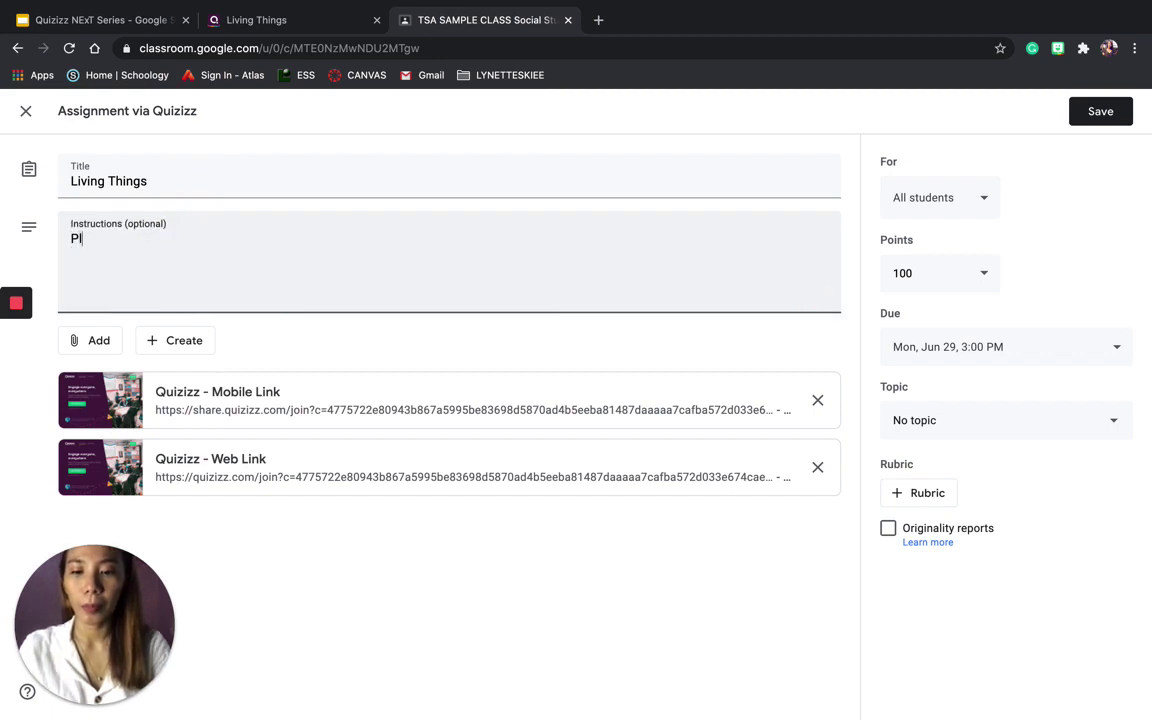
pyautogui.write('ease answ')
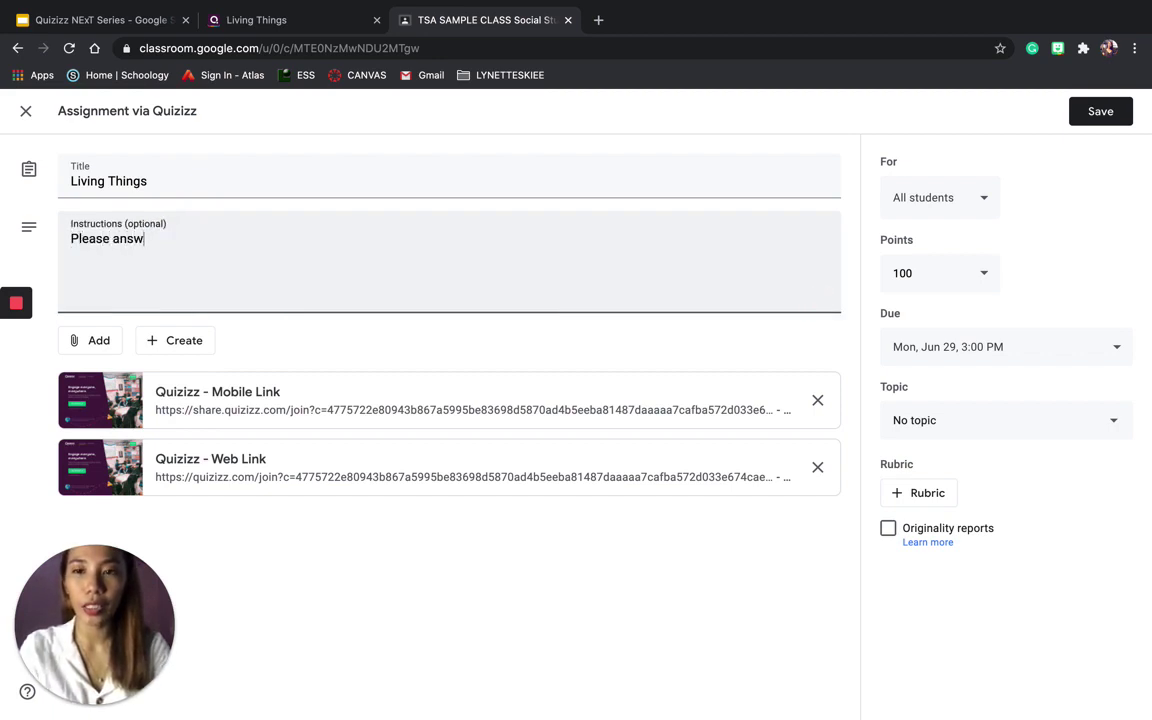
pyautogui.write('er this for')
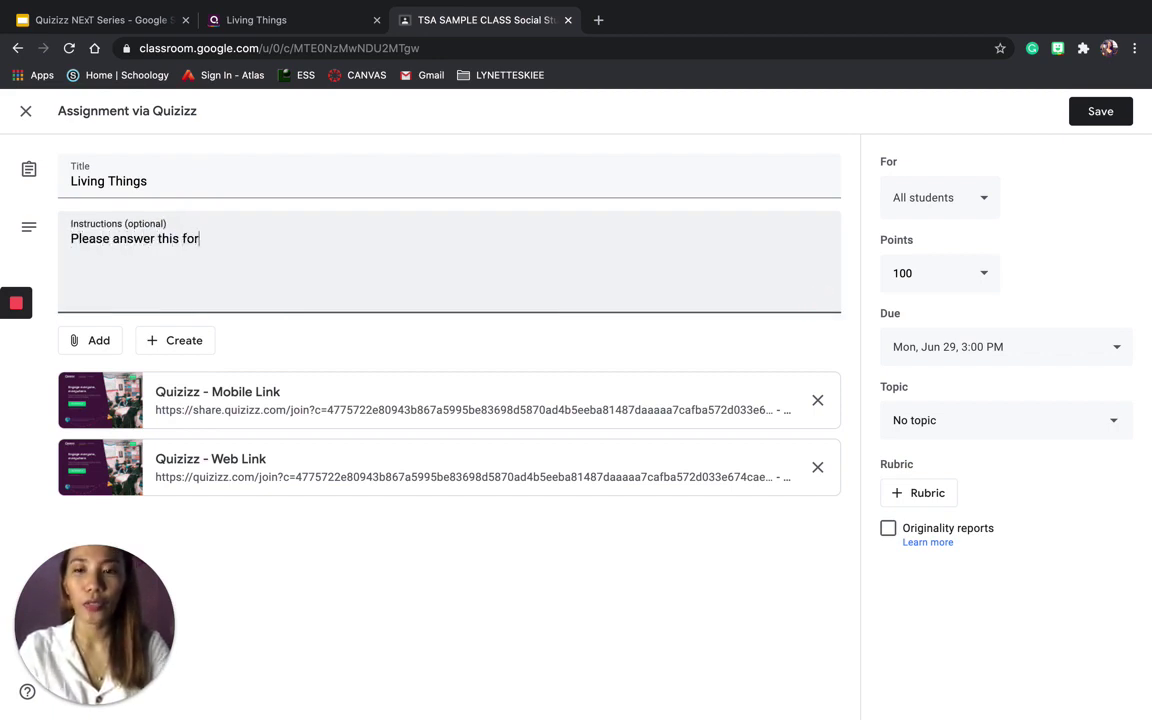
pyautogui.write(' your re')
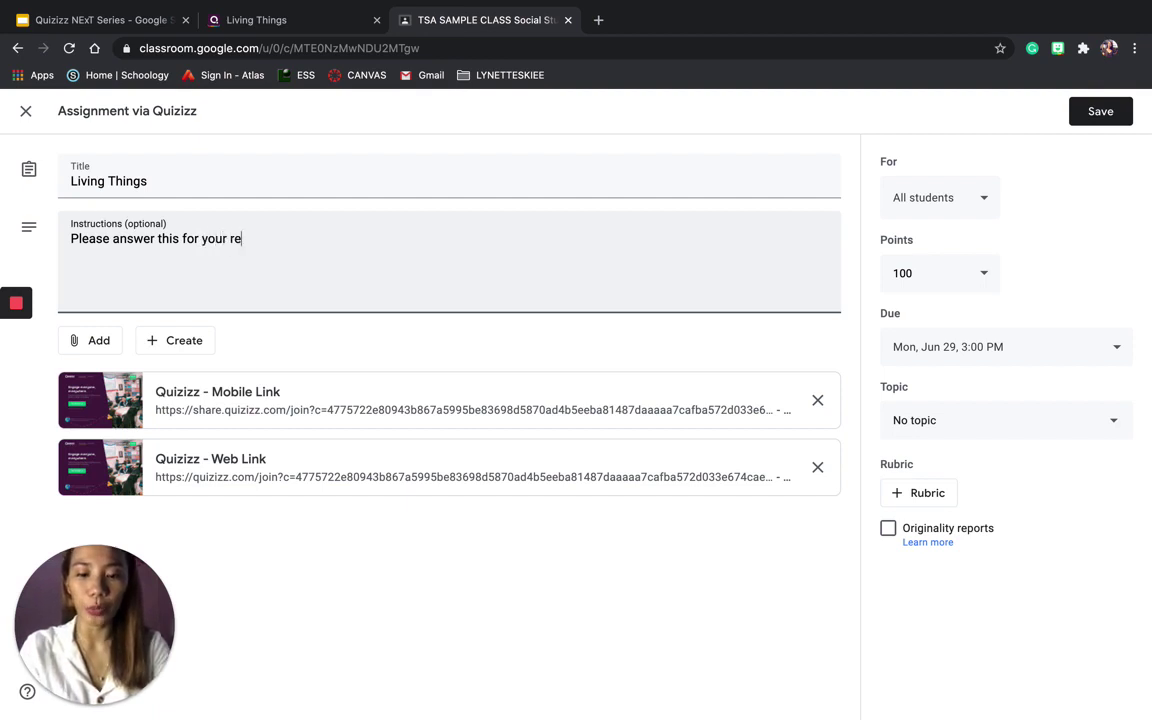
pyautogui.write('view')
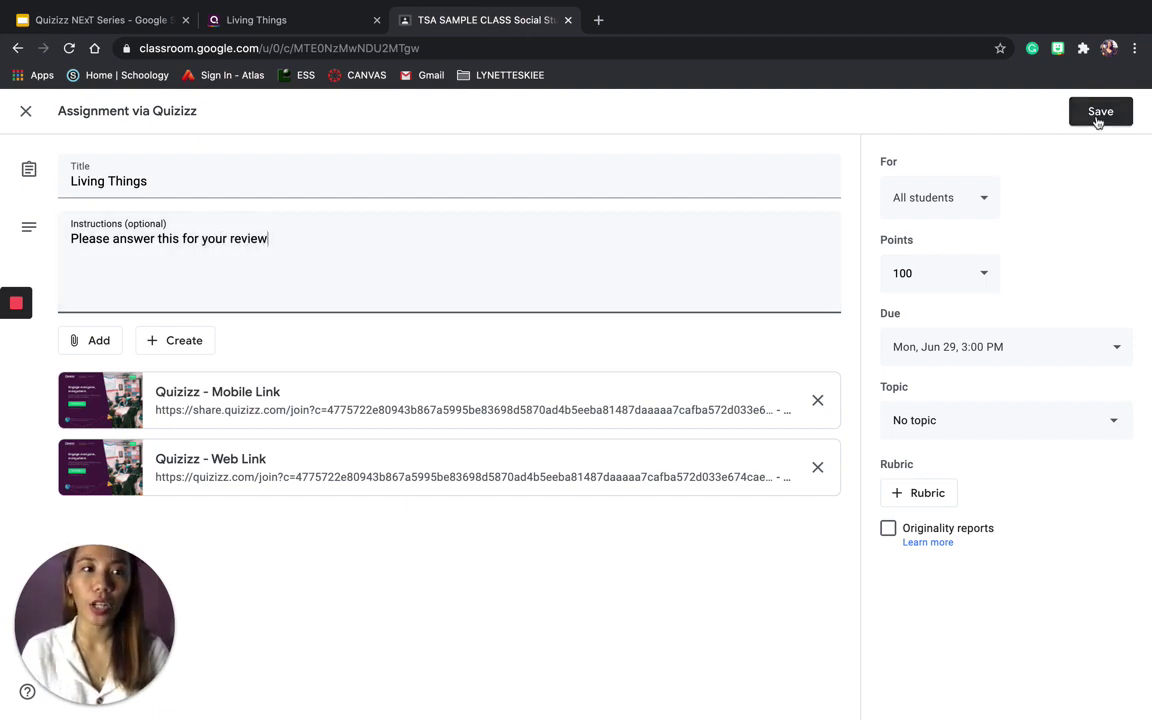
pyautogui.click(1098, 115)
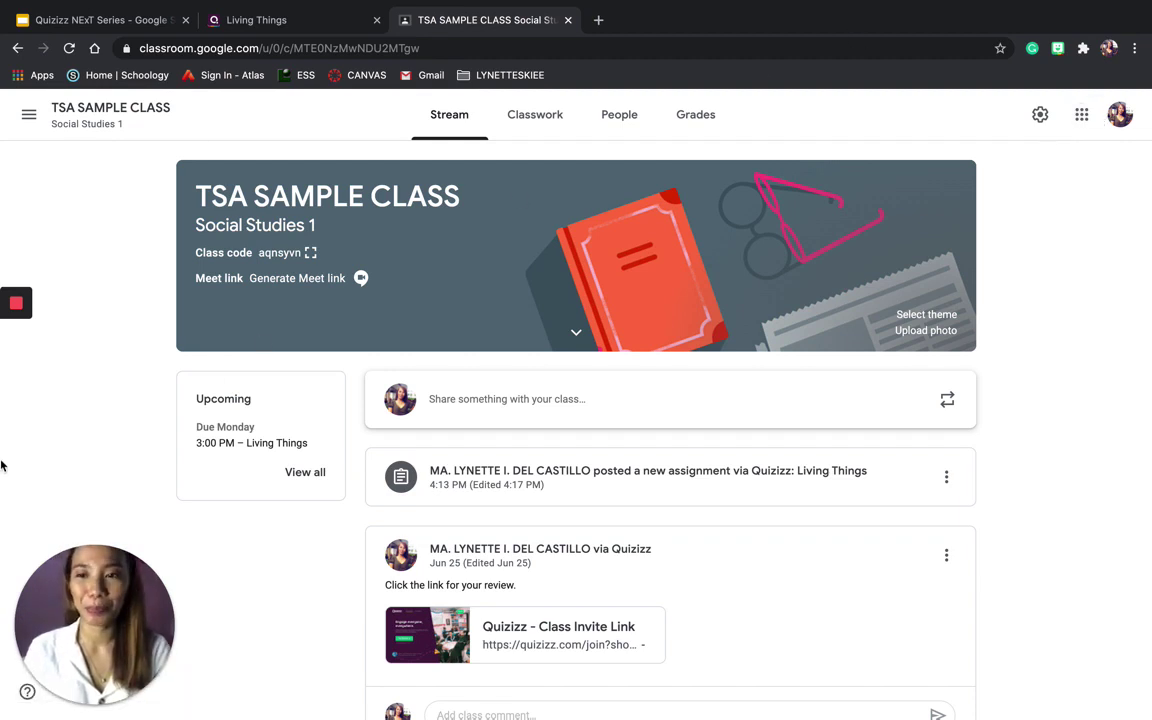
# Switch back to Quizizz and create a private English meme set named "Meme 1"
pyautogui.click(12, 343)
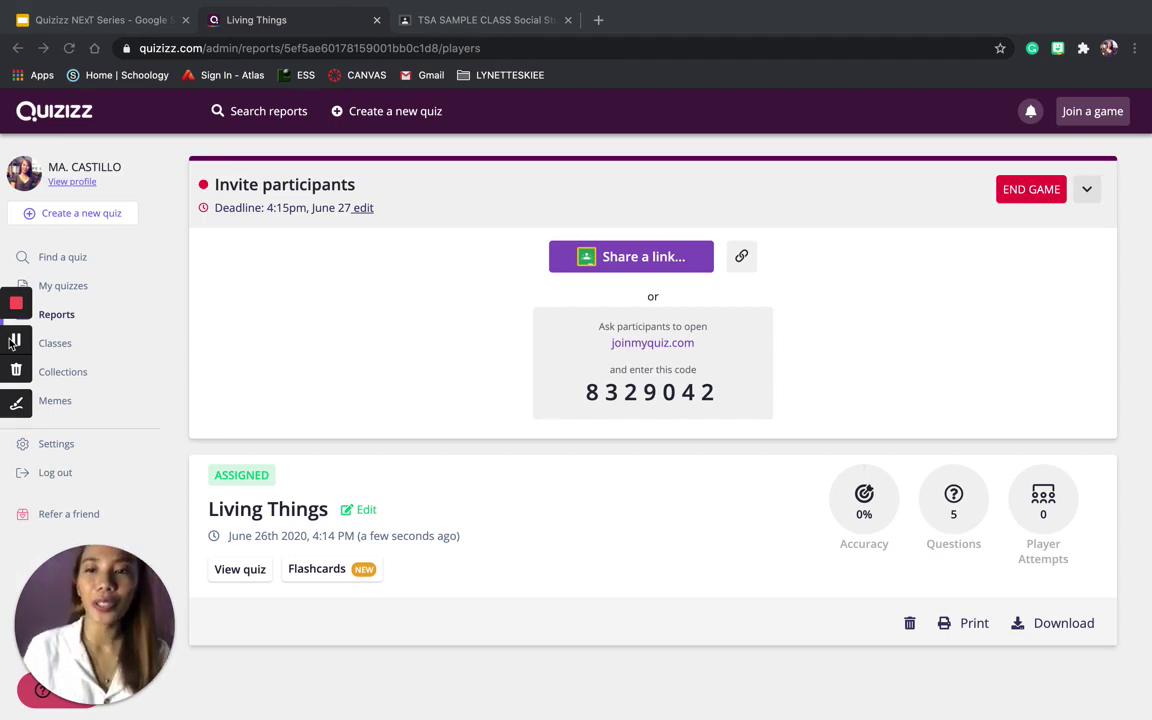
pyautogui.click(56, 402)
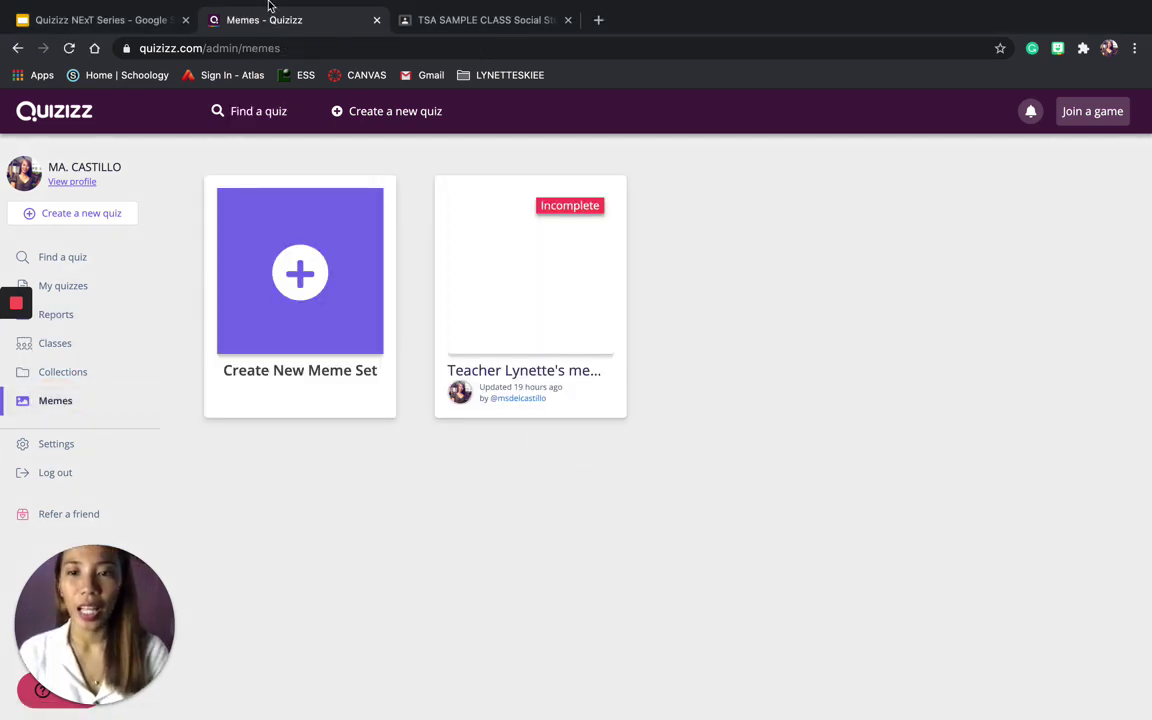
pyautogui.click(300, 277)
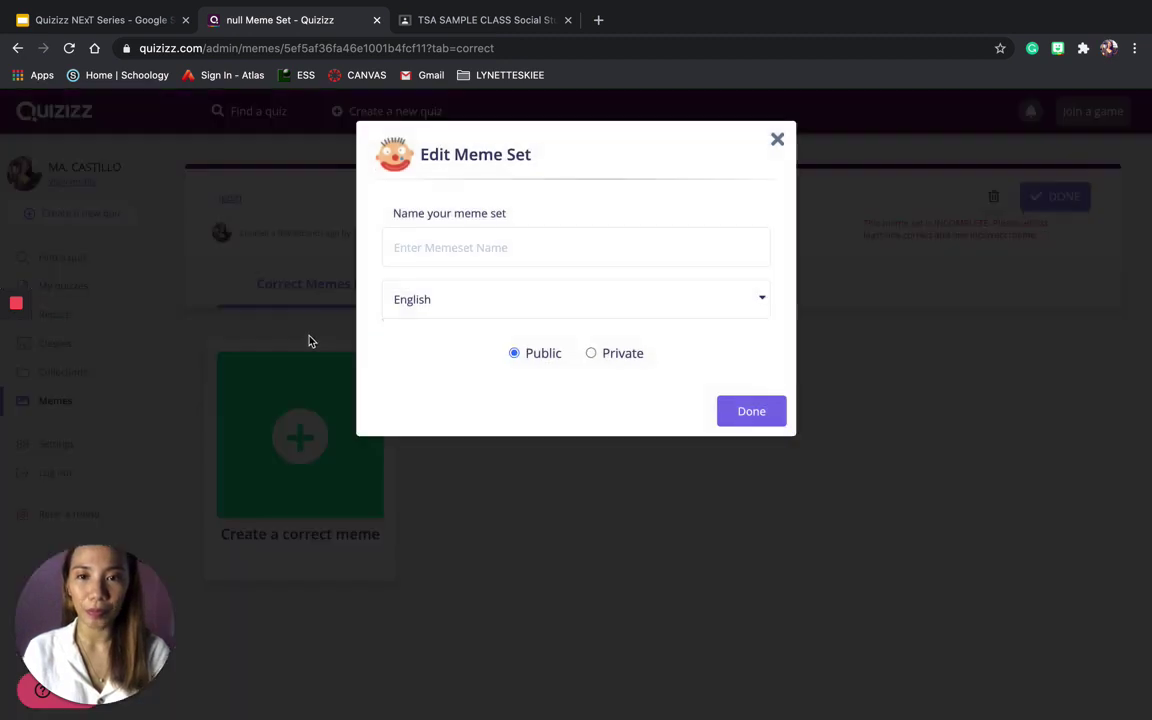
pyautogui.click(409, 251)
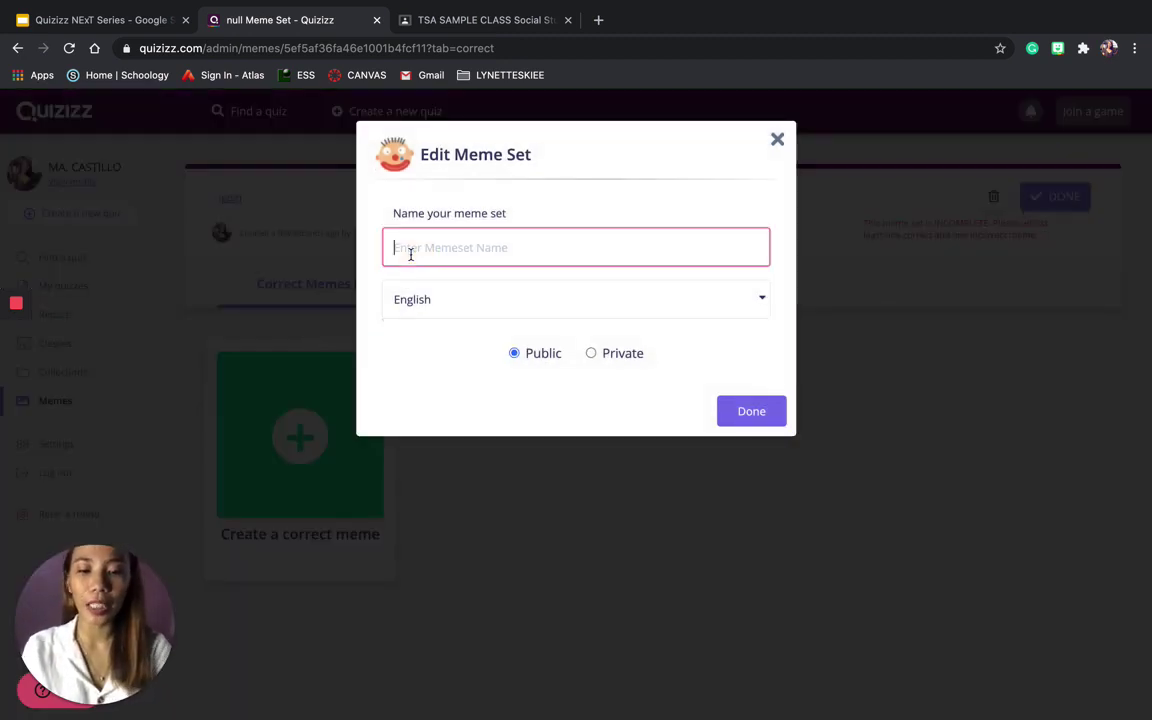
pyautogui.write('Meme 1')
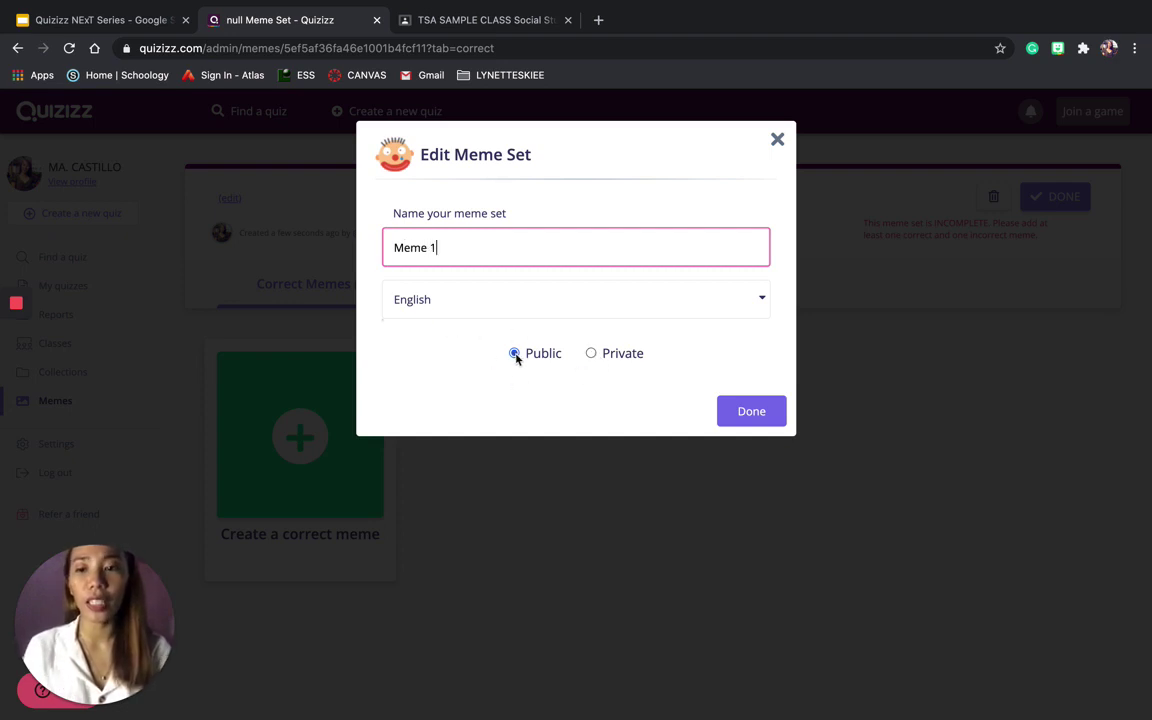
pyautogui.click(600, 358)
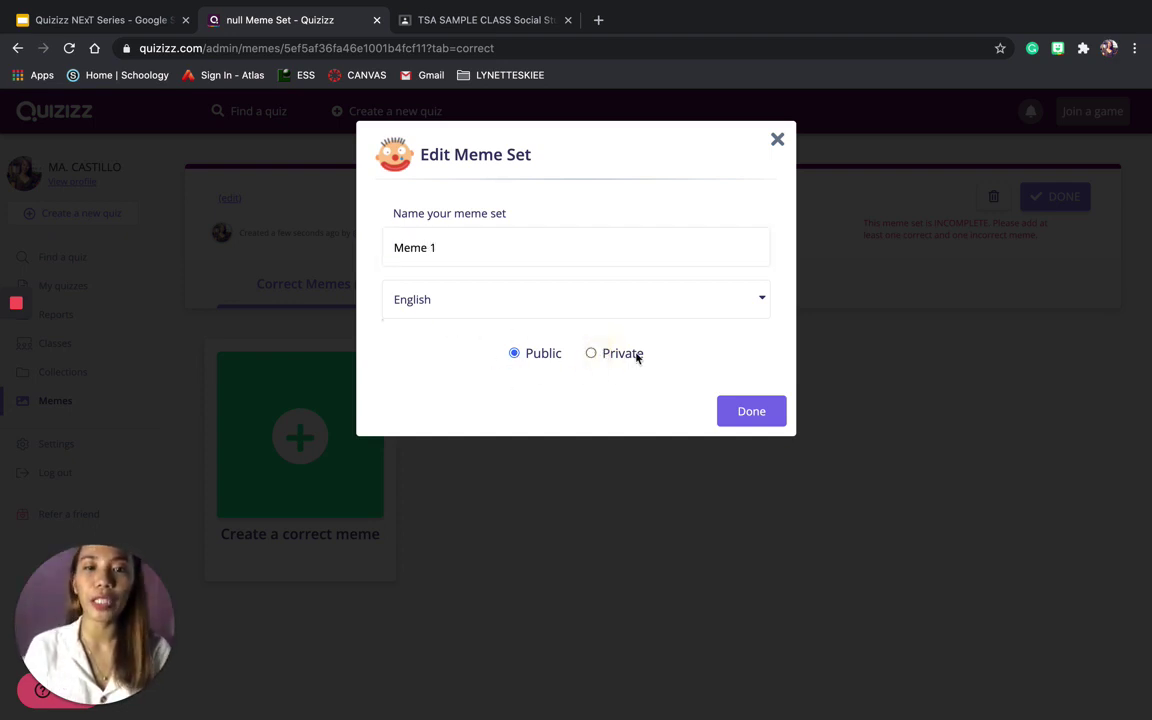
pyautogui.click(592, 355)
pyautogui.click(746, 413)
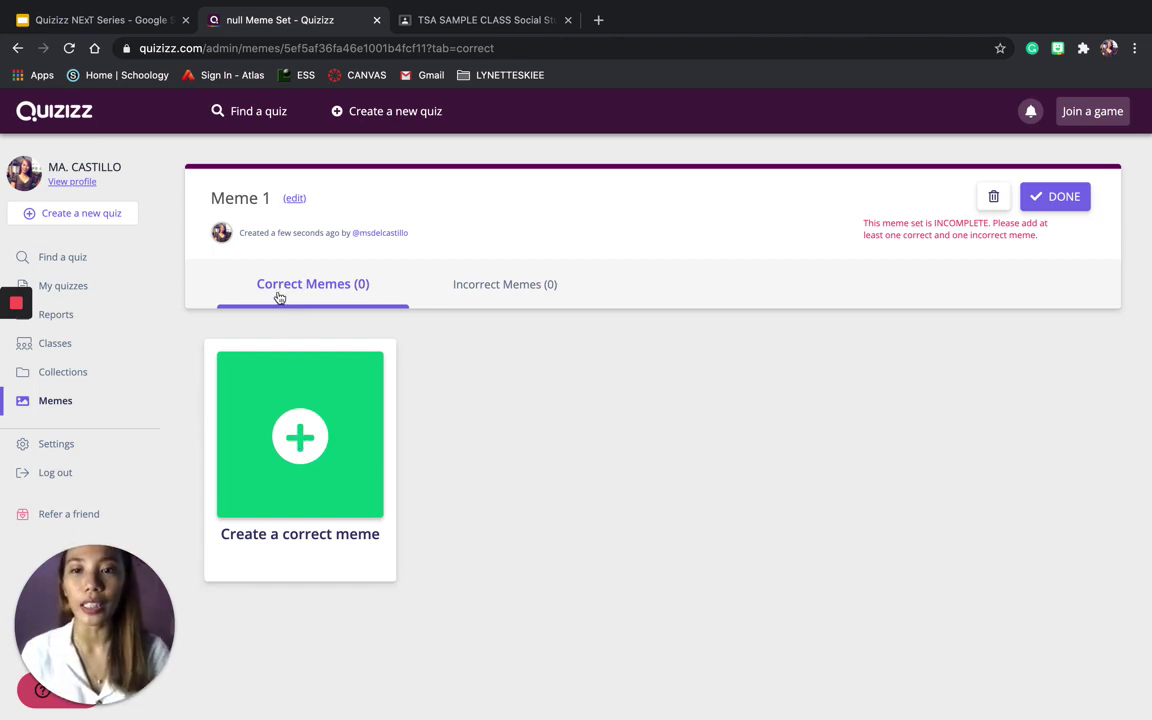
# Start a new incorrect meme in the Meme 1 set and upload the checkmark image download.png from the Desktop for it
pyautogui.click(505, 289)
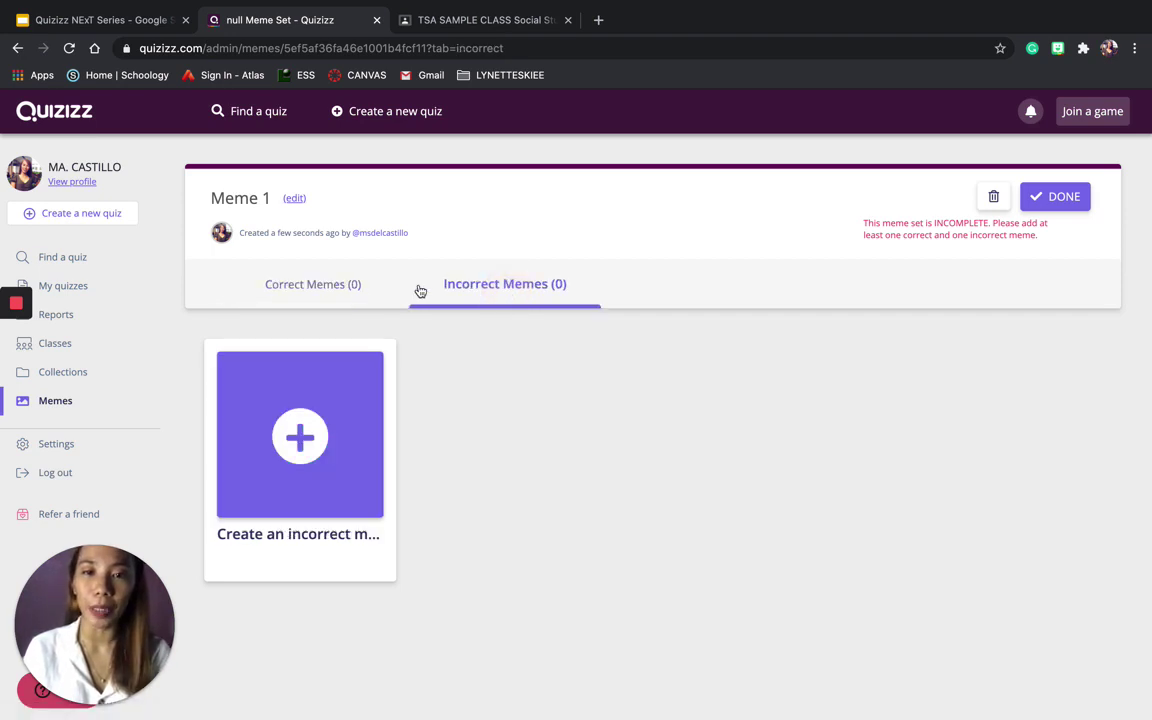
pyautogui.click(325, 285)
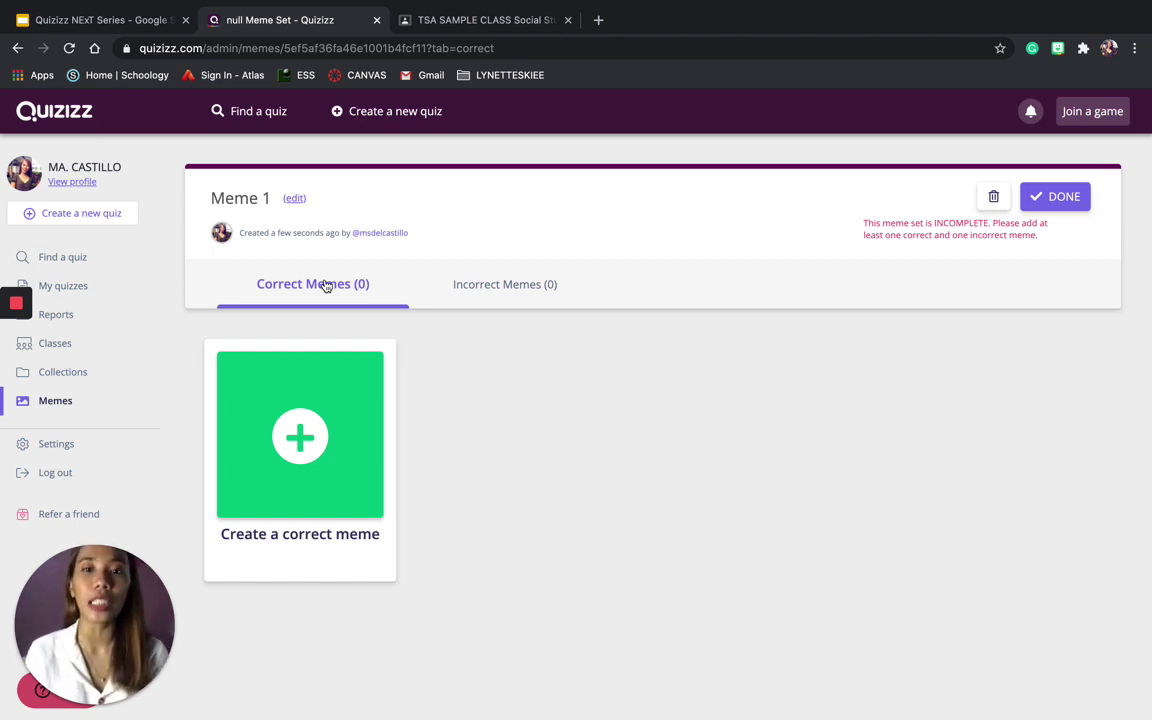
pyautogui.click(517, 287)
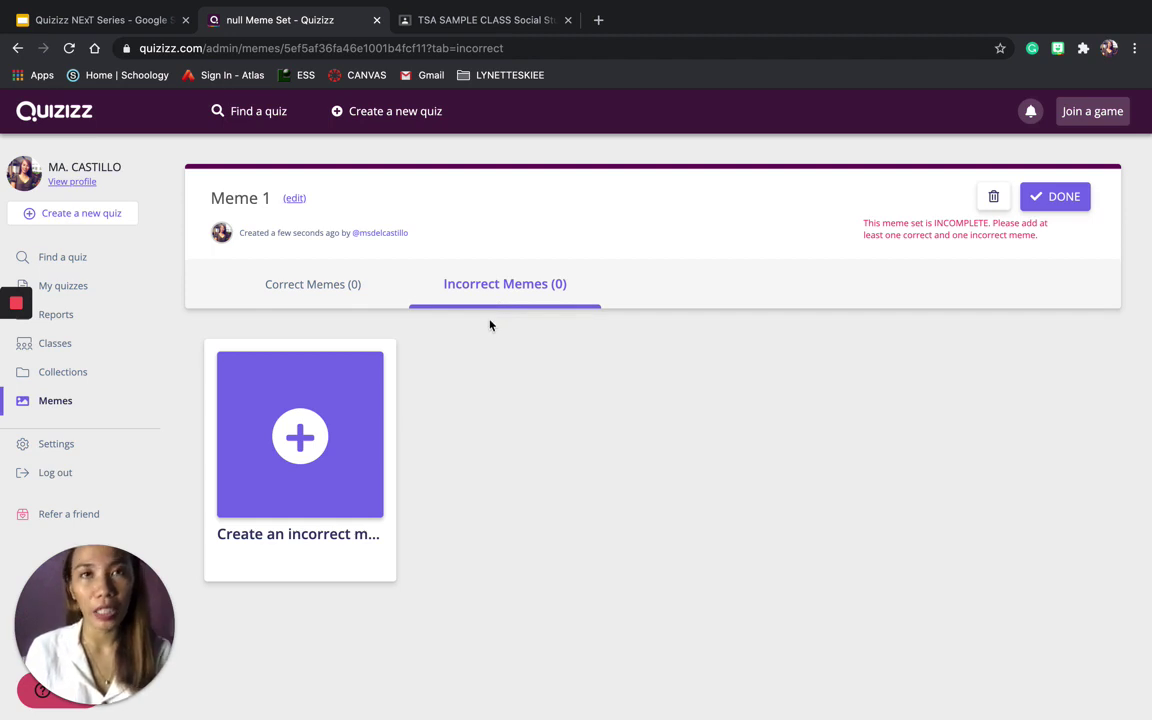
pyautogui.click(300, 434)
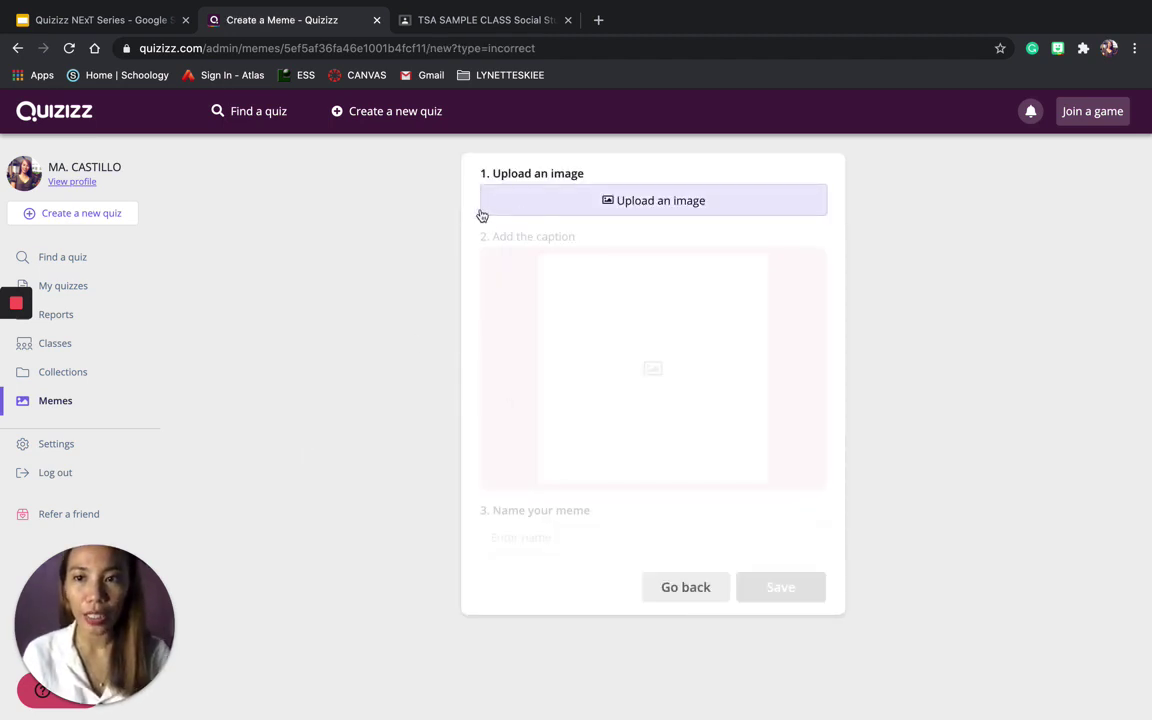
pyautogui.click(652, 200)
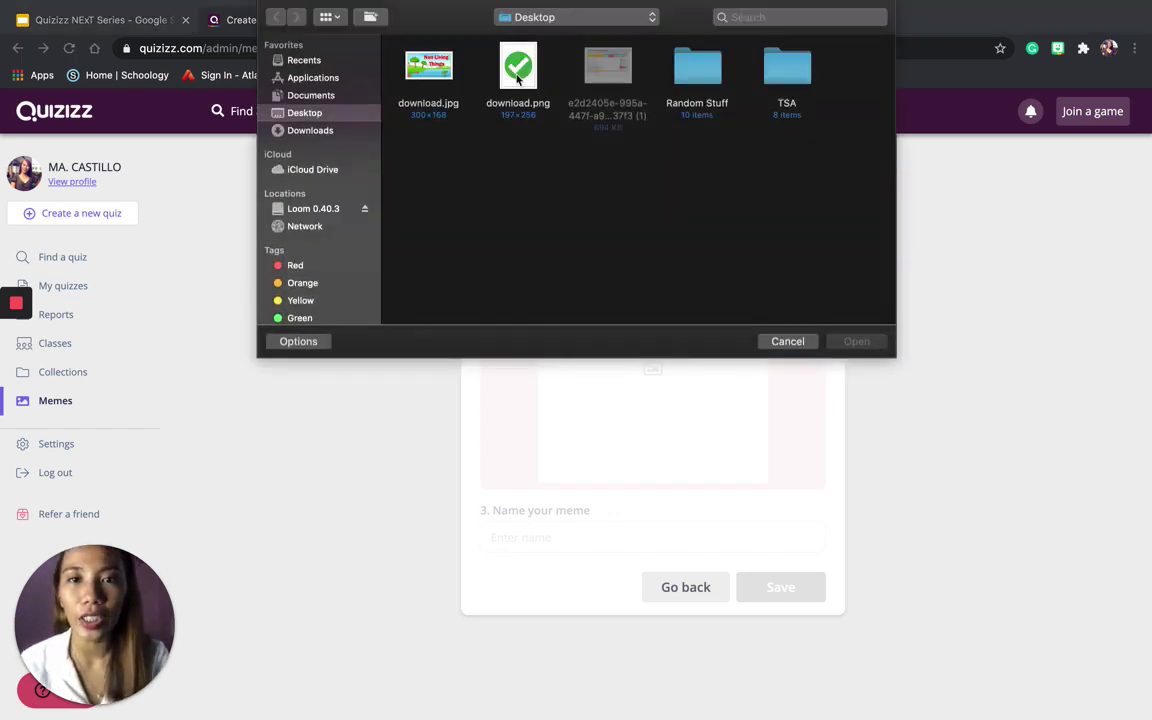
pyautogui.doubleClick(518, 72)
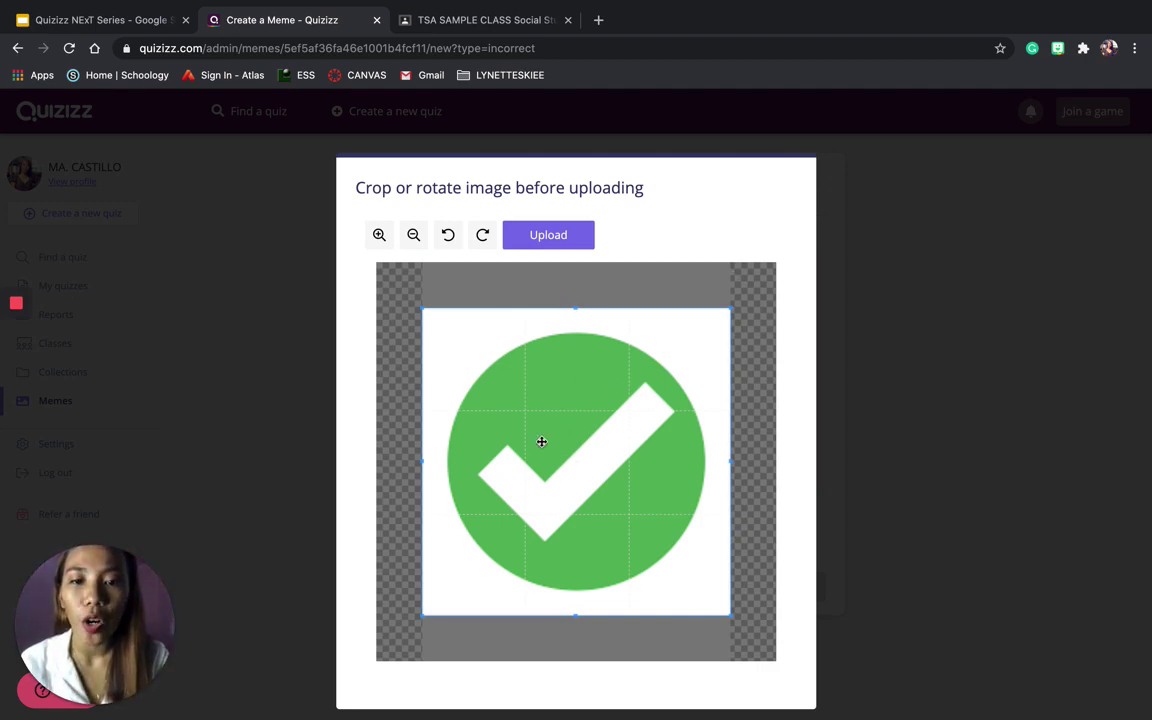
pyautogui.click(546, 243)
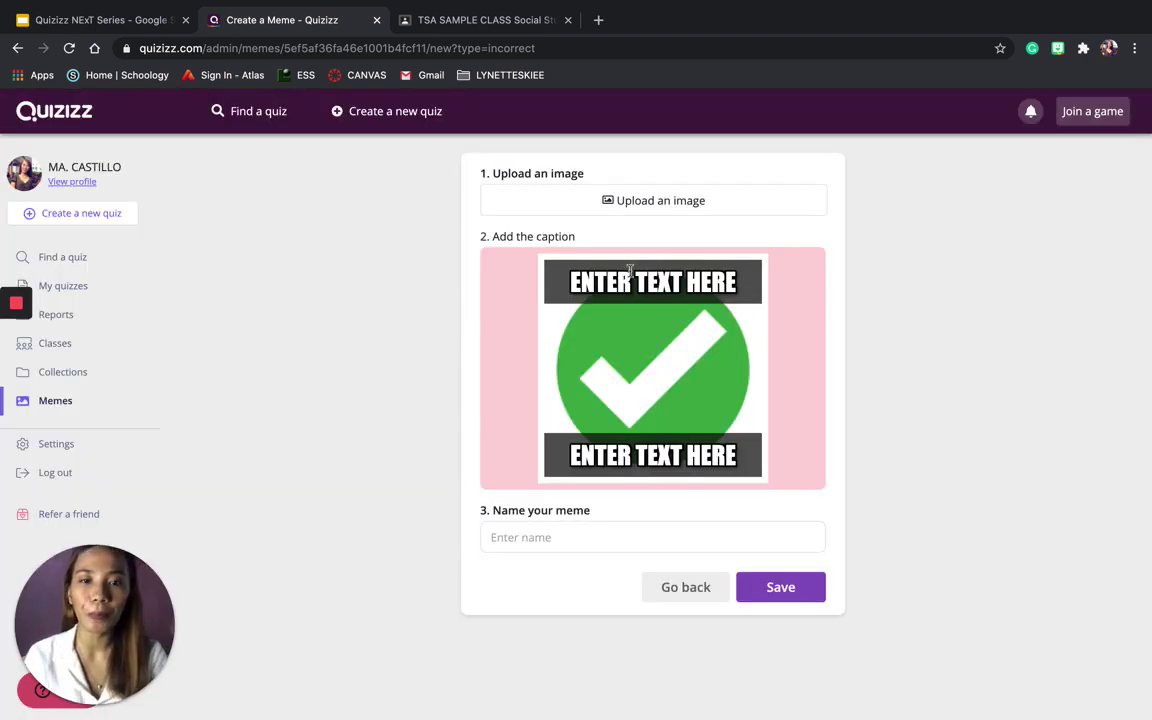
# Enter "WOOOOOW!" as the upper caption on the incorrect meme's checkmark image
pyautogui.click(630, 273)
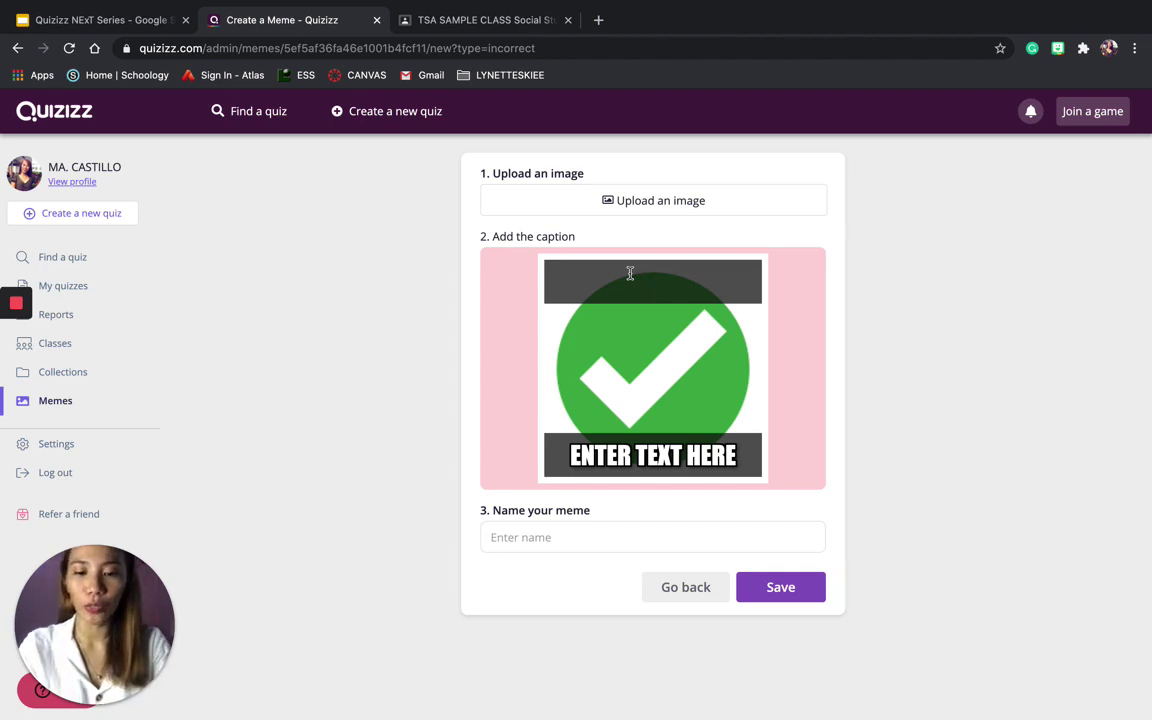
pyautogui.write('WOOOOOW')
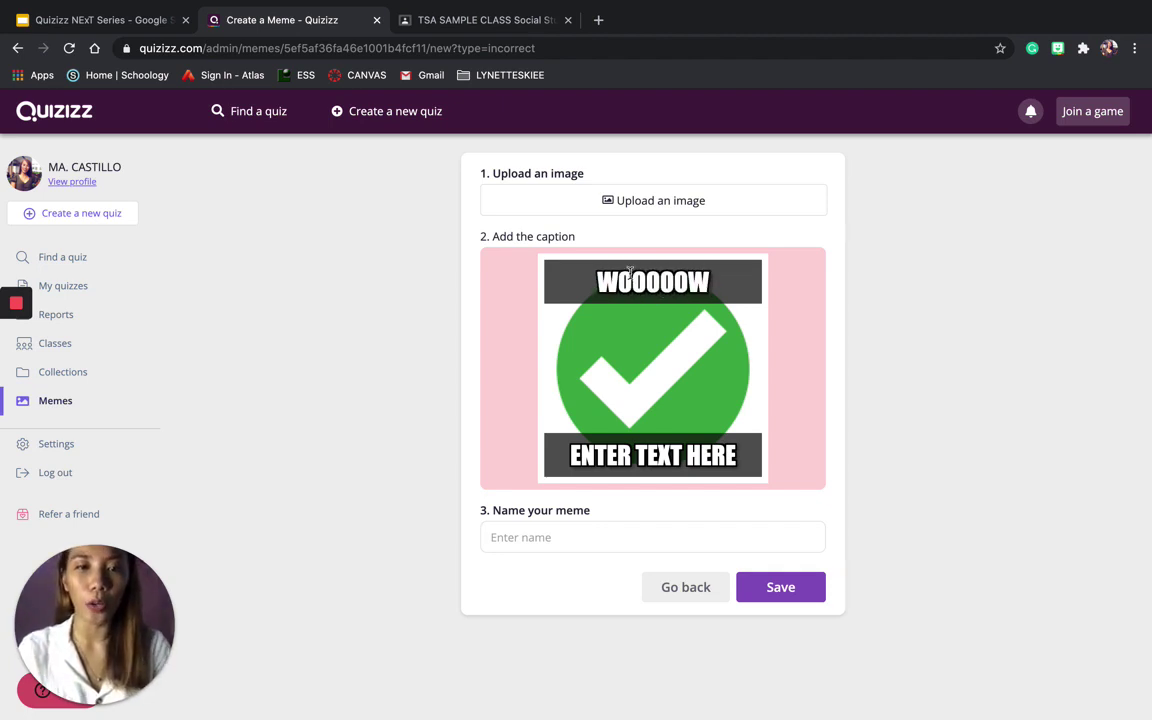
pyautogui.click(630, 270)
pyautogui.click(634, 283)
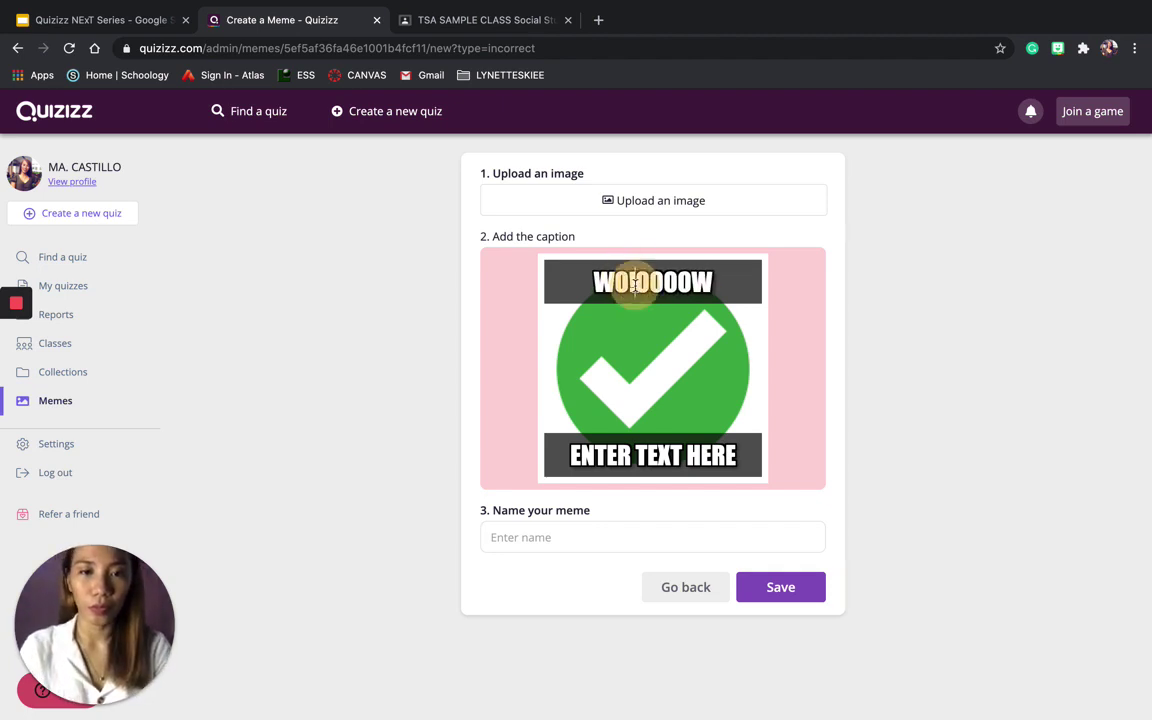
pyautogui.click(722, 283)
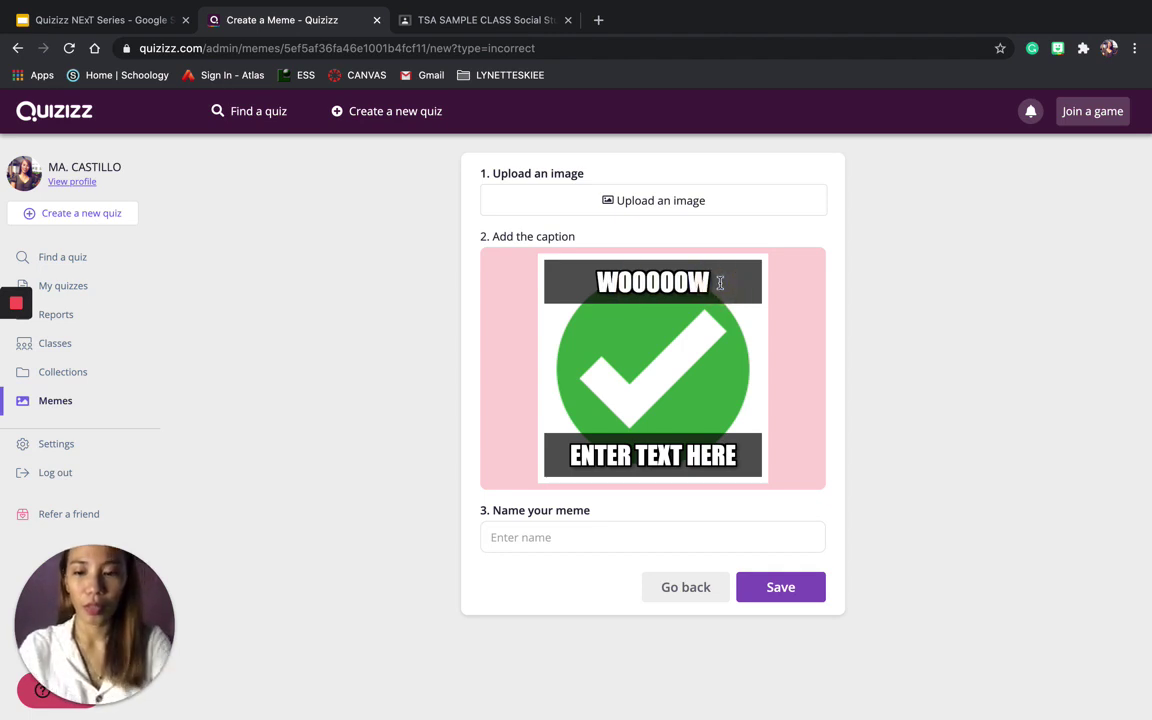
pyautogui.write('!')
# Enter "YOU ARE AWESOME" as the meme's lower caption, save the meme and try to finish the Meme 1 set
pyautogui.click(655, 453)
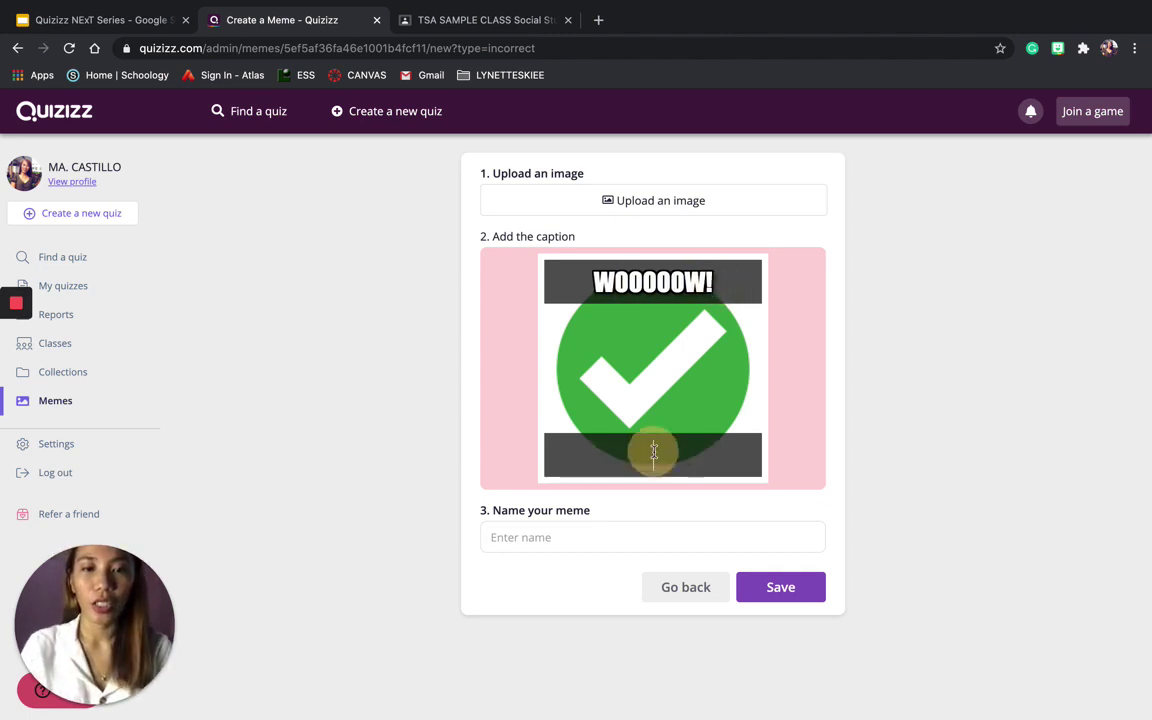
pyautogui.write('YOU AR')
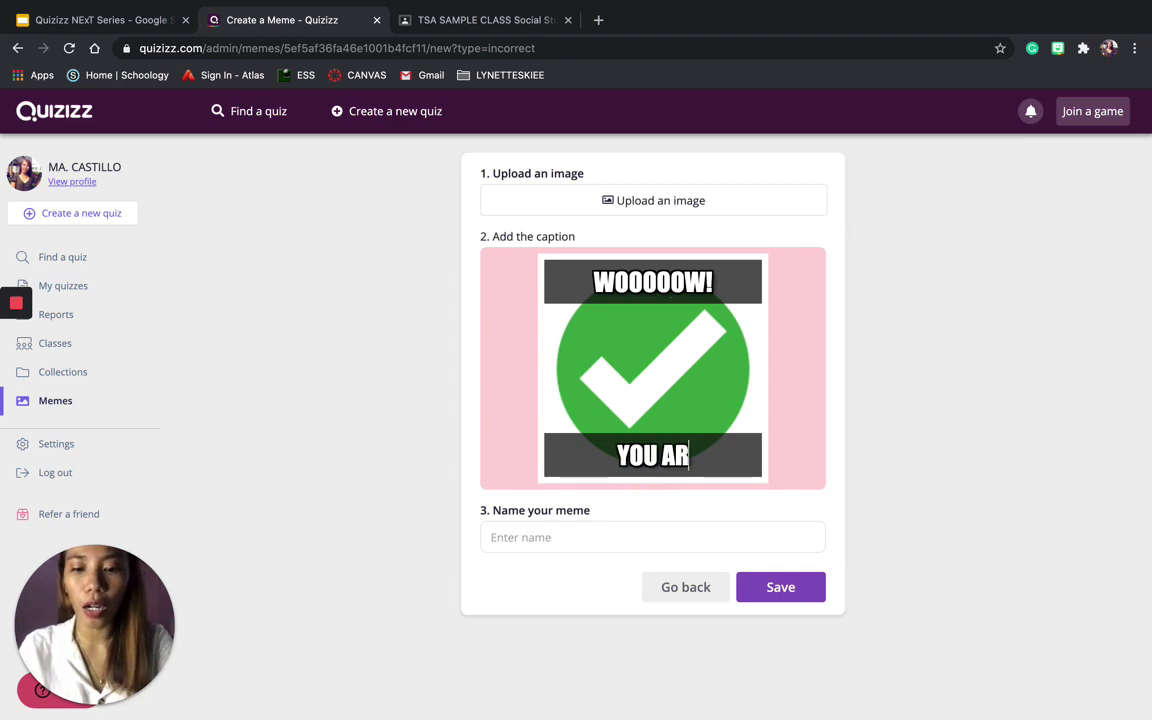
pyautogui.write('E AWESOME')
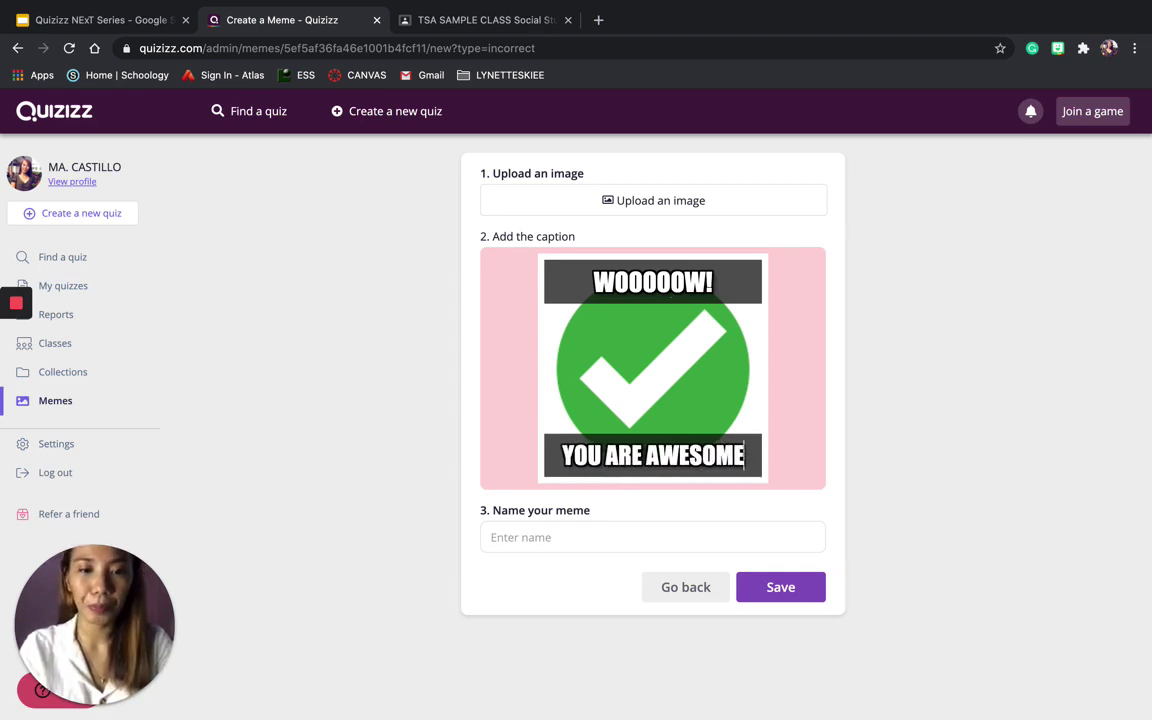
pyautogui.click(790, 592)
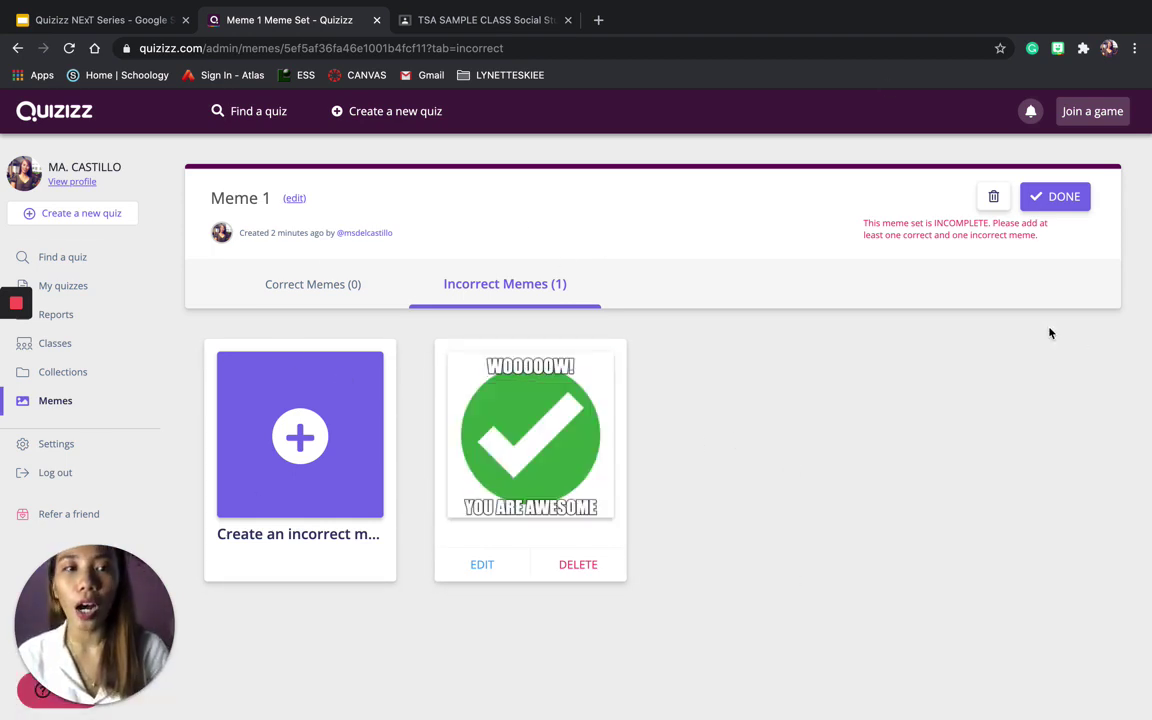
pyautogui.click(1066, 197)
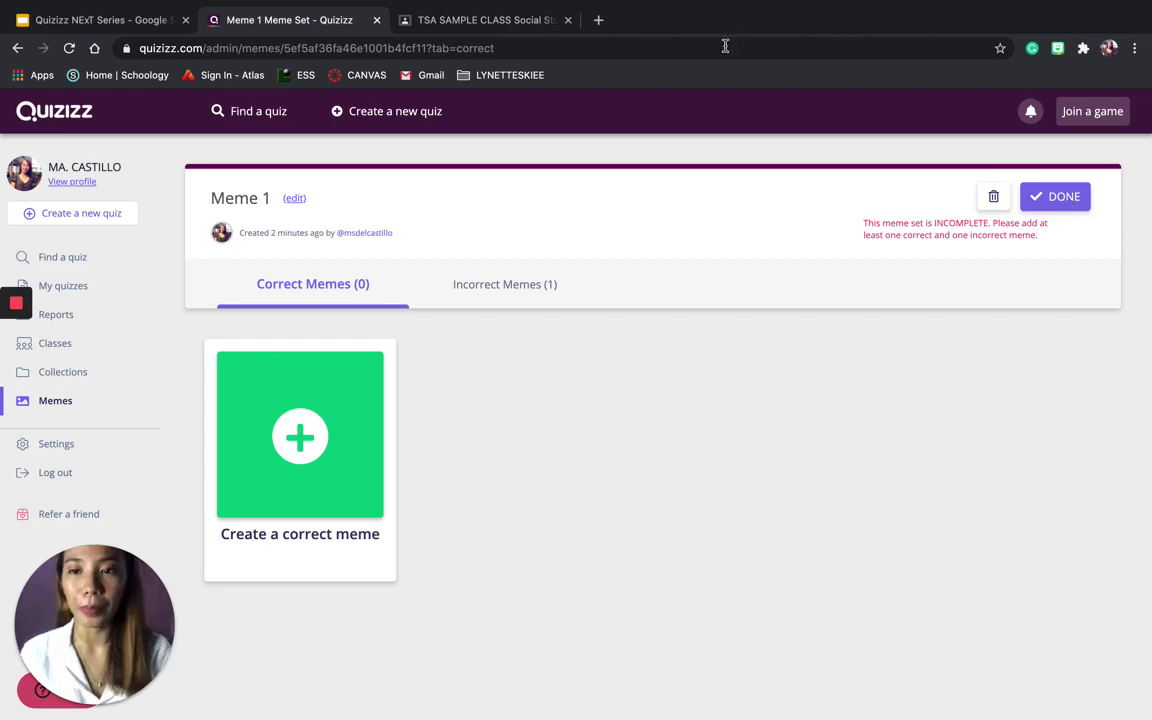
pyautogui.click(15, 340)
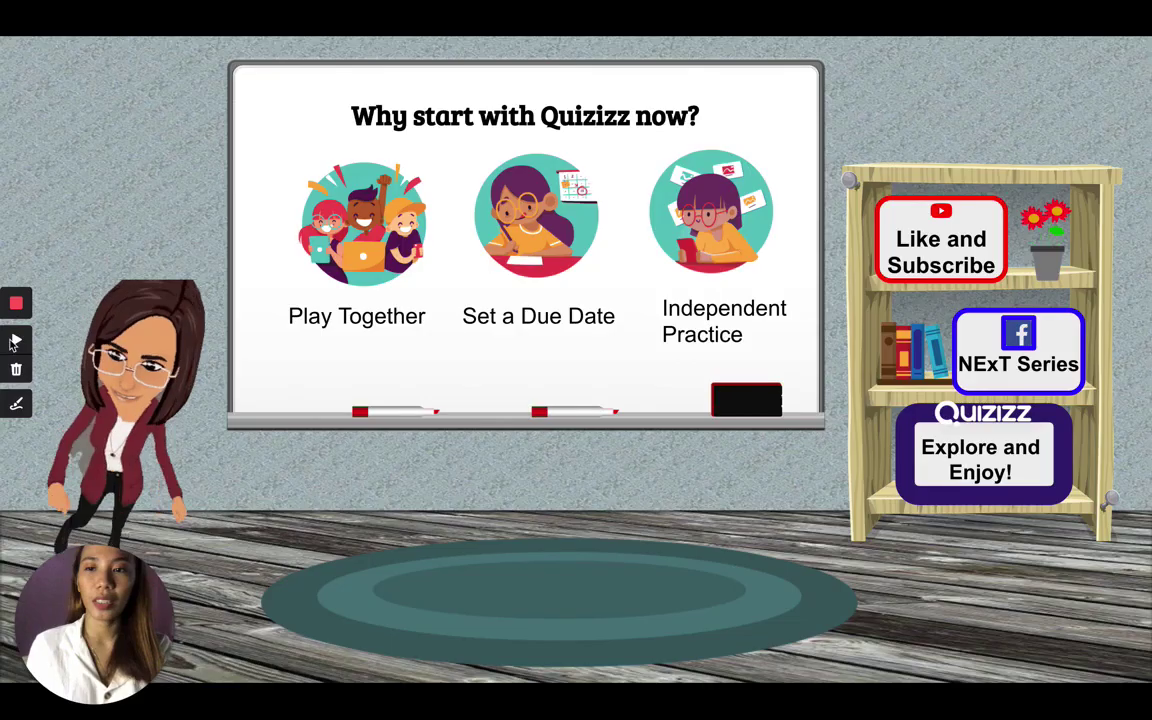
pyautogui.click(15, 340)
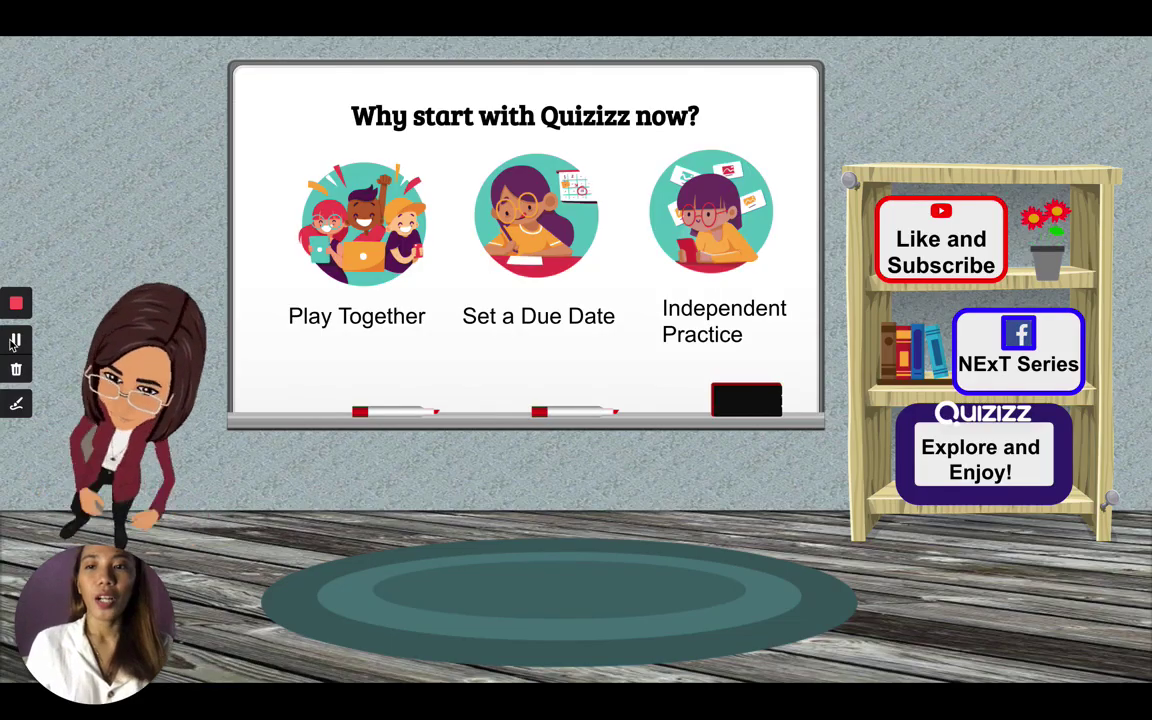